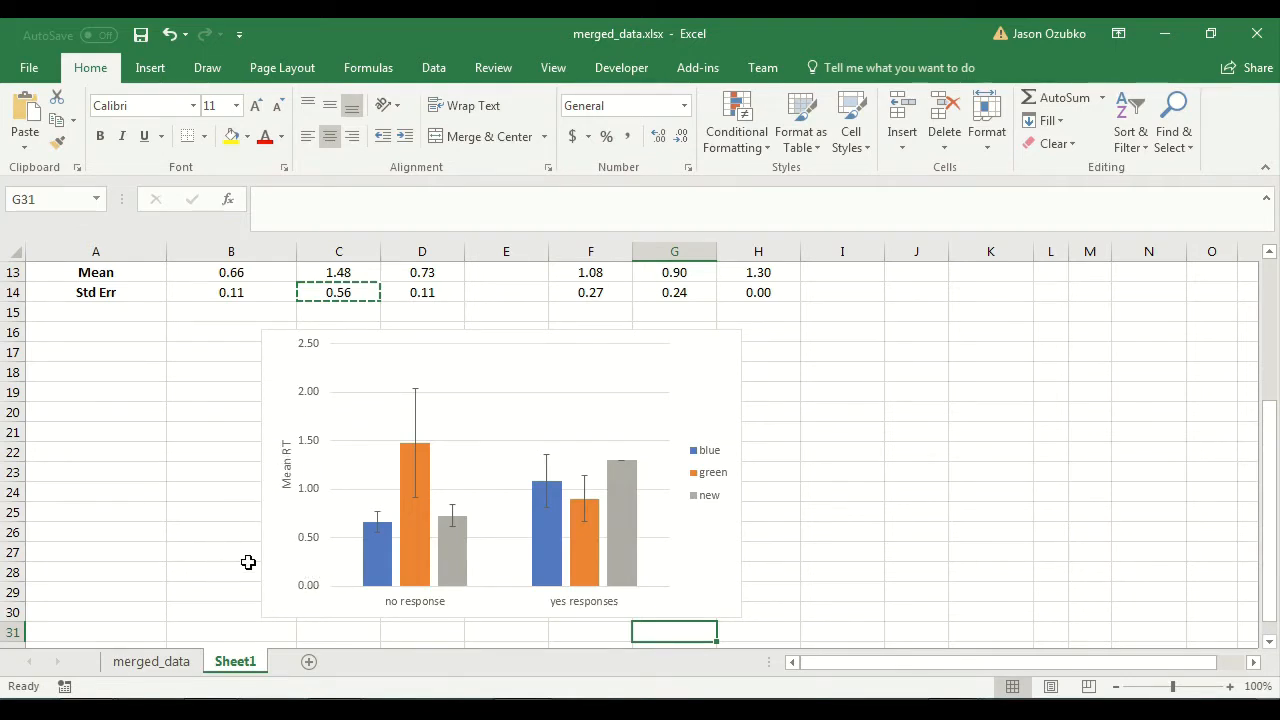
{"action": "left_click", "coordinate": [756, 632]}
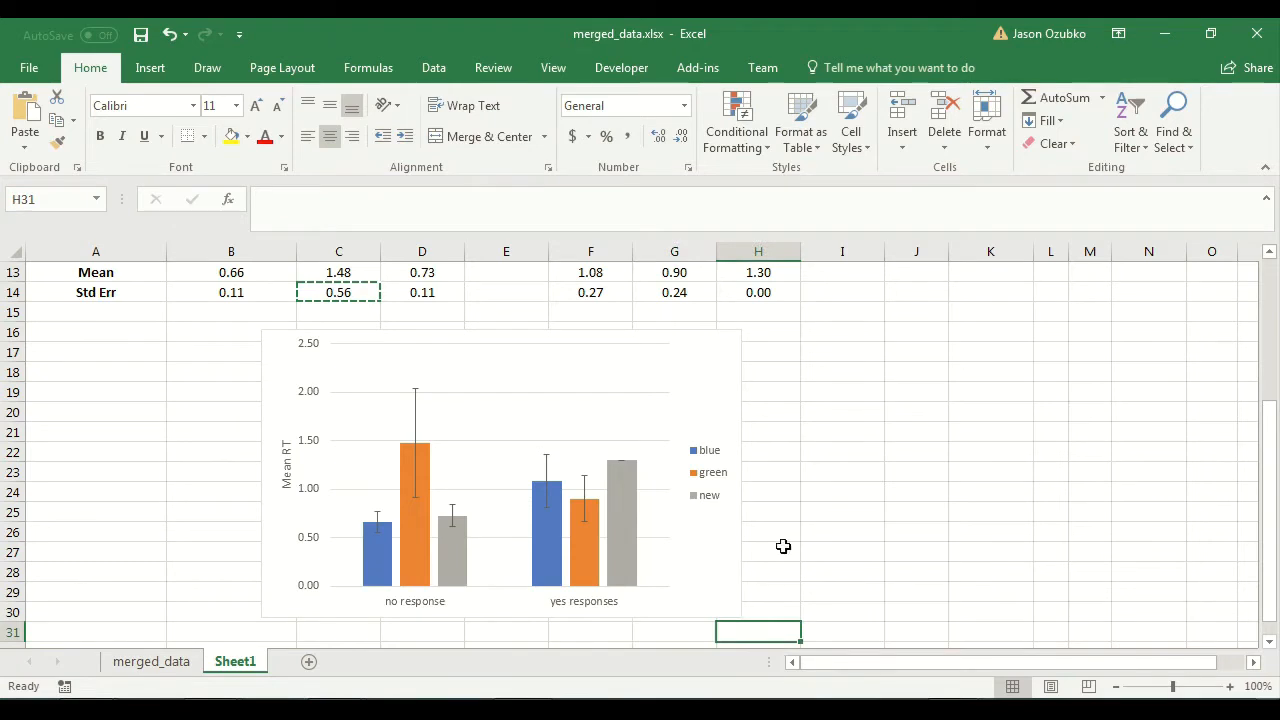
{"action": "scroll", "coordinate": [811, 526], "scroll_direction": "down", "scroll_amount": 1}
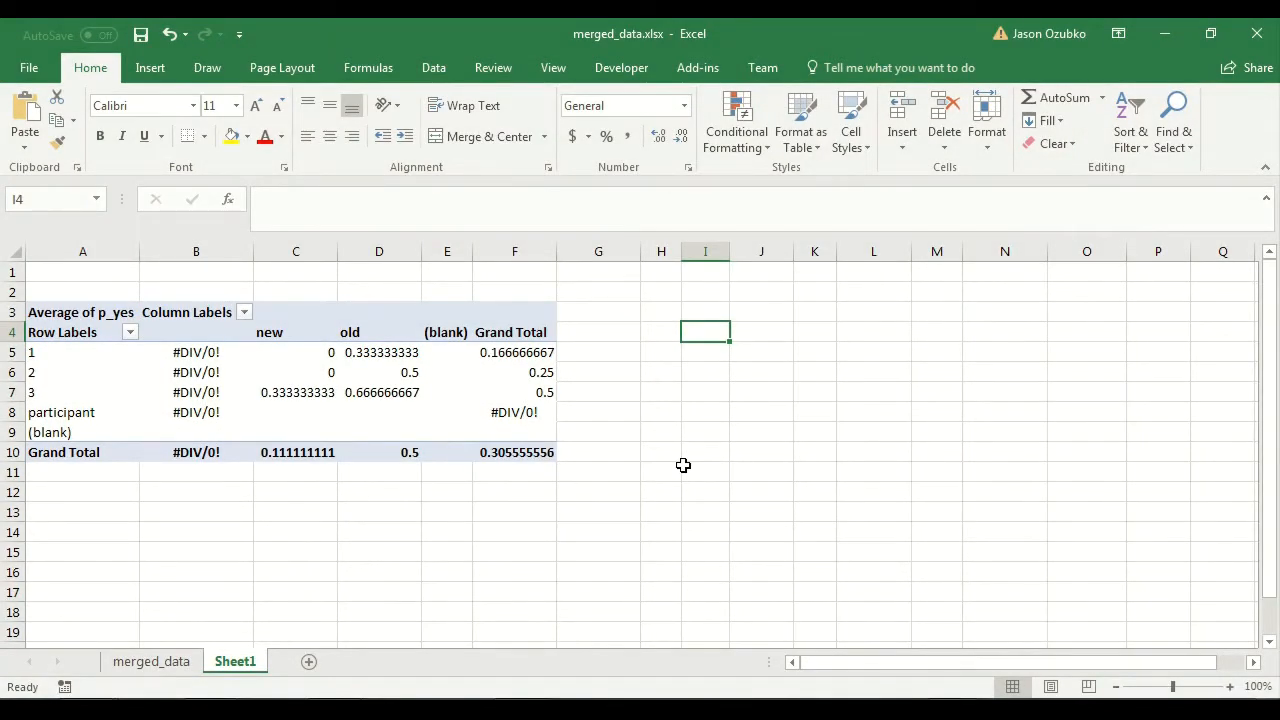
Replace old_new with WordColor as the column field of the Average of p_yes pivot table.
{"action": "left_click", "coordinate": [342, 352]}
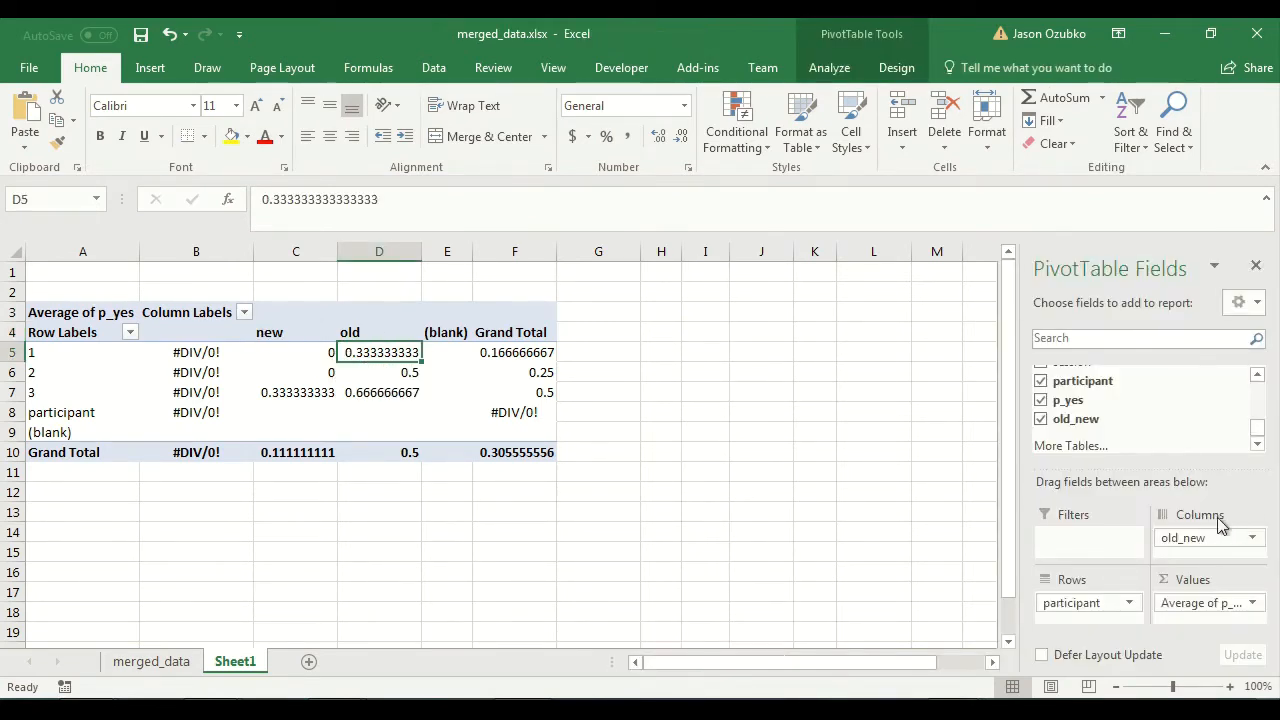
{"action": "left_click_drag", "start_coordinate": [1206, 537], "coordinate": [1258, 385]}
{"action": "left_click_drag", "start_coordinate": [1100, 392], "coordinate": [1191, 552]}
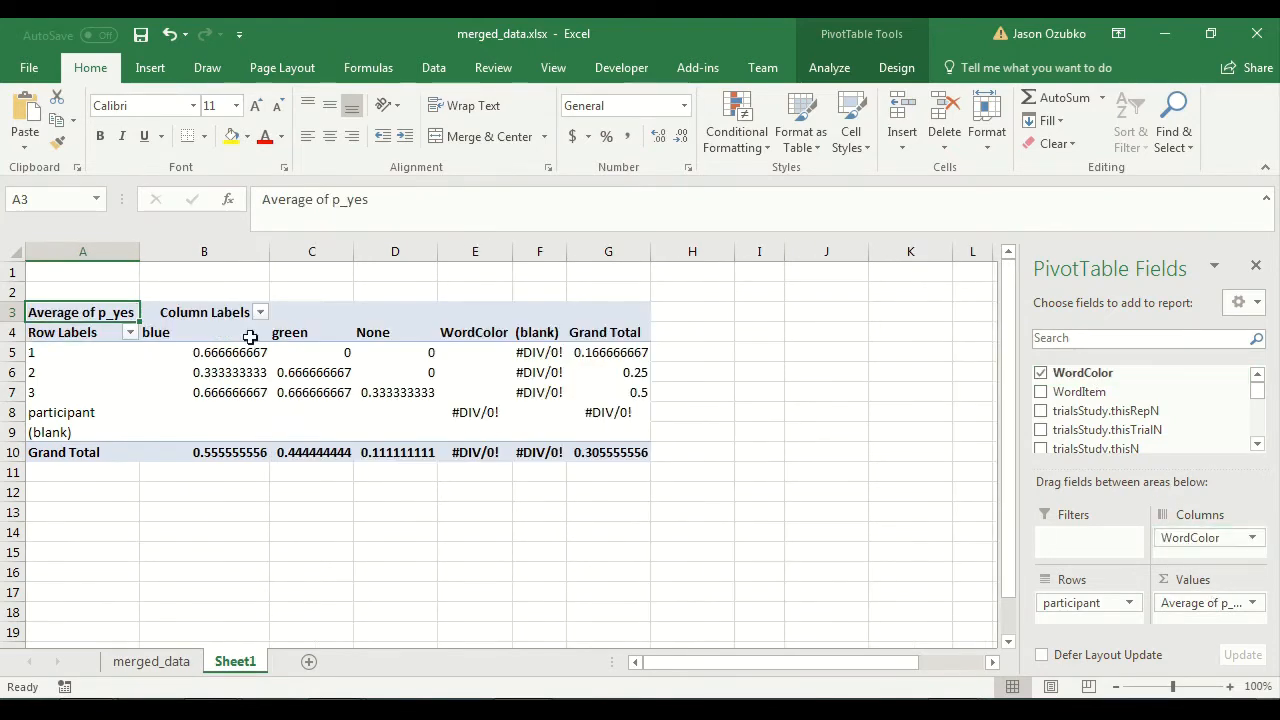
Center the contents of columns B to D, which hold the blue, green and None values.
{"action": "left_click_drag", "start_coordinate": [430, 255], "coordinate": [204, 251]}
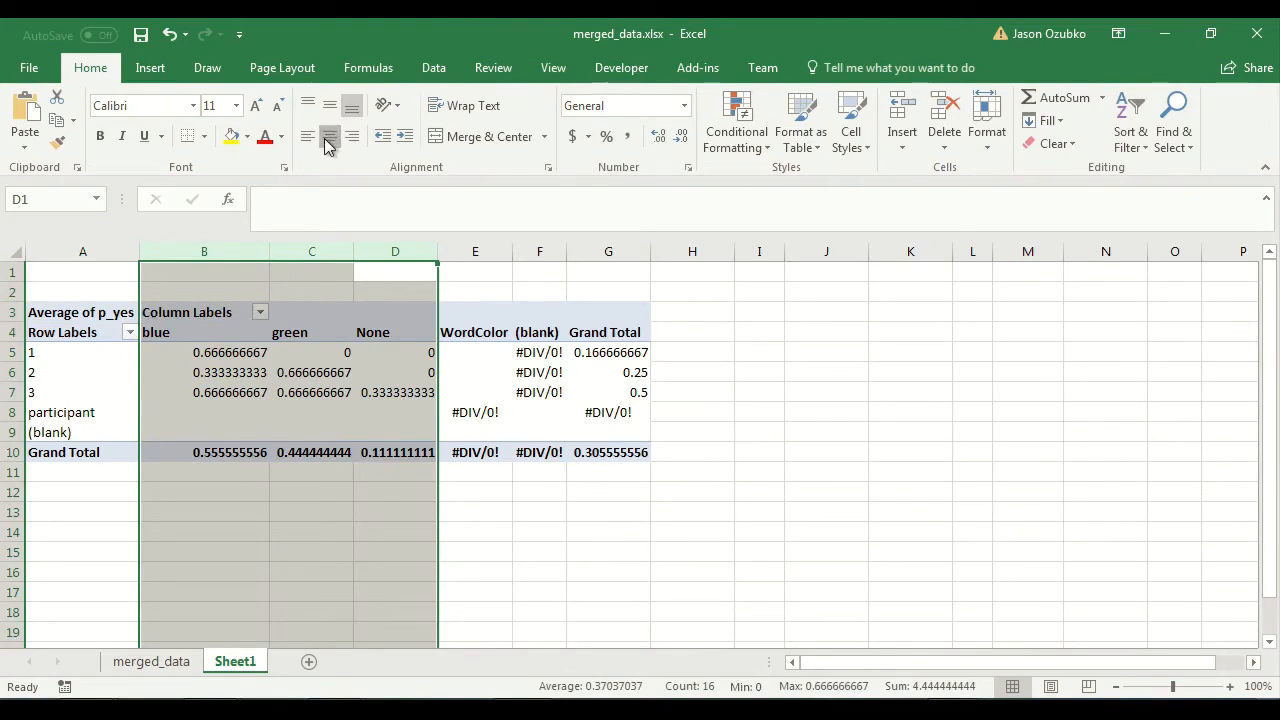
{"action": "left_click", "coordinate": [330, 135]}
{"action": "left_click", "coordinate": [475, 550]}
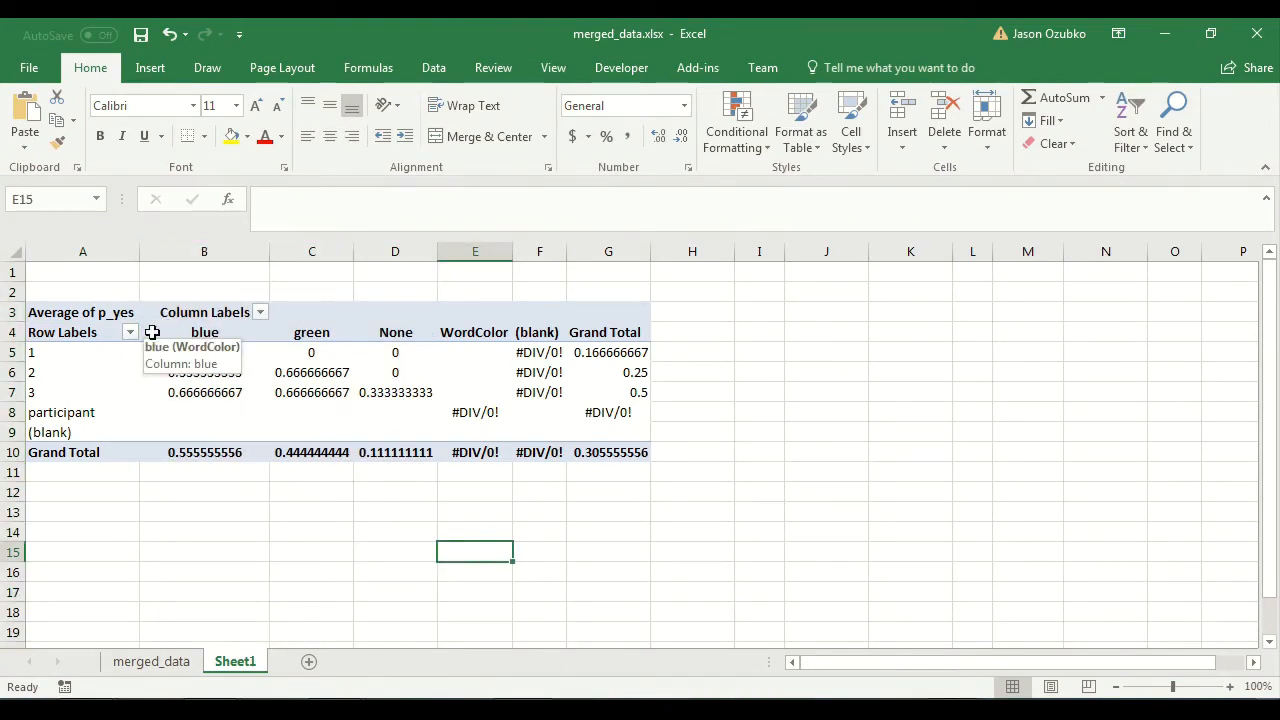
{"action": "left_click", "coordinate": [378, 334]}
{"action": "left_click", "coordinate": [453, 492]}
{"action": "left_click", "coordinate": [395, 508]}
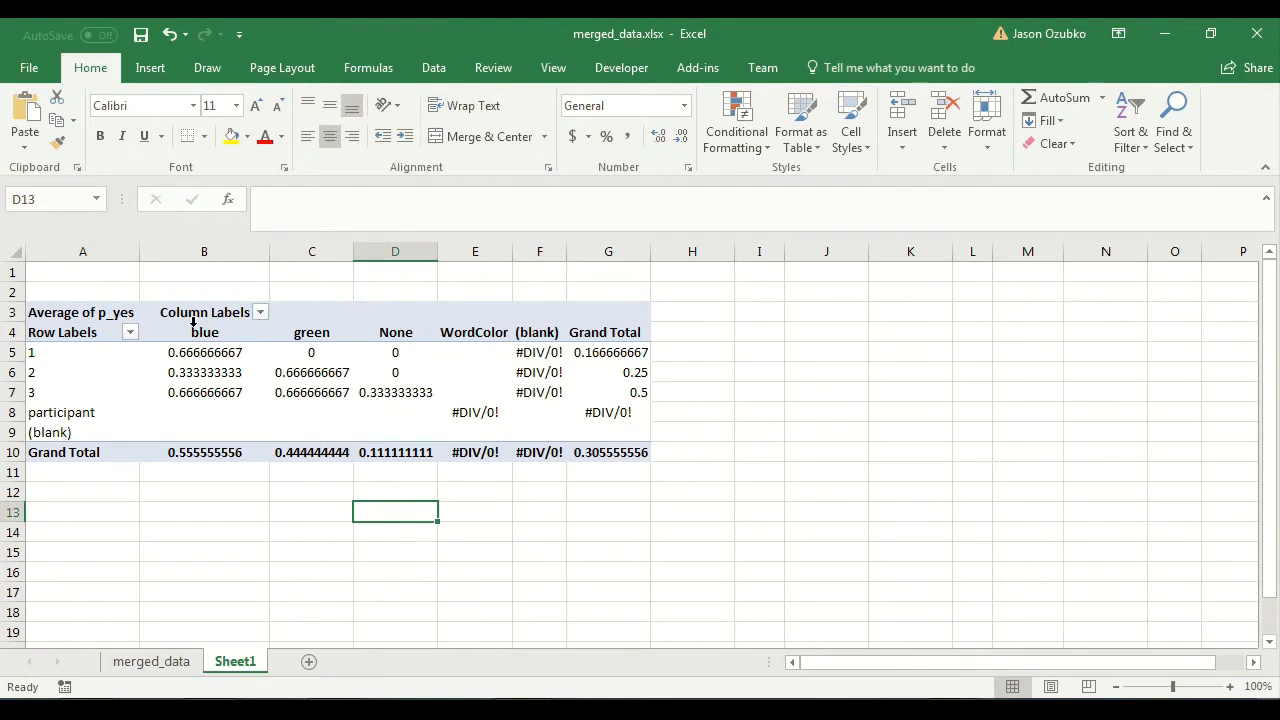
{"action": "left_click_drag", "start_coordinate": [57, 314], "coordinate": [100, 305]}
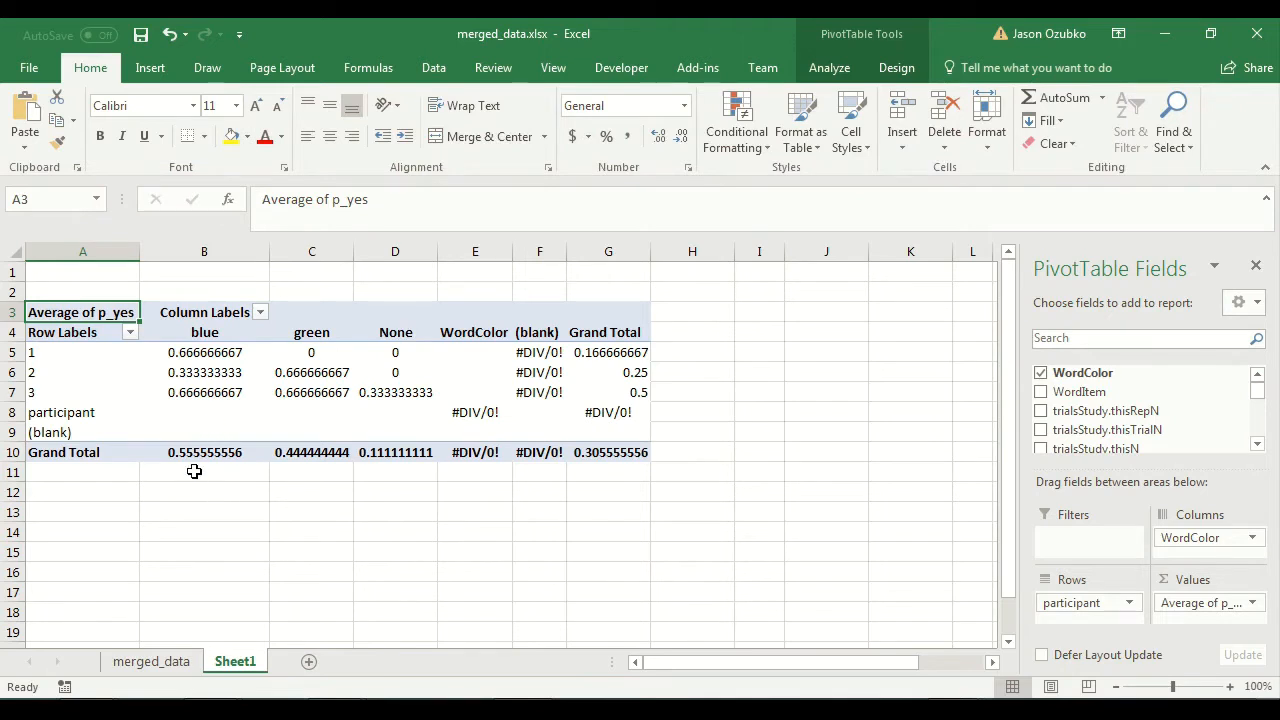
{"action": "left_click", "coordinate": [794, 439]}
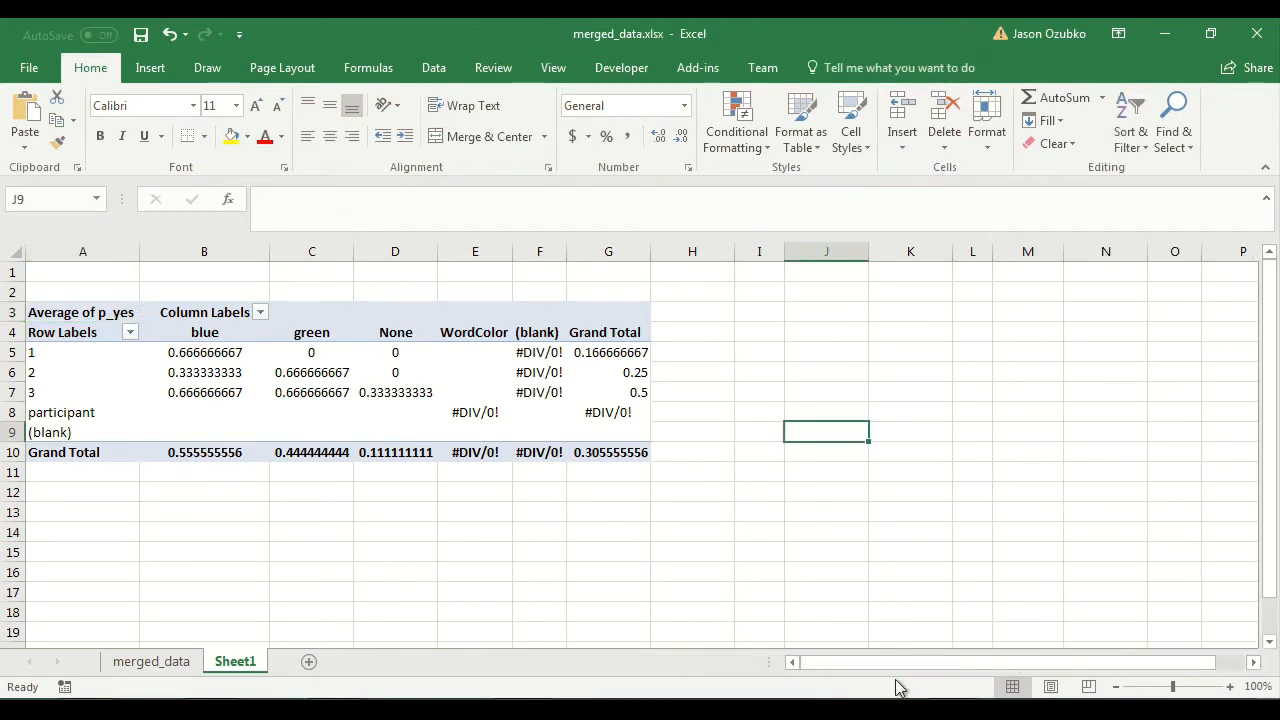
Add bold row labels below the pivot table: Mean in A12 and Std Err in A13.
{"action": "left_click", "coordinate": [214, 490]}
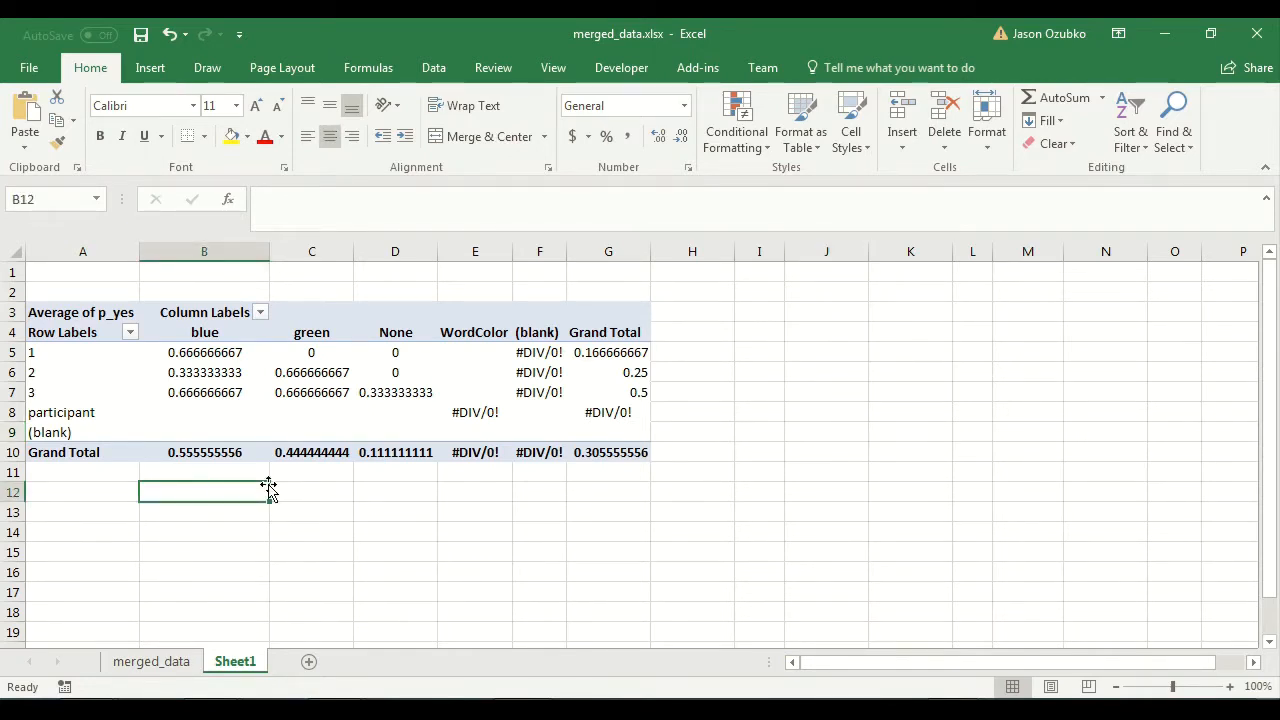
{"action": "key", "text": "Left"}
{"action": "type", "text": "Mea"}
{"action": "key", "text": "Return"}
{"action": "type", "text": "St"}
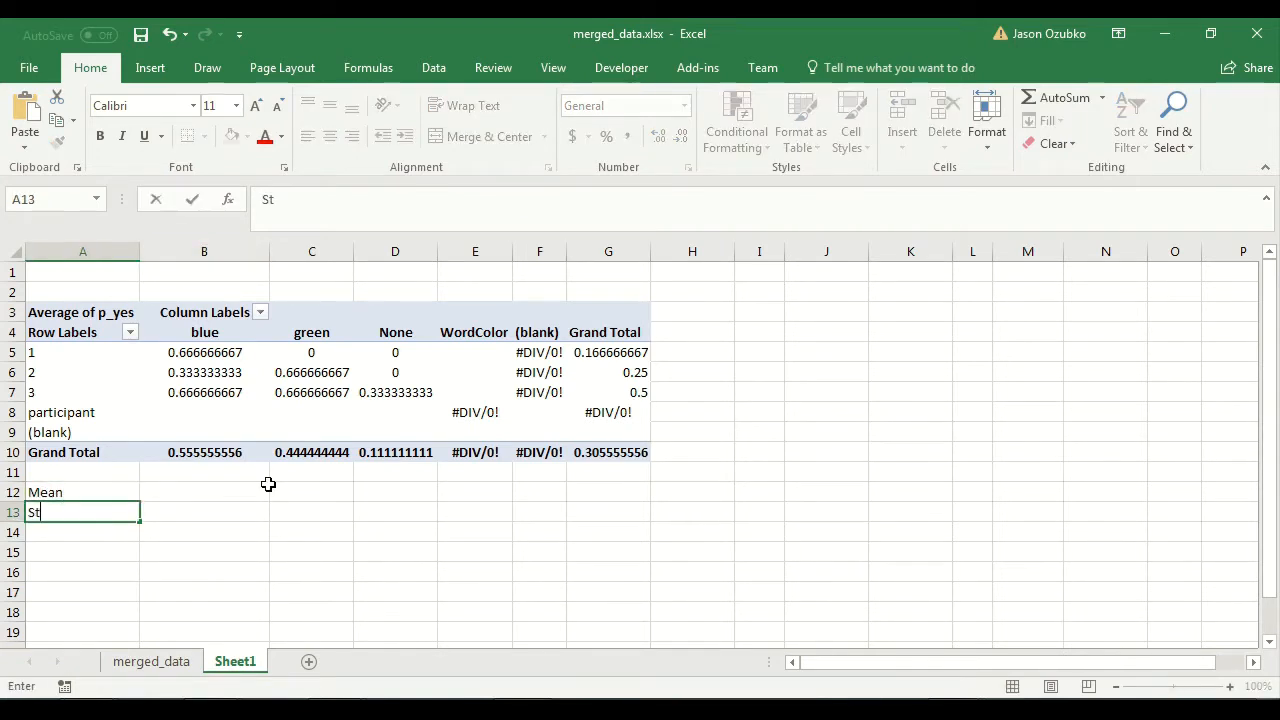
{"action": "key", "text": "Return"}
{"action": "key", "text": "Up"}
{"action": "key", "text": "Up"}
{"action": "key", "text": "shift+Down"}
{"action": "key", "text": "ctrl+b"}
Calculate the blue mean in B12 with =AVERAGE(B5:B7).
{"action": "left_click", "coordinate": [268, 488]}
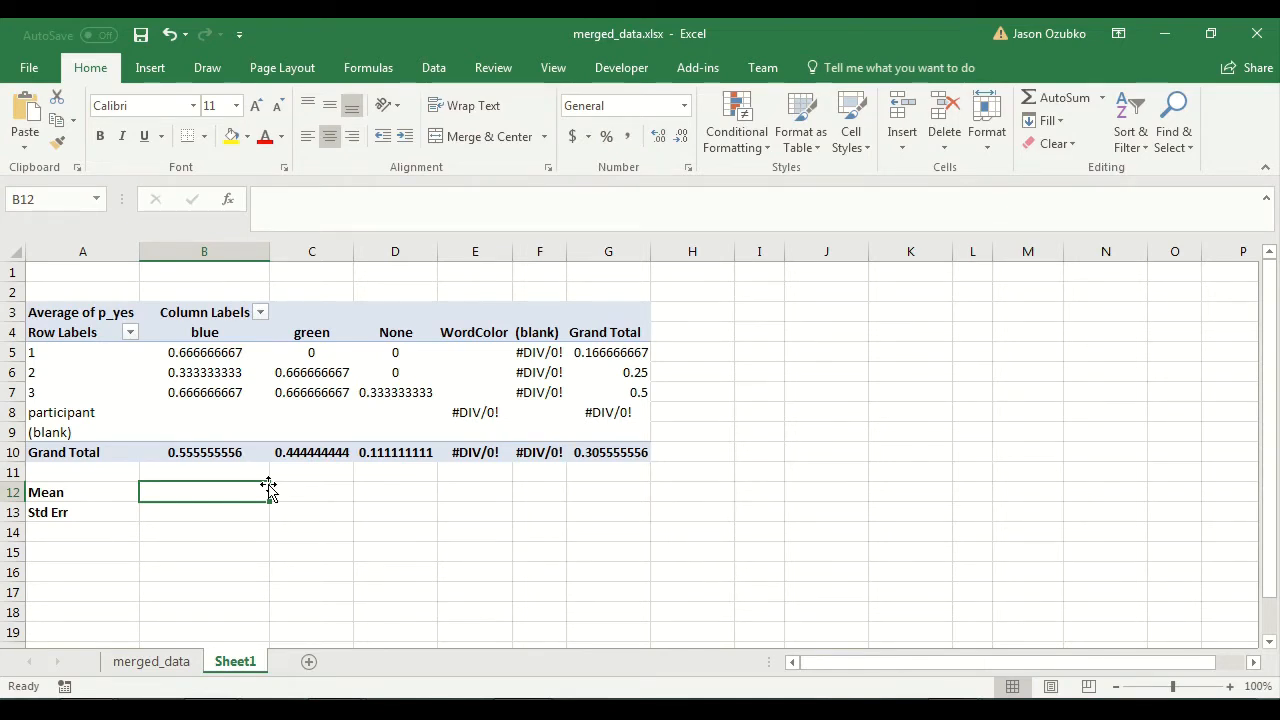
{"action": "key", "text": "Up"}
{"action": "key", "text": "Up"}
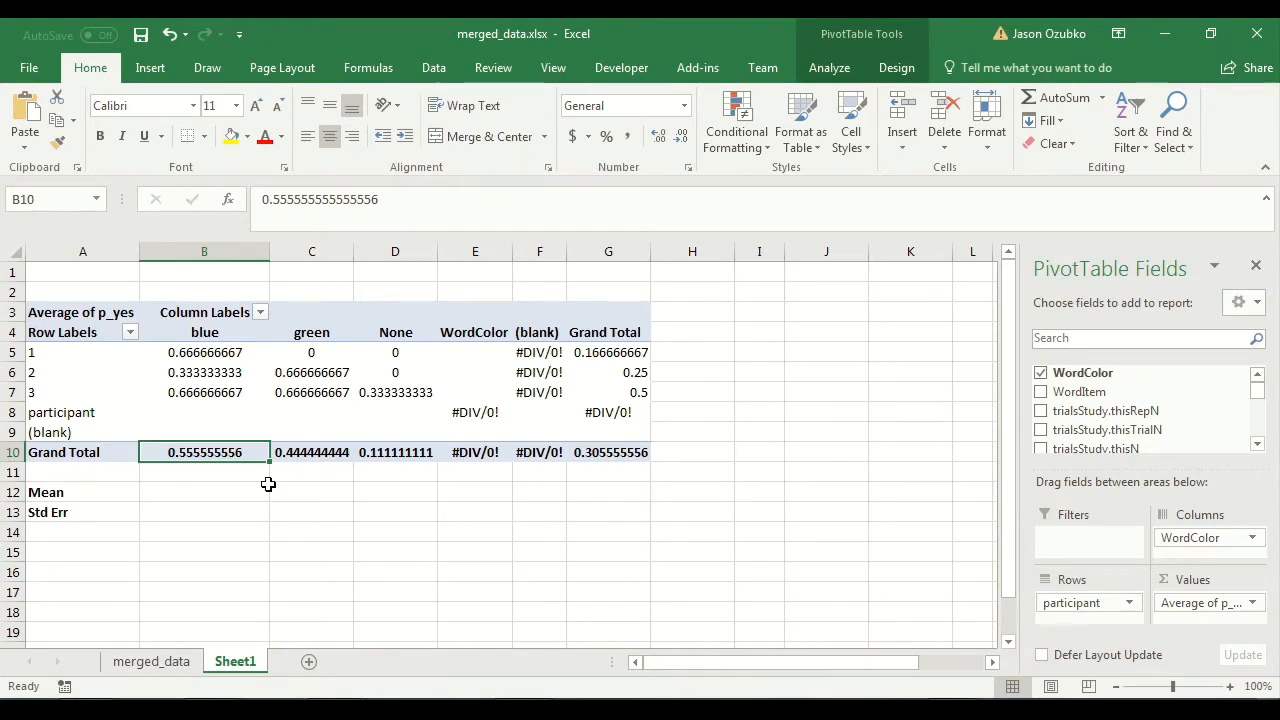
{"action": "left_click", "coordinate": [268, 486]}
{"action": "type", "text": "="}
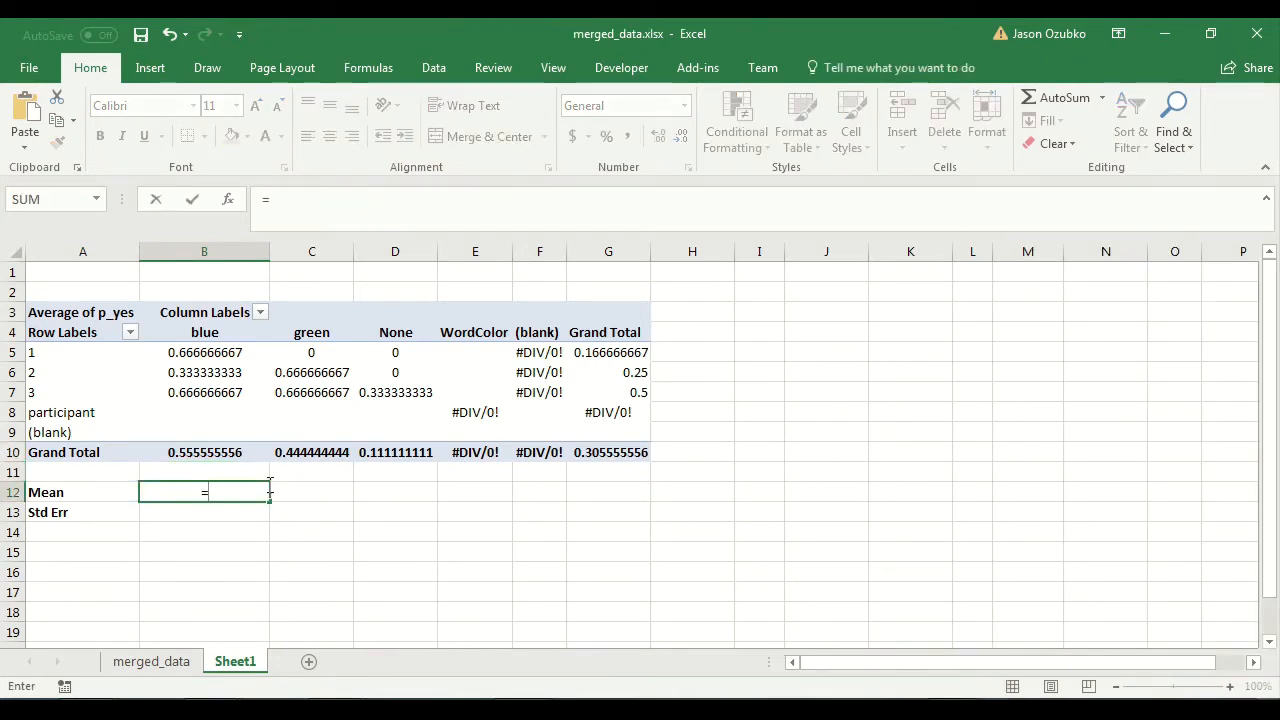
{"action": "type", "text": "average("}
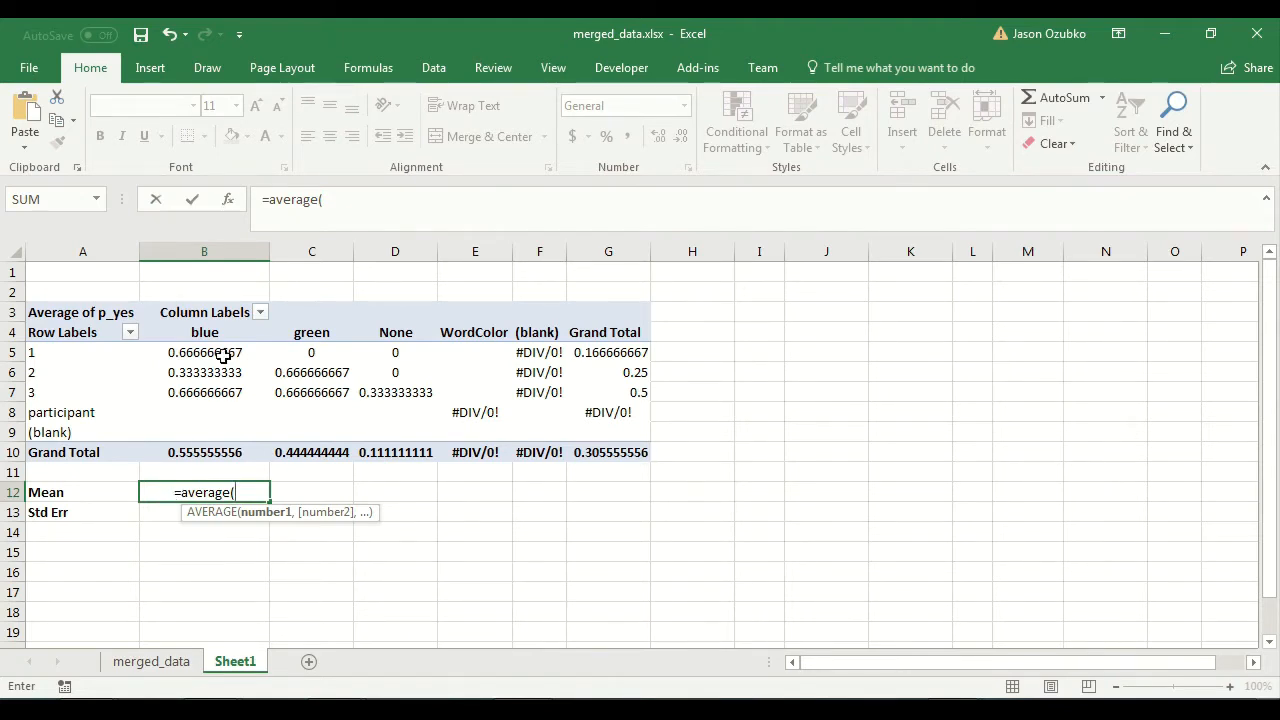
{"action": "left_click_drag", "start_coordinate": [222, 353], "coordinate": [220, 400]}
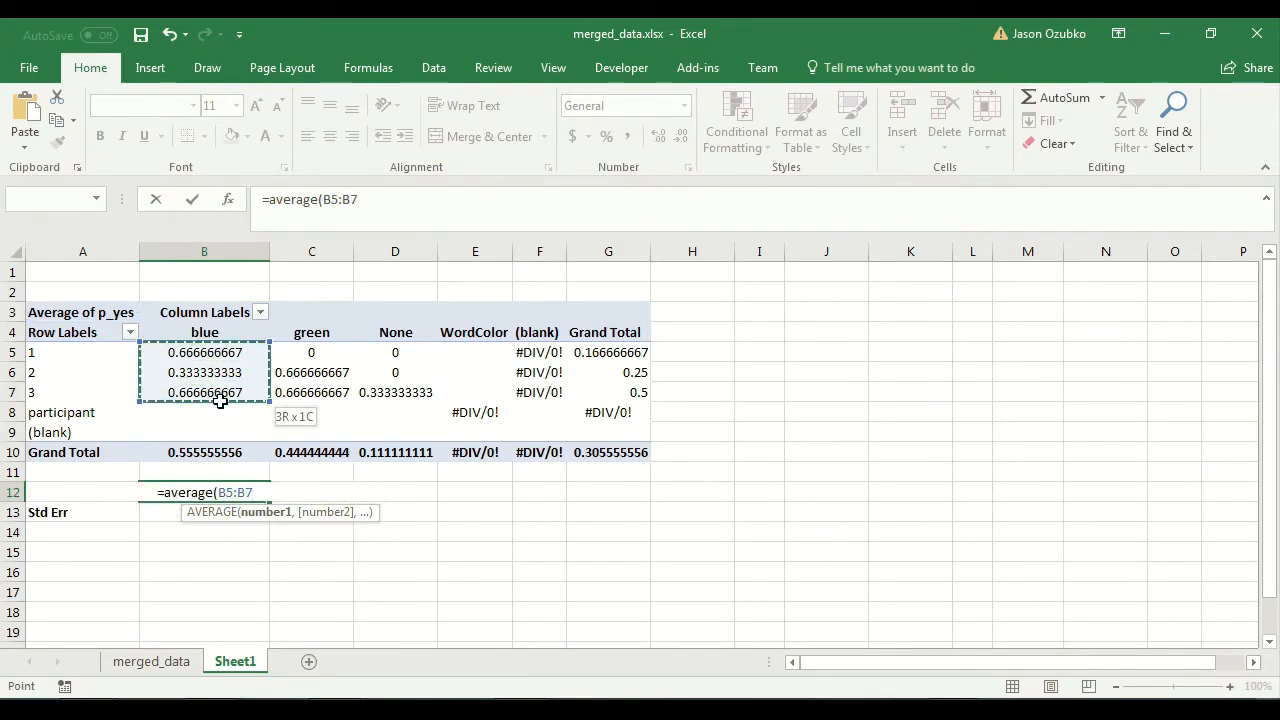
{"action": "mouse_move", "coordinate": [220, 400]}
{"action": "left_mouse_down"}
{"action": "mouse_move", "coordinate": [214, 472]}
{"action": "mouse_move", "coordinate": [203, 394]}
{"action": "left_mouse_up"}
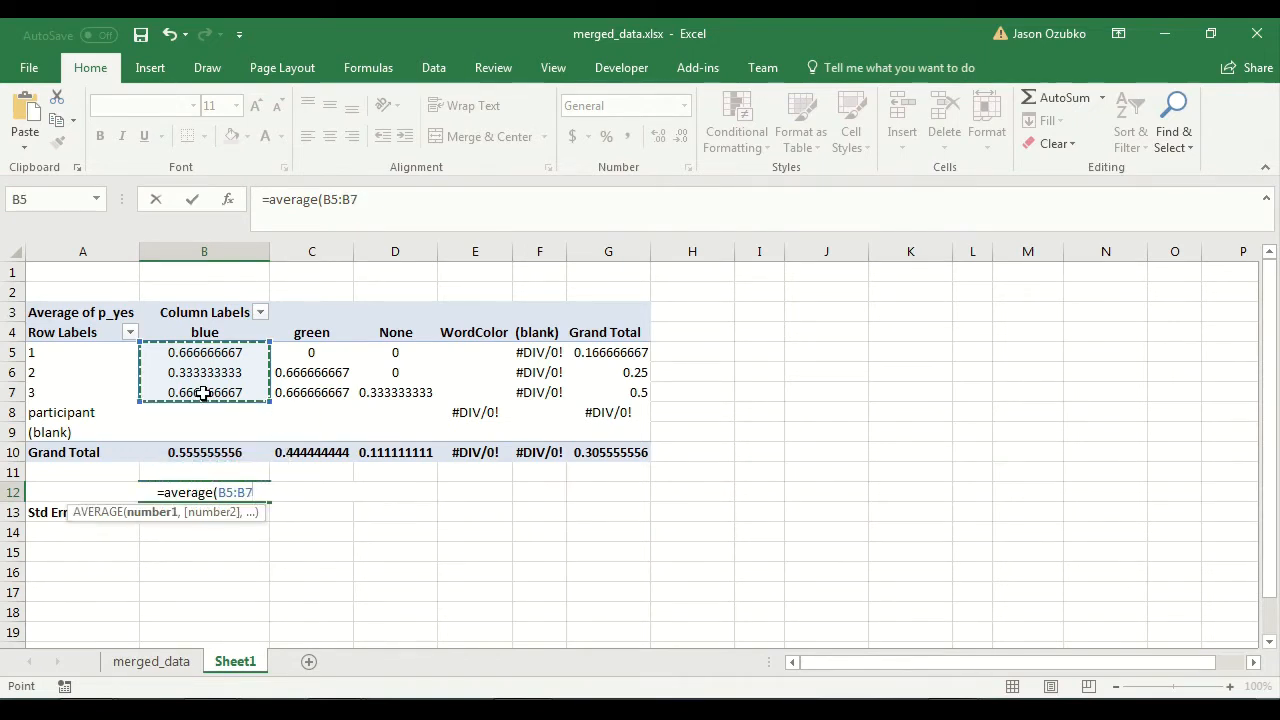
{"action": "type", "text": ")"}
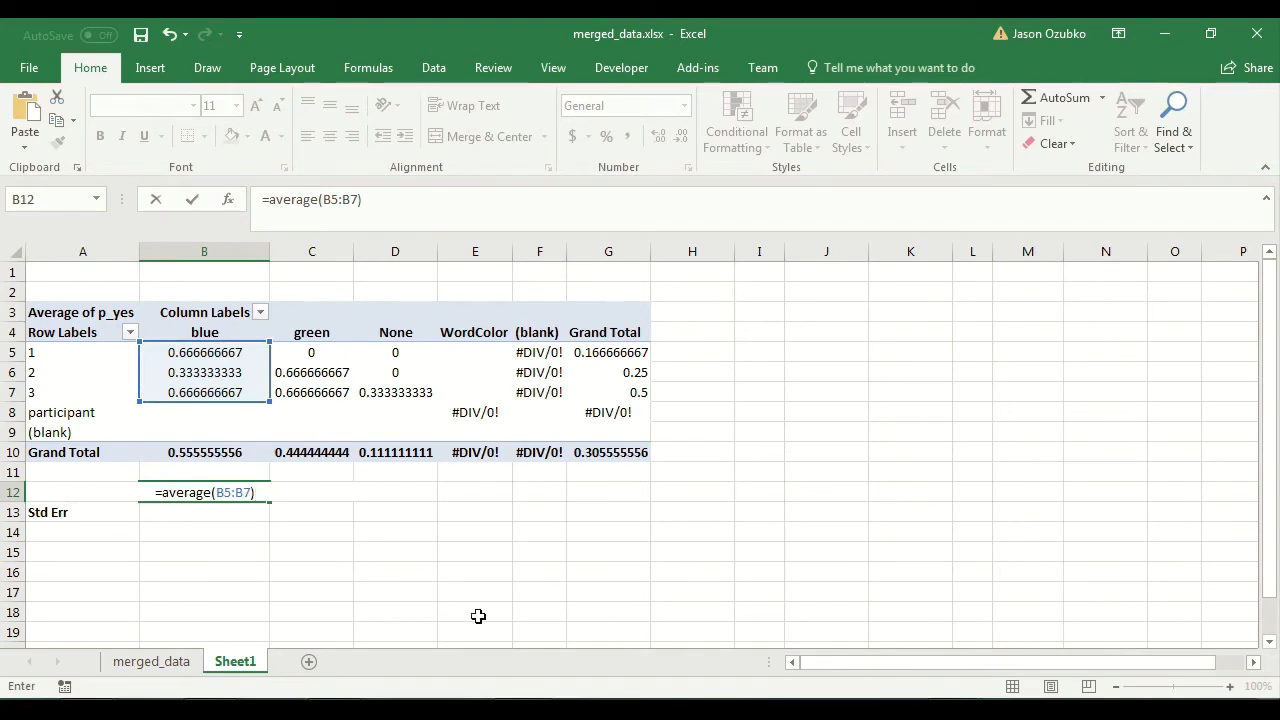
{"action": "key", "text": "Return"}
{"action": "left_click", "coordinate": [178, 490]}
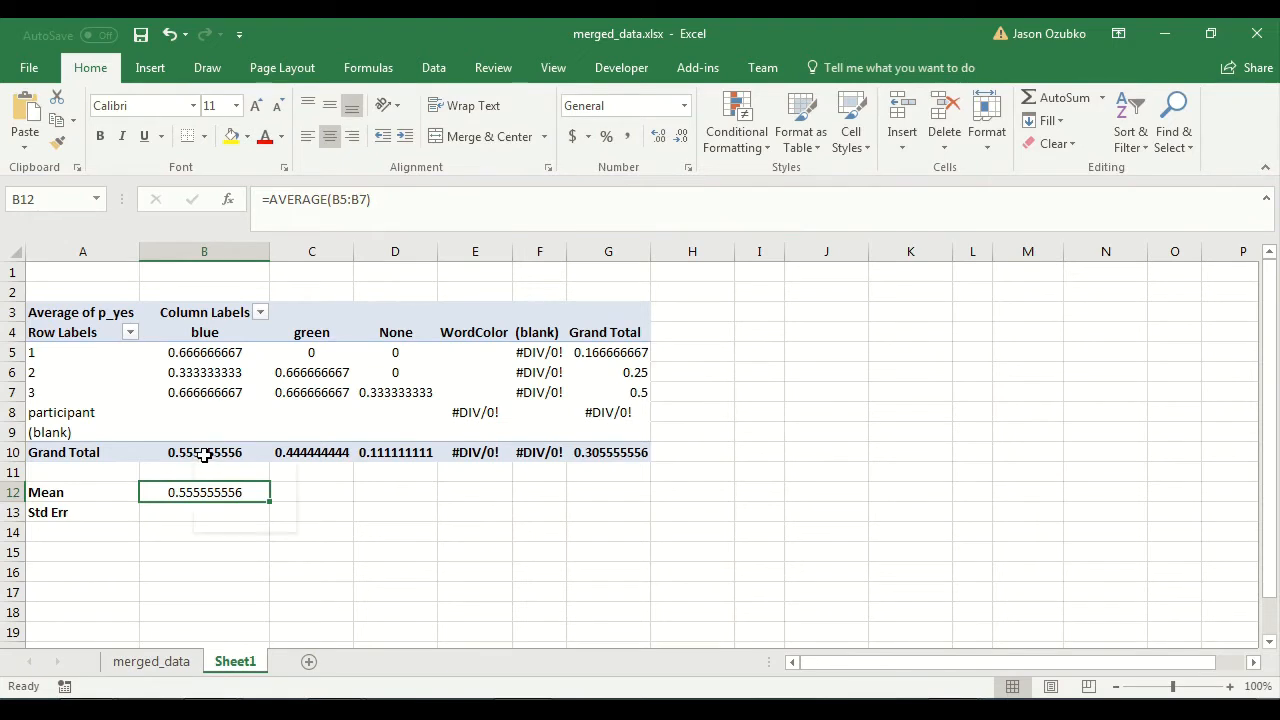
{"action": "mouse_move", "coordinate": [199, 456]}
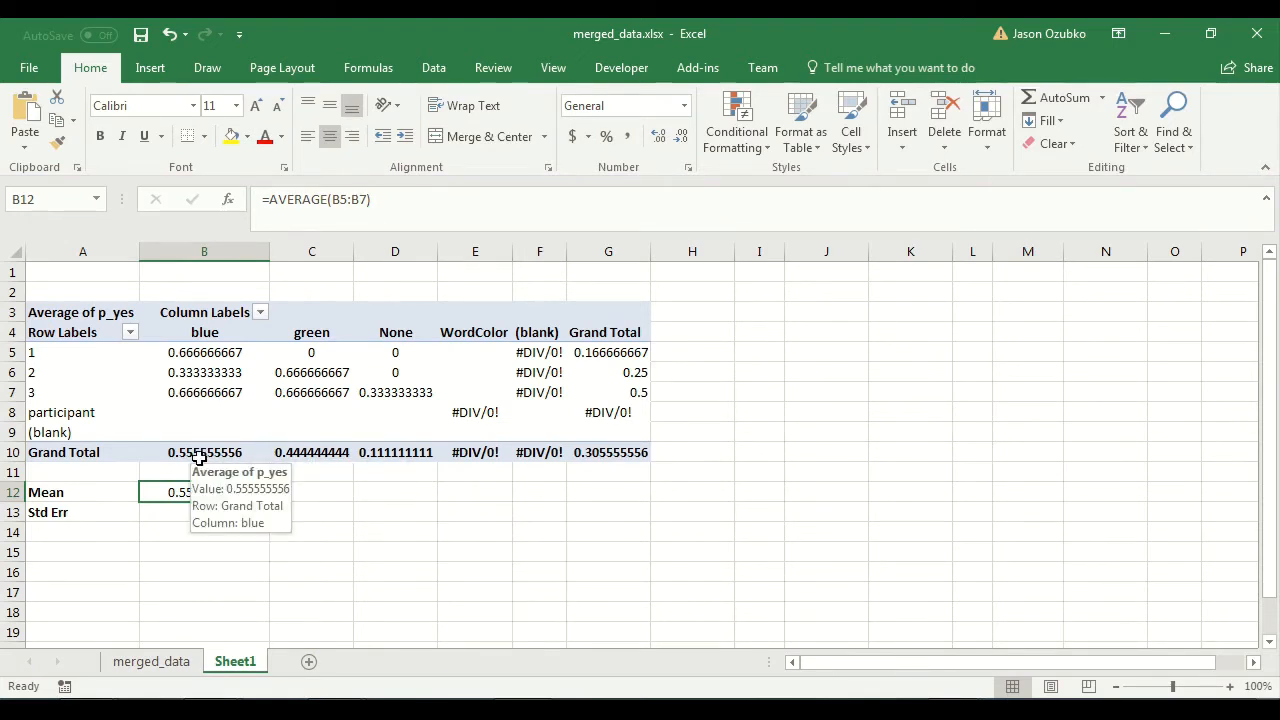
Summarize the pivot table's p_yes values by Count and check how the formula in B12 responds.
{"action": "left_click", "coordinate": [242, 390]}
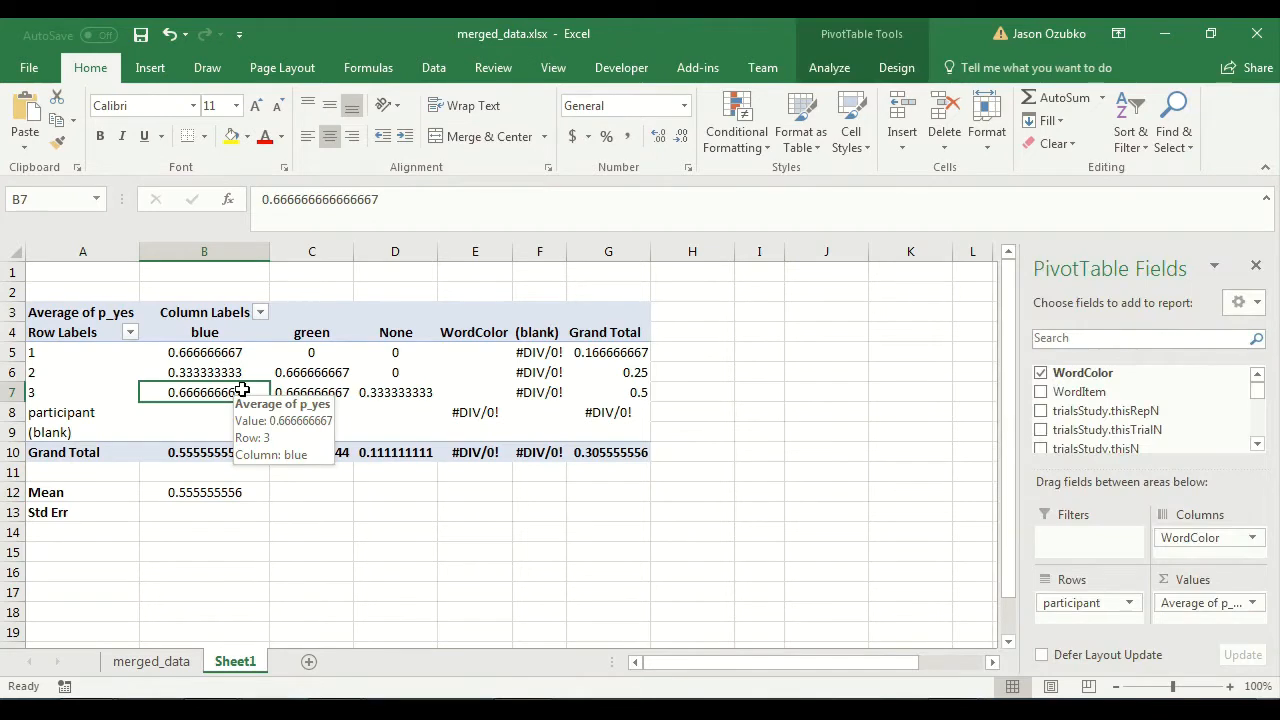
{"action": "left_click", "coordinate": [1251, 603]}
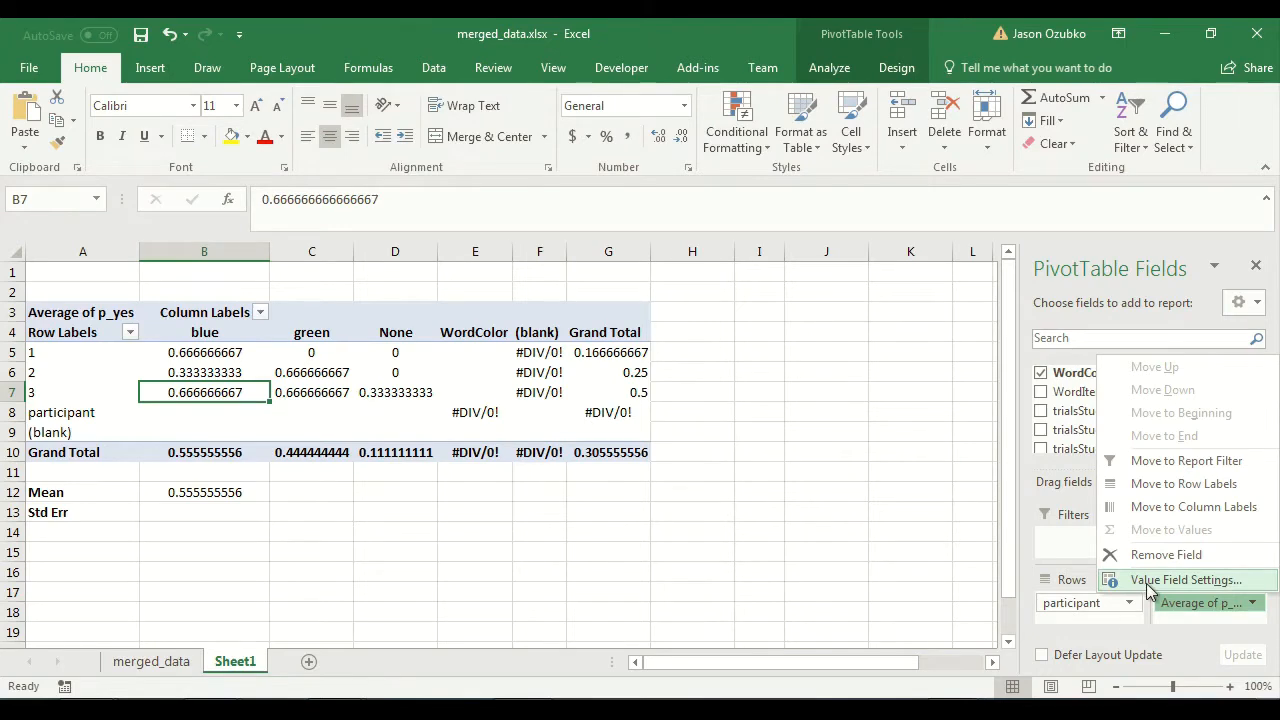
{"action": "left_click", "coordinate": [1186, 580]}
{"action": "left_click", "coordinate": [650, 360]}
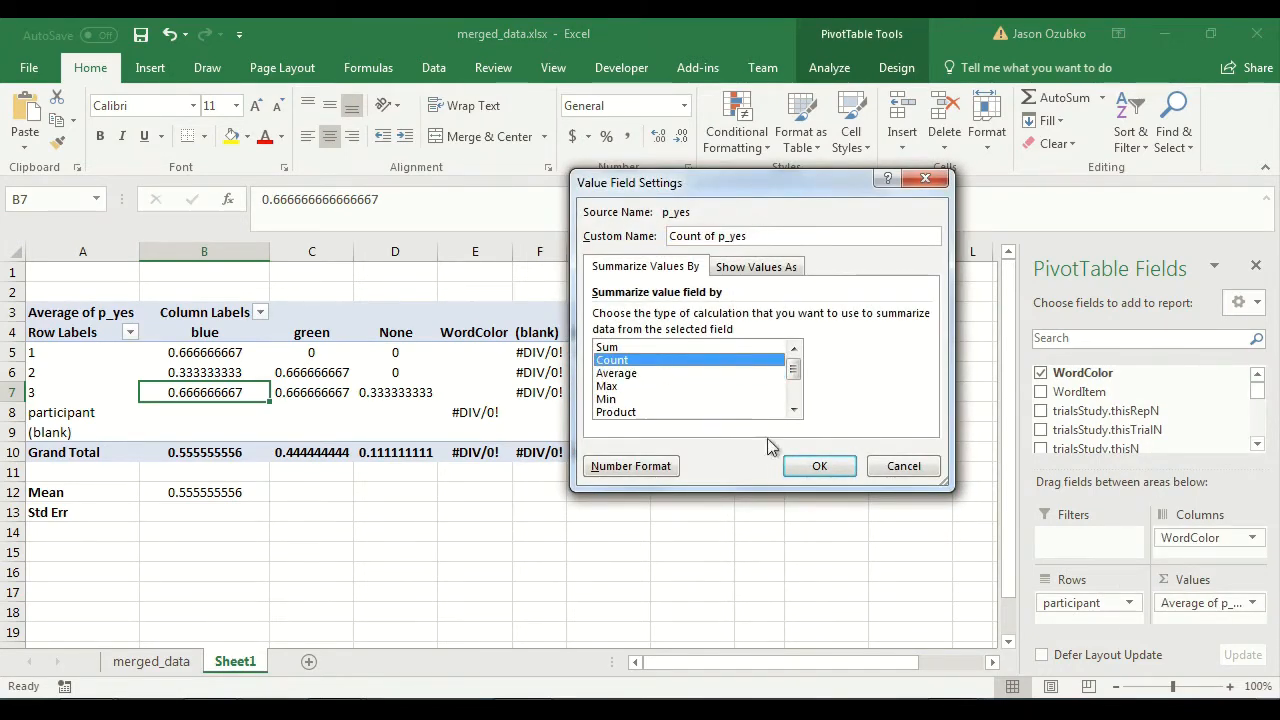
{"action": "left_click", "coordinate": [820, 466]}
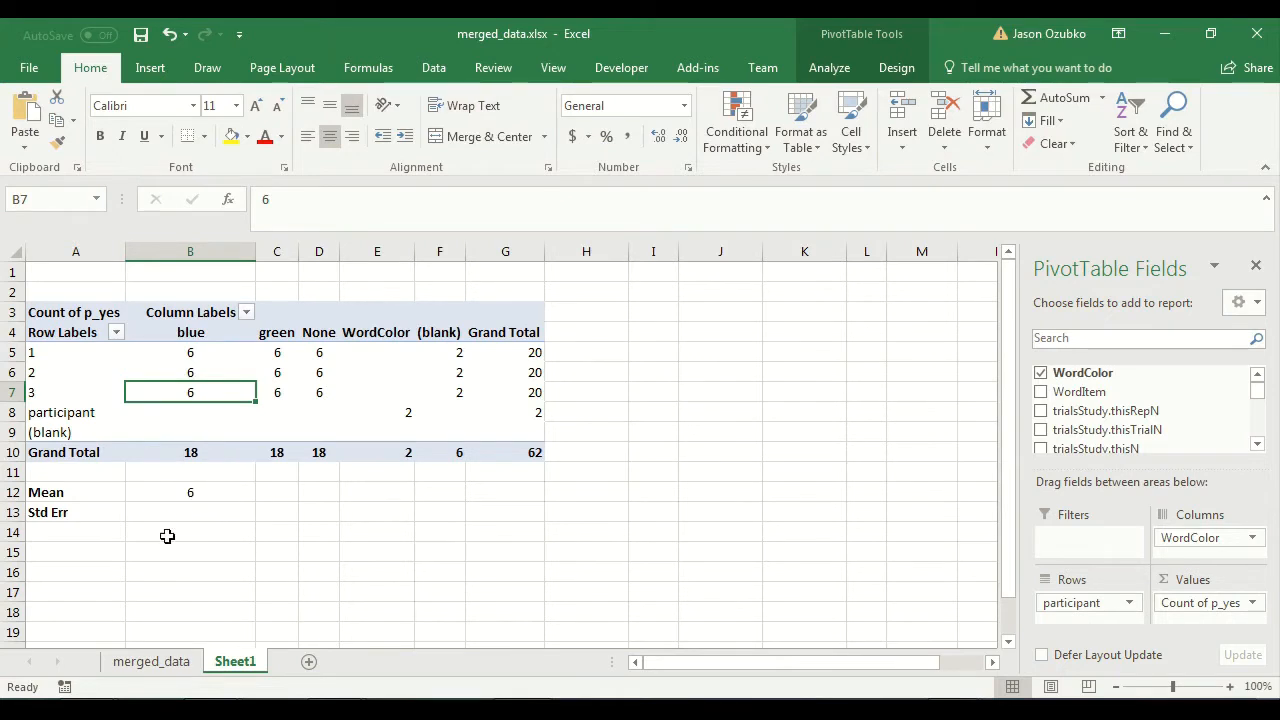
{"action": "left_click", "coordinate": [170, 489]}
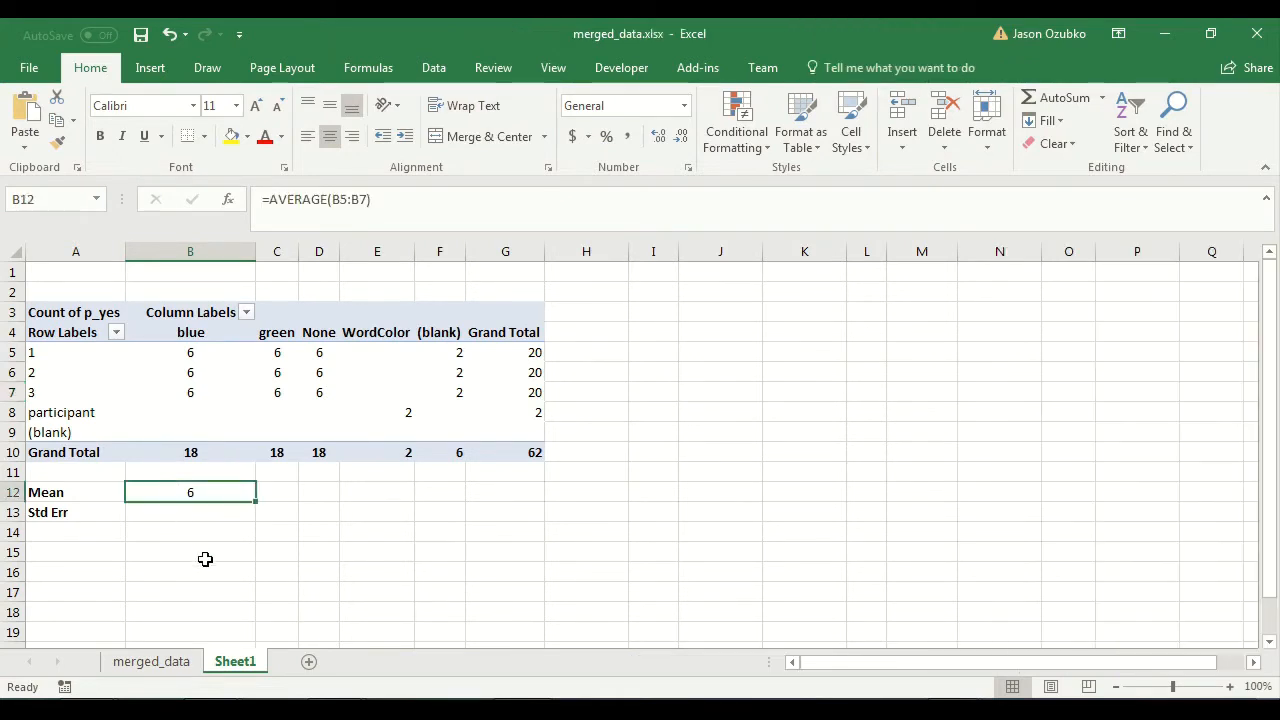
Set the pivot table's p_yes values back to being summarized by Average.
{"action": "left_click", "coordinate": [202, 398]}
{"action": "left_click", "coordinate": [1240, 602]}
{"action": "left_click", "coordinate": [1175, 578]}
{"action": "left_click", "coordinate": [636, 373]}
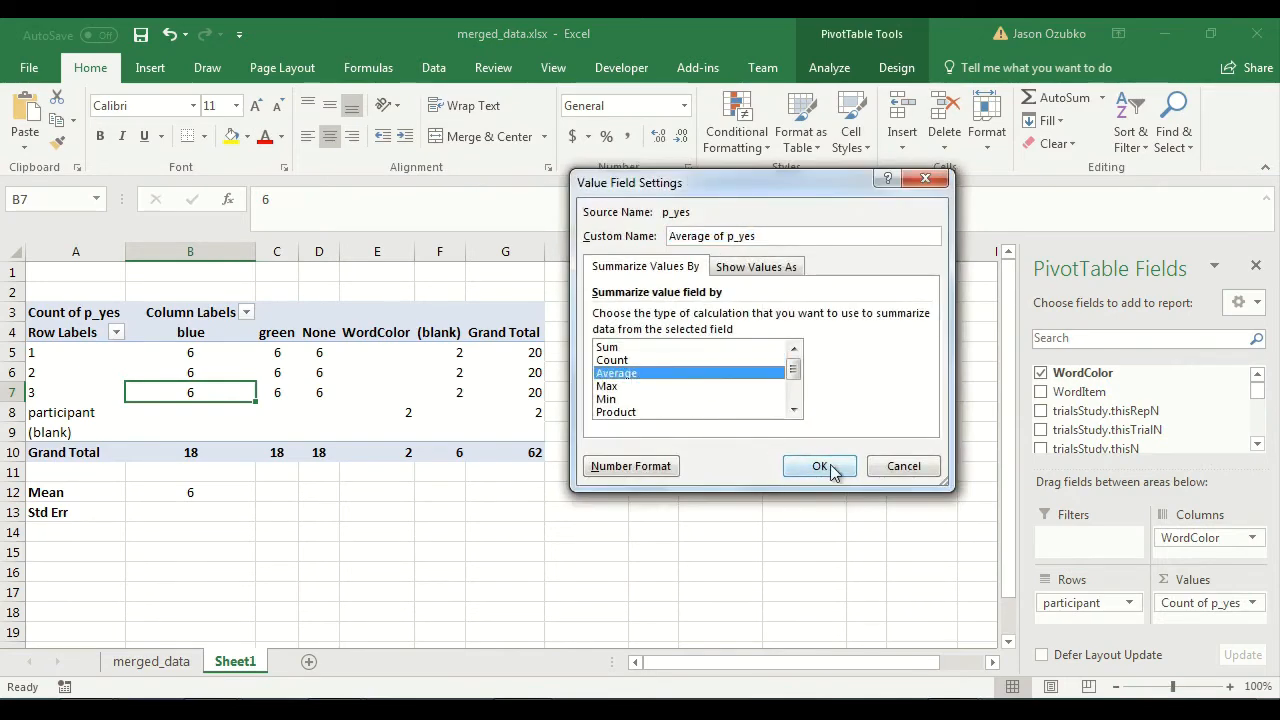
{"action": "left_click", "coordinate": [821, 467]}
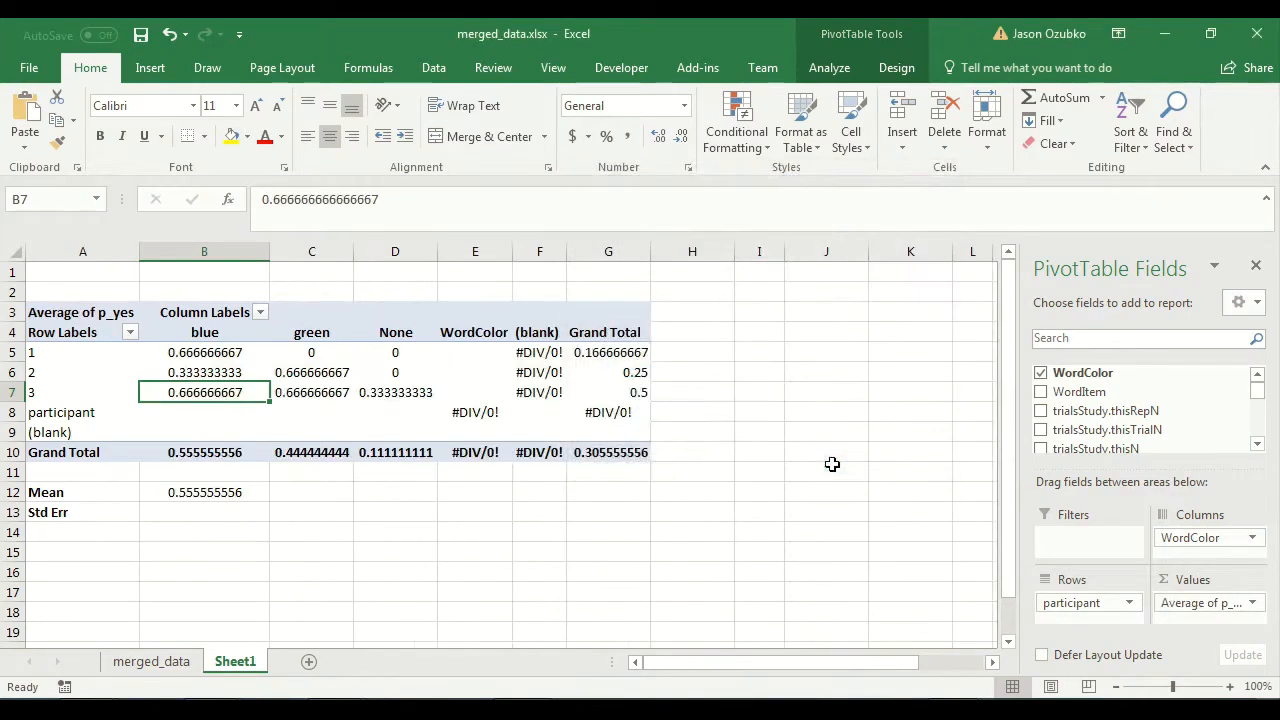
Copy the mean formula from B12 into C12 for the green column and check the cell range it references.
{"action": "left_click", "coordinate": [241, 498]}
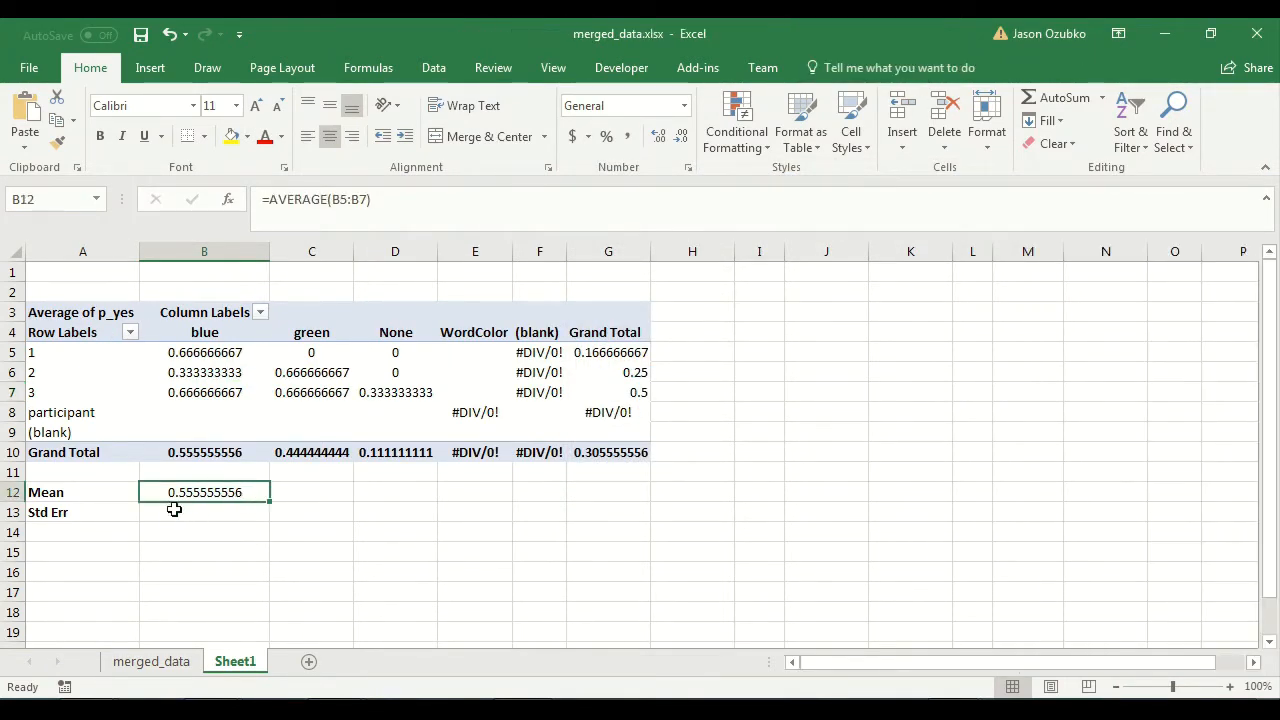
{"action": "key", "text": "ctrl+c"}
{"action": "left_click", "coordinate": [286, 489]}
{"action": "left_click", "coordinate": [193, 492]}
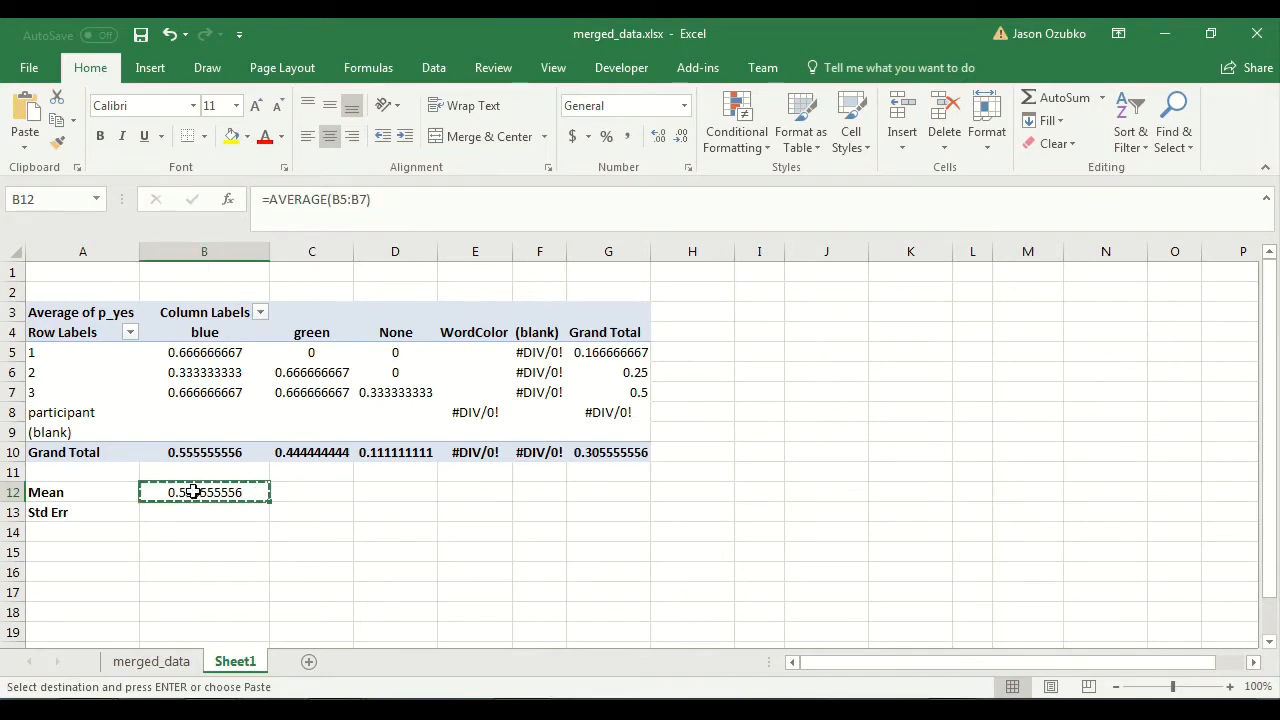
{"action": "left_click", "coordinate": [310, 492]}
{"action": "key", "text": "ctrl+v"}
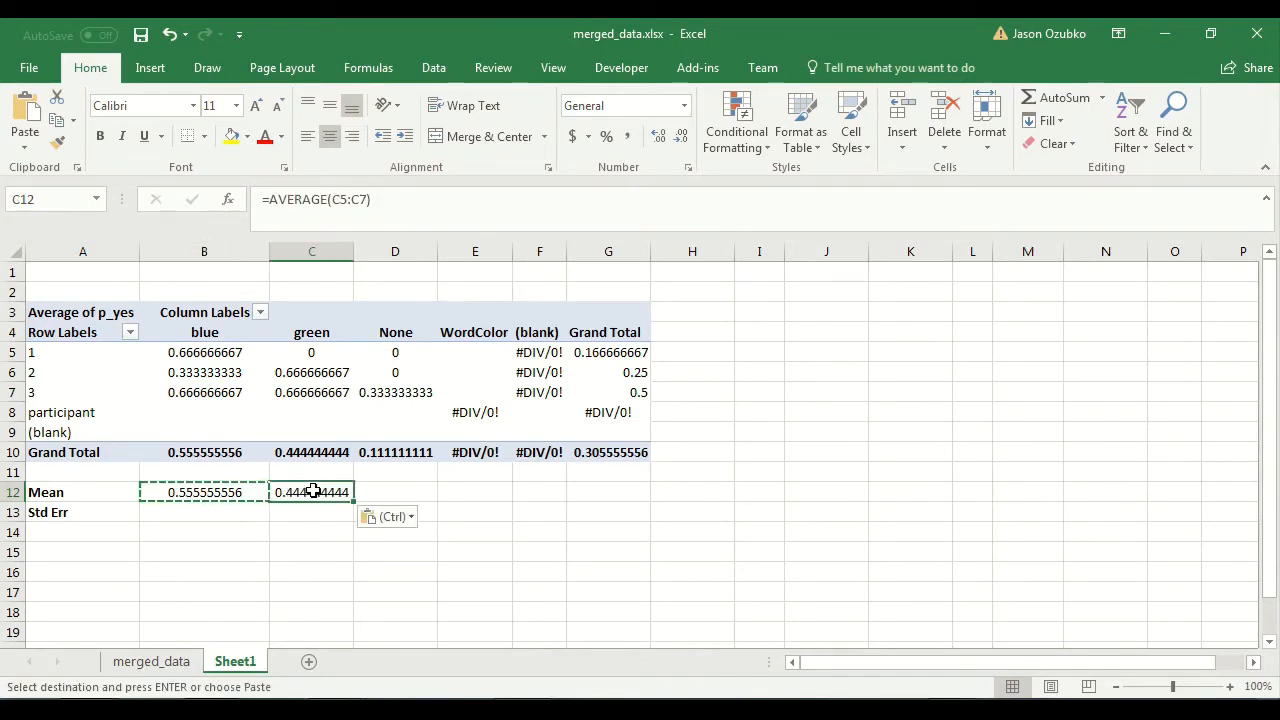
{"action": "left_click", "coordinate": [333, 199]}
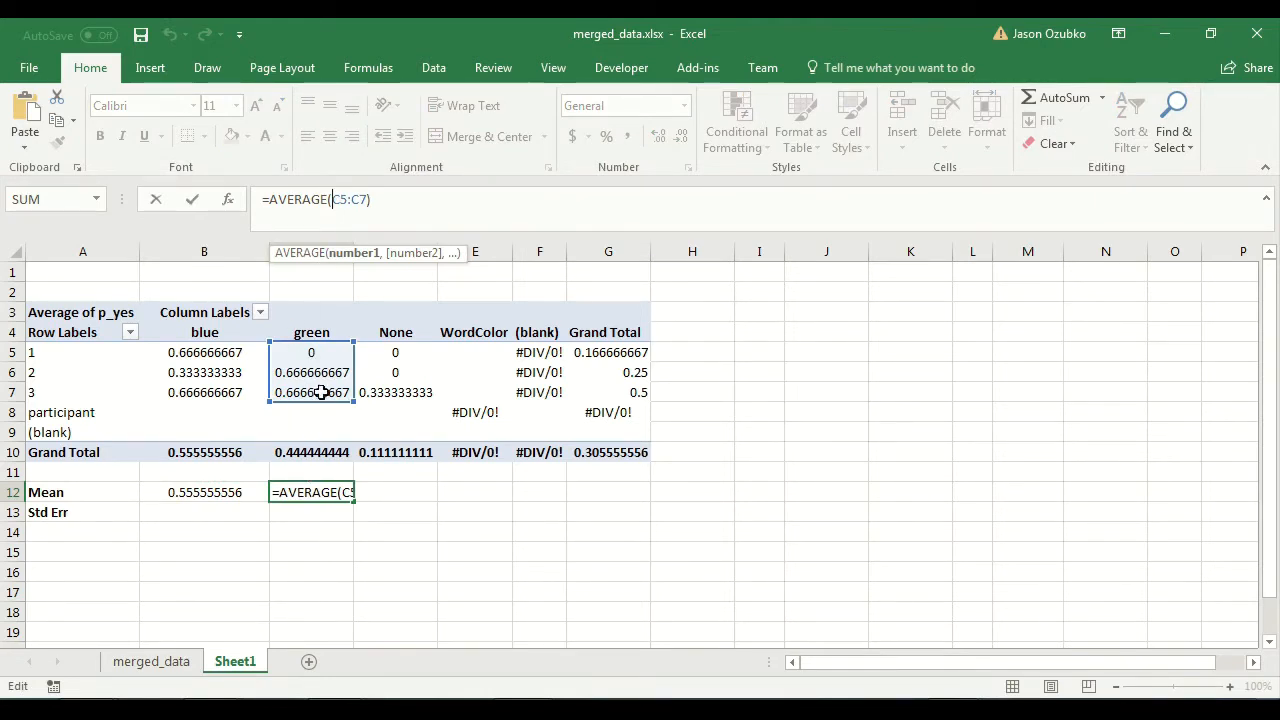
{"action": "mouse_move", "coordinate": [322, 407]}
{"action": "left_mouse_down"}
{"action": "mouse_move", "coordinate": [495, 393]}
{"action": "mouse_move", "coordinate": [610, 402]}
{"action": "mouse_move", "coordinate": [300, 397]}
{"action": "left_mouse_up"}
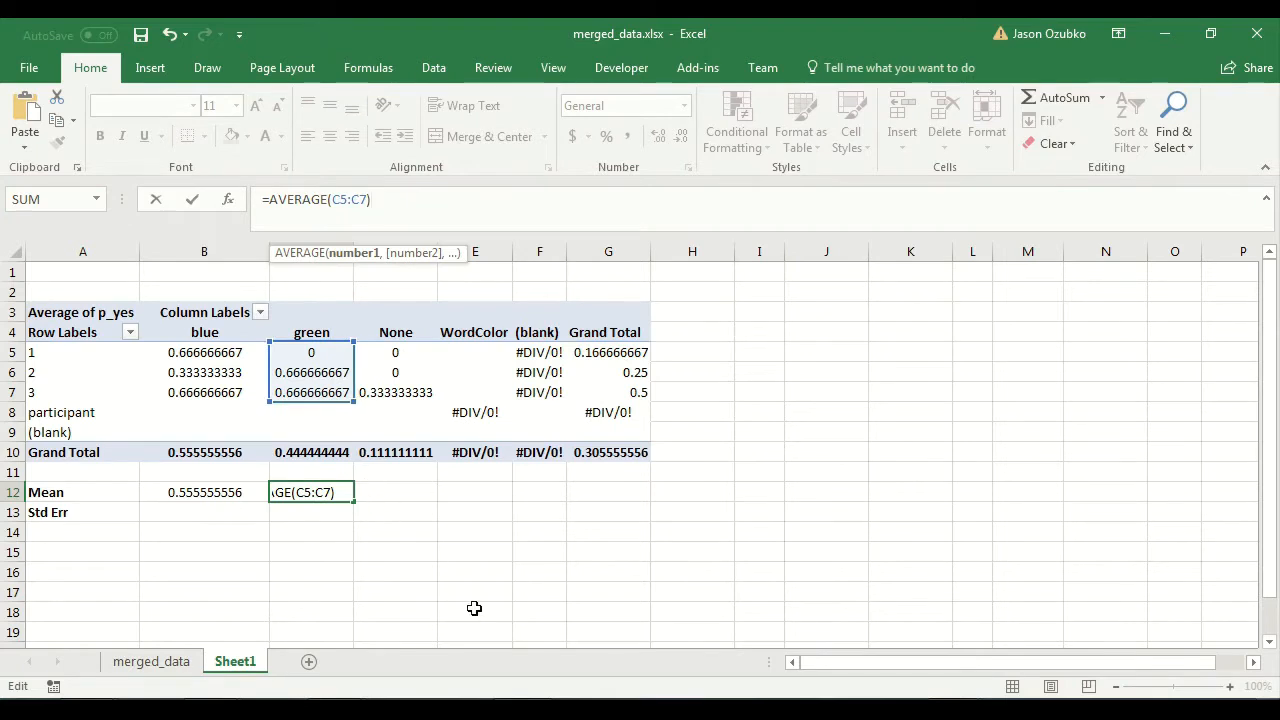
{"action": "key", "text": "Return"}
Copy the mean formula from C12 into D12 for the None column and go to the blue Std Err cell.
{"action": "left_click", "coordinate": [336, 492]}
{"action": "key", "text": "ctrl+c"}
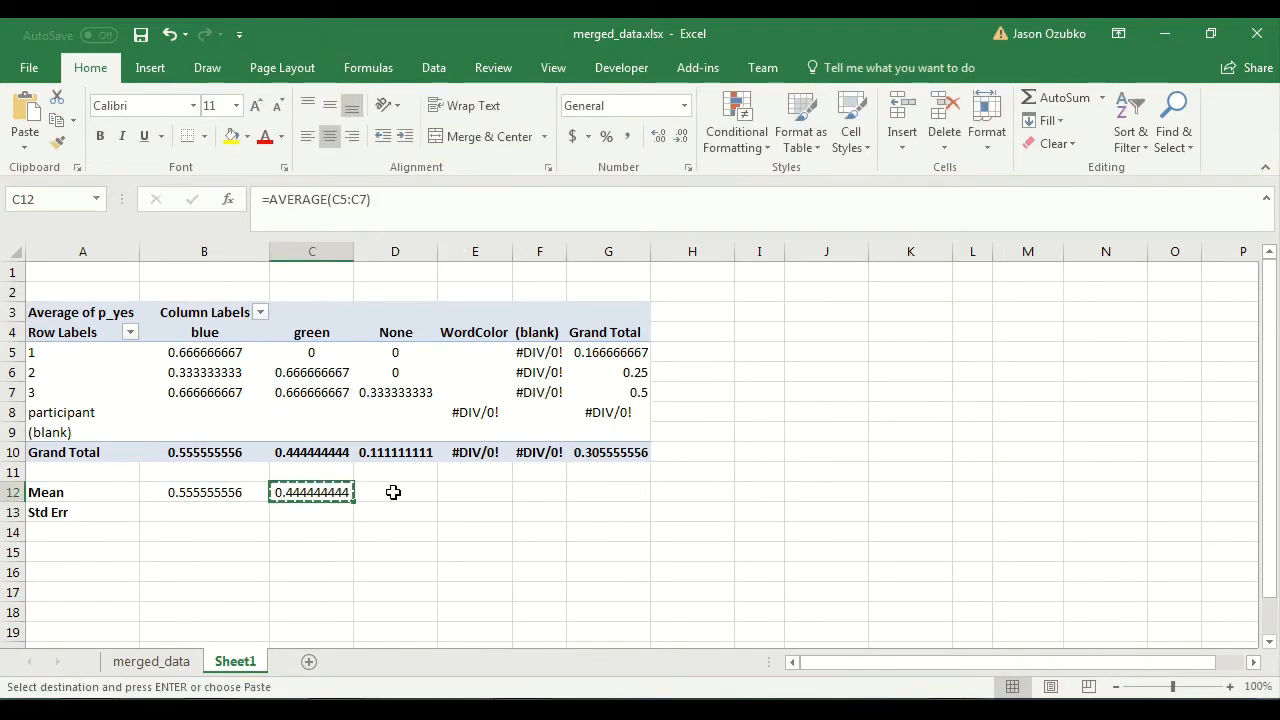
{"action": "left_click", "coordinate": [393, 492]}
{"action": "key", "text": "ctrl+v"}
{"action": "left_click", "coordinate": [414, 514]}
{"action": "left_click_drag", "start_coordinate": [216, 496], "coordinate": [394, 494]}
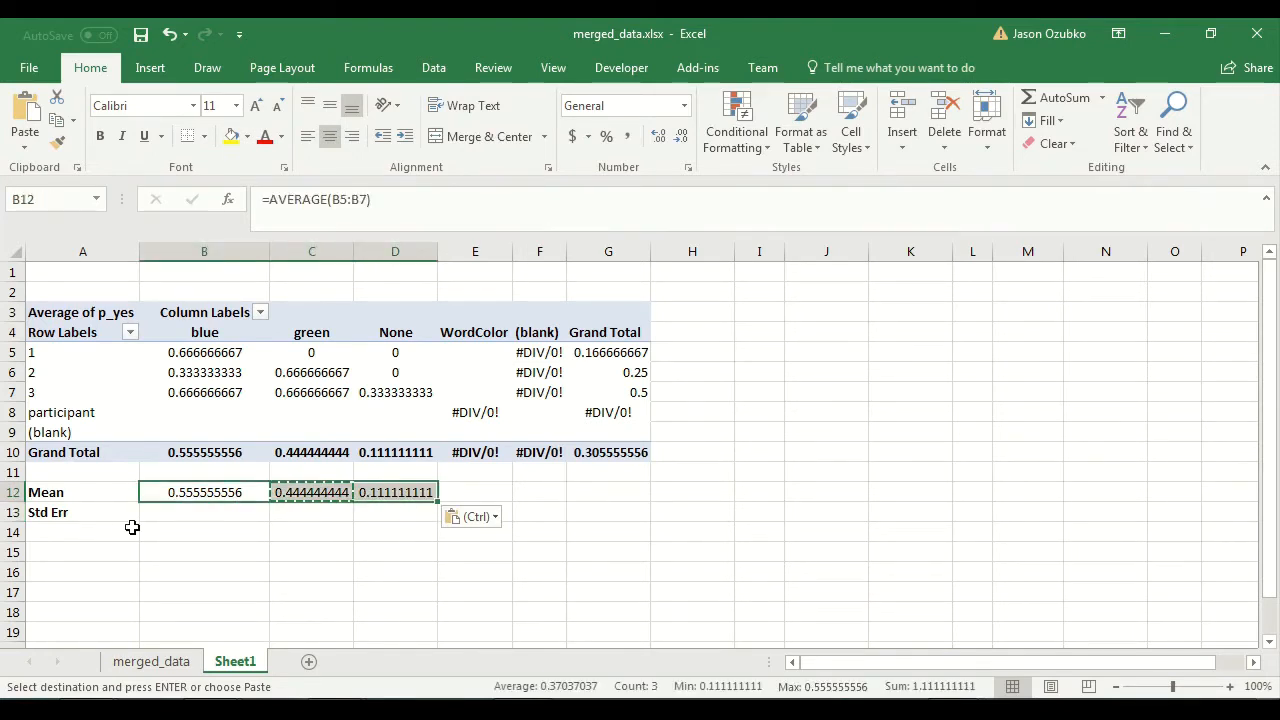
{"action": "left_click", "coordinate": [176, 511]}
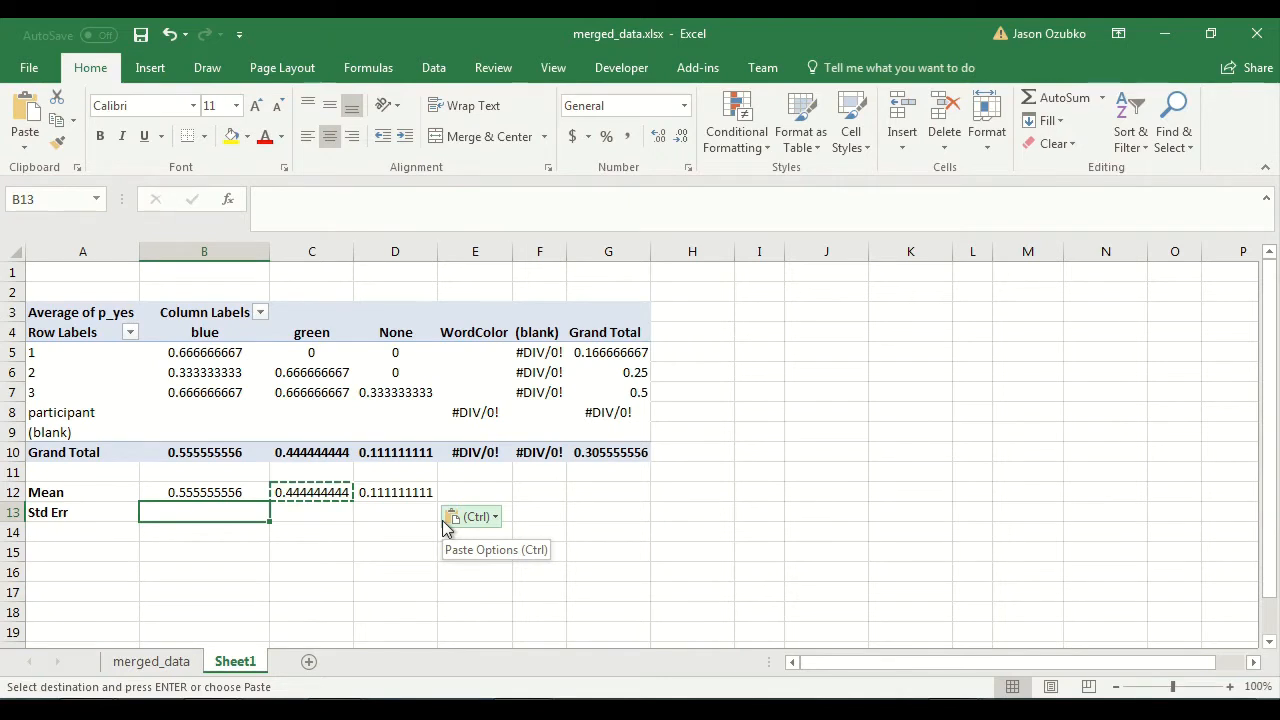
Enter the formula =STDEV(B5:B7) in the blue Std Err cell B13 to compute the standard deviation.
{"action": "key", "text": "Up"}
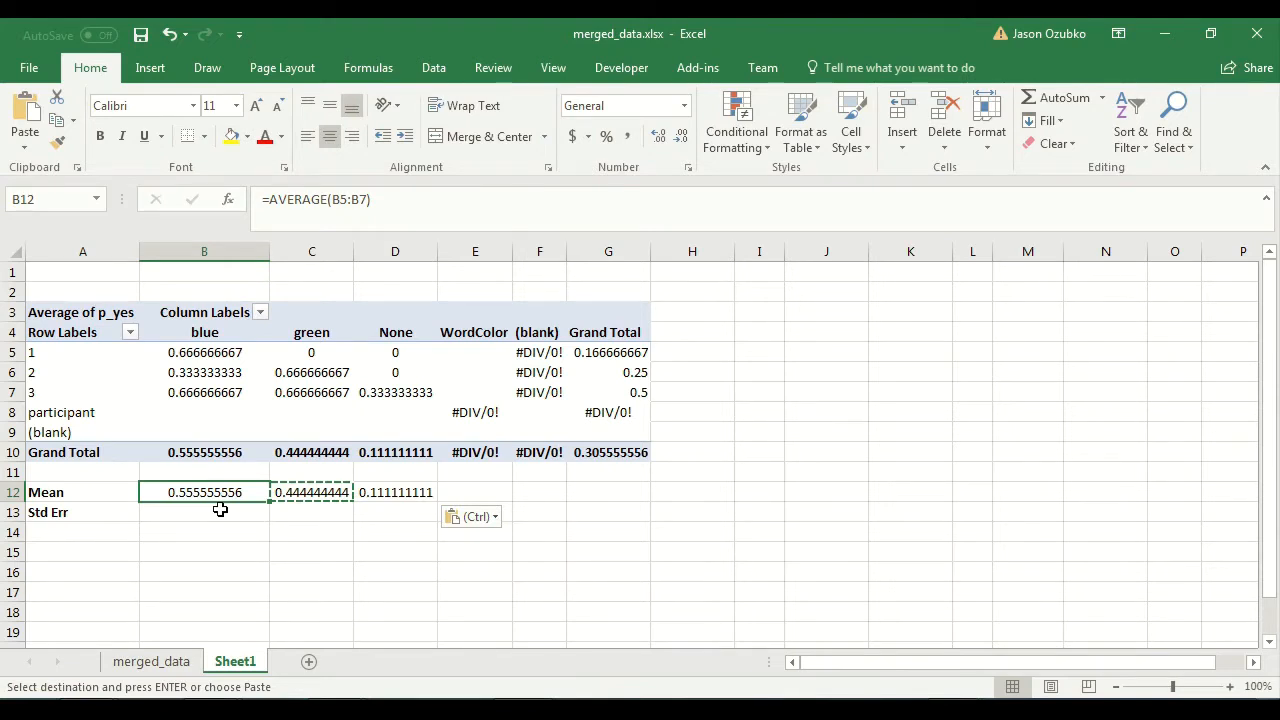
{"action": "left_click", "coordinate": [219, 510]}
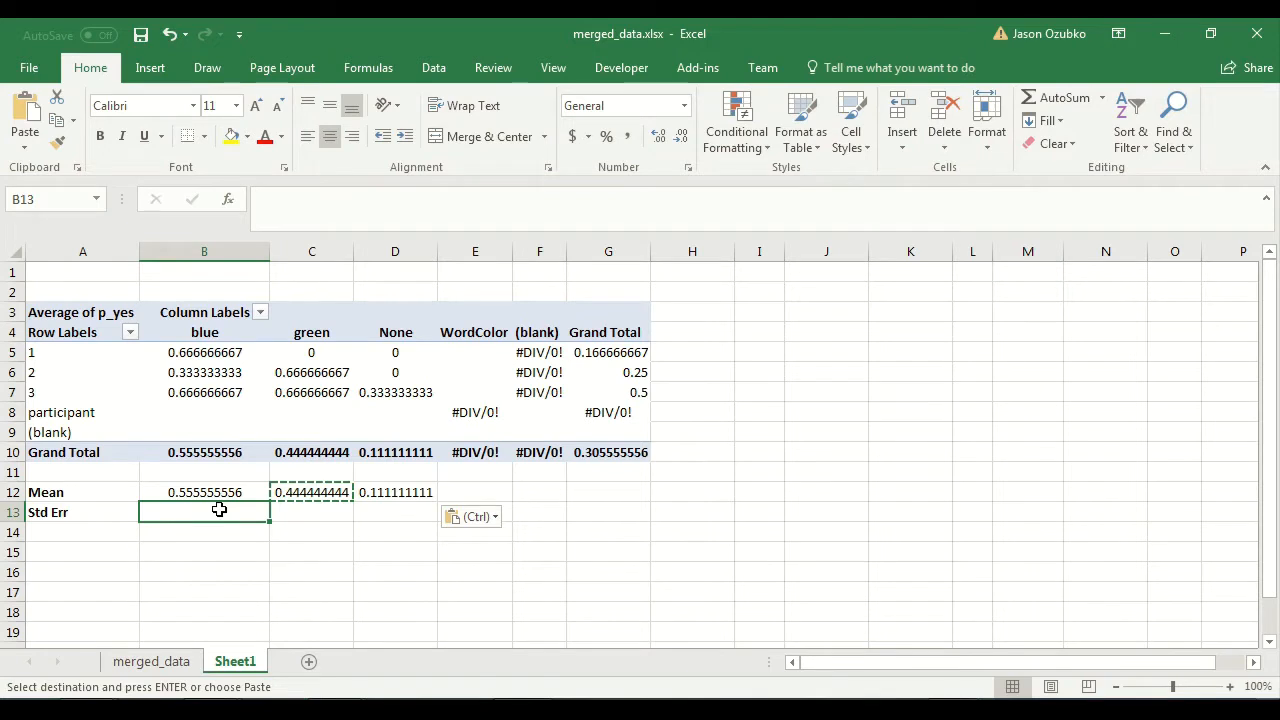
{"action": "type", "text": "="}
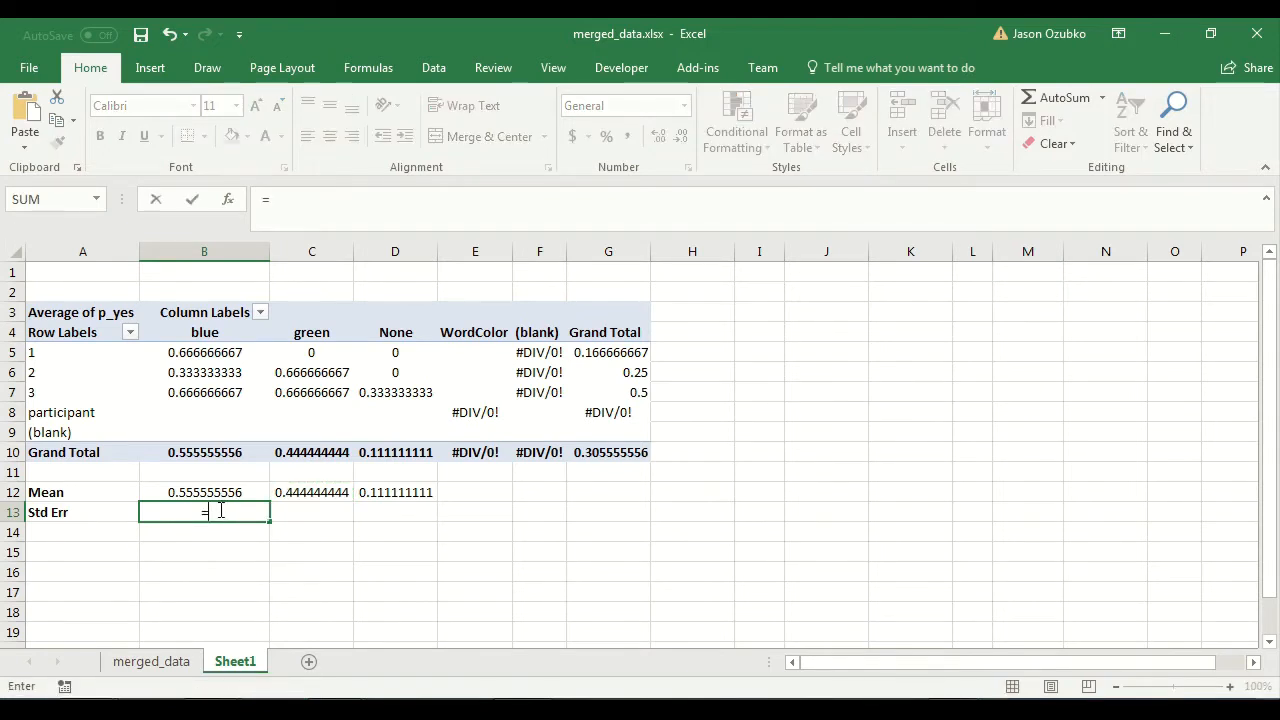
{"action": "type", "text": "s"}
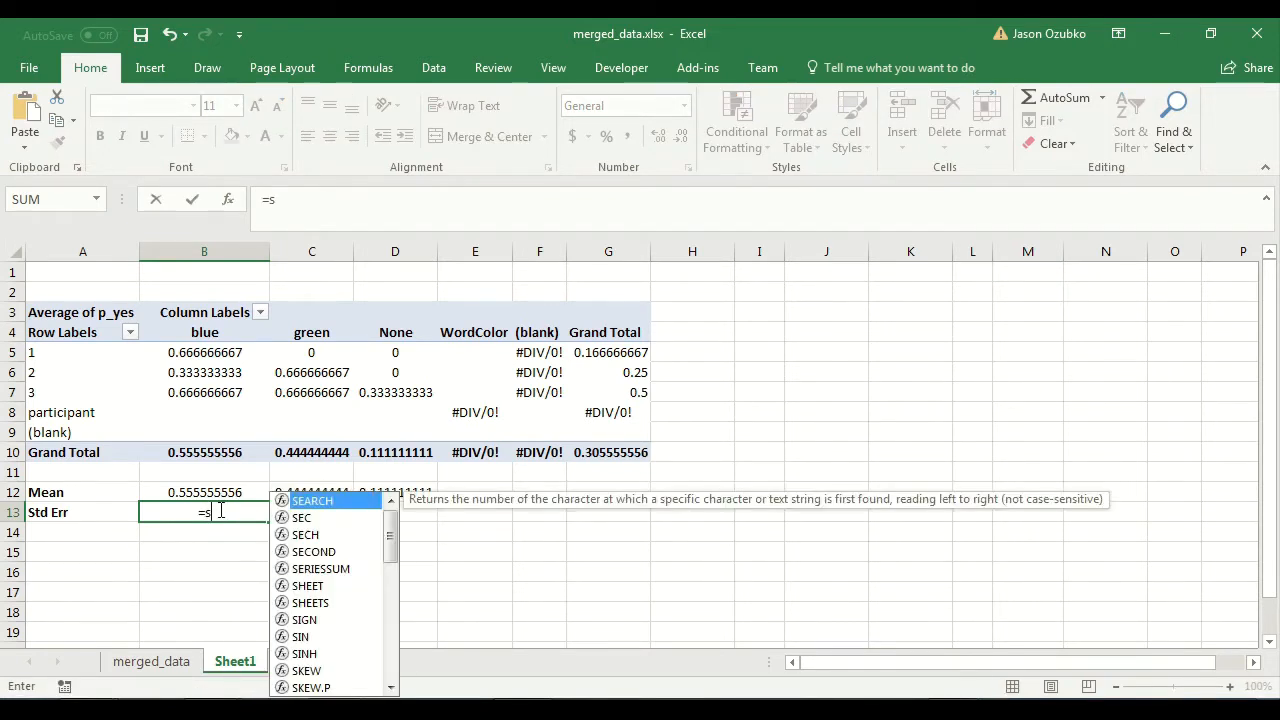
{"action": "type", "text": "tdev"}
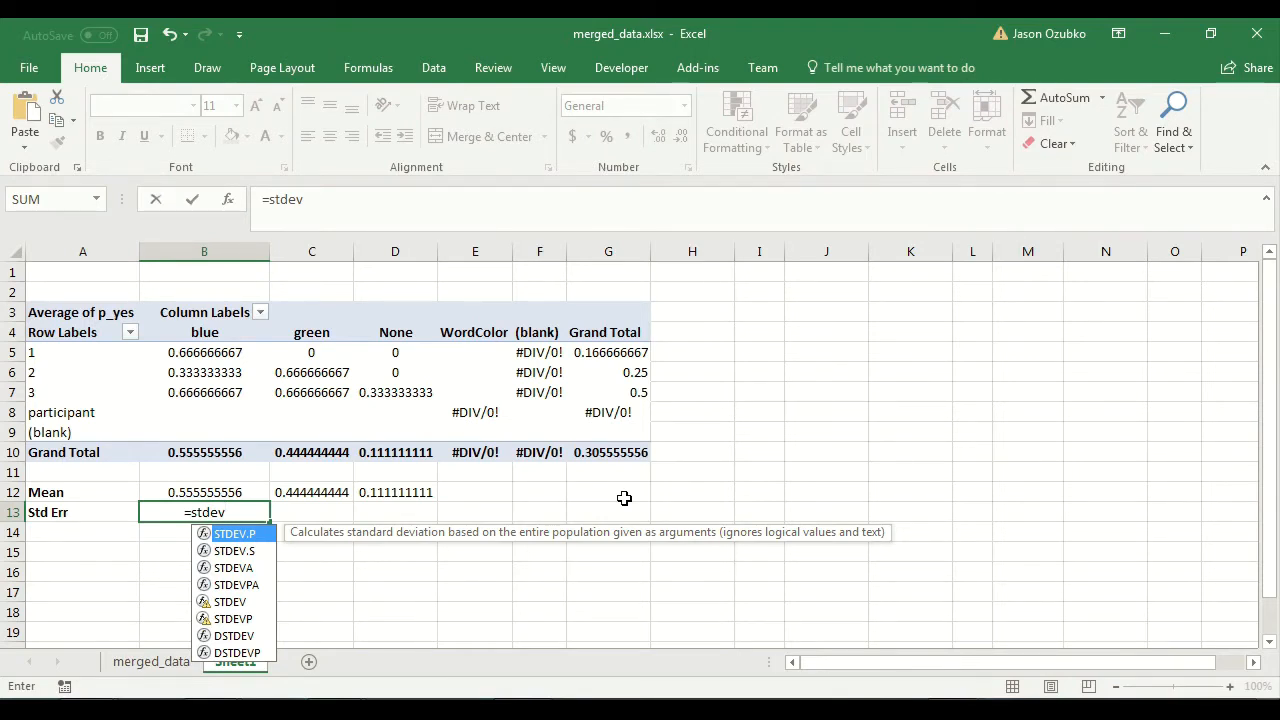
{"action": "type", "text": "("}
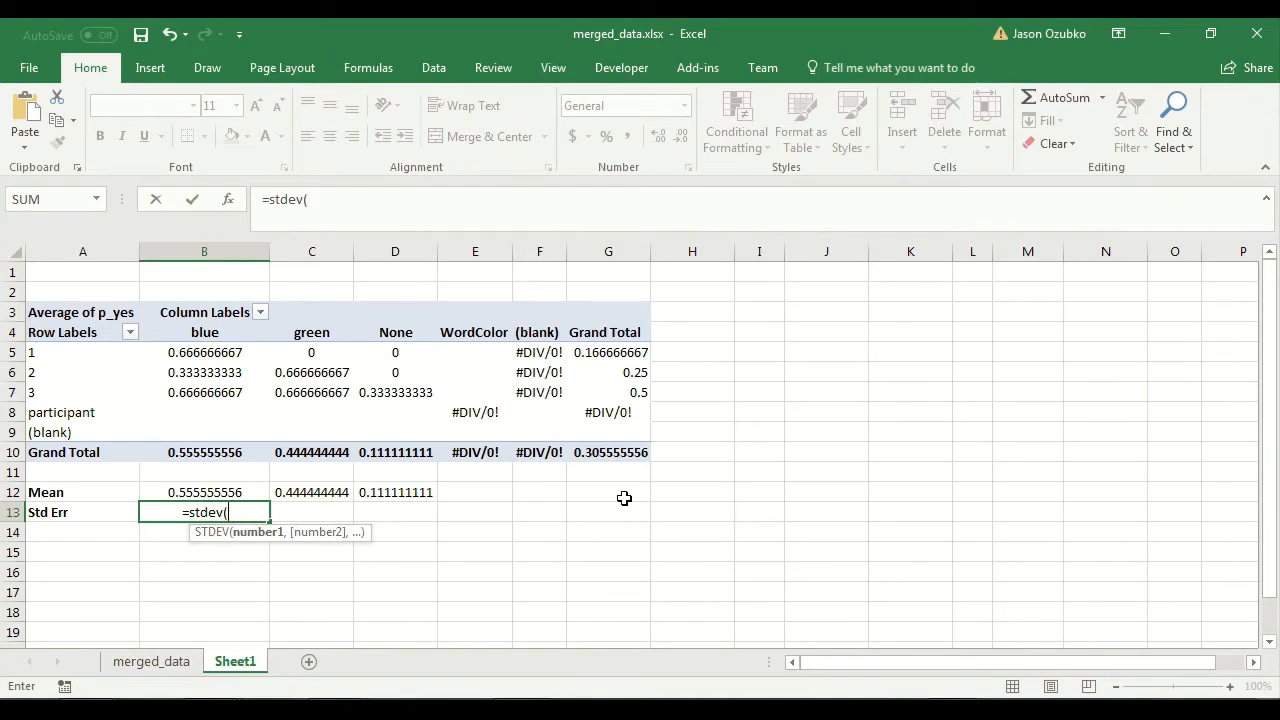
{"action": "left_click", "coordinate": [200, 352]}
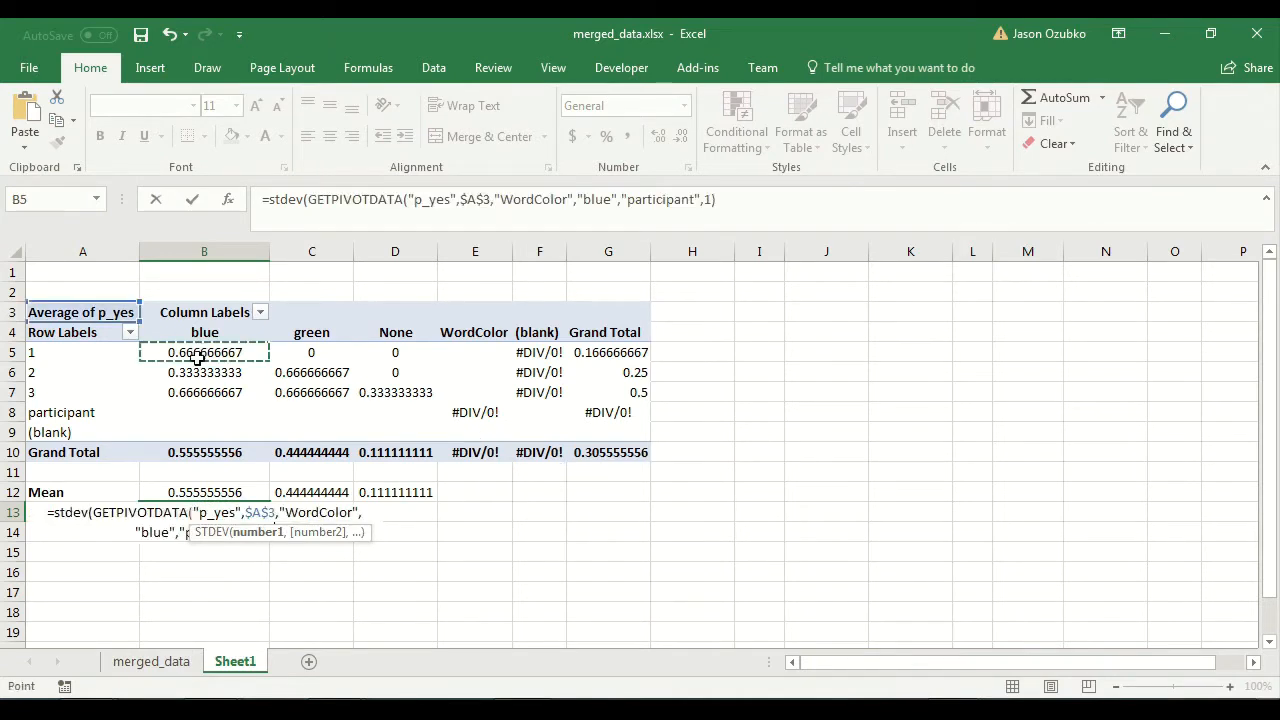
{"action": "left_click_drag", "start_coordinate": [198, 357], "coordinate": [198, 391]}
{"action": "type", "text": ")"}
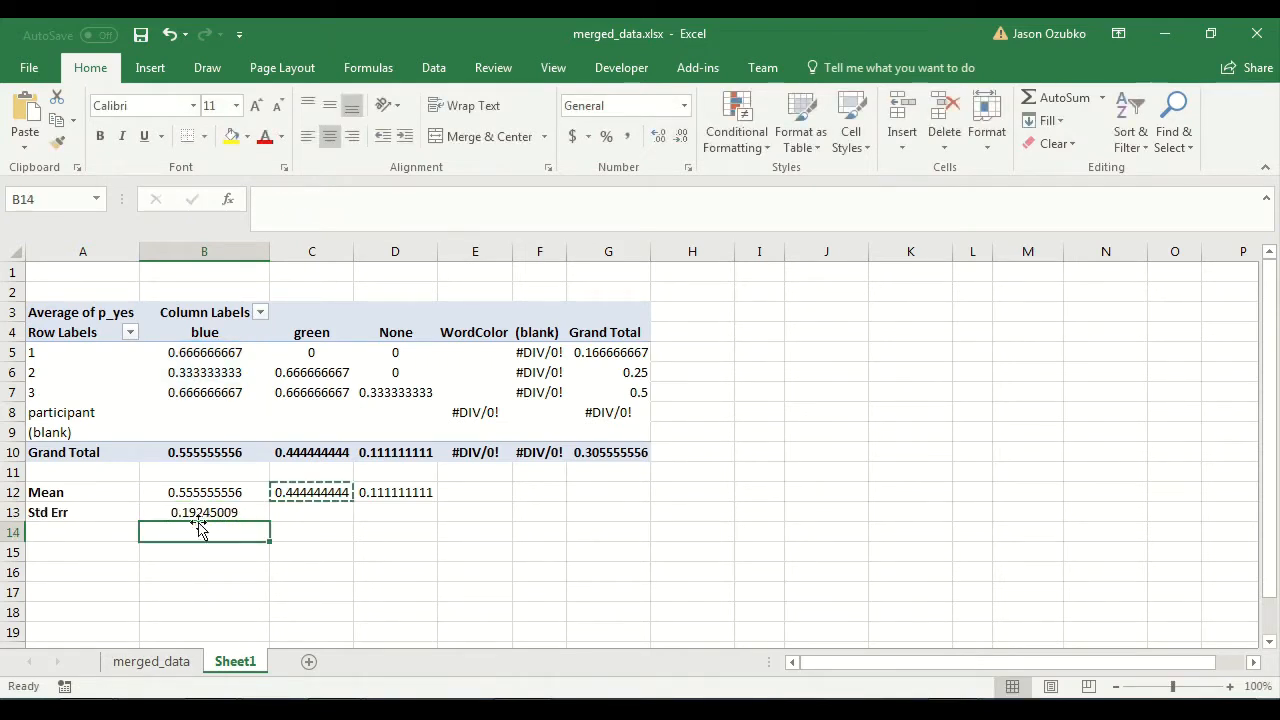
{"action": "left_click", "coordinate": [184, 510]}
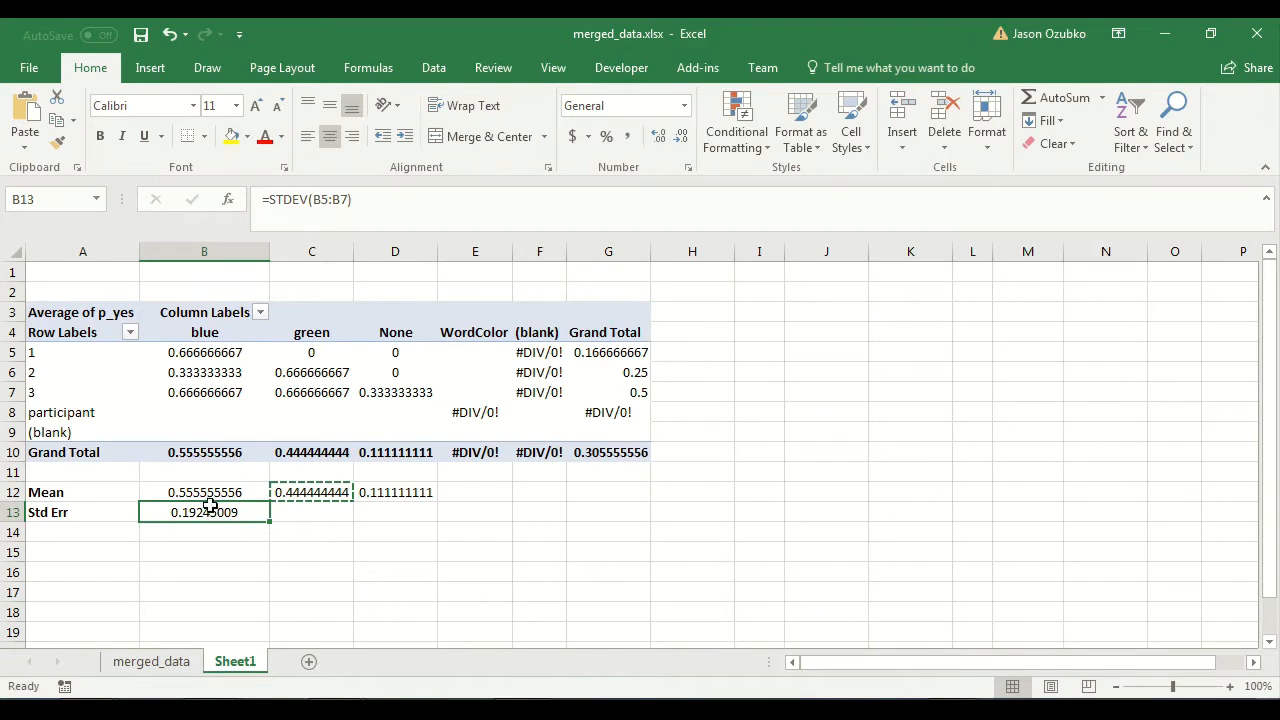
Extend the formula in B13 to the standard error by dividing the standard deviation by SQRT(3).
{"action": "left_click_drag", "start_coordinate": [178, 349], "coordinate": [200, 405]}
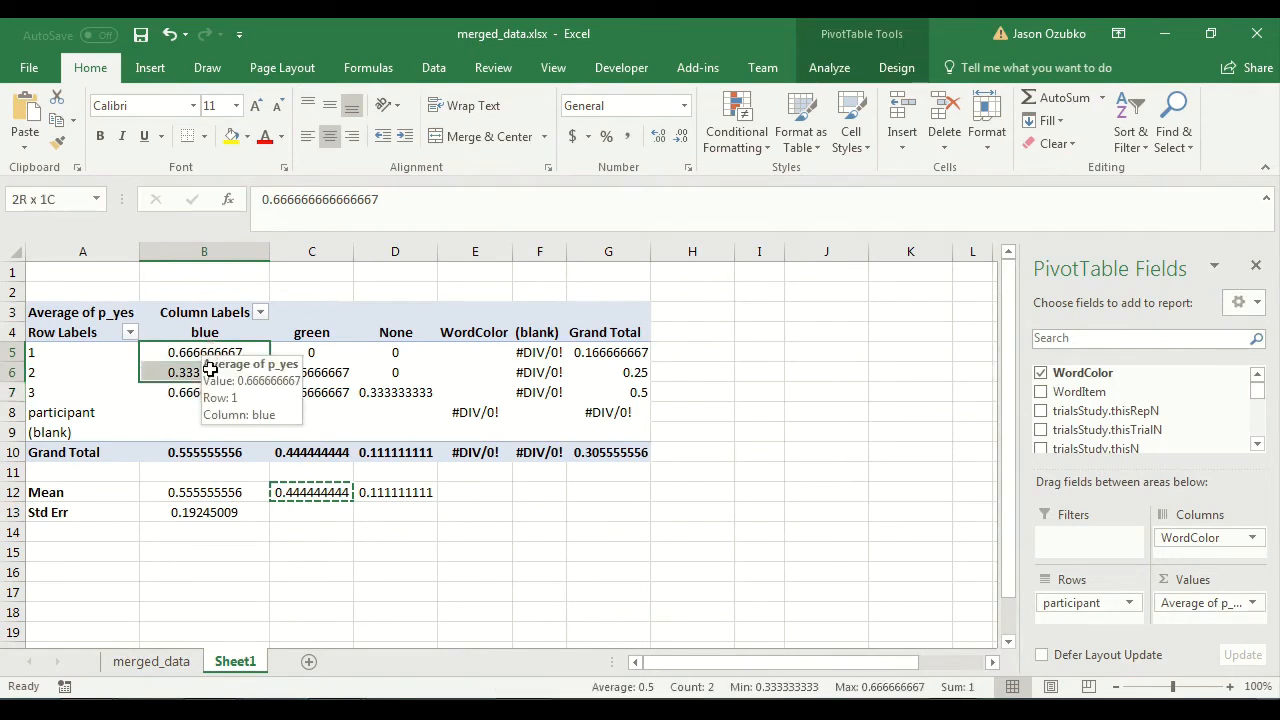
{"action": "left_click_drag", "start_coordinate": [197, 355], "coordinate": [191, 395]}
{"action": "left_click", "coordinate": [173, 512]}
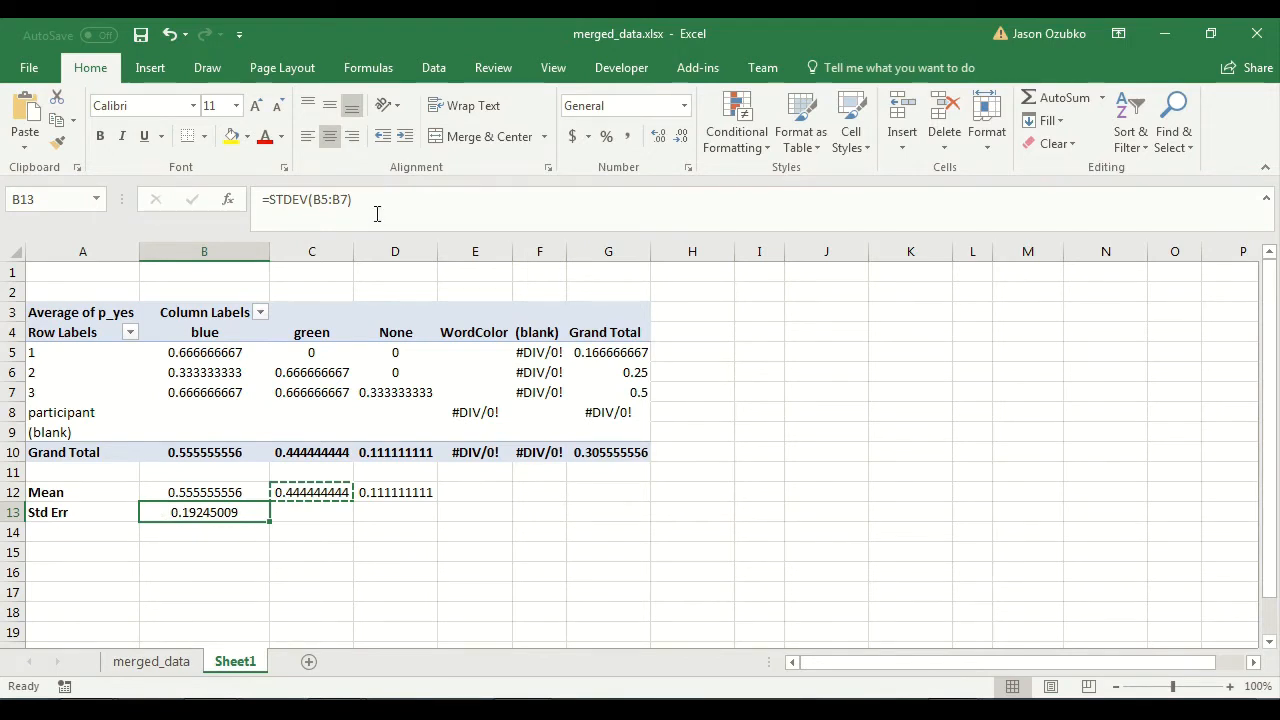
{"action": "left_click", "coordinate": [421, 197]}
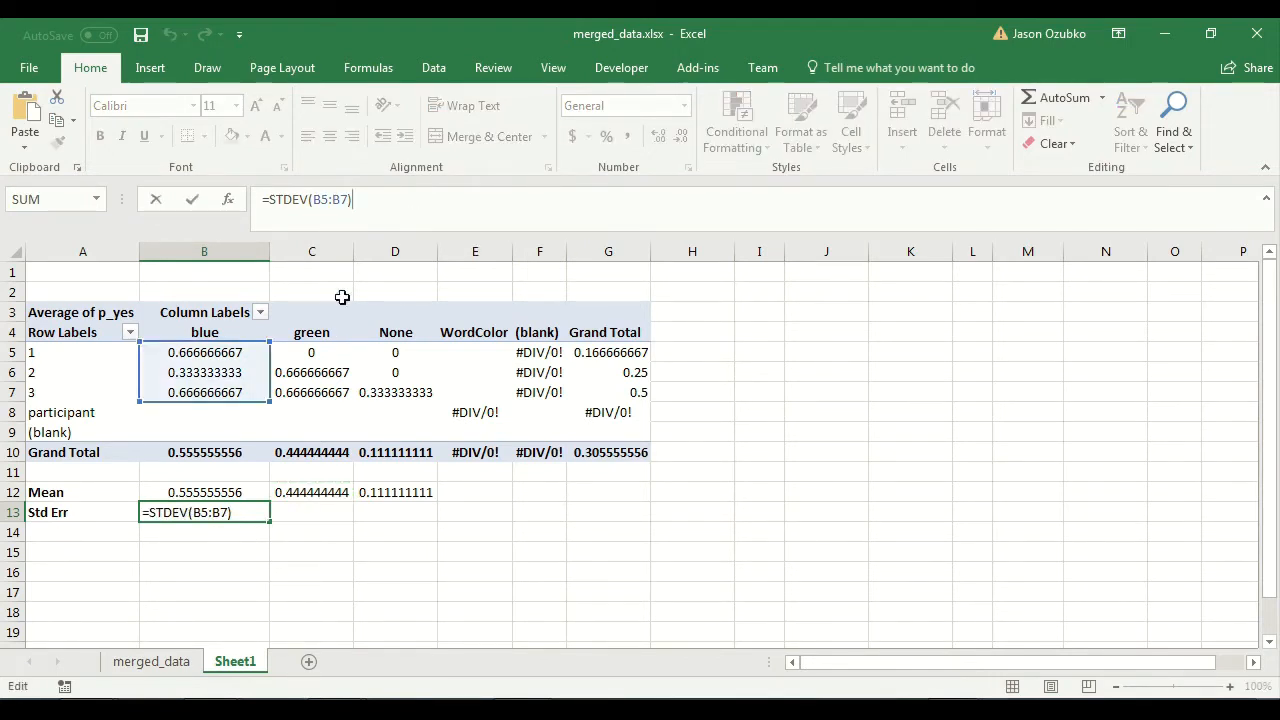
{"action": "type", "text": "/"}
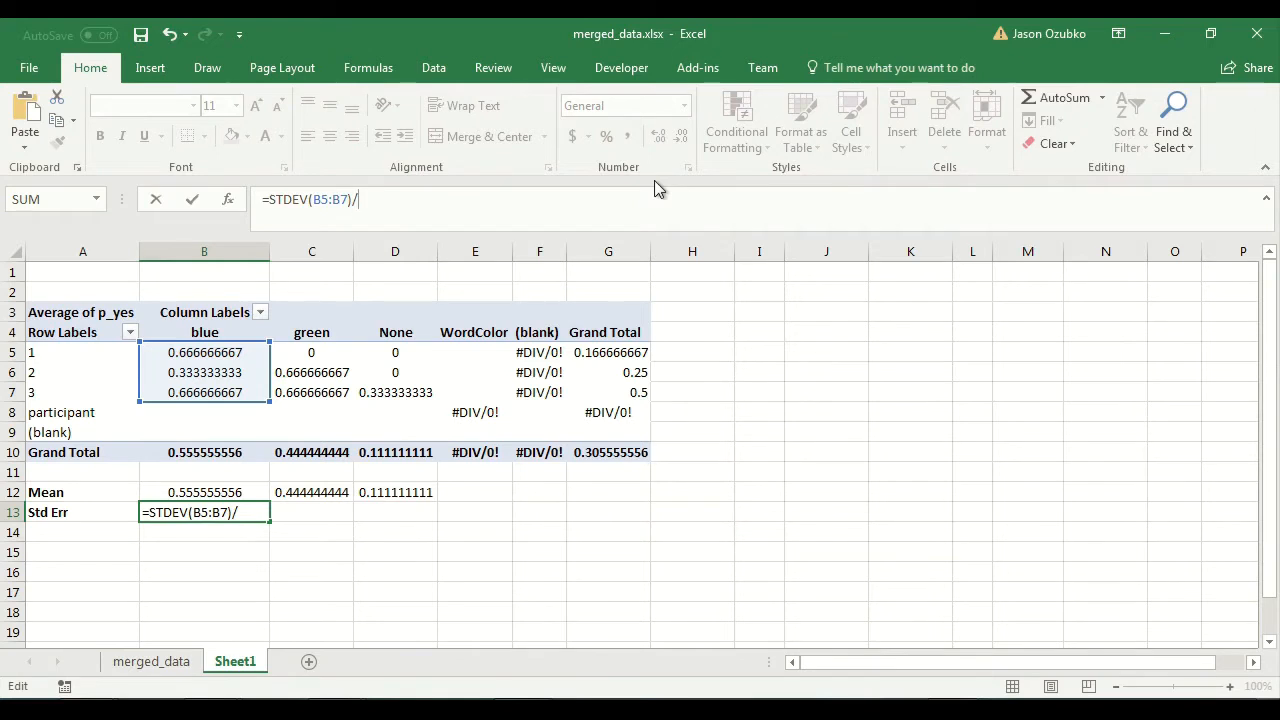
{"action": "type", "text": "sqrt"}
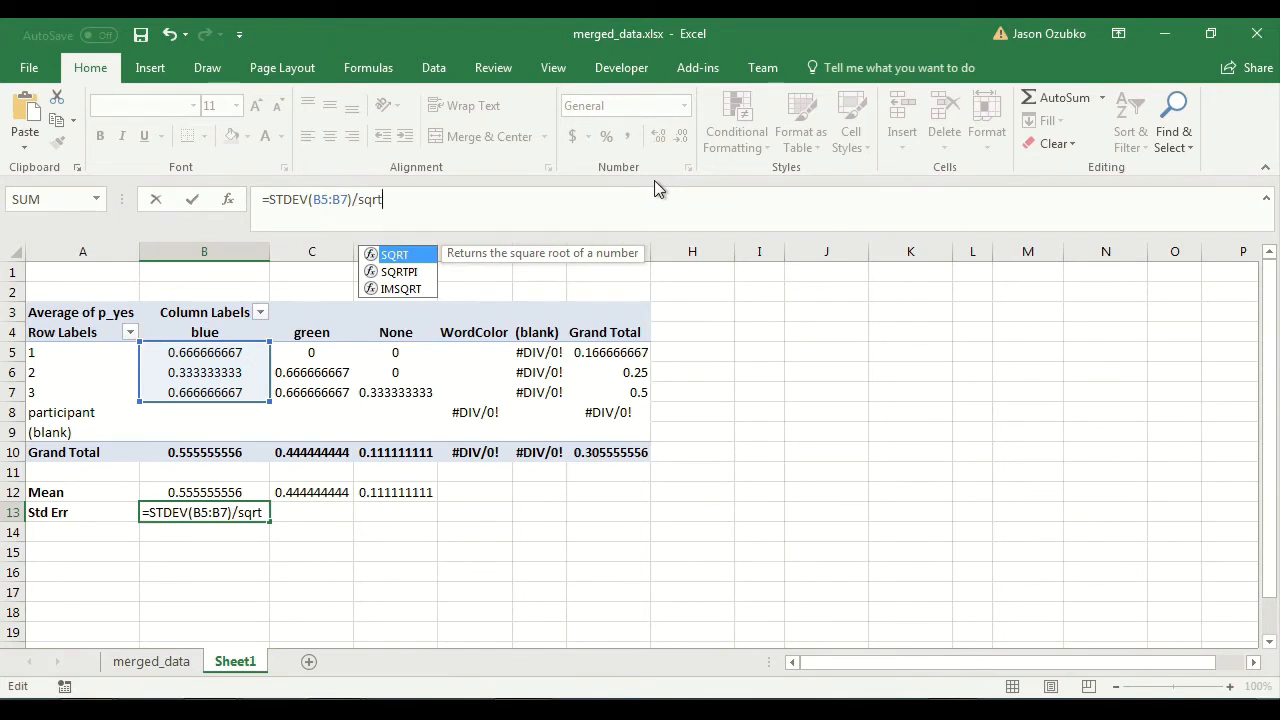
{"action": "type", "text": "(3)"}
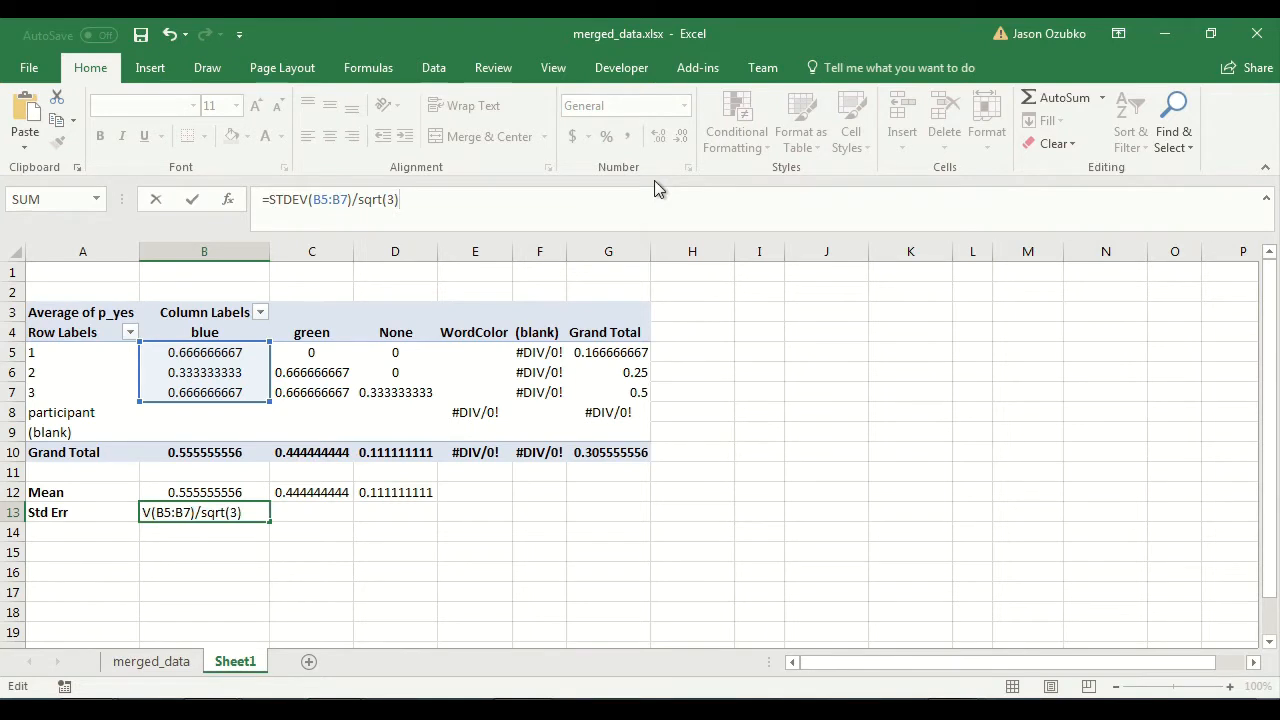
{"action": "key", "text": "Return"}
{"action": "key", "text": "Up"}
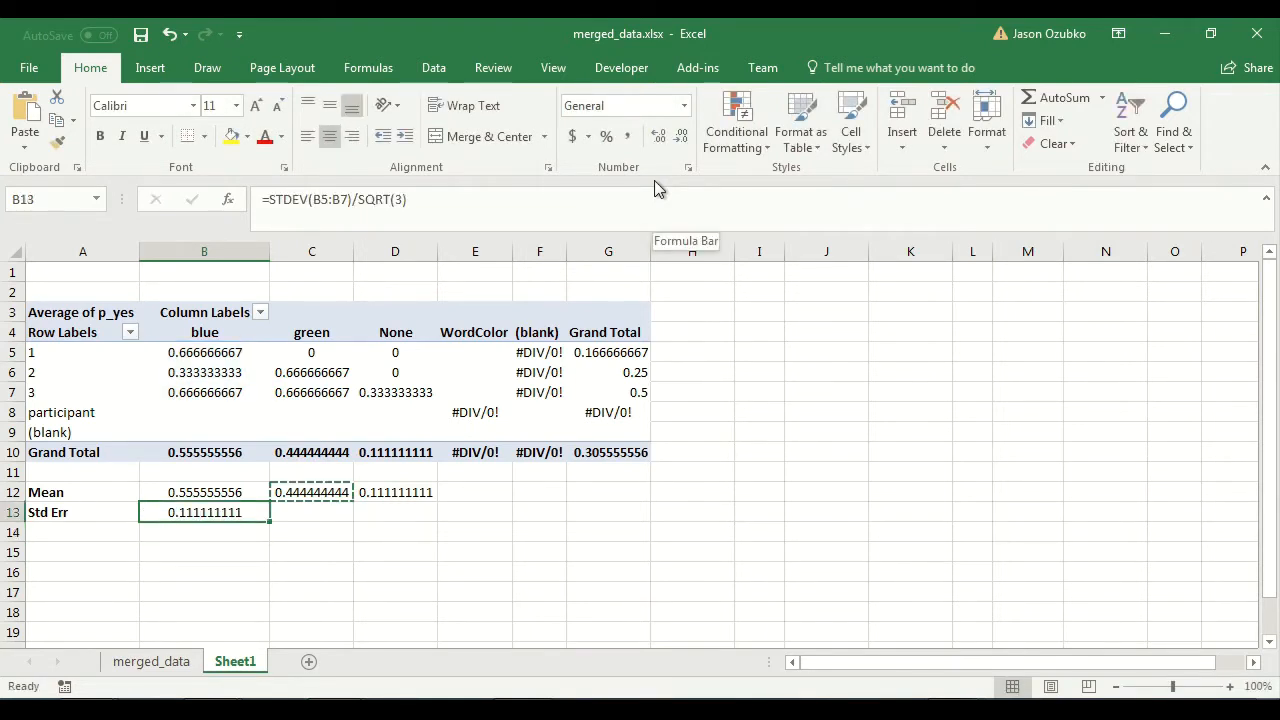
Copy the standard error formula from B13 into C13 and D13 for the green and None columns.
{"action": "key", "text": "ctrl+c"}
{"action": "key", "text": "Right"}
{"action": "key", "text": "ctrl+v"}
{"action": "key", "text": "Right"}
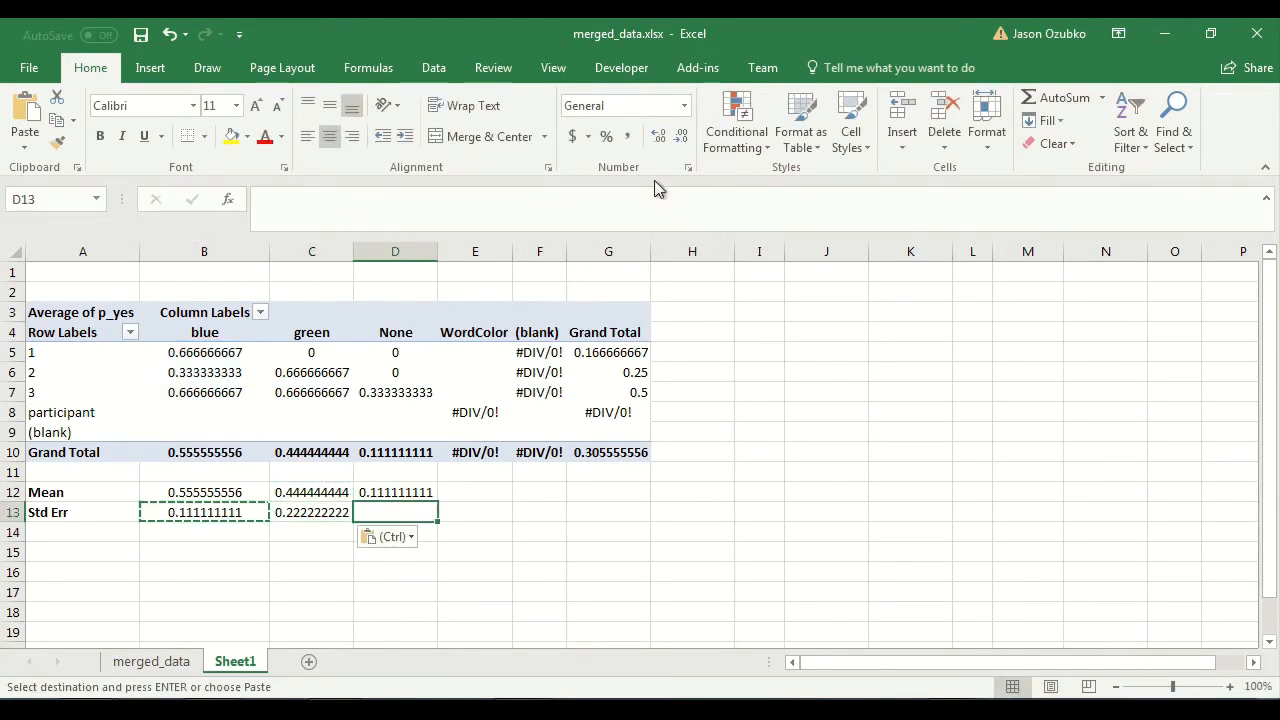
{"action": "key", "text": "ctrl+v"}
{"action": "key", "text": "Right"}
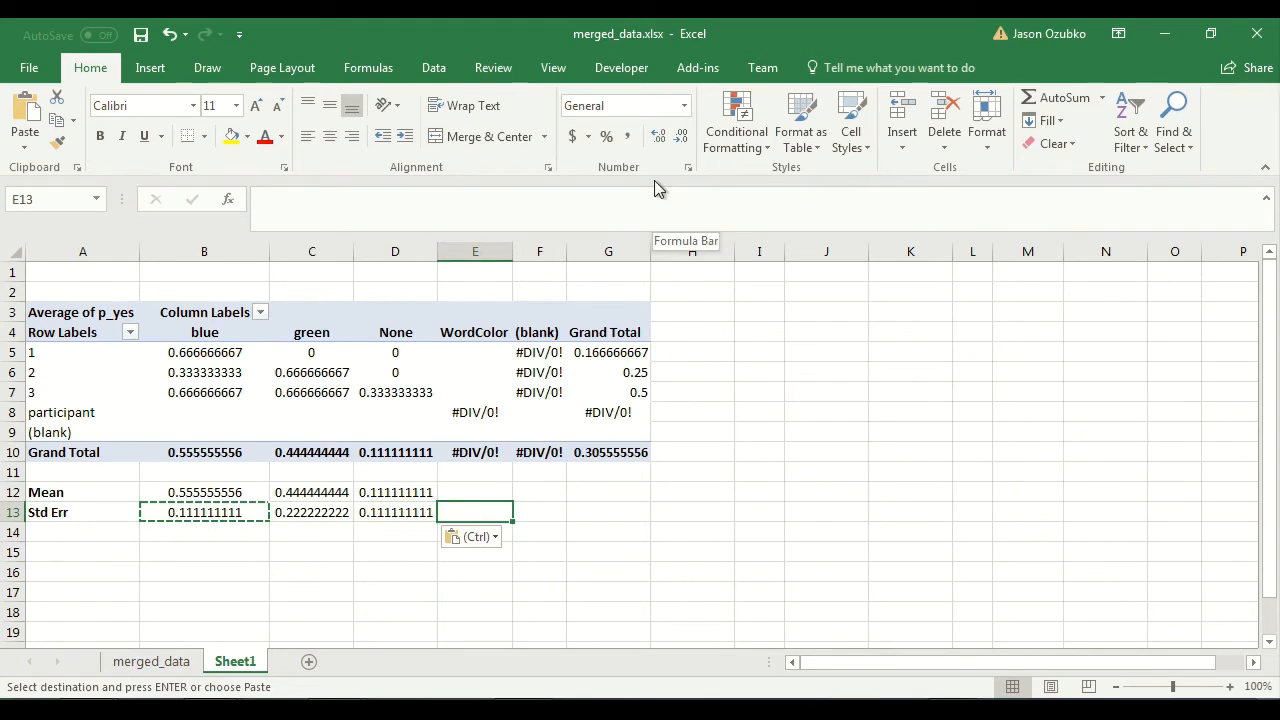
Examine the Std Err formulas across B13:D13 for the blue, green and None columns.
{"action": "key", "text": "Left"}
{"action": "key", "text": "Left"}
{"action": "key", "text": "Left"}
{"action": "key", "text": "Left"}
{"action": "key", "text": "Right"}
{"action": "key", "text": "Right"}
{"action": "key", "text": "Right"}
{"action": "key", "text": "Left"}
{"action": "key", "text": "Left"}
{"action": "key", "text": "Right"}
{"action": "key", "text": "Right"}
{"action": "key", "text": "Right"}
{"action": "key", "text": "Left"}
{"action": "key", "text": "Left"}
{"action": "key", "text": "Left"}
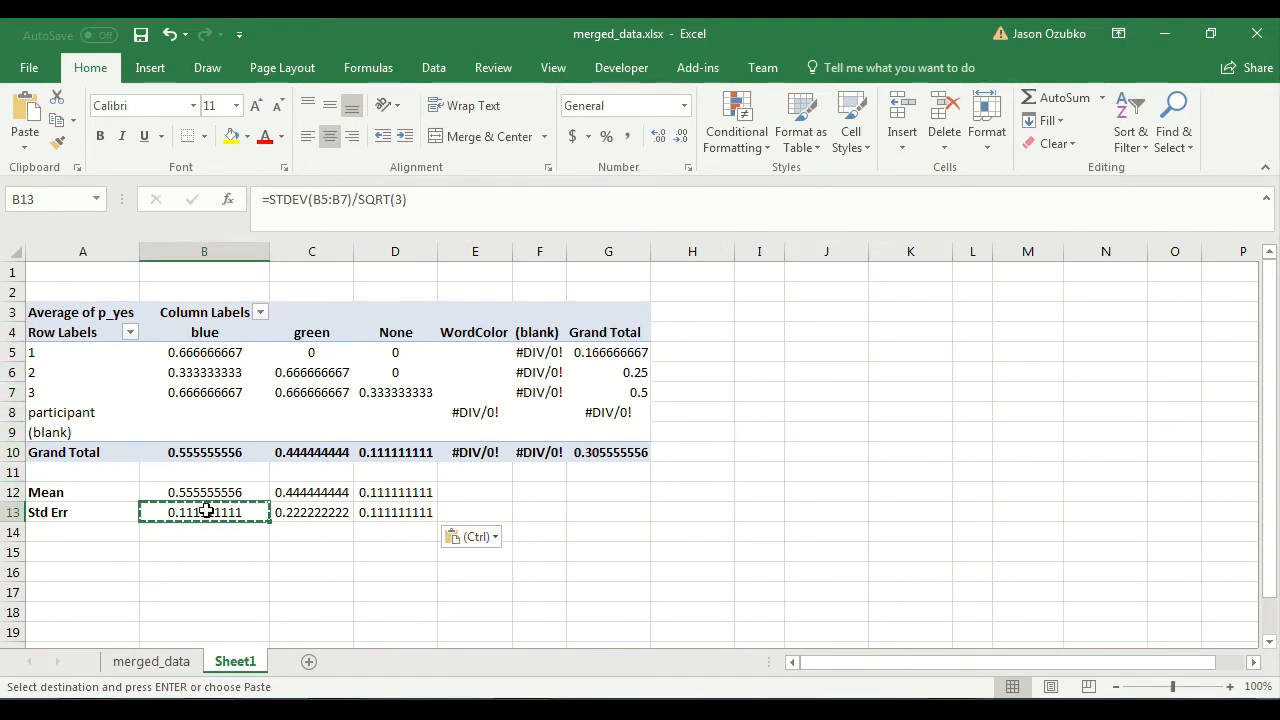
{"action": "left_click", "coordinate": [398, 200]}
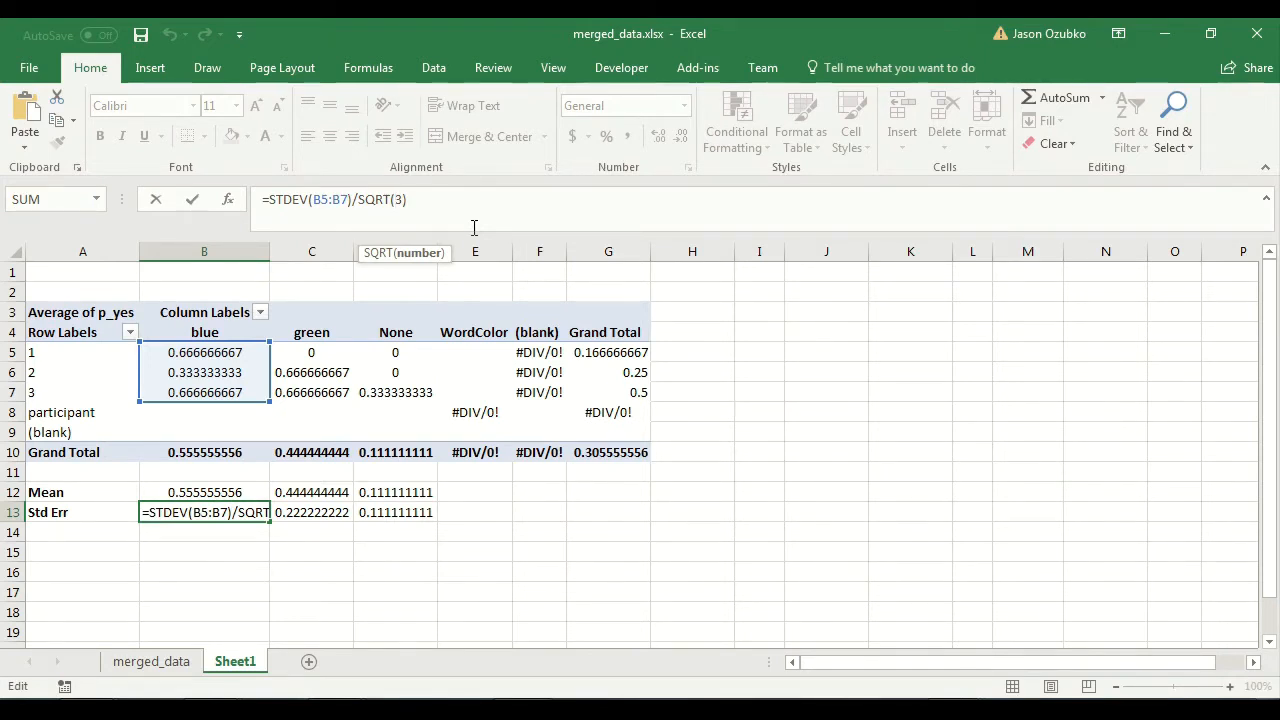
{"action": "key", "text": "Delete"}
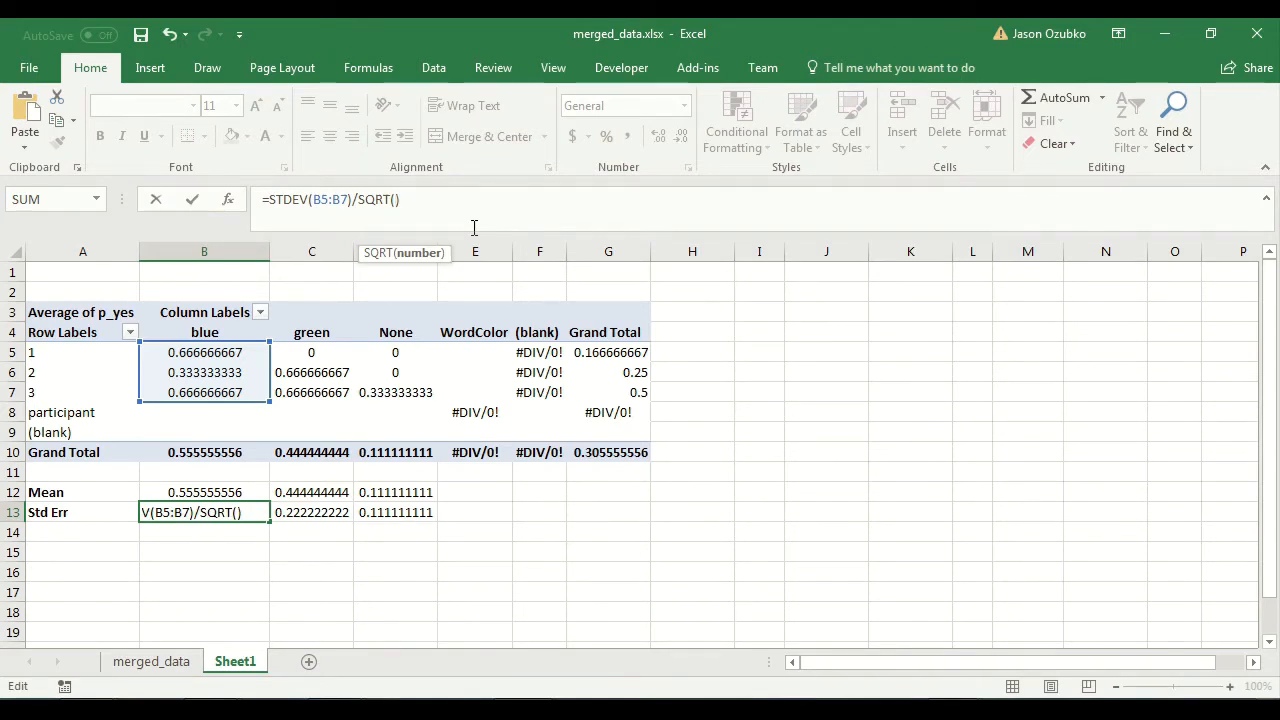
{"action": "key", "text": "Escape"}
Try out =COUNT(B5:B7) in the empty cell B15 to count the blue values, and clear the cell again.
{"action": "key", "text": "Down"}
{"action": "key", "text": "Down"}
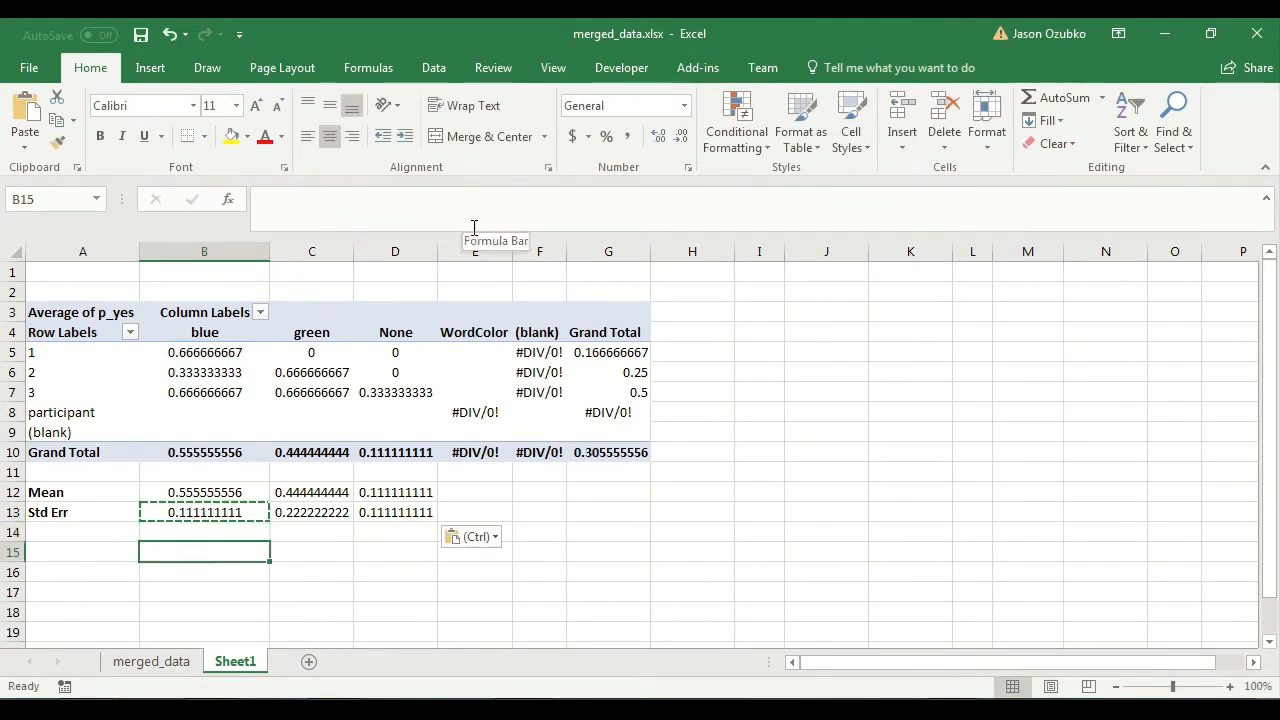
{"action": "left_click_drag", "start_coordinate": [229, 352], "coordinate": [220, 412]}
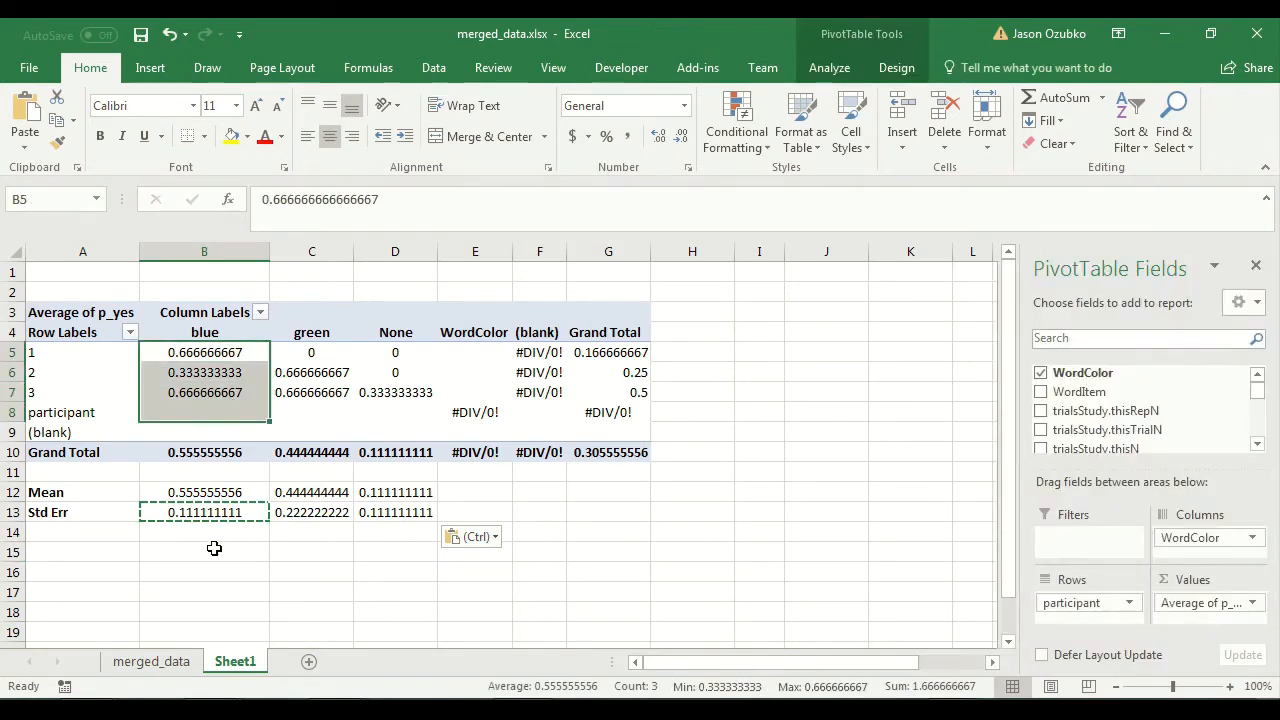
{"action": "left_click", "coordinate": [216, 550]}
{"action": "type", "text": "="}
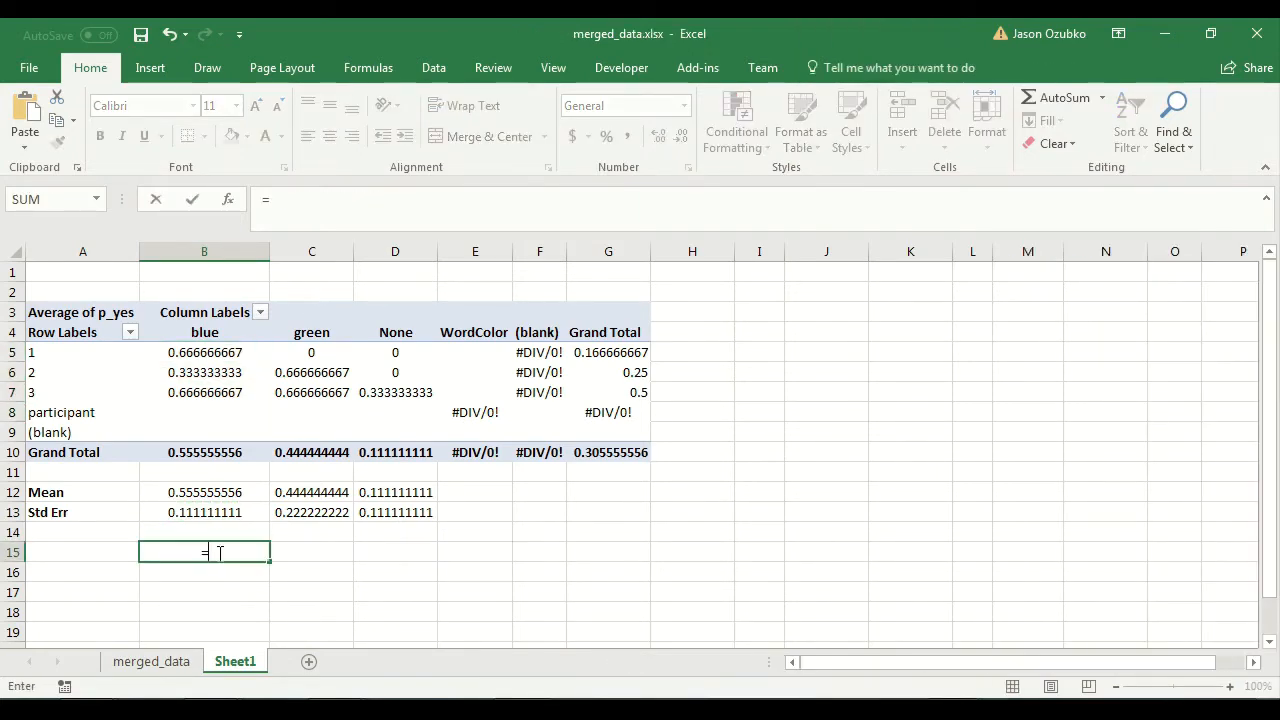
{"action": "type", "text": "count("}
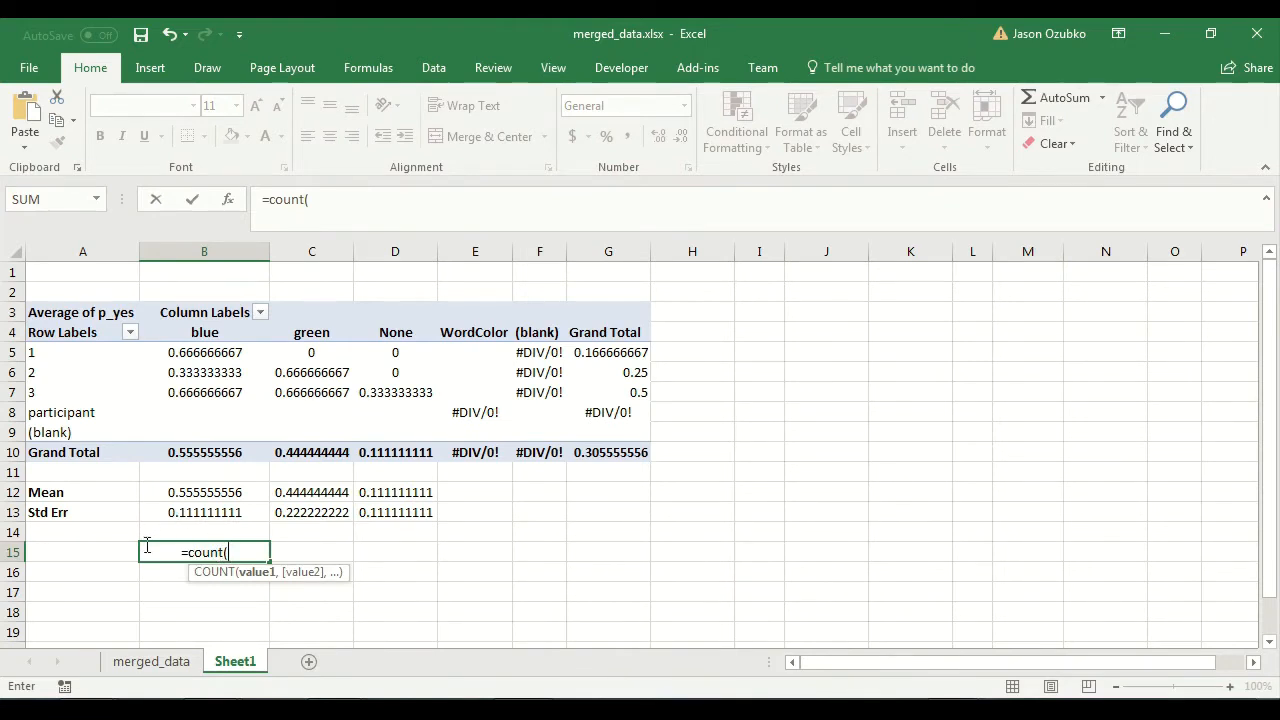
{"action": "left_click_drag", "start_coordinate": [210, 352], "coordinate": [206, 393]}
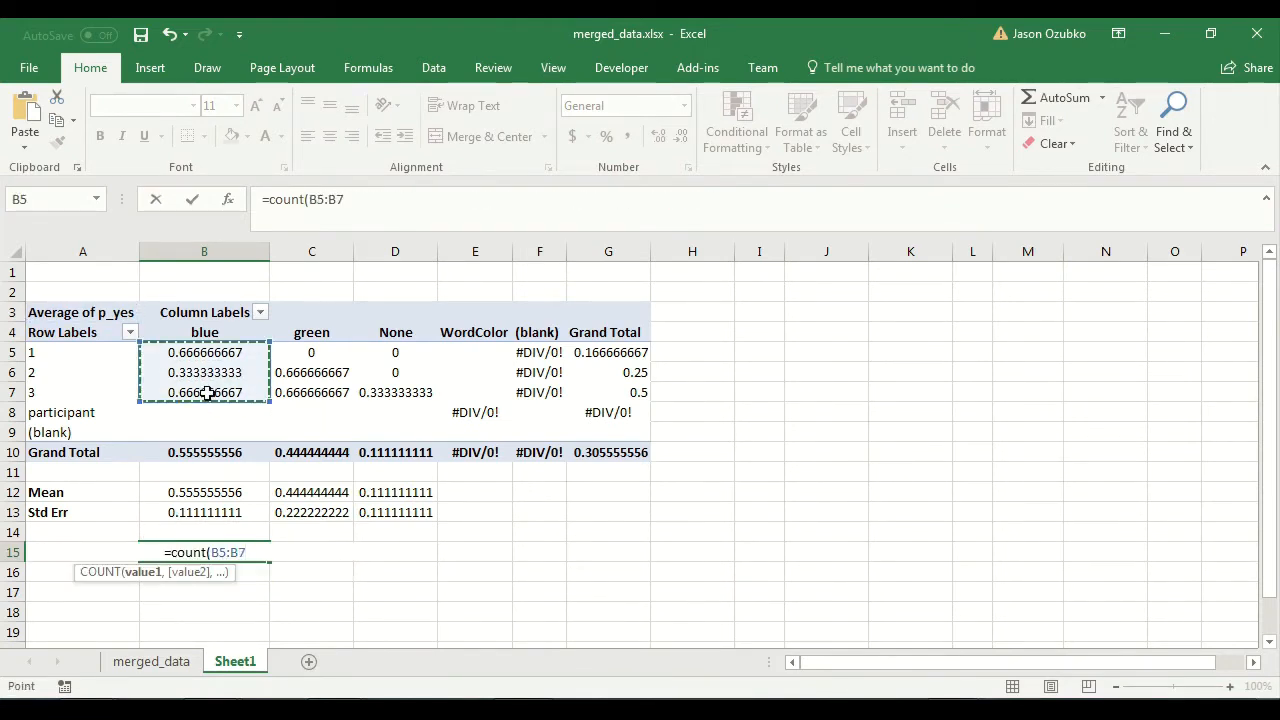
{"action": "key", "text": "Return"}
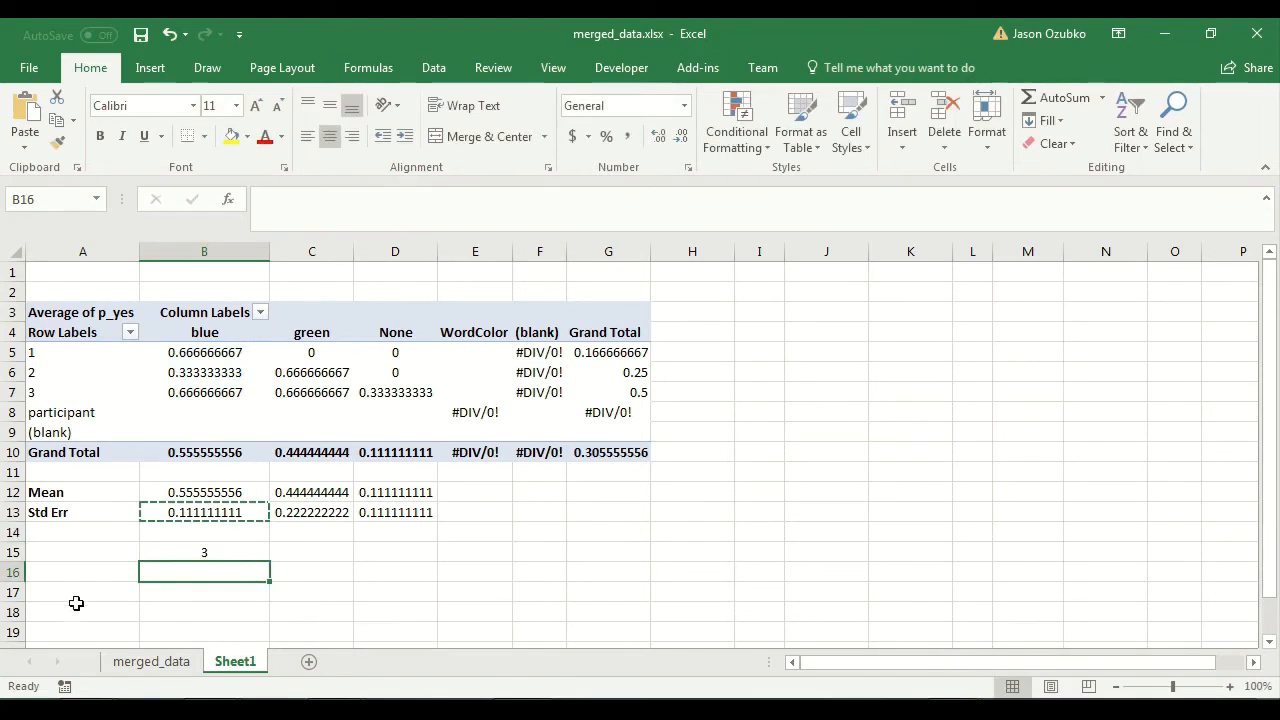
{"action": "left_click", "coordinate": [171, 548]}
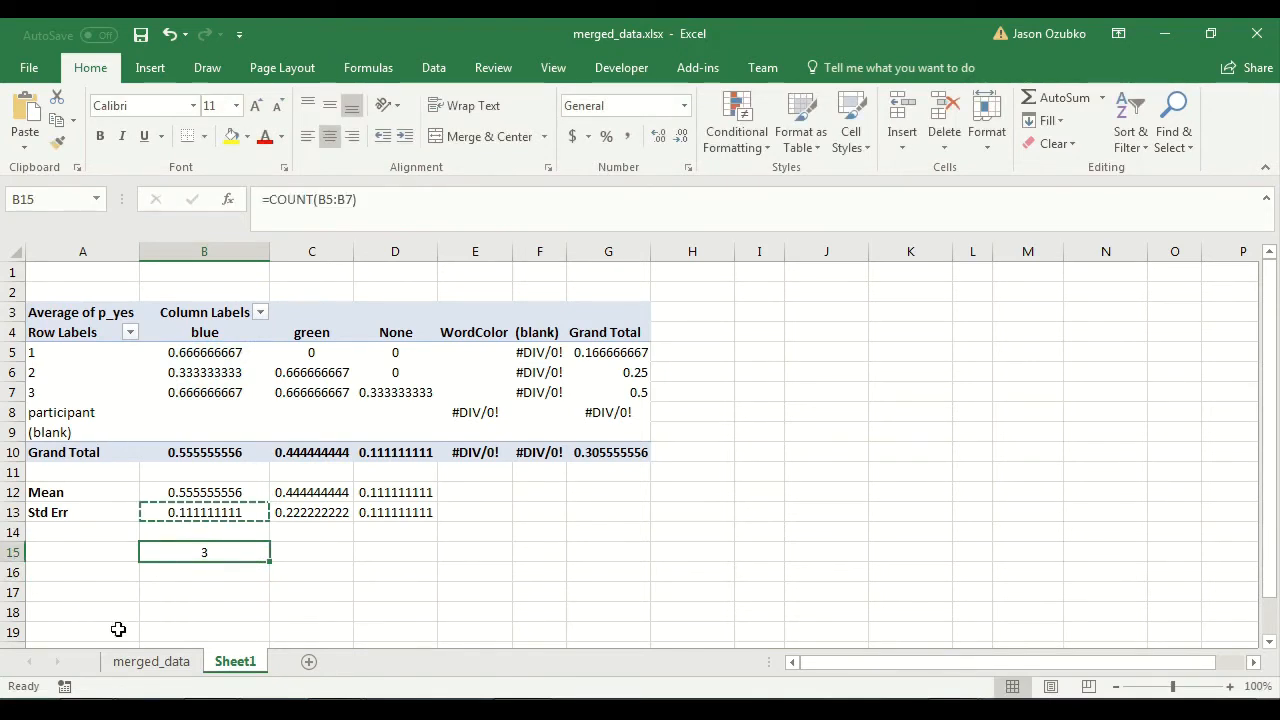
{"action": "key", "text": "Delete"}
Replace the fixed 3 inside SQRT in the B13 formula with COUNT(B5:B7).
{"action": "left_click", "coordinate": [212, 514]}
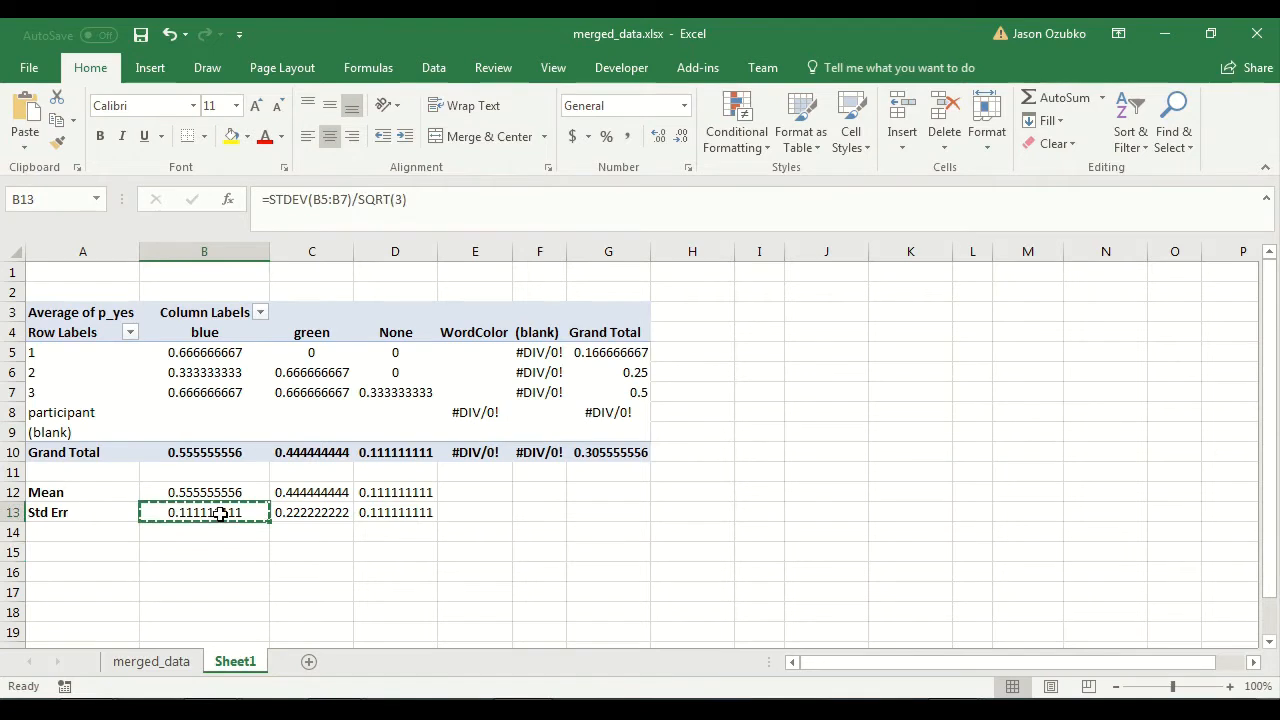
{"action": "left_click", "coordinate": [400, 202]}
{"action": "key", "text": "BackSpace"}
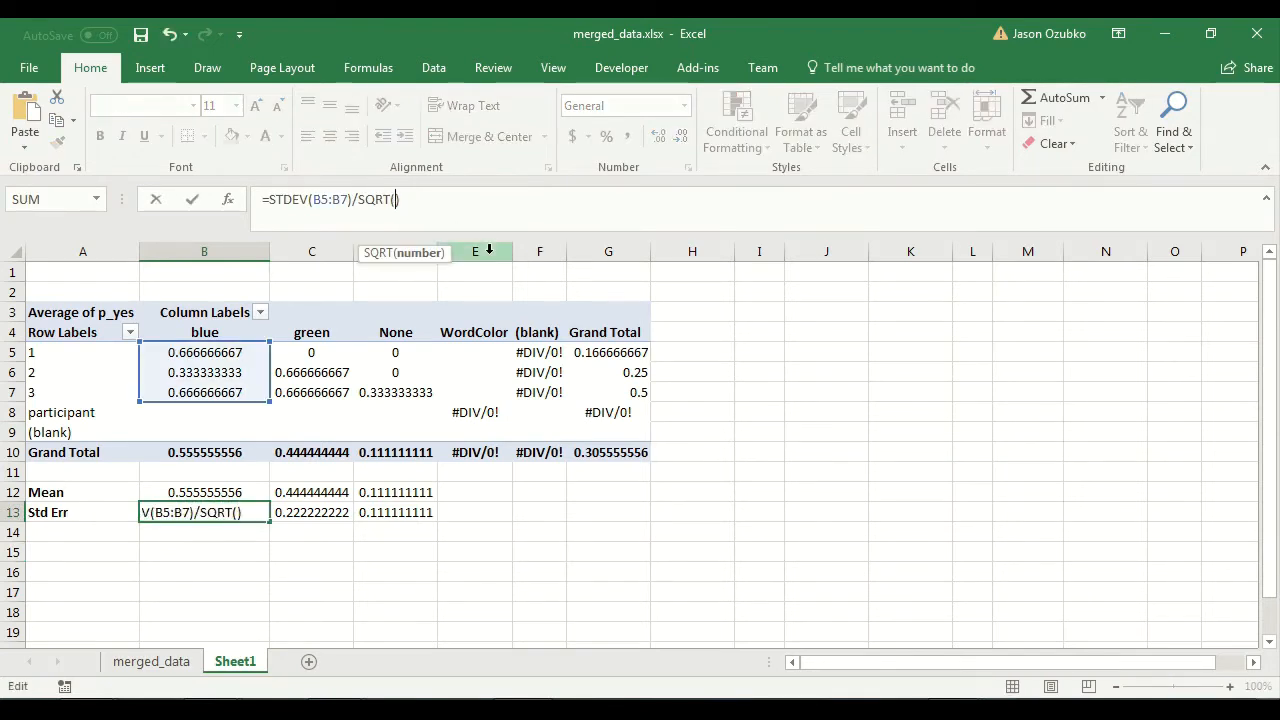
{"action": "type", "text": "count"}
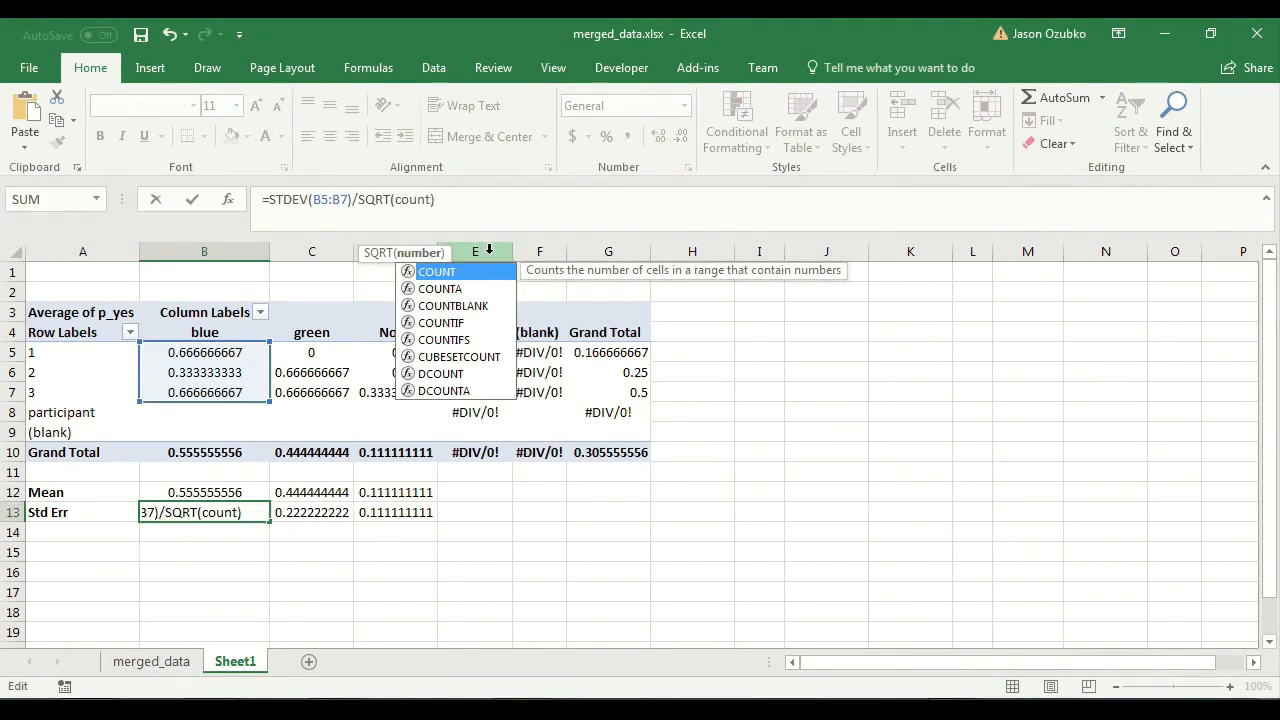
{"action": "type", "text": "("}
{"action": "left_click_drag", "start_coordinate": [196, 348], "coordinate": [183, 394]}
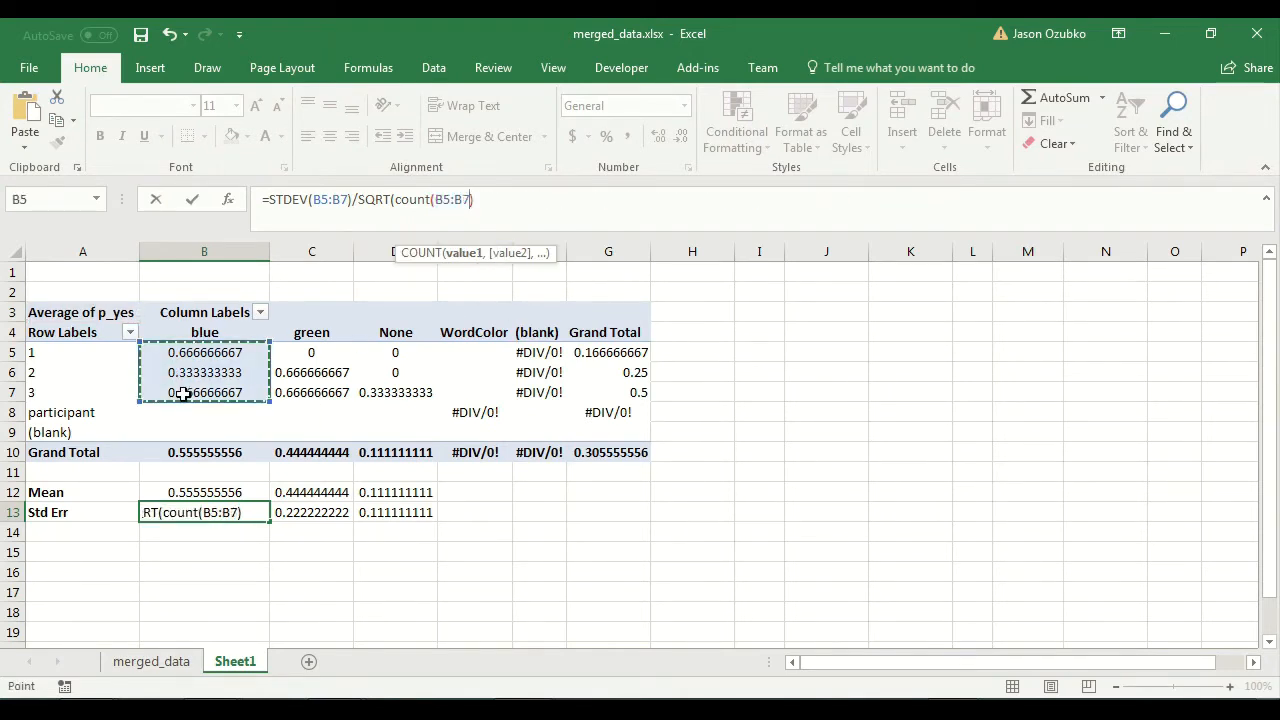
{"action": "type", "text": ")"}
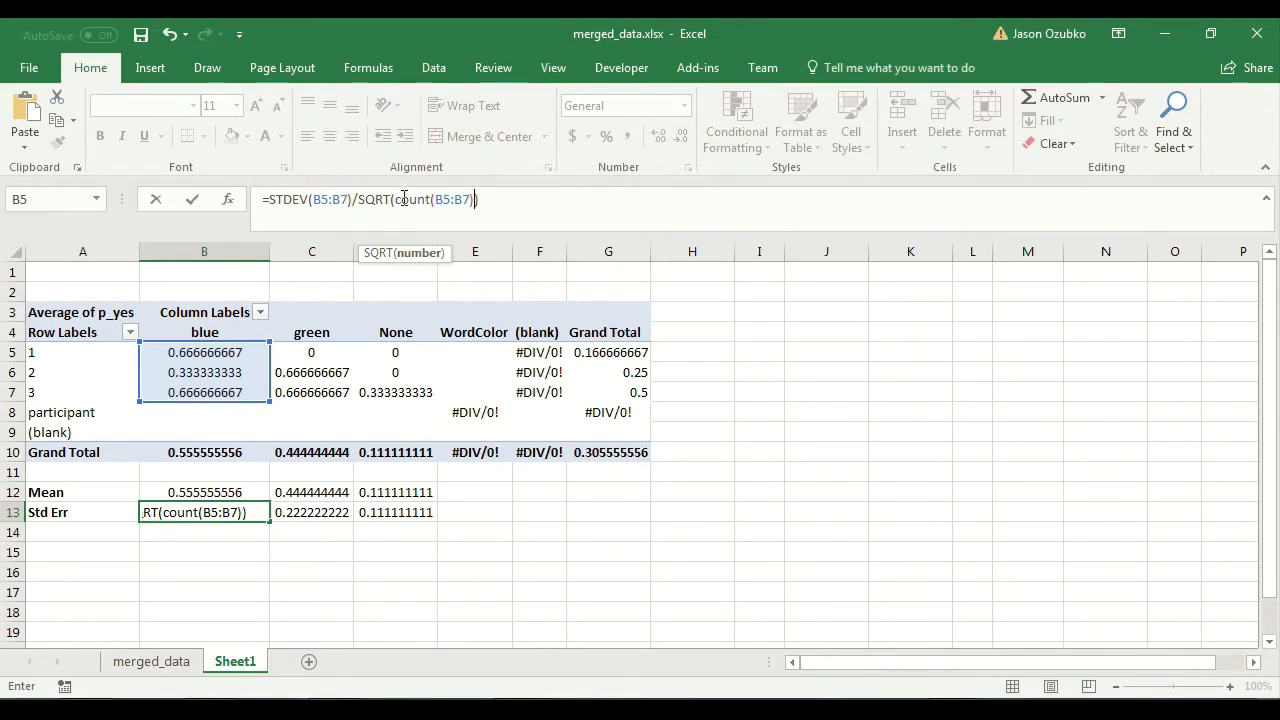
{"action": "key", "text": "Return"}
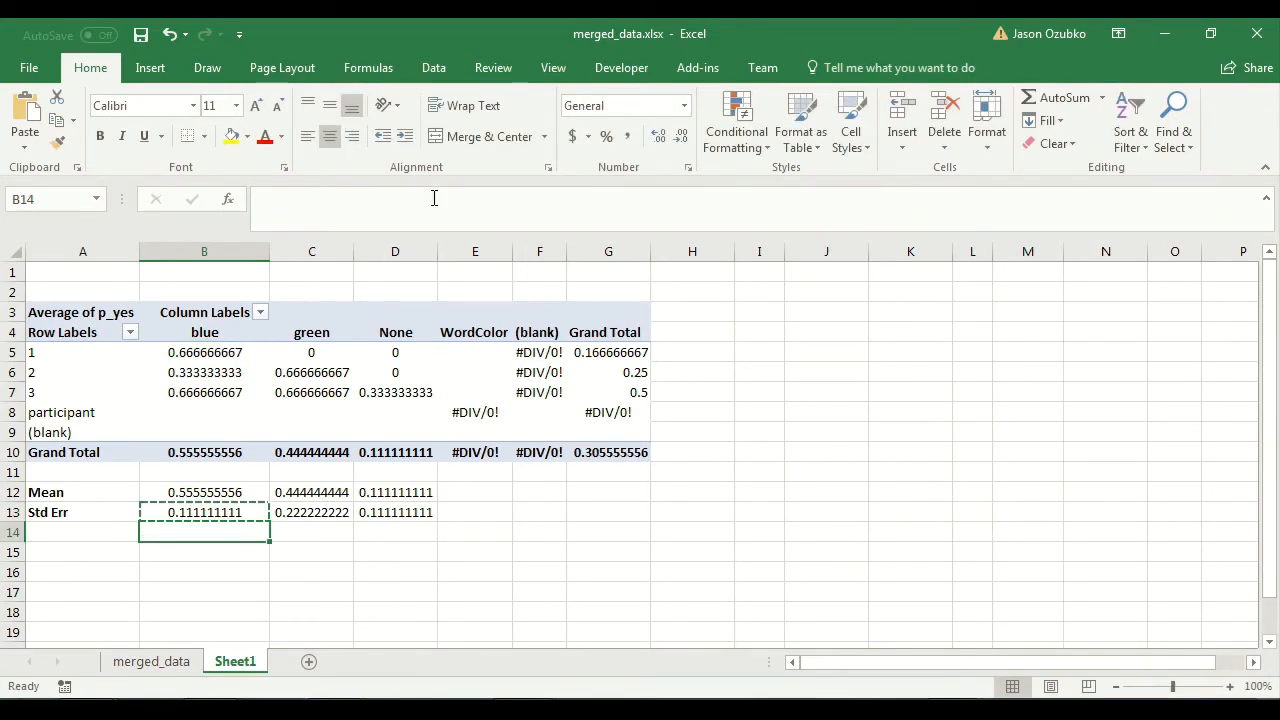
Copy the COUNT-based standard error formula from B13 into C13 for the green column.
{"action": "key", "text": "Up"}
{"action": "key", "text": "ctrl+c"}
{"action": "key", "text": "Right"}
{"action": "key", "text": "ctrl+v"}
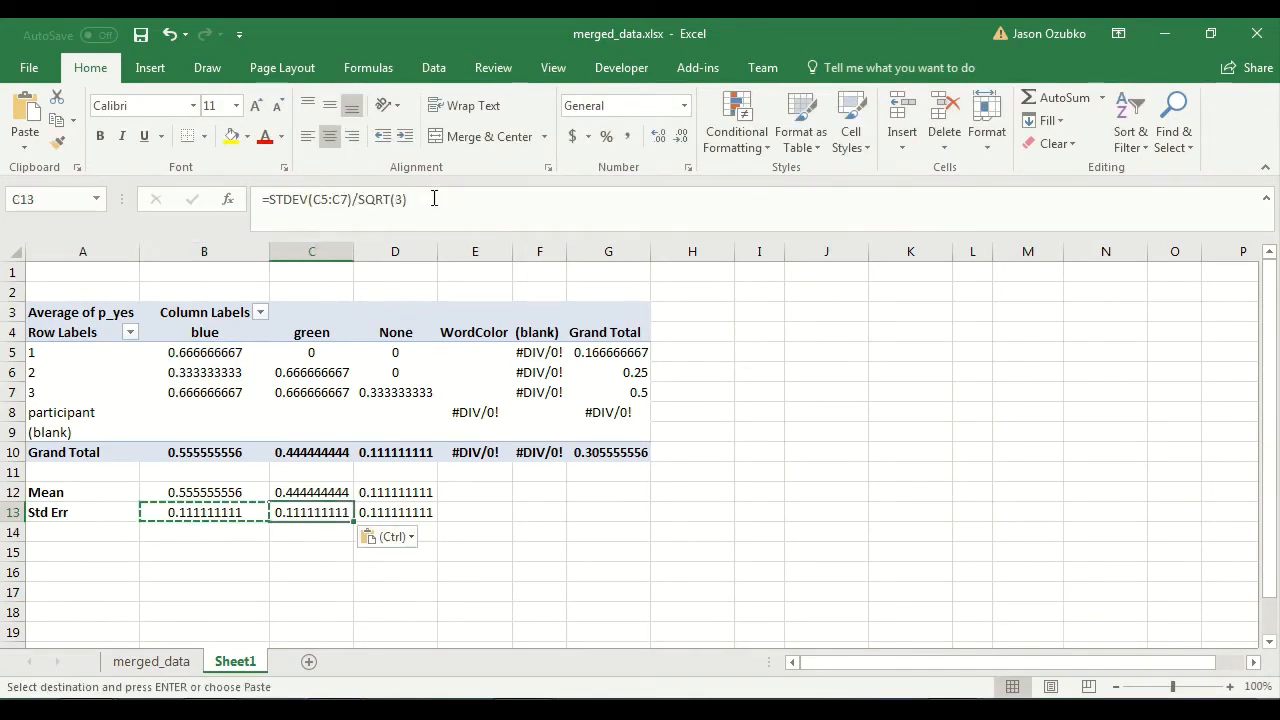
Paste the COUNT-based standard error formula into D13 for the None column.
{"action": "key", "text": "Right"}
{"action": "key", "text": "ctrl+v"}
{"action": "key", "text": "Right"}
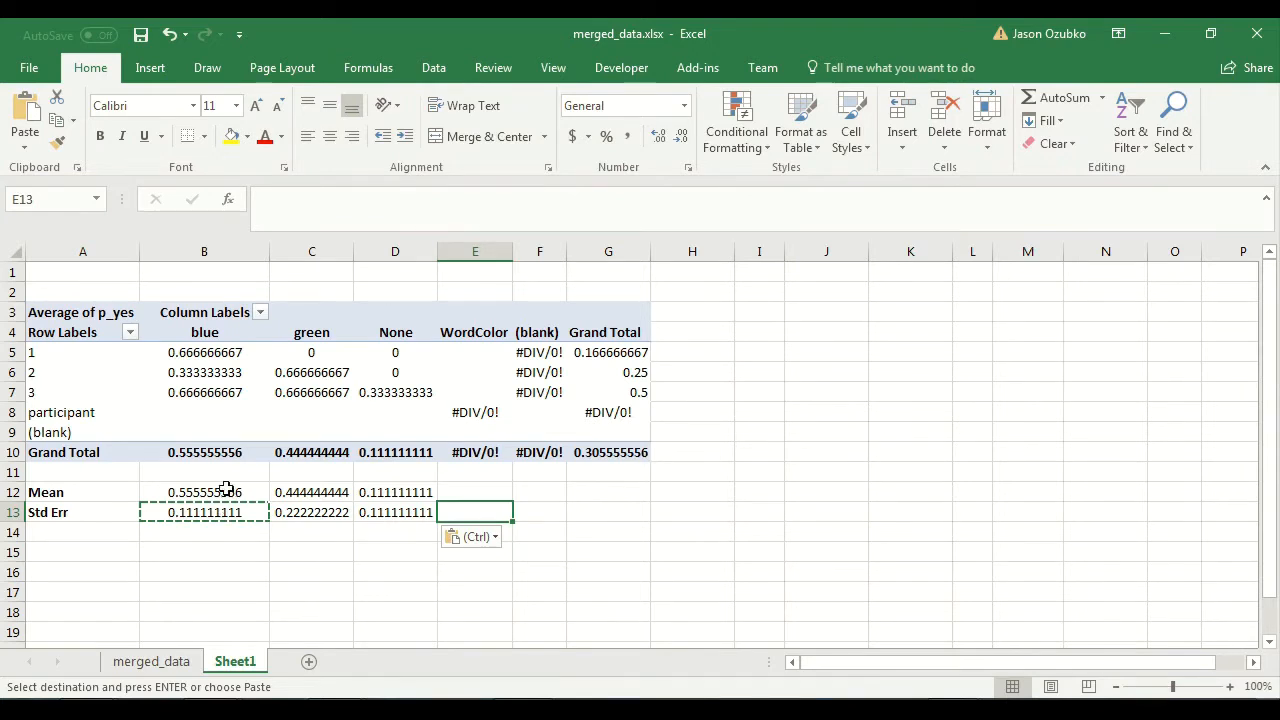
Format the mean and standard error cells B12:D13 as Number with 2 decimal places.
{"action": "left_click_drag", "start_coordinate": [226, 489], "coordinate": [405, 510]}
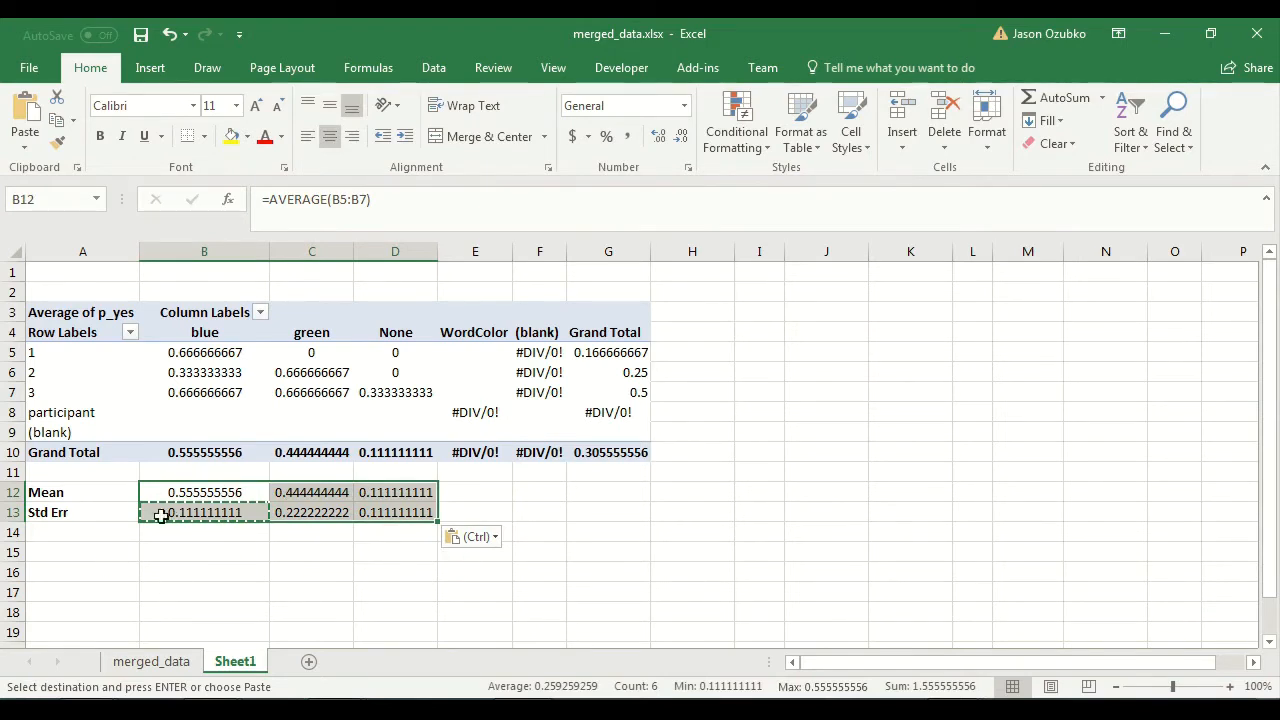
{"action": "right_click", "coordinate": [216, 494]}
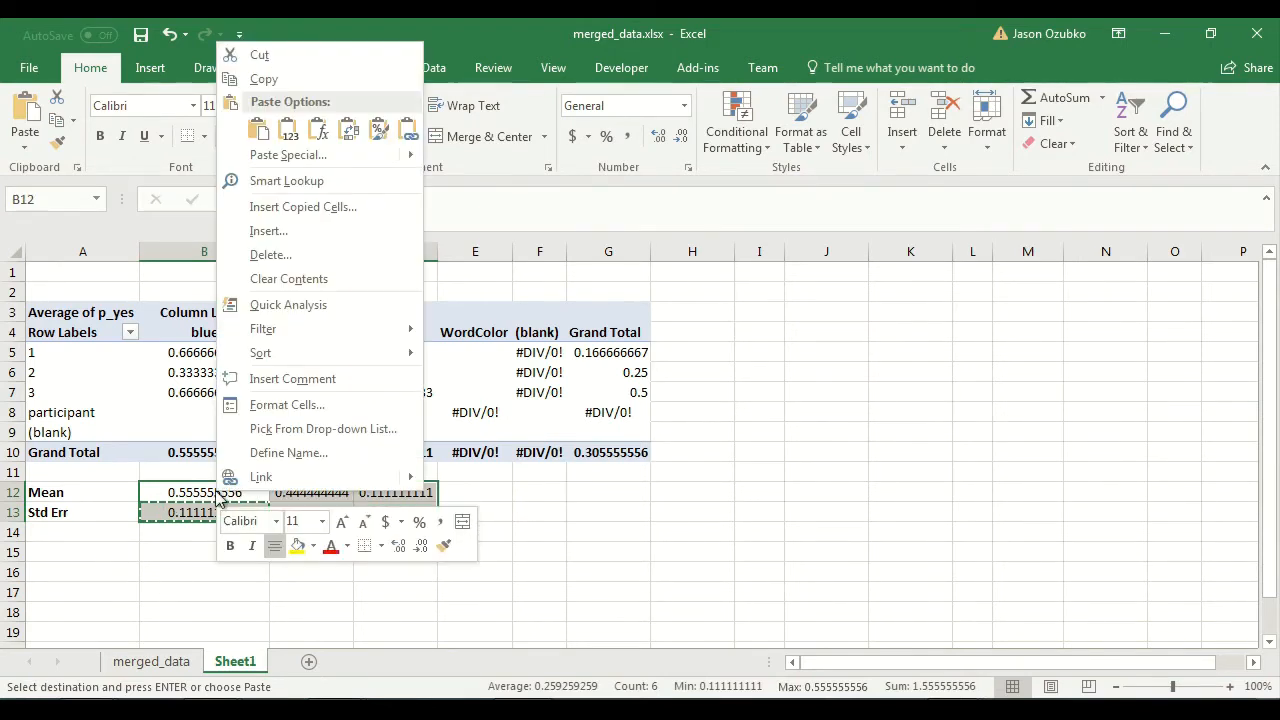
{"action": "left_click", "coordinate": [266, 412]}
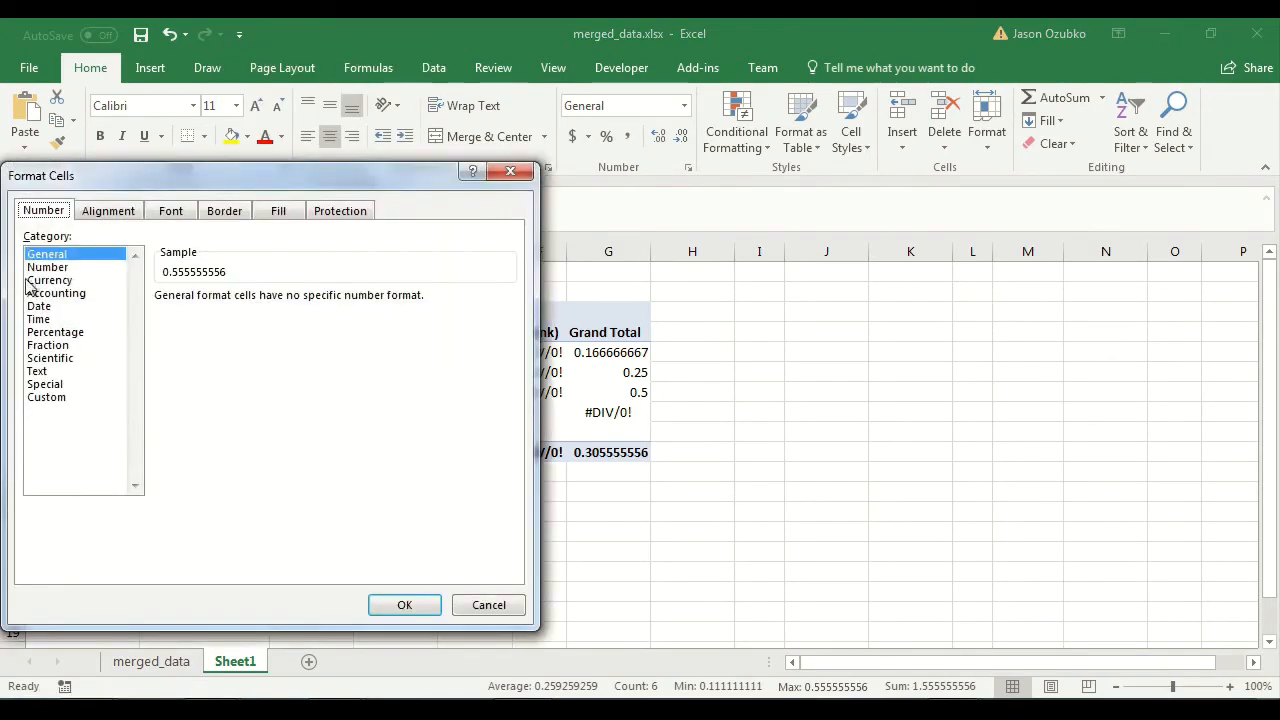
{"action": "left_click", "coordinate": [62, 267]}
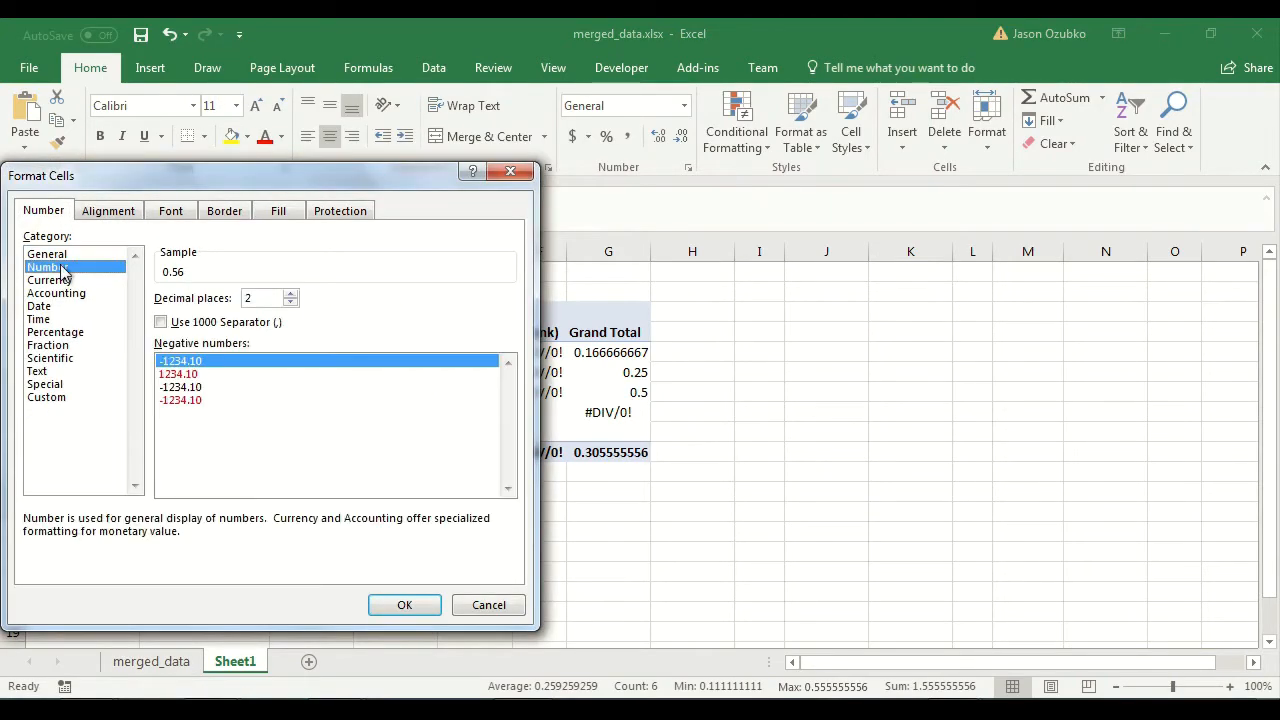
{"action": "left_click", "coordinate": [418, 608]}
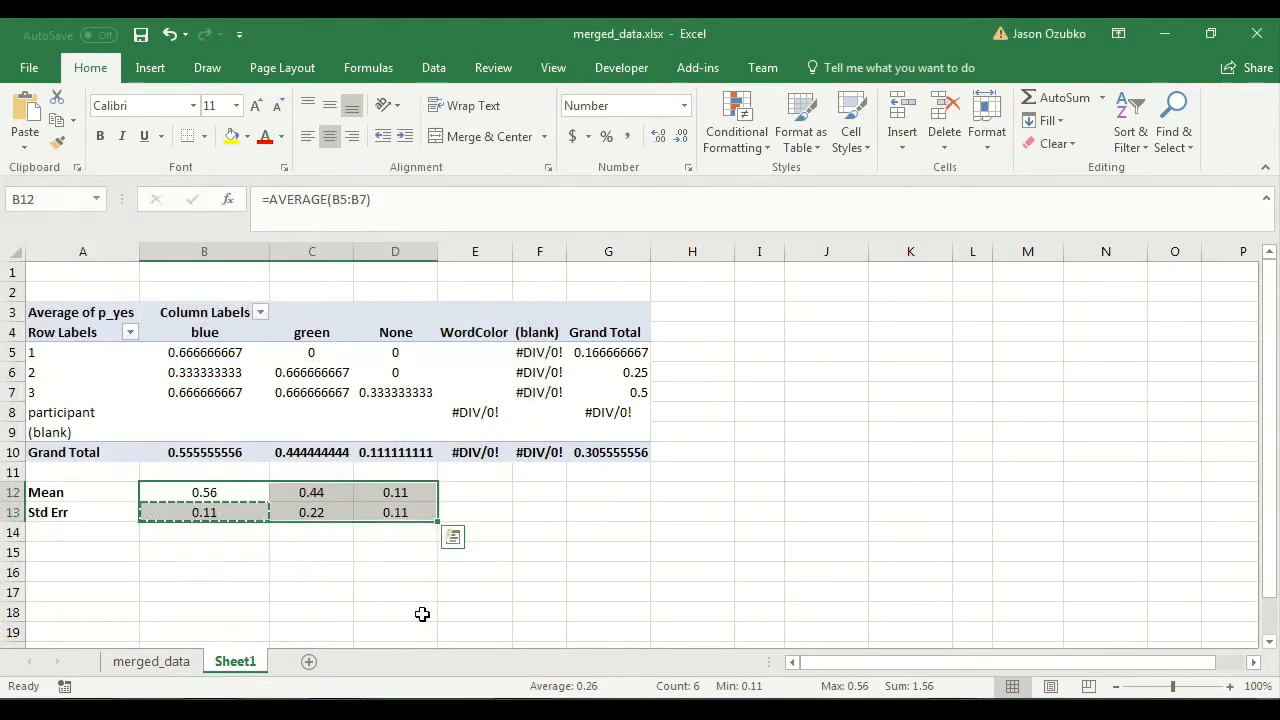
{"action": "left_click", "coordinate": [292, 545]}
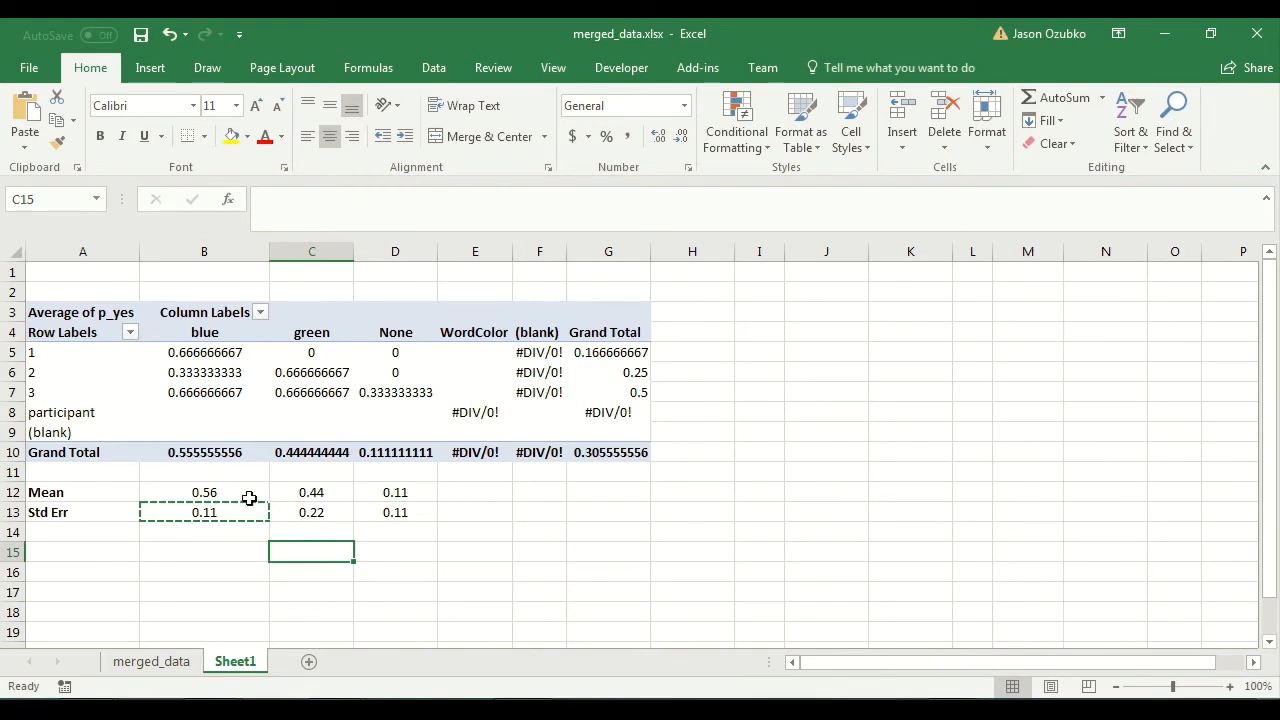
Examine the mean and standard error cells in B12:D13 for the blue, green and None columns.
{"action": "left_click_drag", "start_coordinate": [188, 491], "coordinate": [389, 500]}
{"action": "key", "text": "ctrl+v"}
{"action": "left_click", "coordinate": [205, 491]}
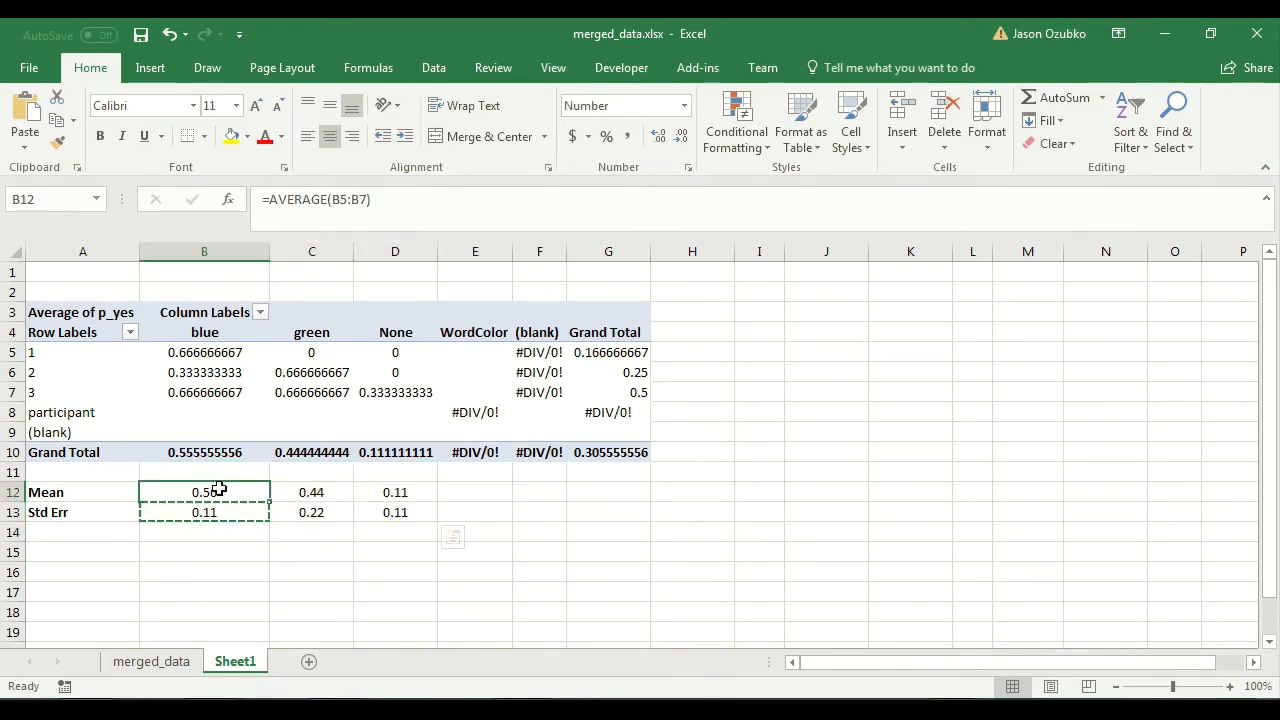
{"action": "left_click", "coordinate": [309, 491]}
{"action": "left_click", "coordinate": [383, 496]}
{"action": "left_click", "coordinate": [394, 512]}
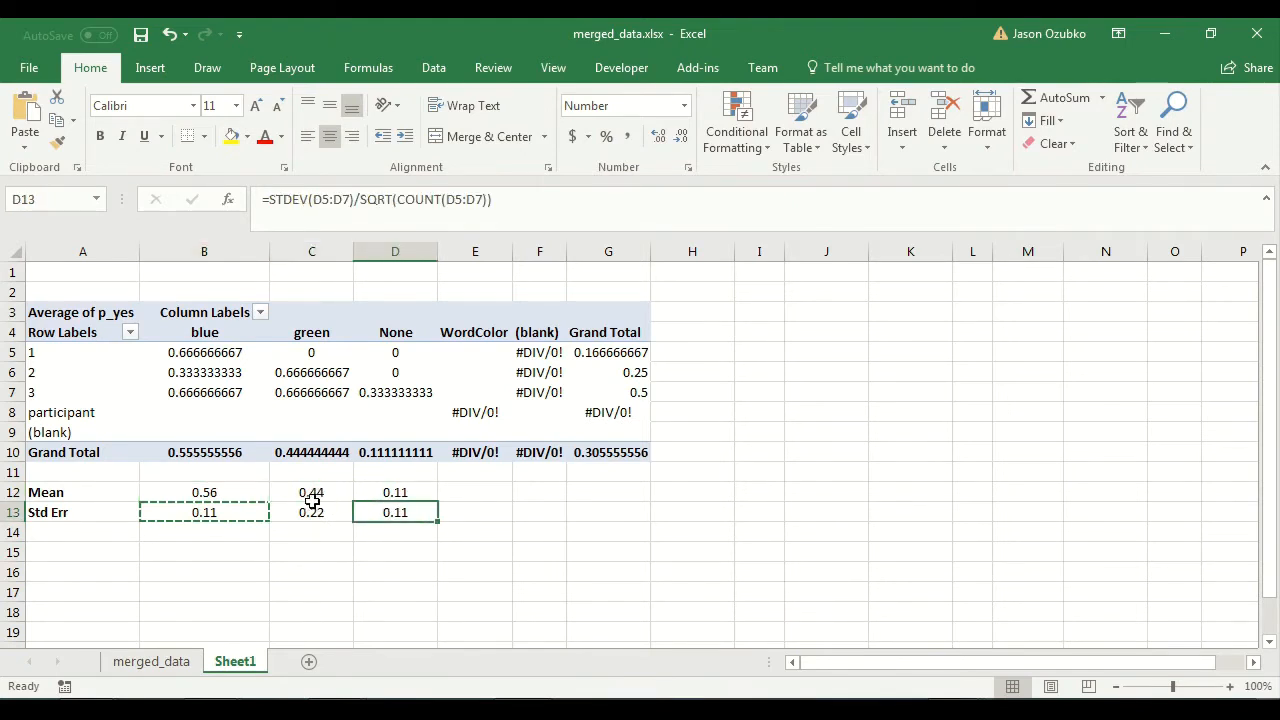
{"action": "left_click", "coordinate": [306, 512]}
{"action": "left_click", "coordinate": [220, 514]}
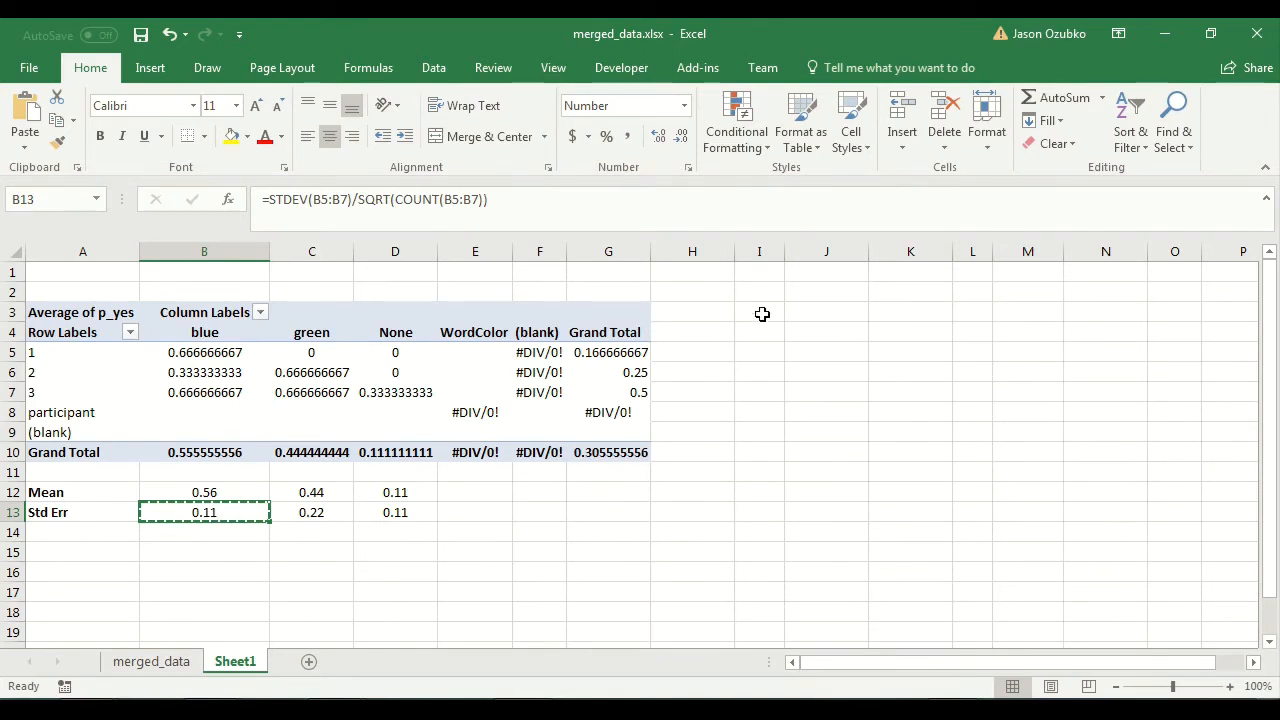
{"action": "left_click", "coordinate": [762, 316]}
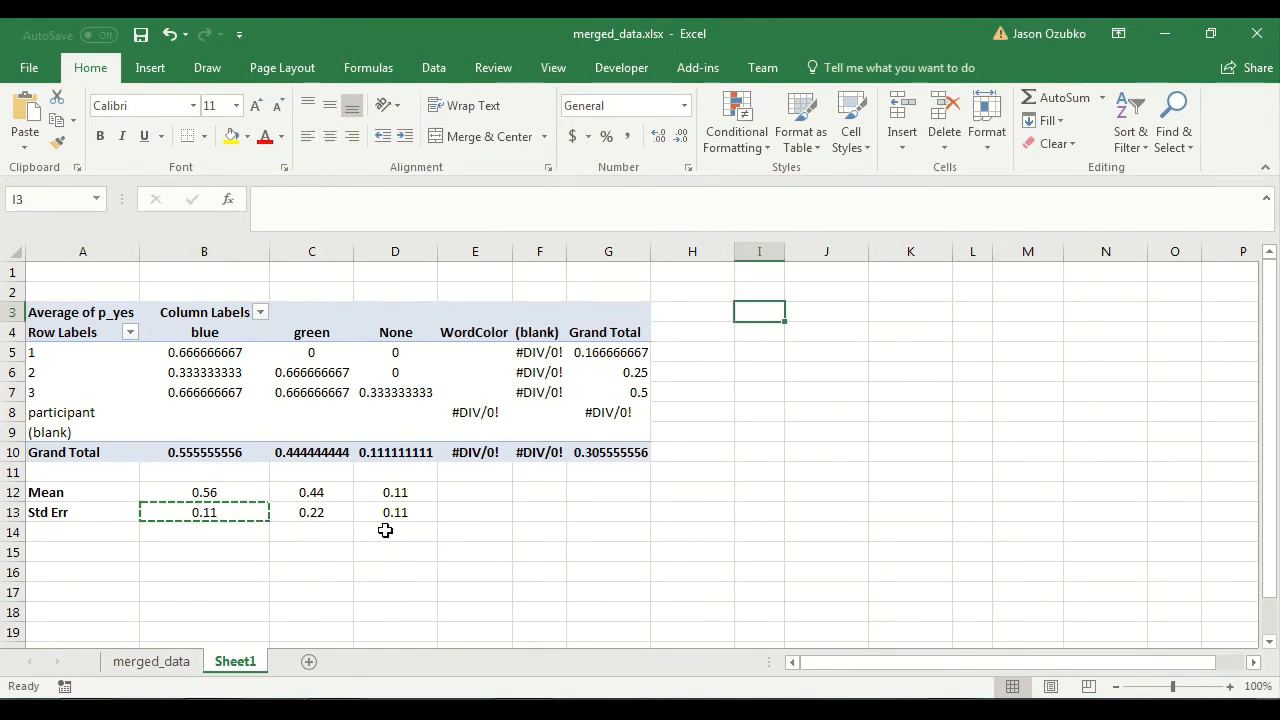
{"action": "left_click_drag", "start_coordinate": [229, 492], "coordinate": [388, 510]}
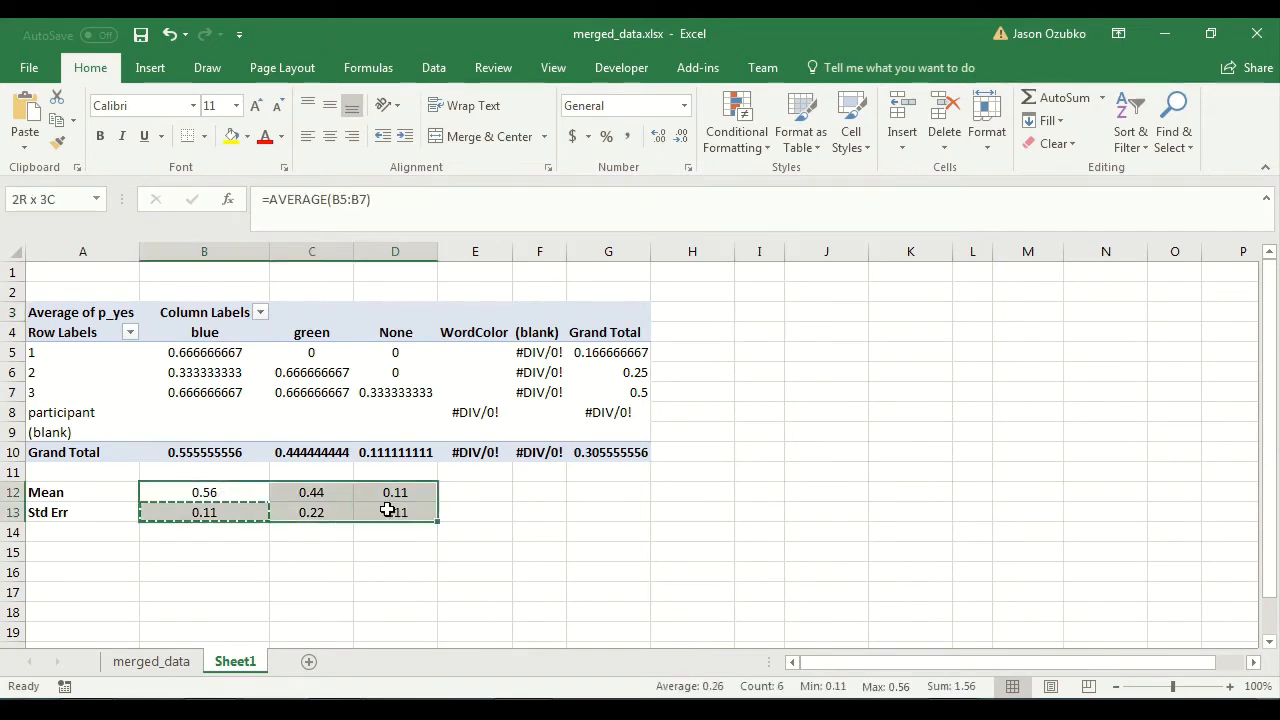
Insert an empty 2-D clustered column chart from blank cell I3 and place it beside the pivot table, starting around column H.
{"action": "left_click", "coordinate": [750, 317]}
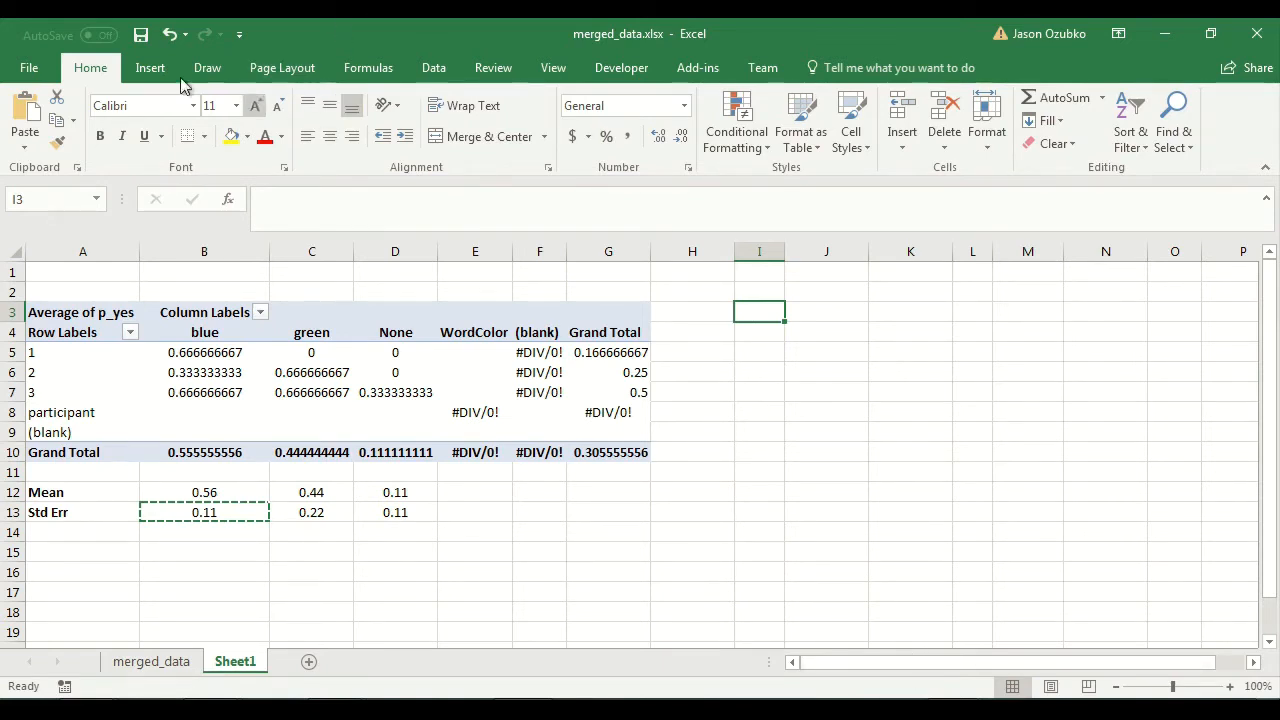
{"action": "left_click", "coordinate": [150, 70]}
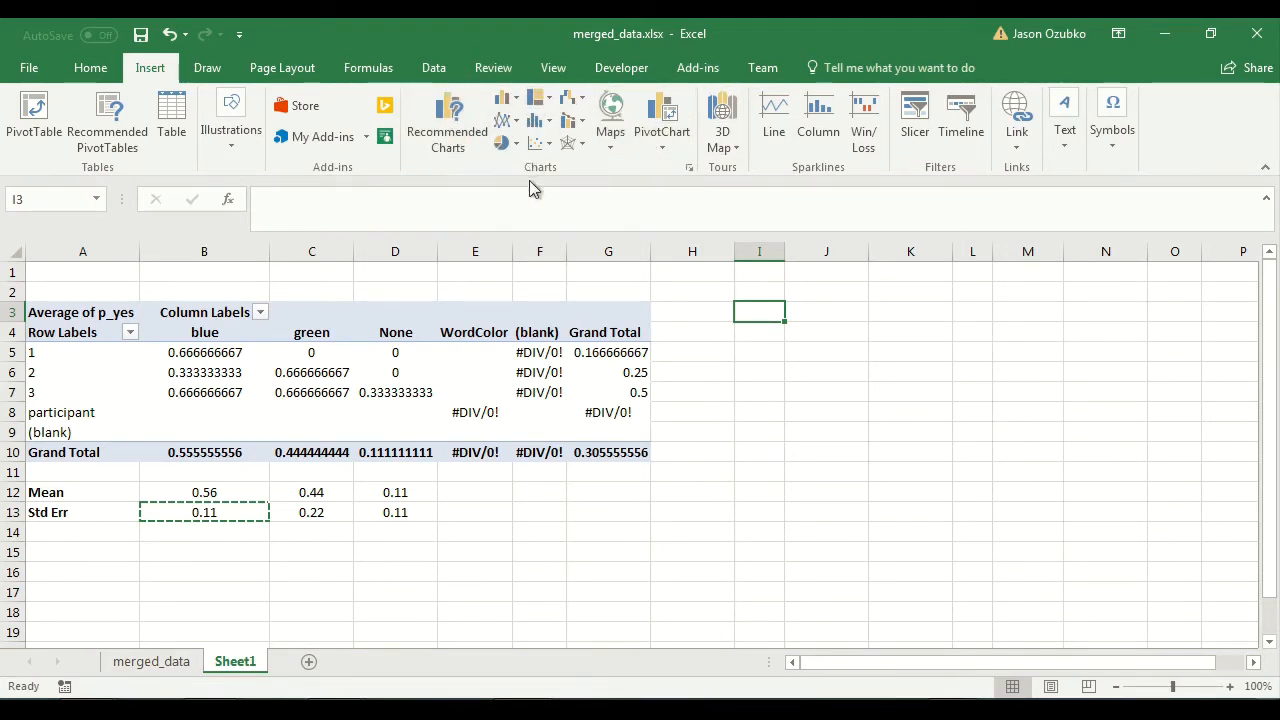
{"action": "left_click", "coordinate": [507, 104]}
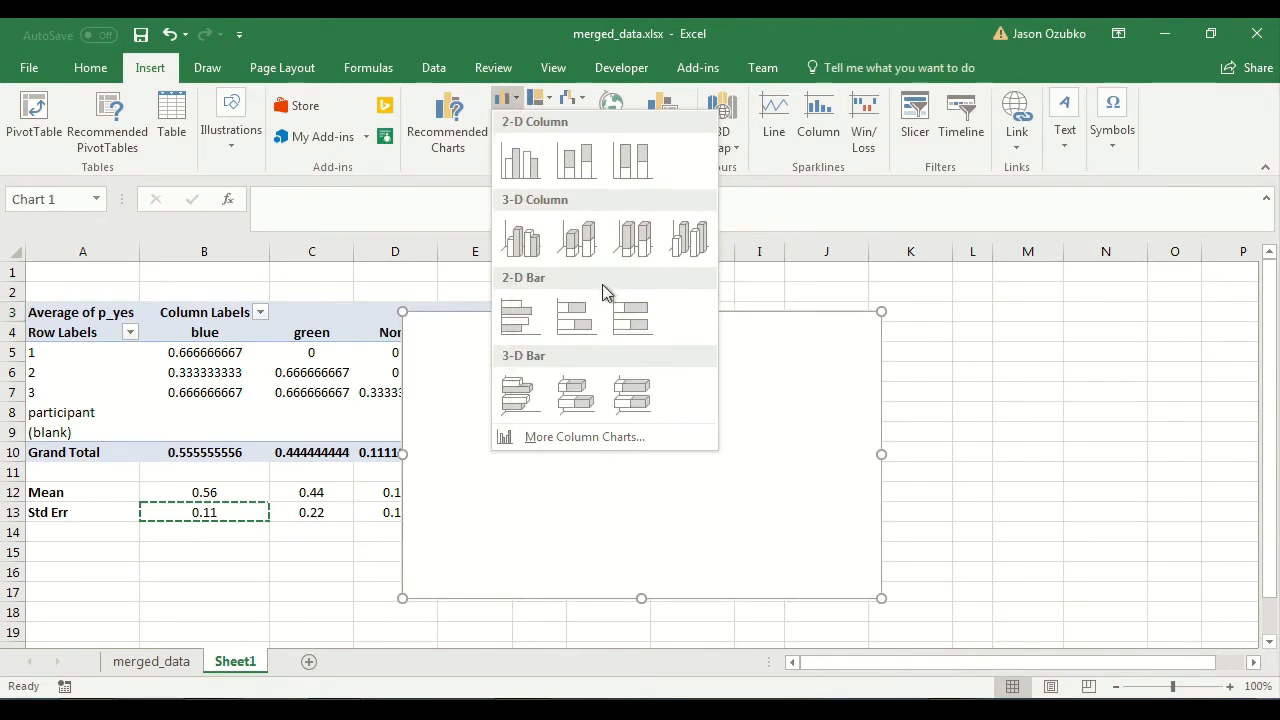
{"action": "left_click", "coordinate": [533, 165]}
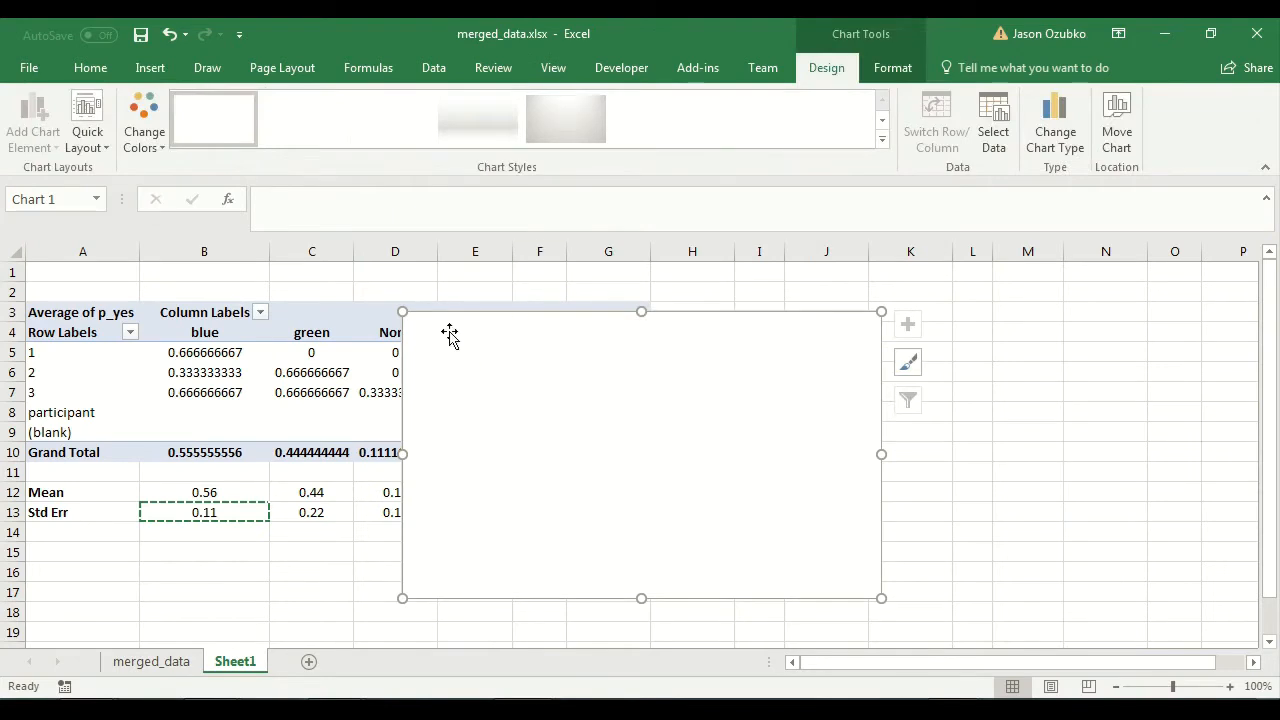
{"action": "left_click_drag", "start_coordinate": [418, 325], "coordinate": [689, 306]}
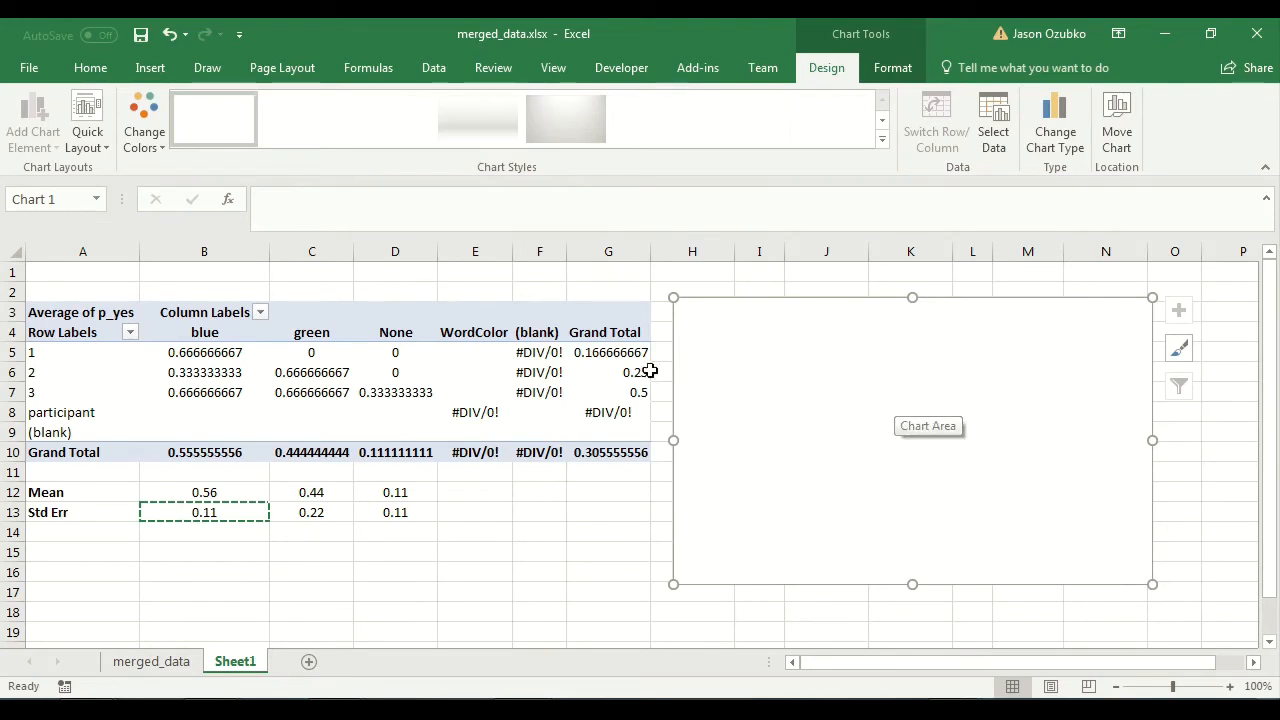
Select the mean cells B12:D12 and open the data source settings of the empty chart.
{"action": "left_click_drag", "start_coordinate": [169, 492], "coordinate": [383, 500]}
{"action": "left_click", "coordinate": [971, 379]}
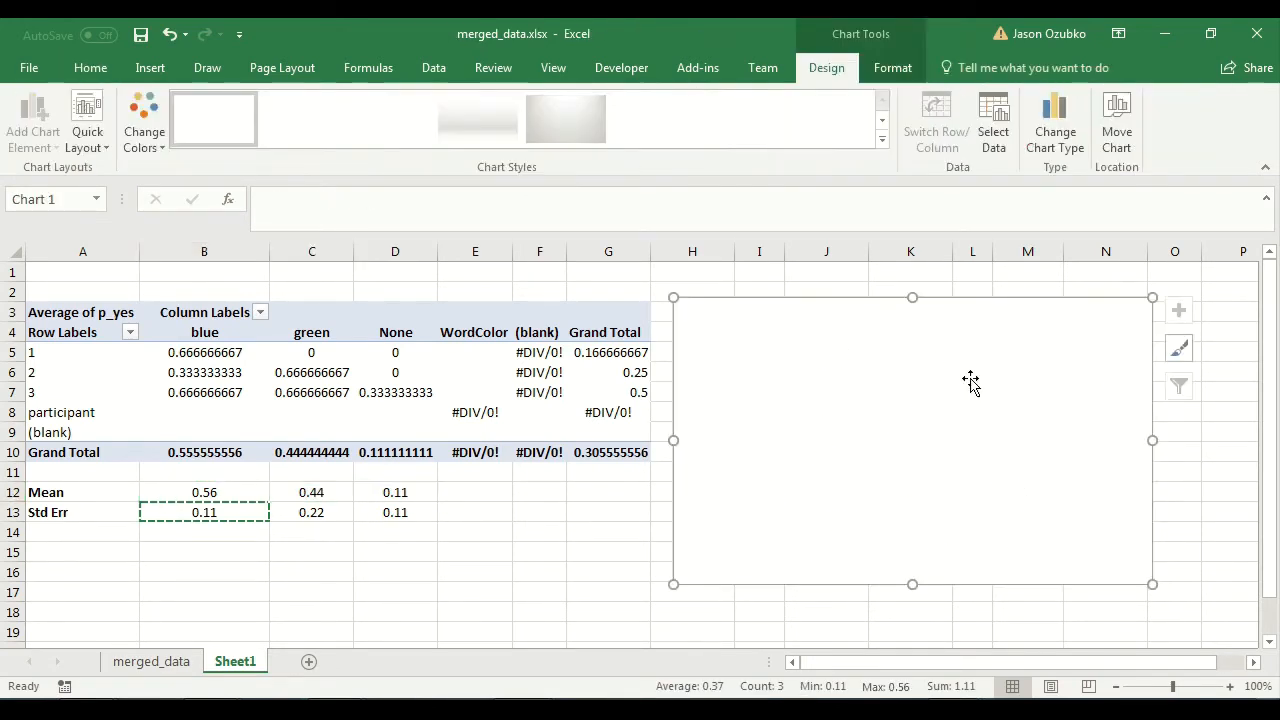
{"action": "right_click", "coordinate": [769, 353]}
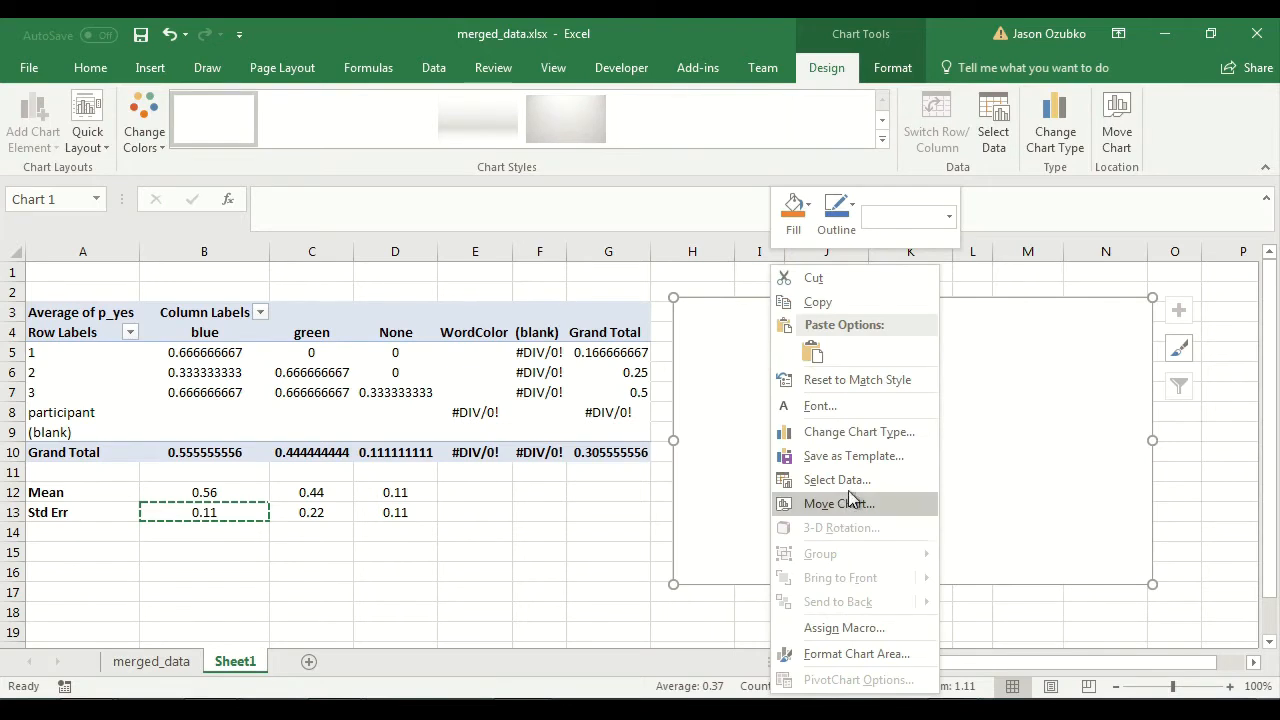
{"action": "left_click", "coordinate": [1008, 450]}
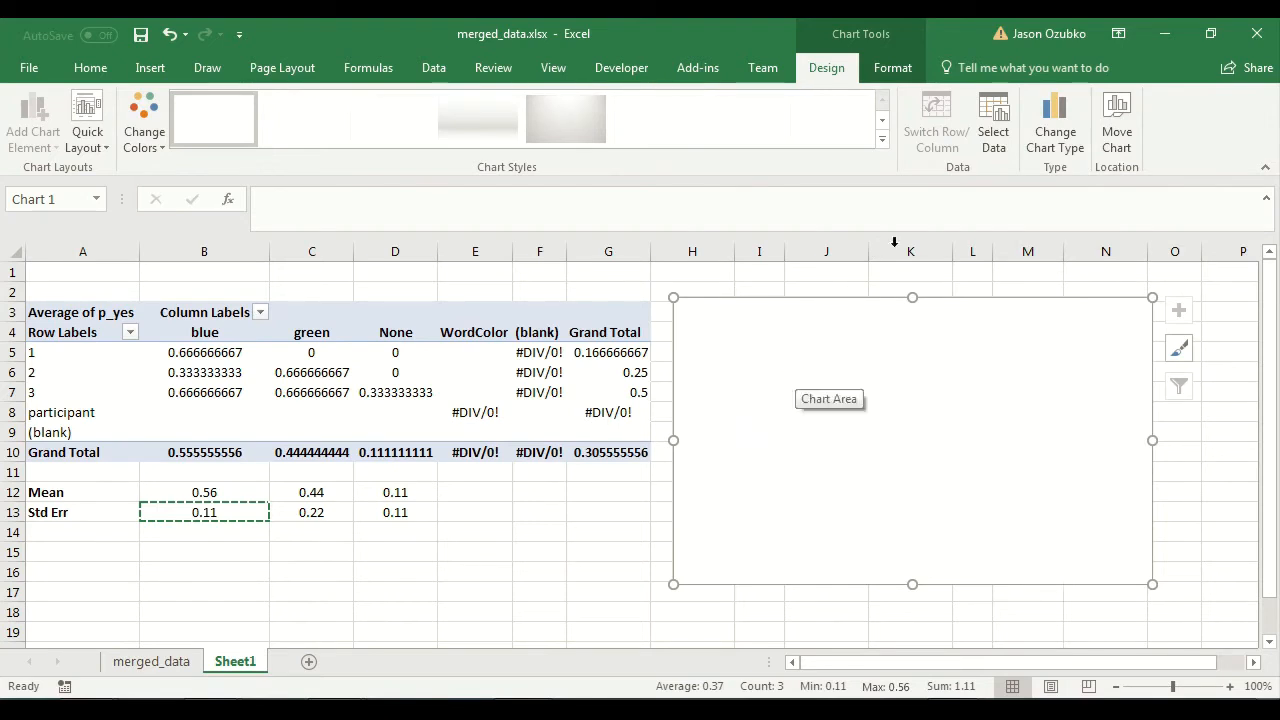
{"action": "left_click", "coordinate": [993, 130]}
{"action": "left_click_drag", "start_coordinate": [650, 225], "coordinate": [747, 192]}
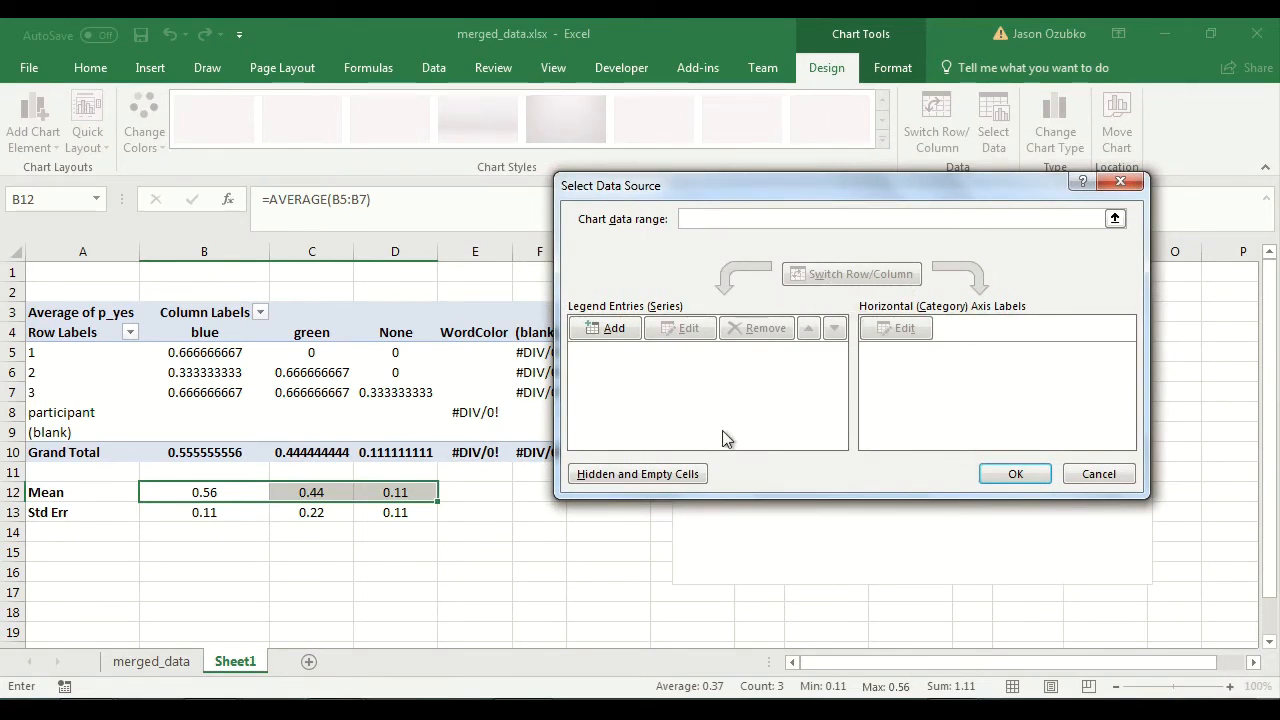
Add a chart series with its name linked to the blue header in B4 and its value to B12.
{"action": "left_click", "coordinate": [601, 336]}
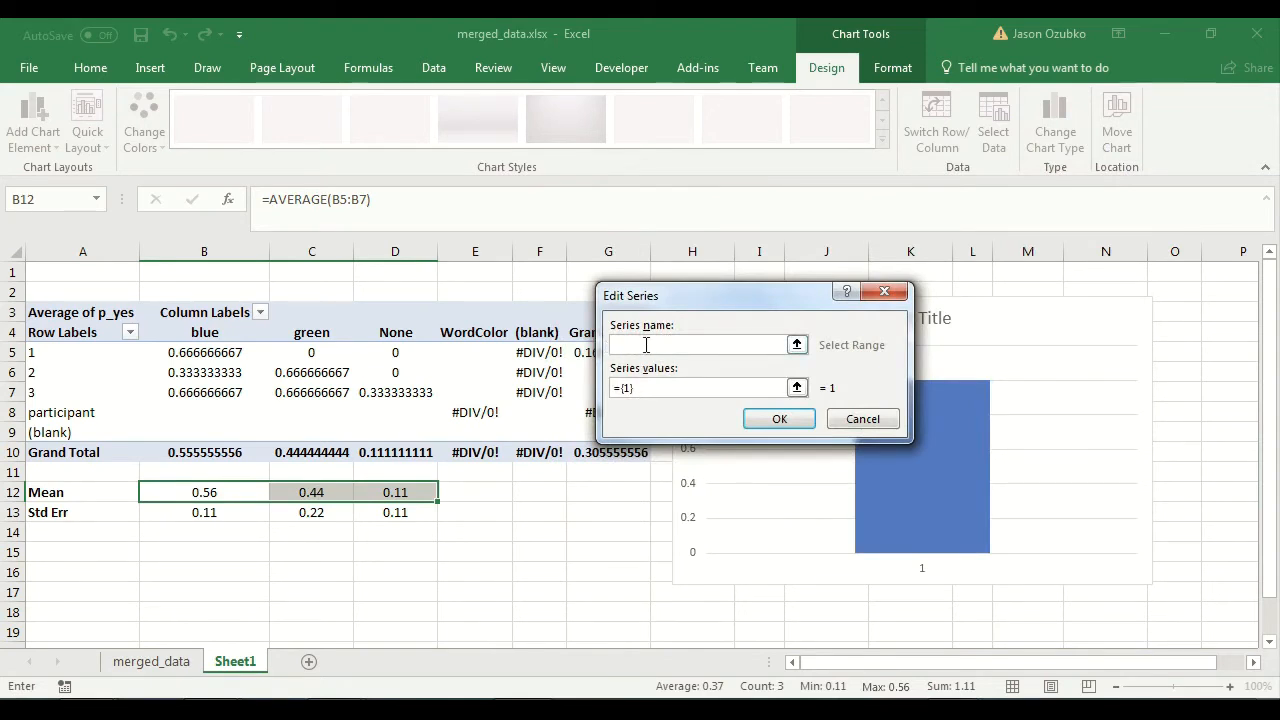
{"action": "type", "text": "blue"}
{"action": "double_click", "coordinate": [646, 345]}
{"action": "key", "text": "BackSpace"}
{"action": "left_click", "coordinate": [200, 333]}
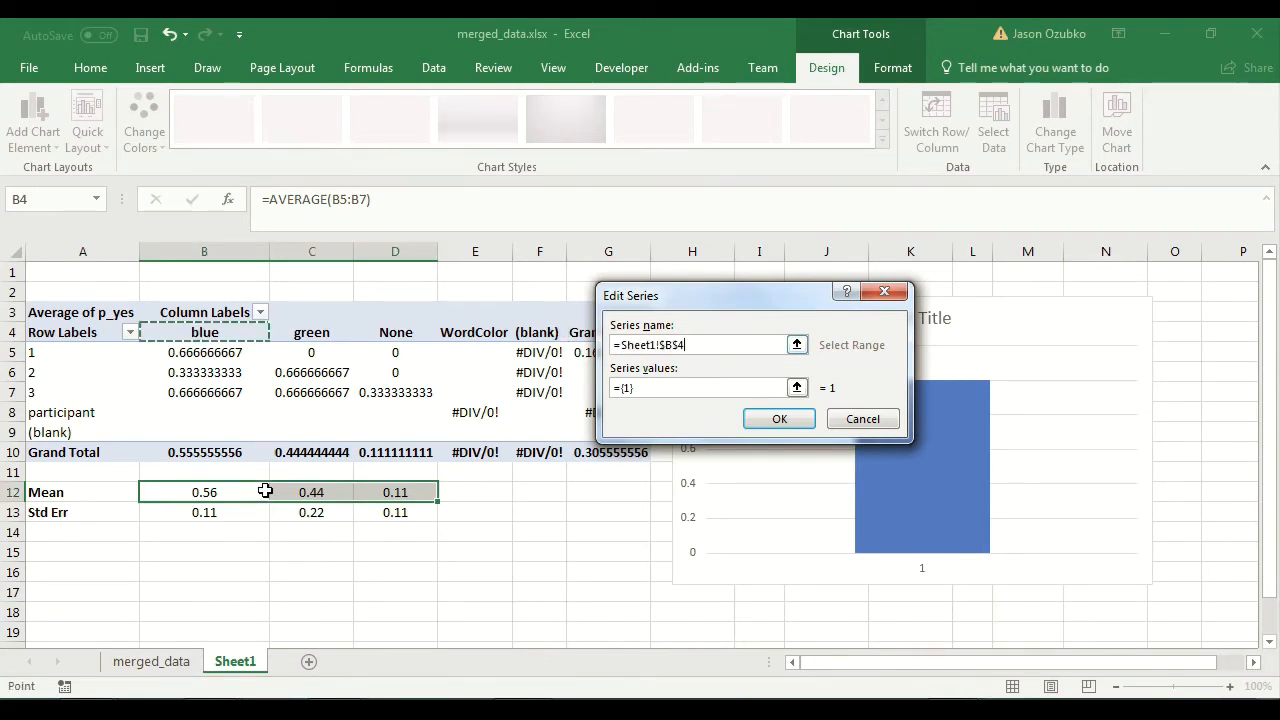
{"action": "left_click_drag", "start_coordinate": [657, 393], "coordinate": [612, 390]}
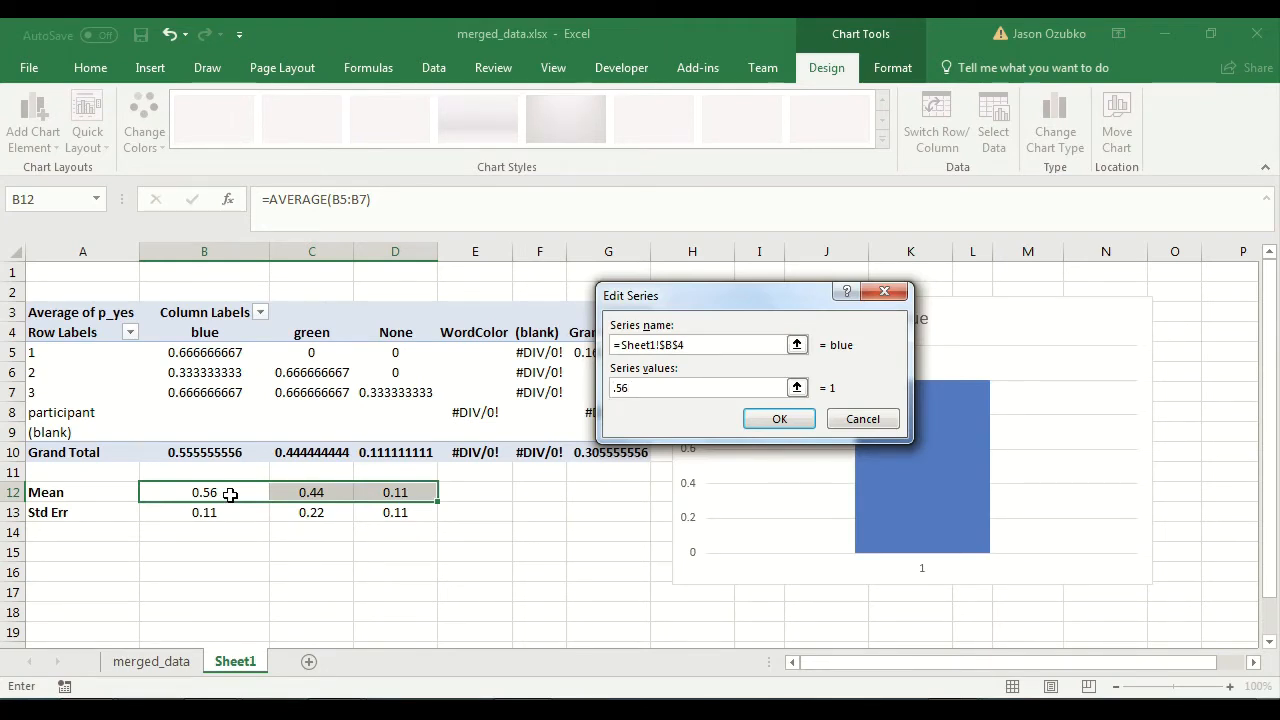
{"action": "left_click", "coordinate": [230, 494]}
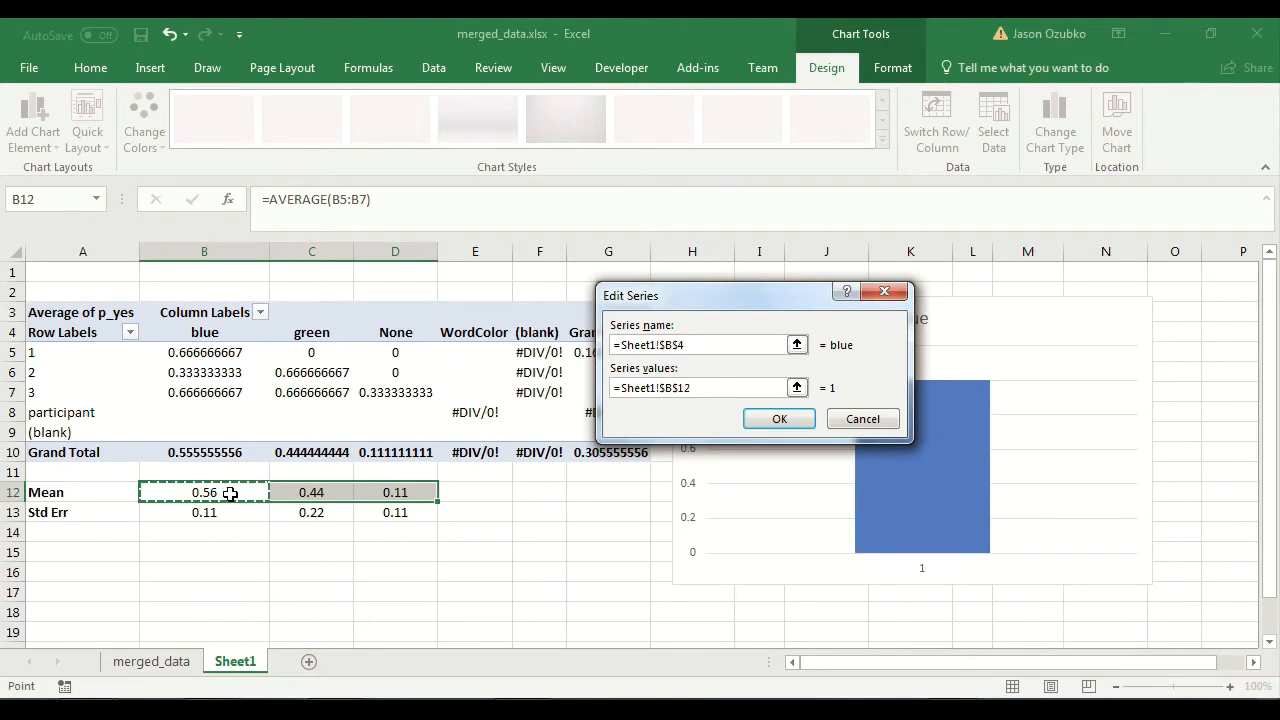
{"action": "left_click", "coordinate": [780, 420]}
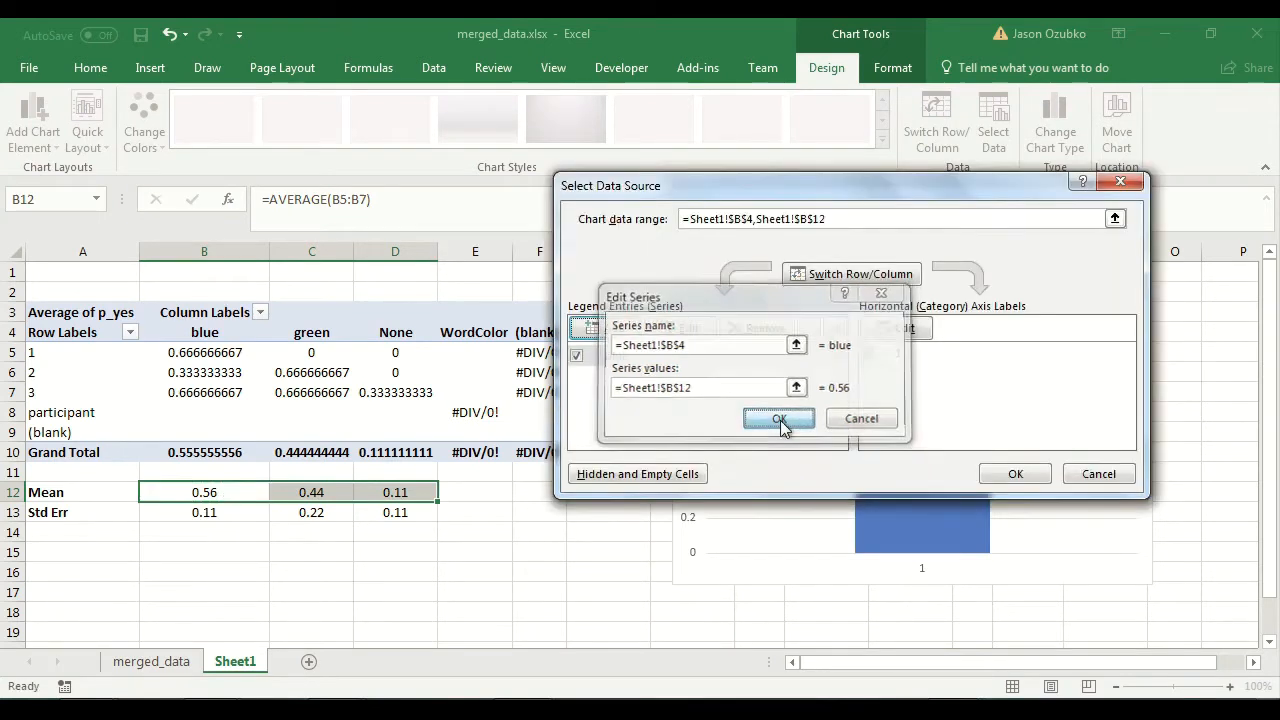
Add a second chart series named green with its value linked to the green mean in C12.
{"action": "left_click", "coordinate": [610, 331]}
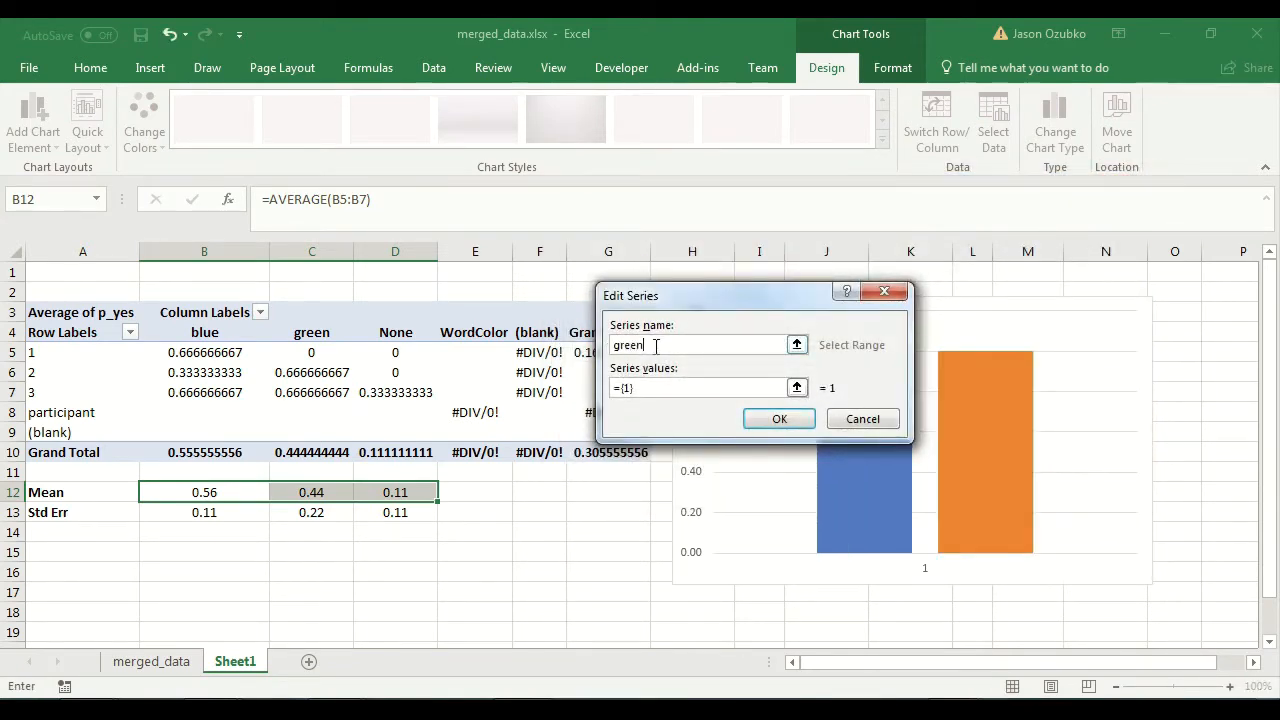
{"action": "key", "text": "Tab"}
{"action": "key", "text": "BackSpace"}
{"action": "left_click", "coordinate": [316, 493]}
{"action": "left_click", "coordinate": [779, 419]}
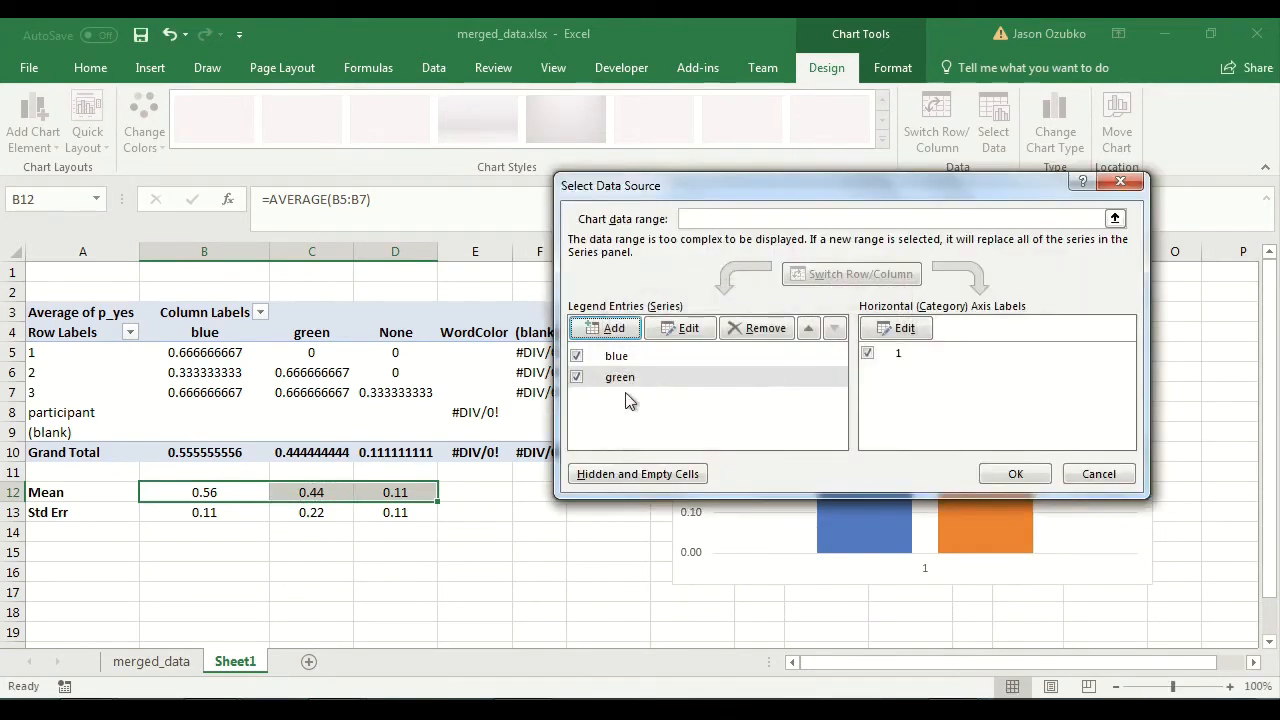
Add a third chart series with its name linked to the None header in D4 and its value to D12.
{"action": "left_click", "coordinate": [608, 329]}
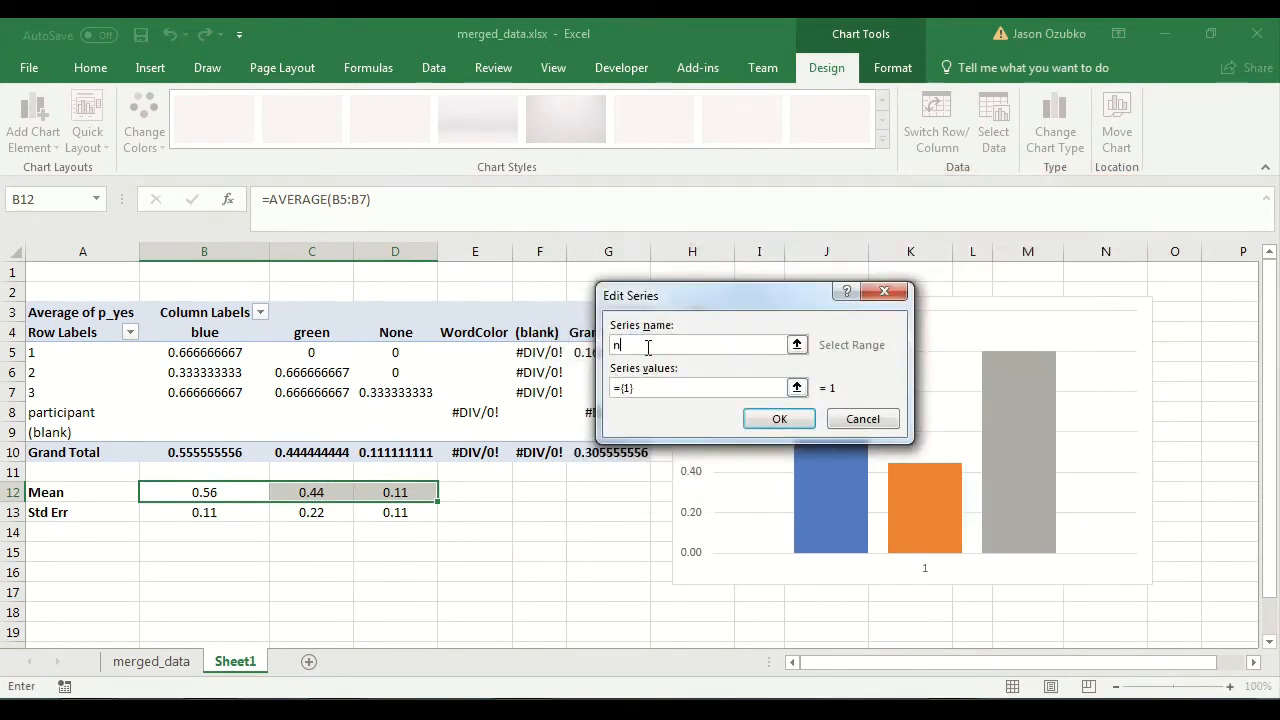
{"action": "key", "text": "Tab"}
{"action": "key", "text": "BackSpace"}
{"action": "left_click", "coordinate": [398, 492]}
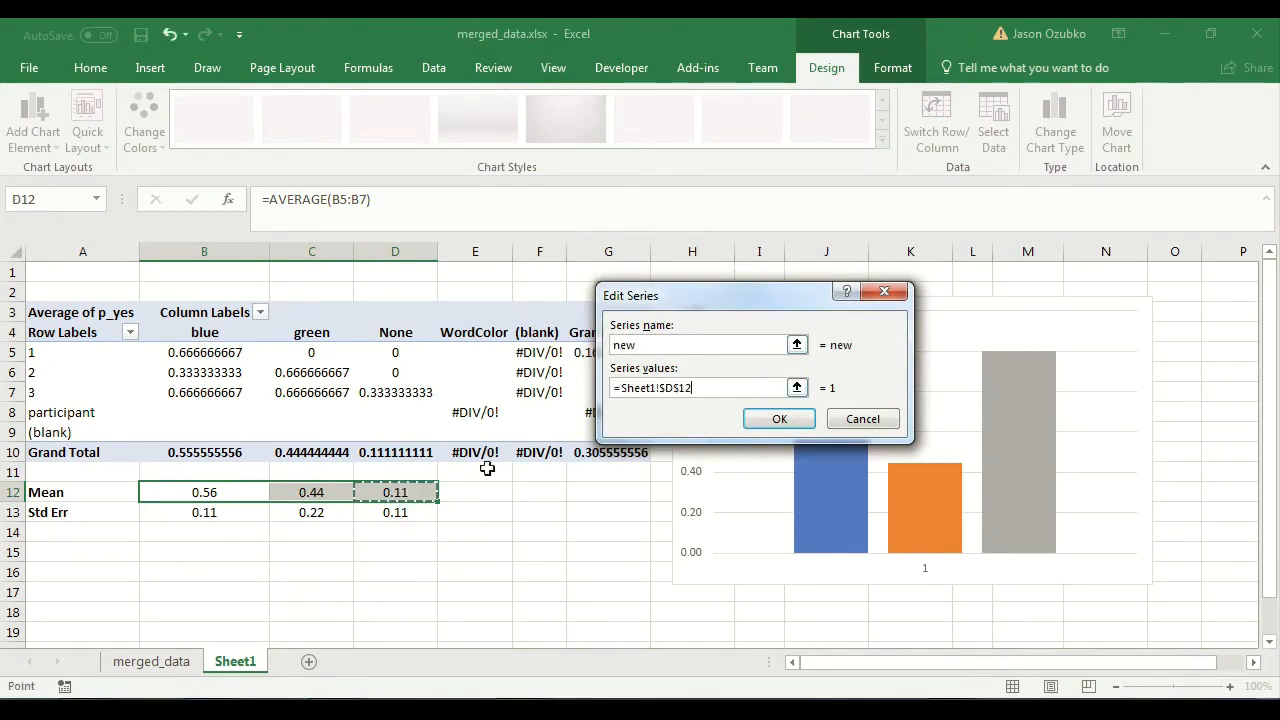
{"action": "double_click", "coordinate": [668, 345]}
{"action": "key", "text": "BackSpace"}
{"action": "left_click", "coordinate": [396, 326]}
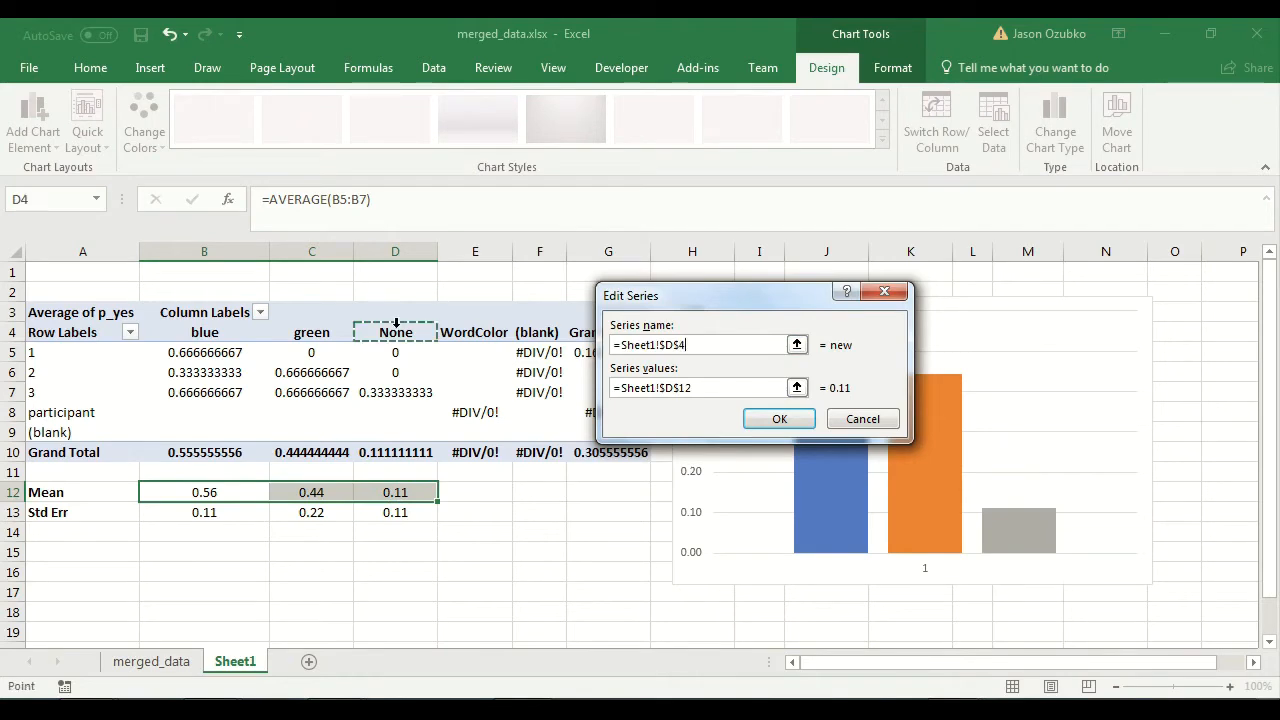
{"action": "left_click", "coordinate": [779, 419]}
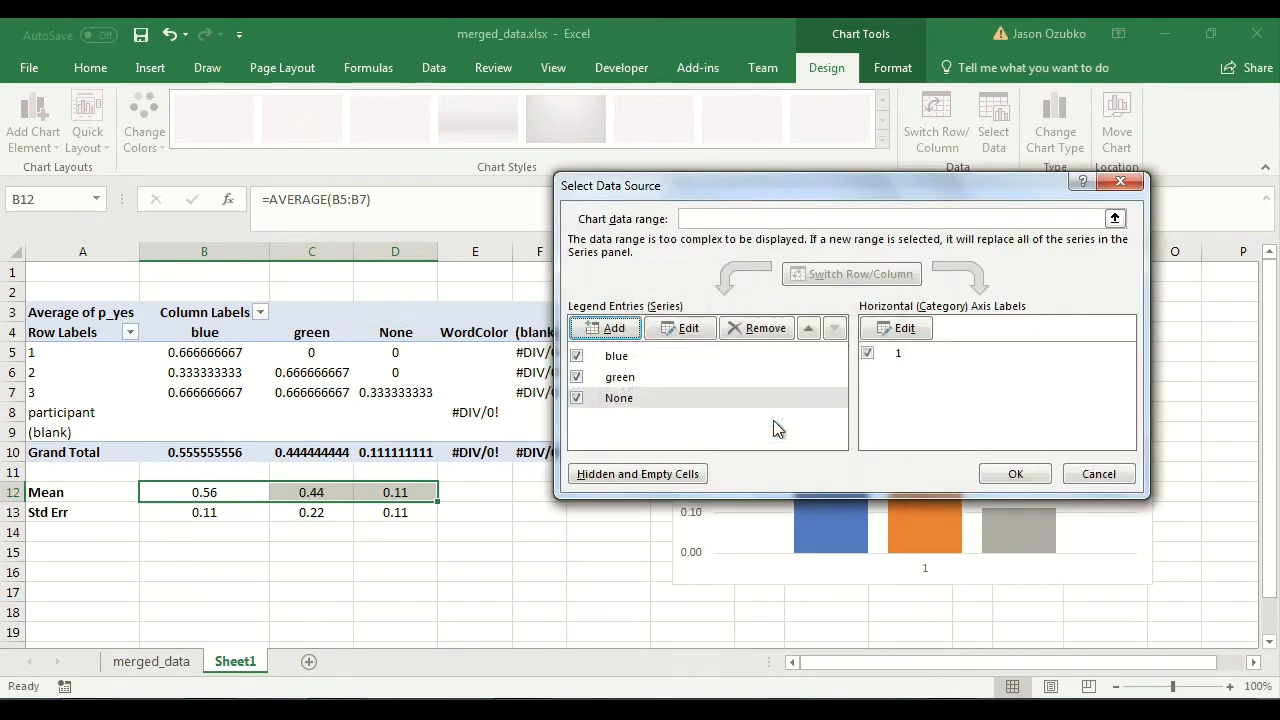
Link the green series' name to the header in C4 and apply the chart's data source settings.
{"action": "left_click", "coordinate": [620, 377]}
{"action": "left_click", "coordinate": [667, 335]}
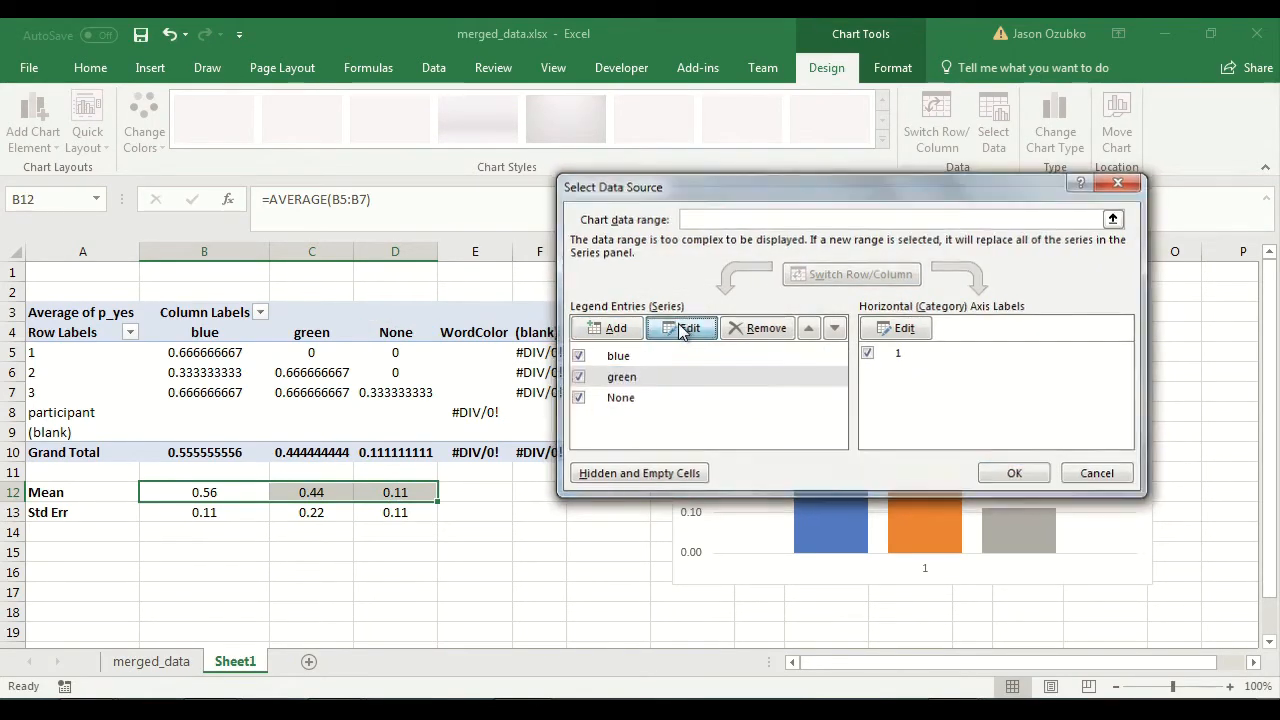
{"action": "key", "text": "BackSpace"}
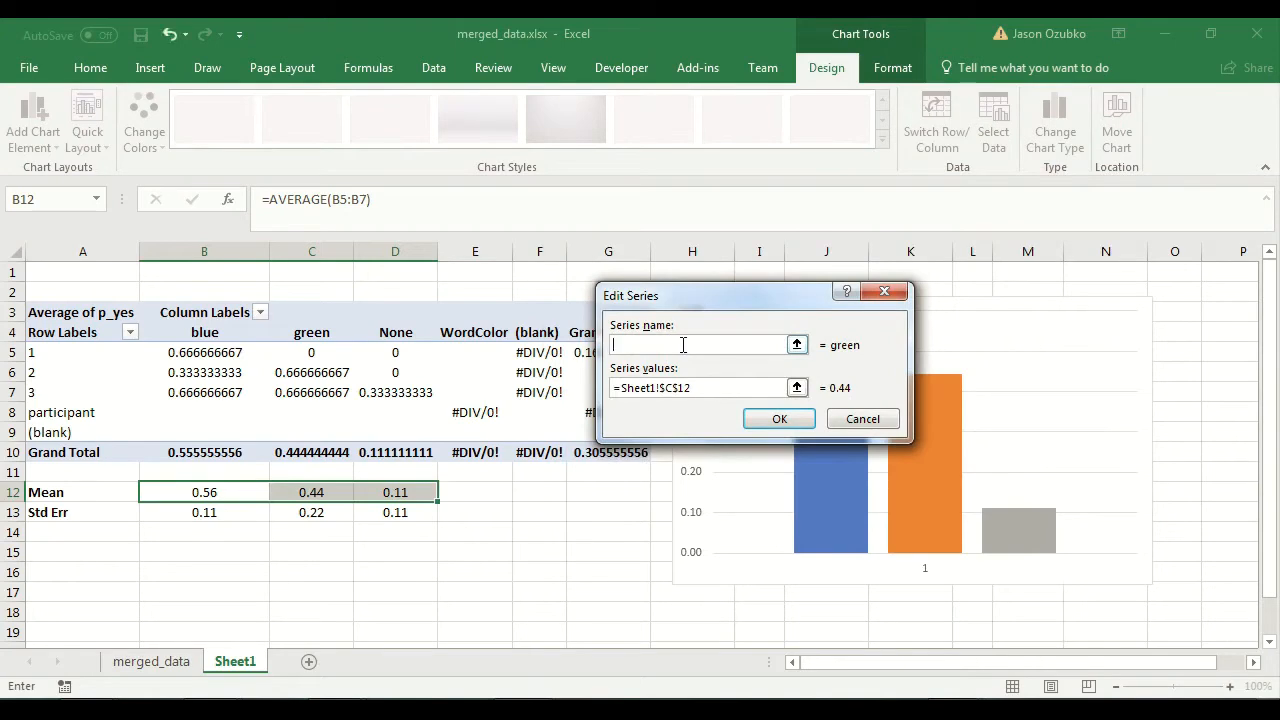
{"action": "left_click", "coordinate": [310, 332]}
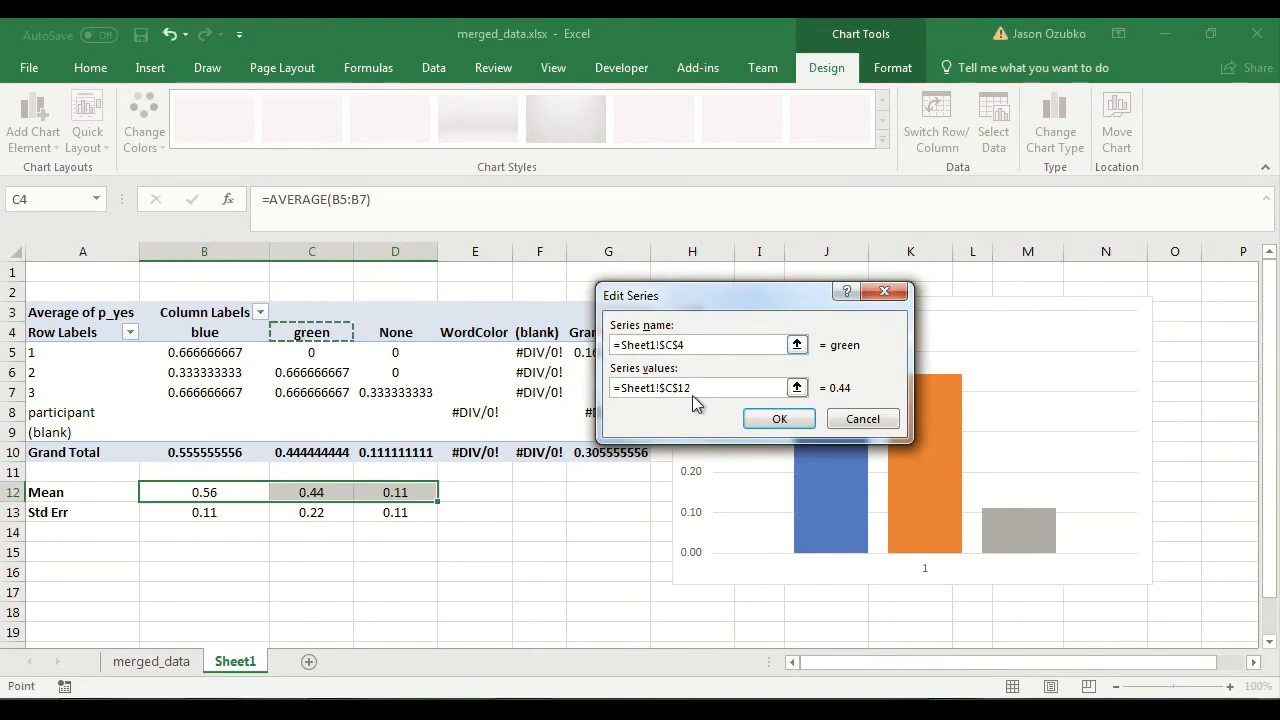
{"action": "left_click", "coordinate": [778, 420]}
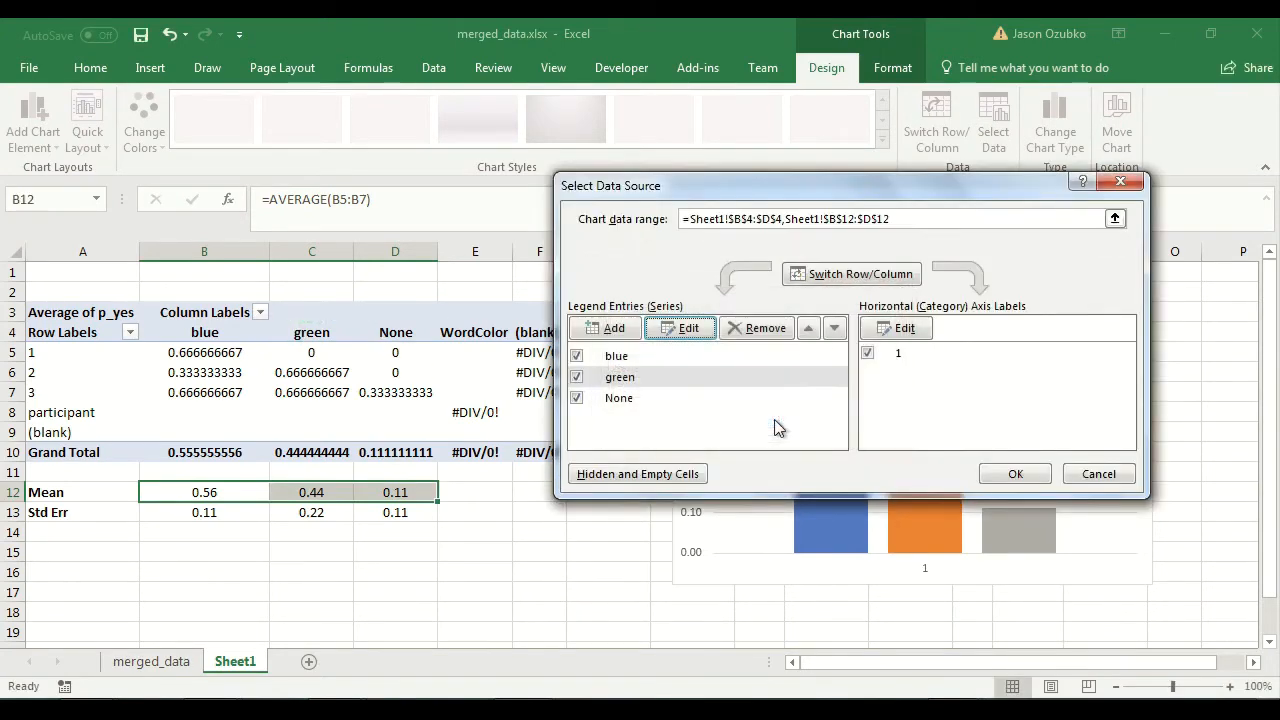
{"action": "left_click", "coordinate": [1012, 474]}
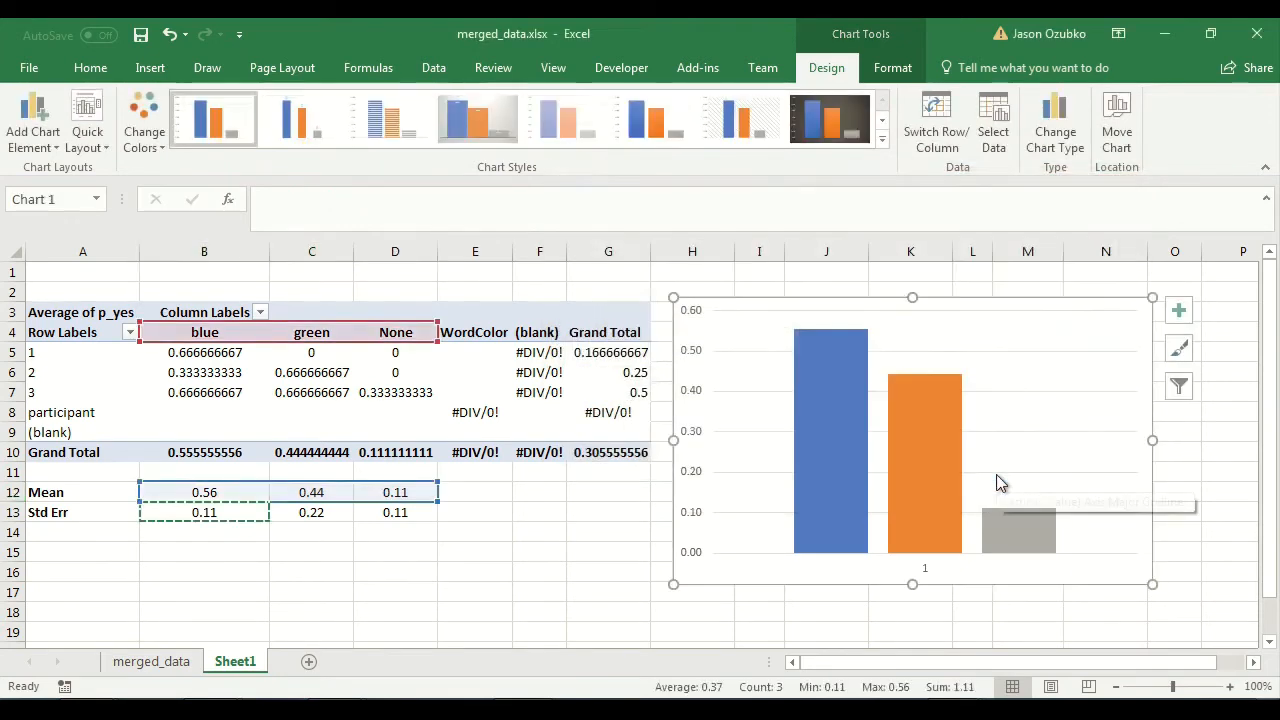
{"action": "left_click", "coordinate": [548, 573]}
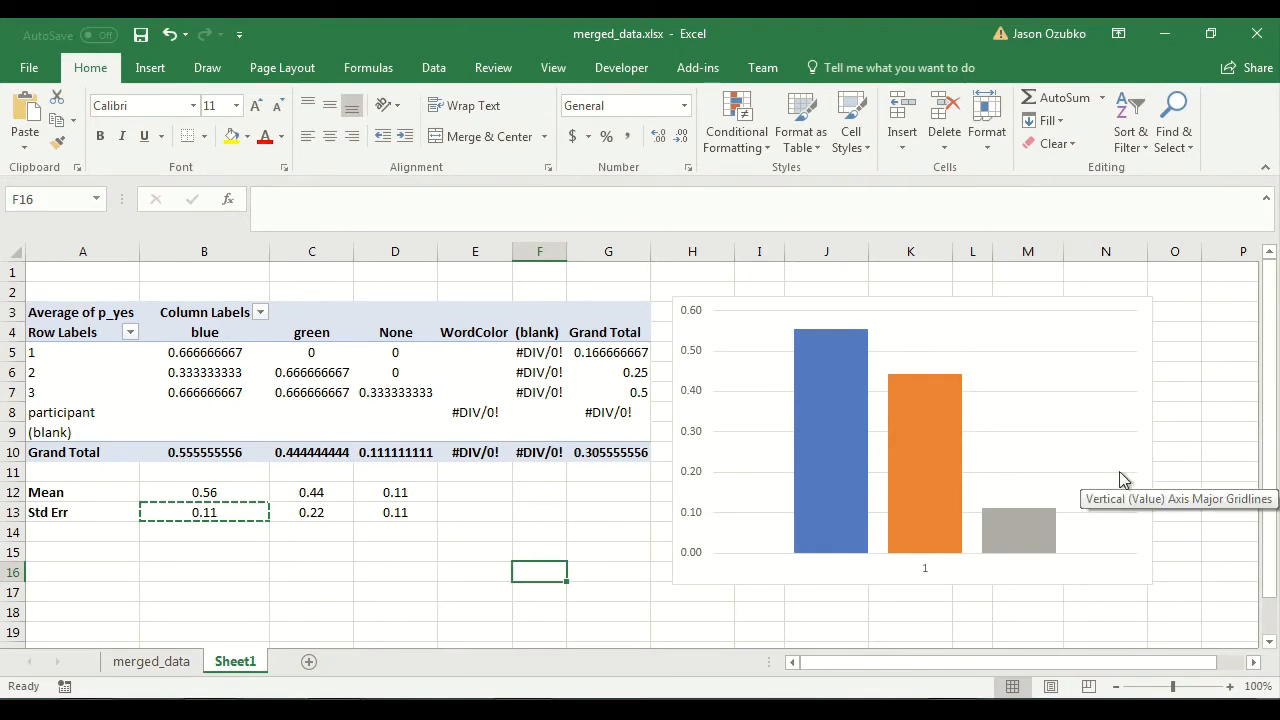
Add a primary vertical axis title to the column chart.
{"action": "left_click", "coordinate": [1148, 444]}
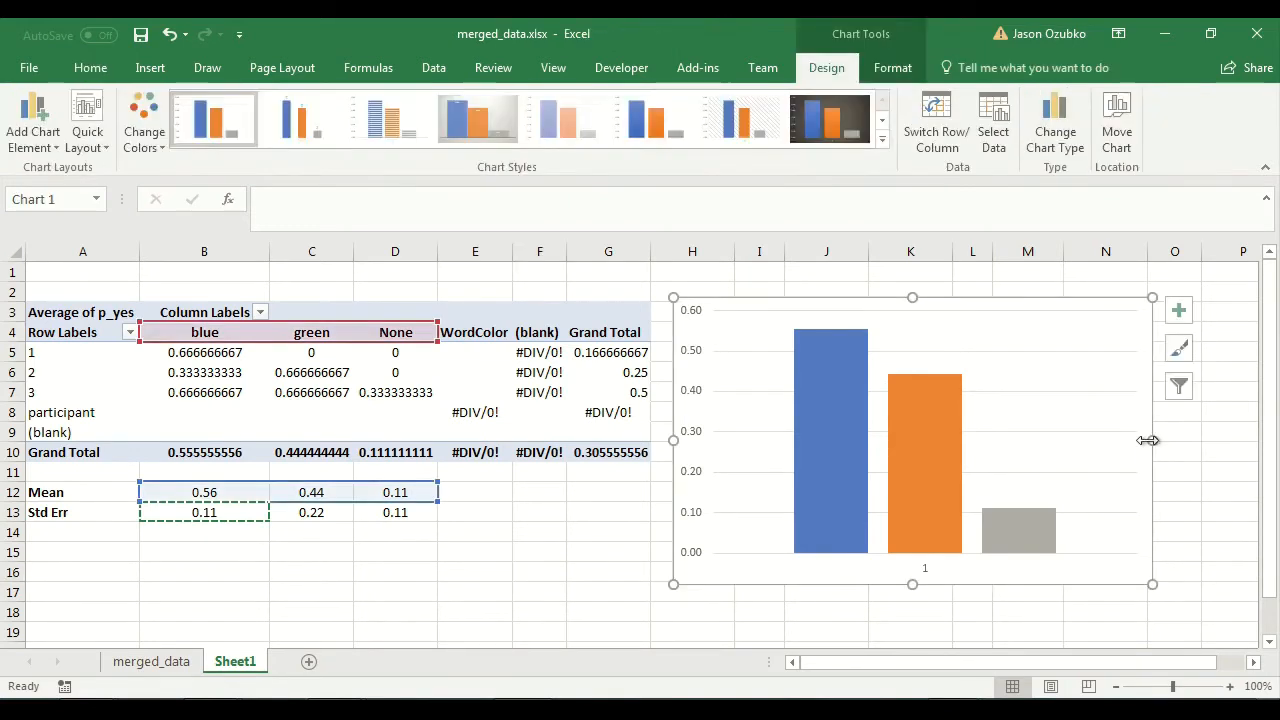
{"action": "left_click", "coordinate": [1256, 664]}
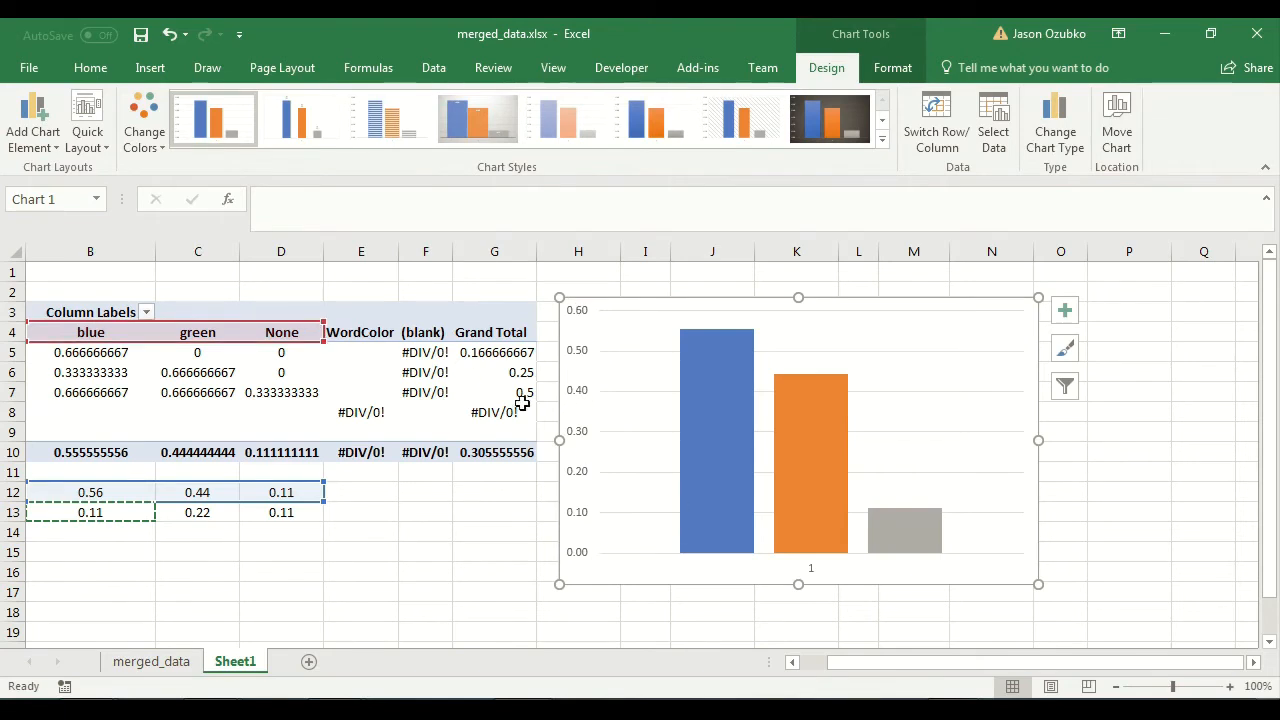
{"action": "left_click", "coordinate": [1065, 314]}
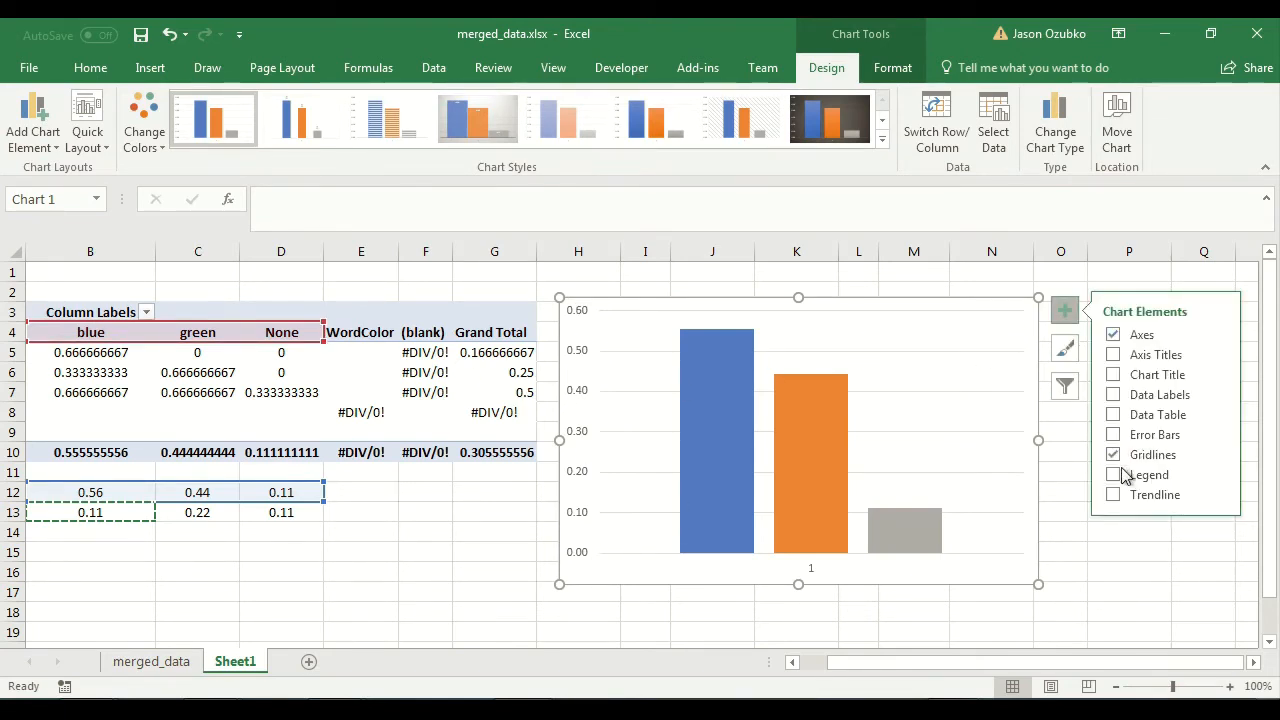
{"action": "left_click", "coordinate": [1064, 309]}
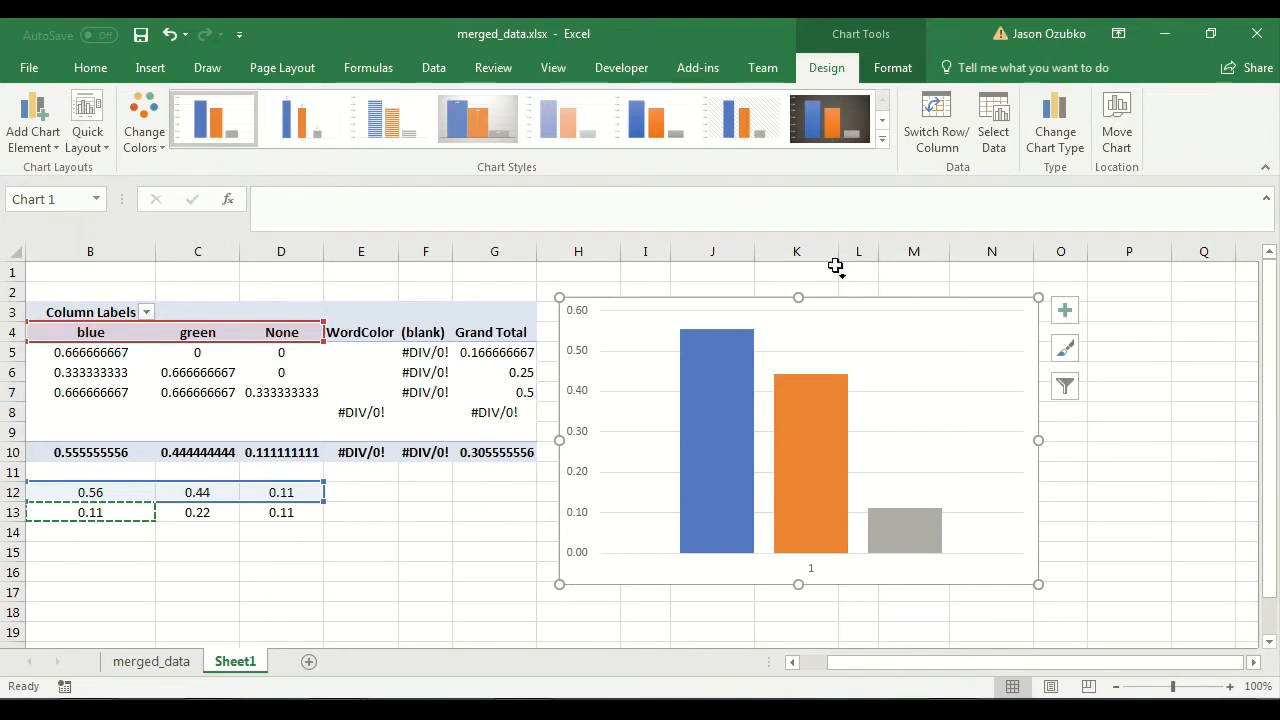
{"action": "left_click", "coordinate": [30, 108]}
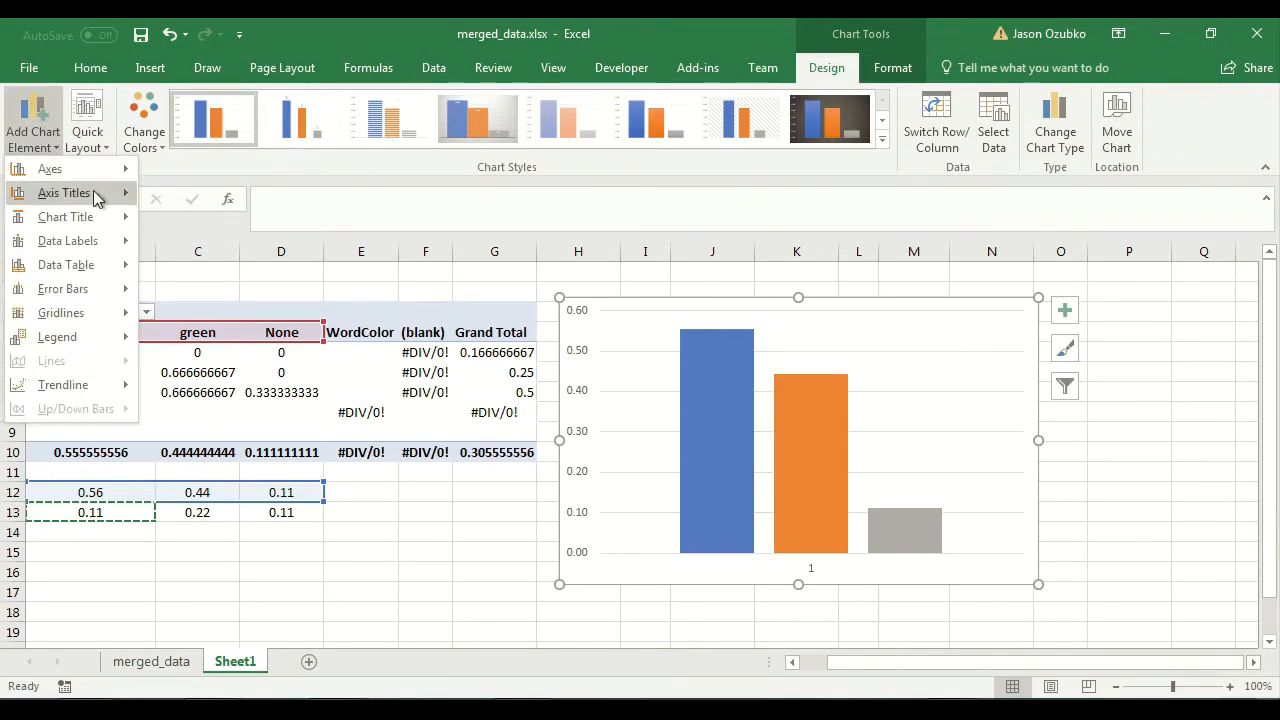
{"action": "mouse_move", "coordinate": [95, 200]}
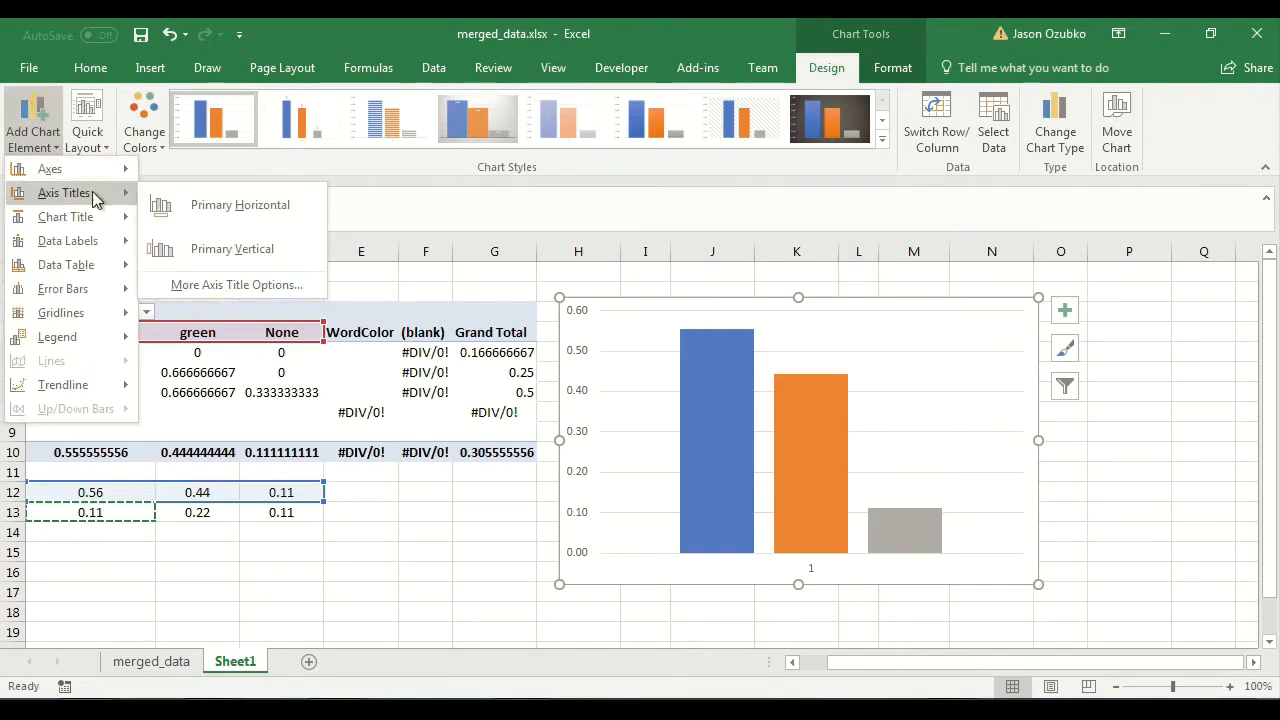
{"action": "left_click", "coordinate": [237, 248]}
Set the vertical axis title's text to: probability of "yes".
{"action": "left_click", "coordinate": [585, 425]}
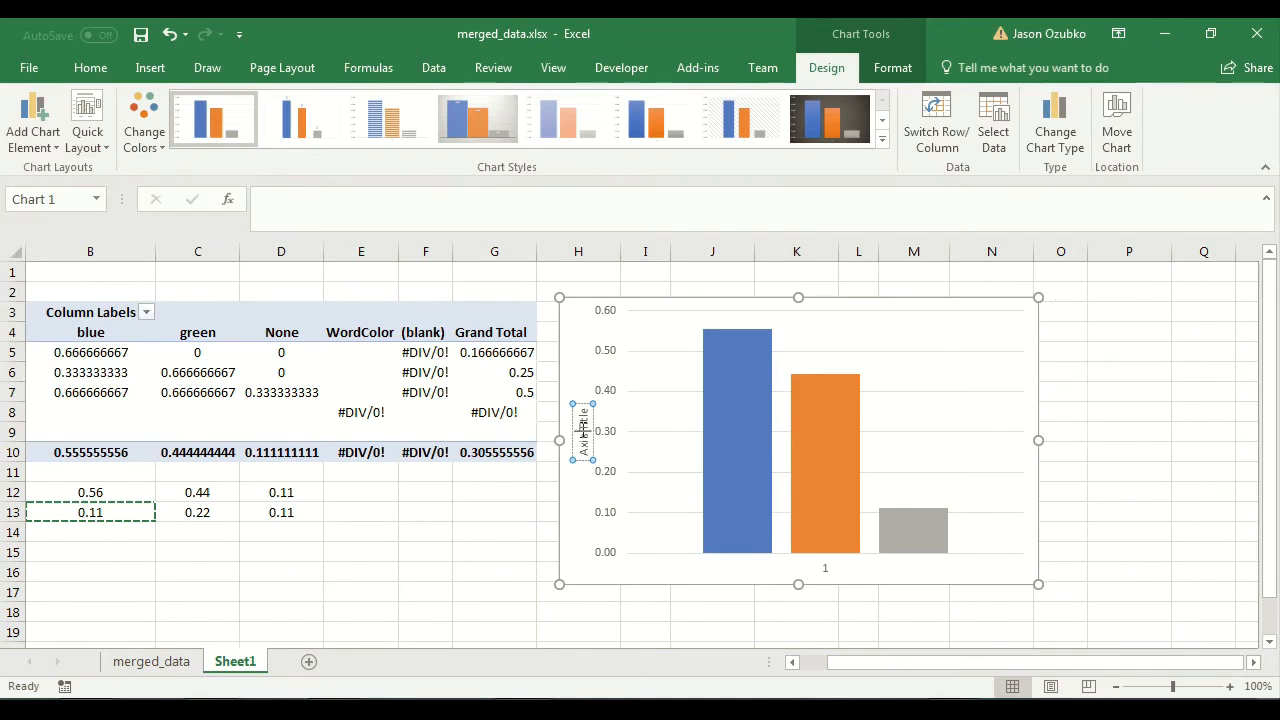
{"action": "key", "text": "ctrl+a"}
{"action": "type", "text": "probab"}
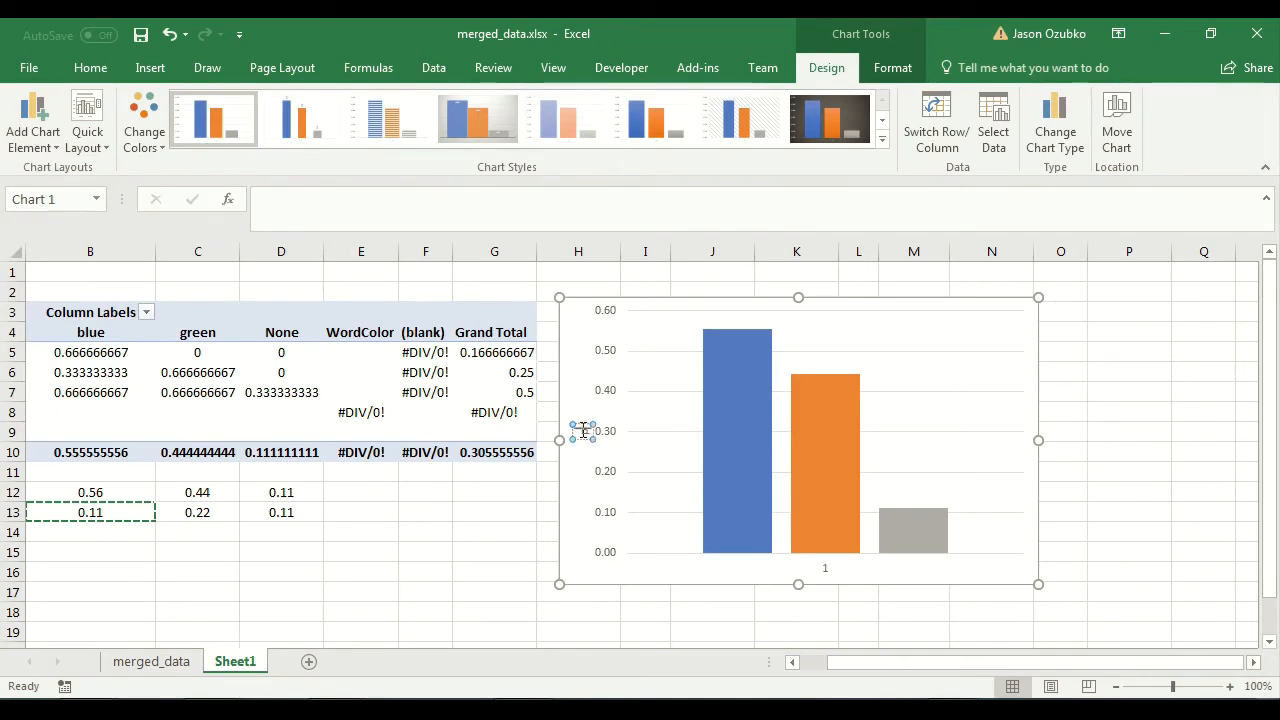
{"action": "type", "text": "ility of"}
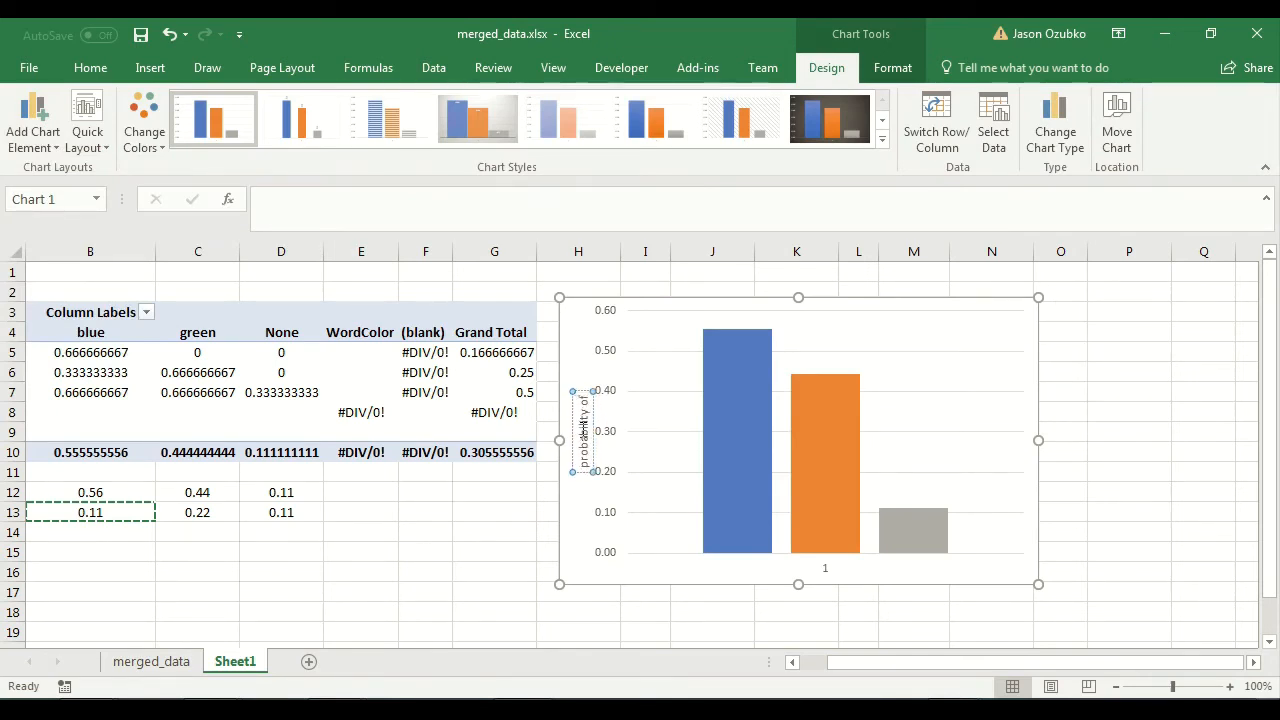
{"action": "type", "text": " \"yes\""}
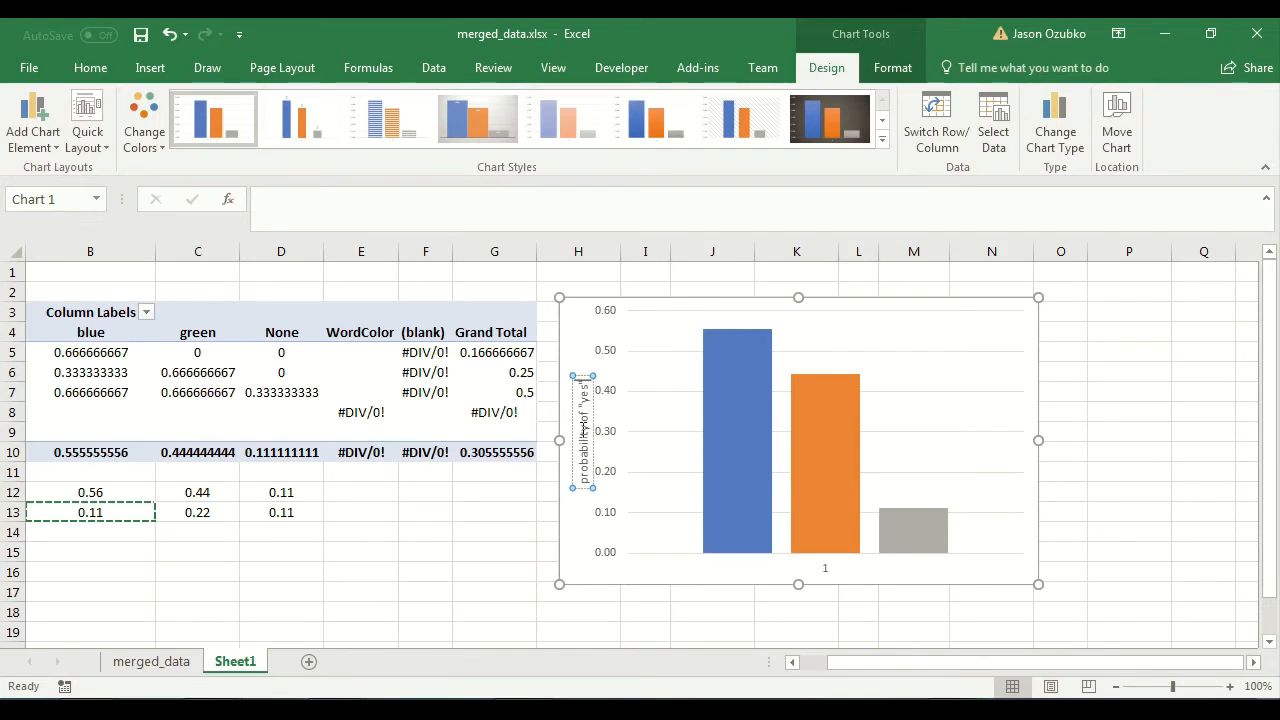
{"action": "left_click", "coordinate": [1074, 434]}
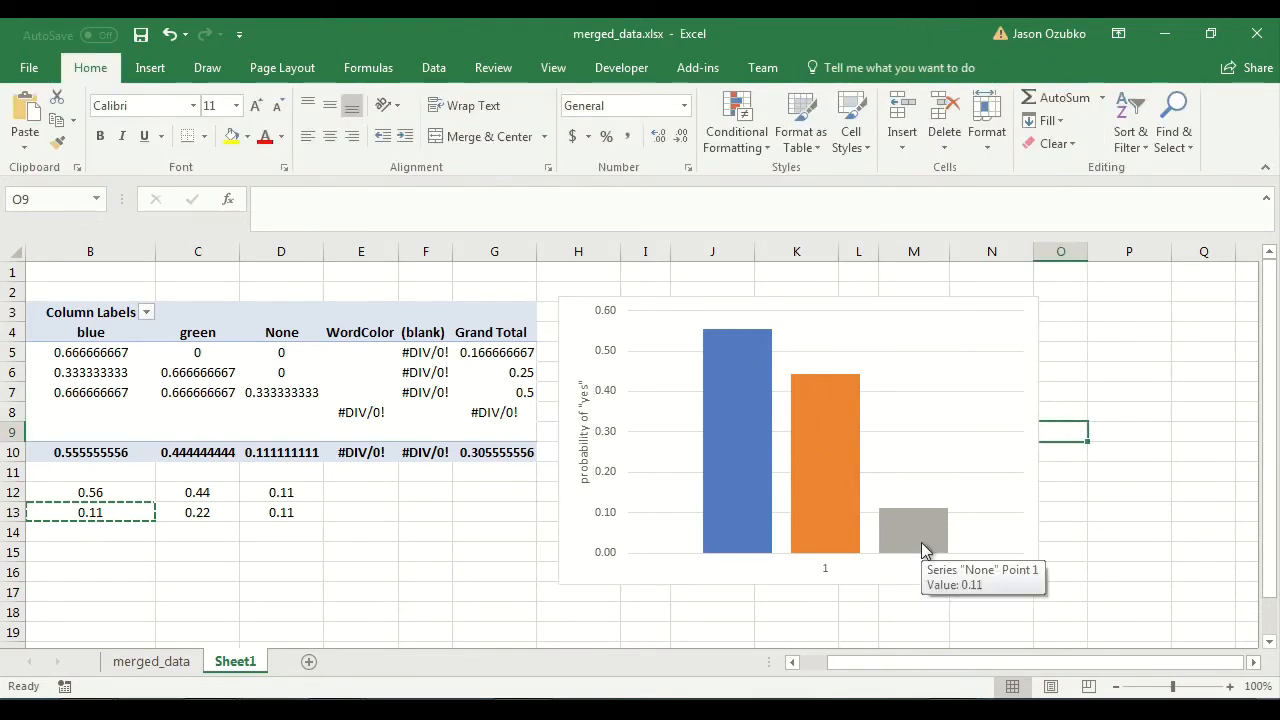
Add a primary horizontal axis title to the chart with the text "Item Type".
{"action": "left_click", "coordinate": [672, 440]}
{"action": "left_click", "coordinate": [37, 118]}
{"action": "mouse_move", "coordinate": [49, 192]}
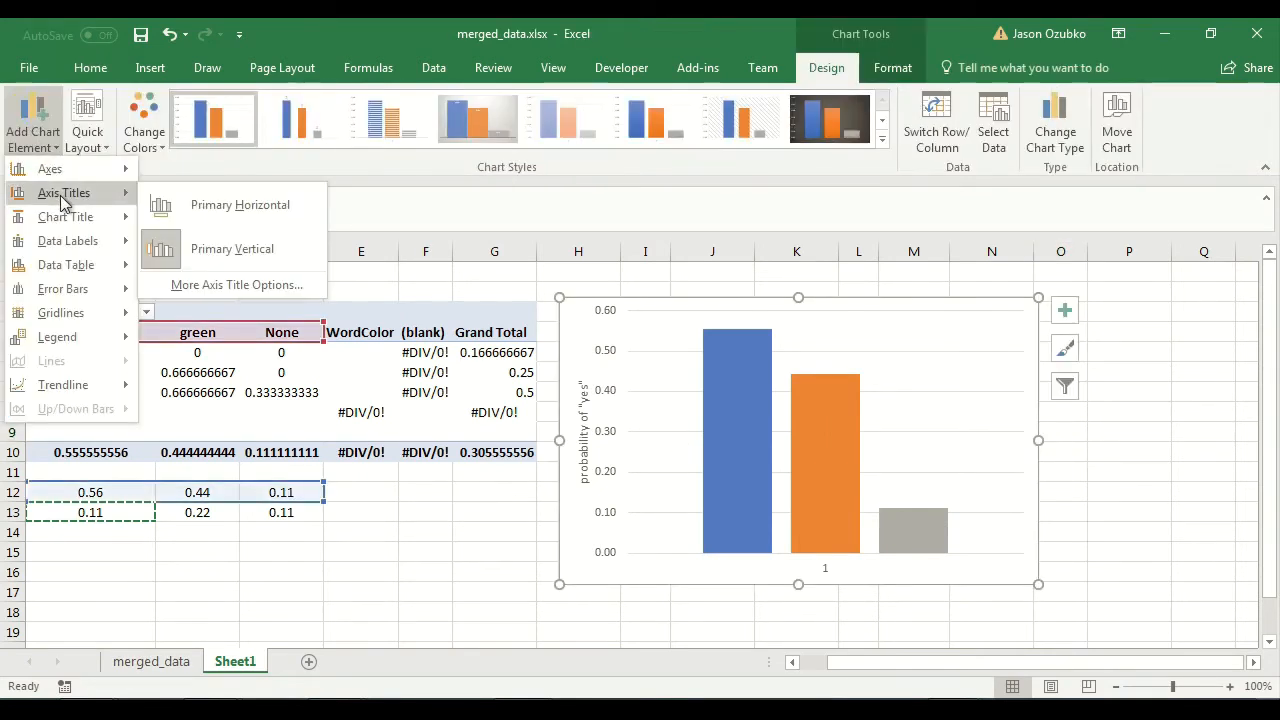
{"action": "left_click", "coordinate": [222, 207]}
{"action": "triple_click", "coordinate": [853, 559]}
{"action": "type", "text": "Item Type"}
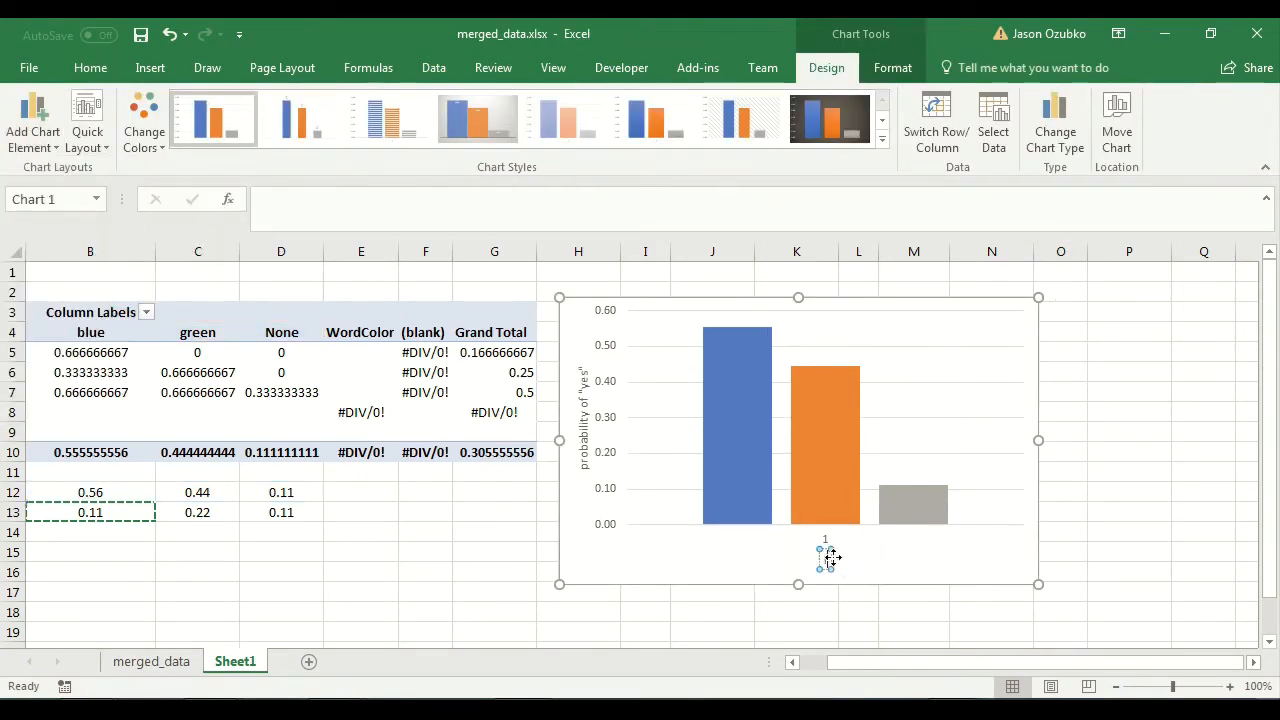
{"action": "left_click", "coordinate": [922, 342]}
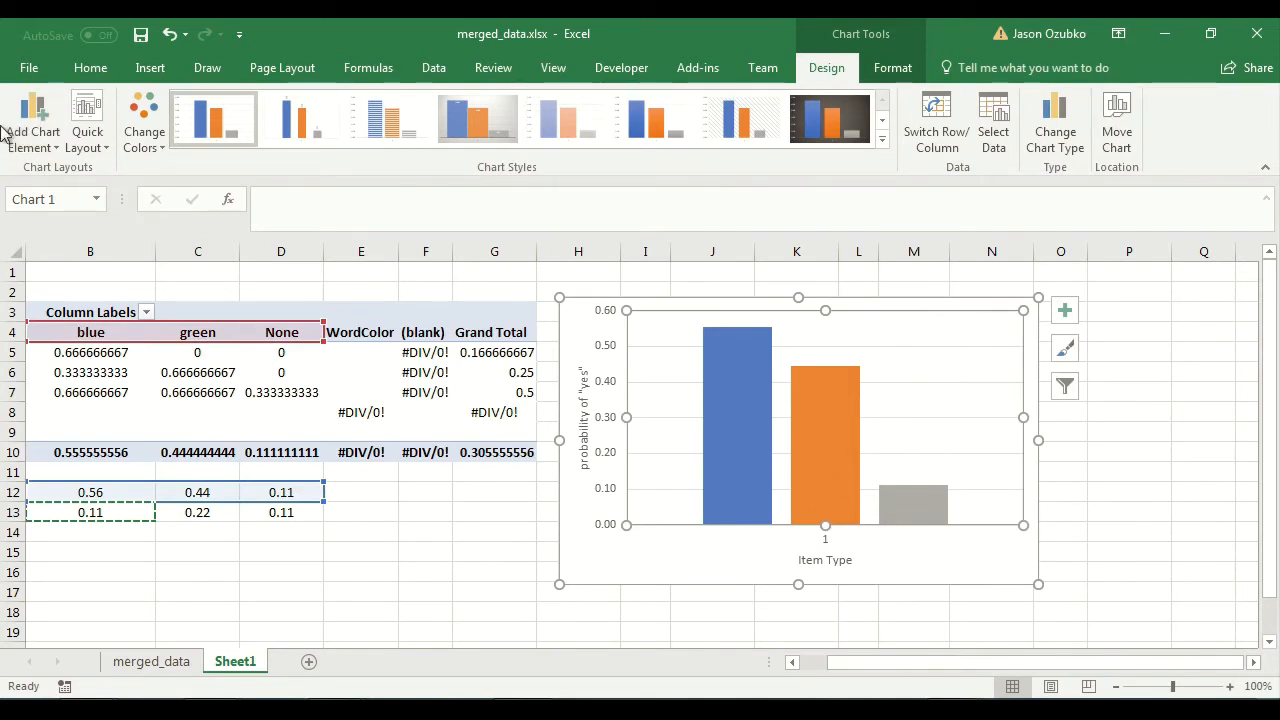
Add a legend with the Right placement to the chart and shift the chart slightly right and up on the sheet.
{"action": "left_click", "coordinate": [36, 137]}
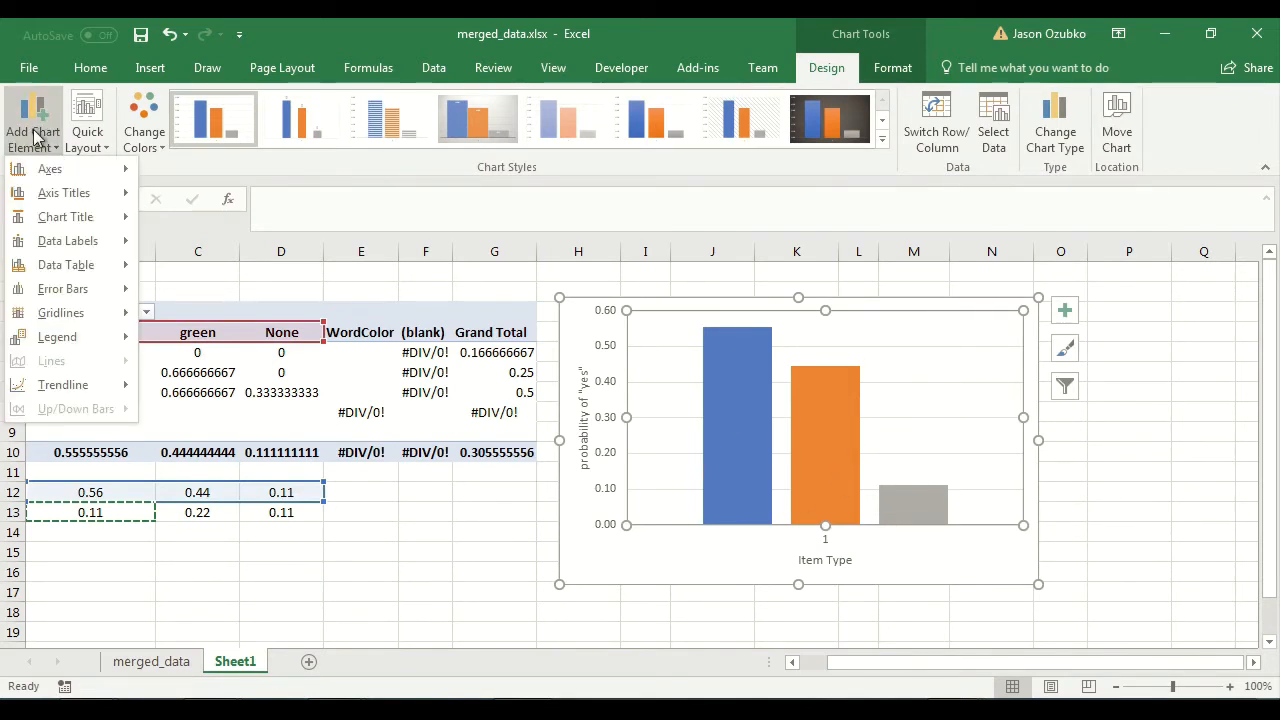
{"action": "mouse_move", "coordinate": [55, 337]}
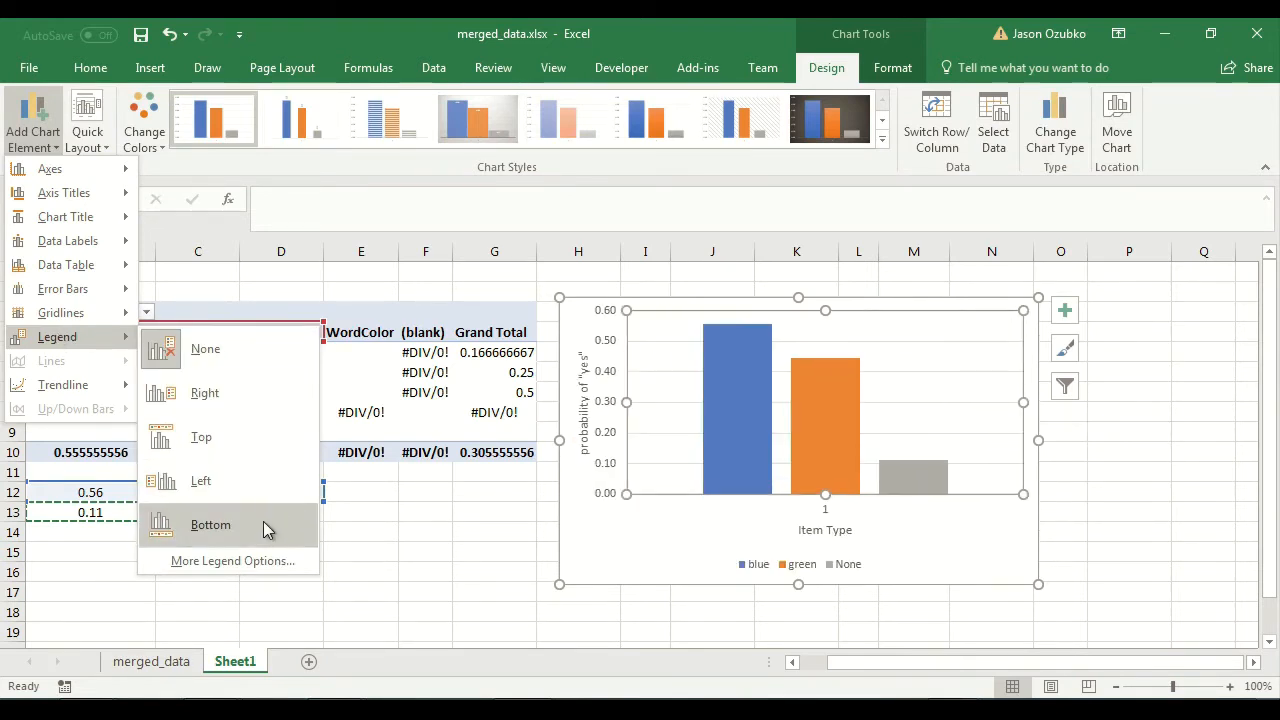
{"action": "left_click", "coordinate": [251, 410]}
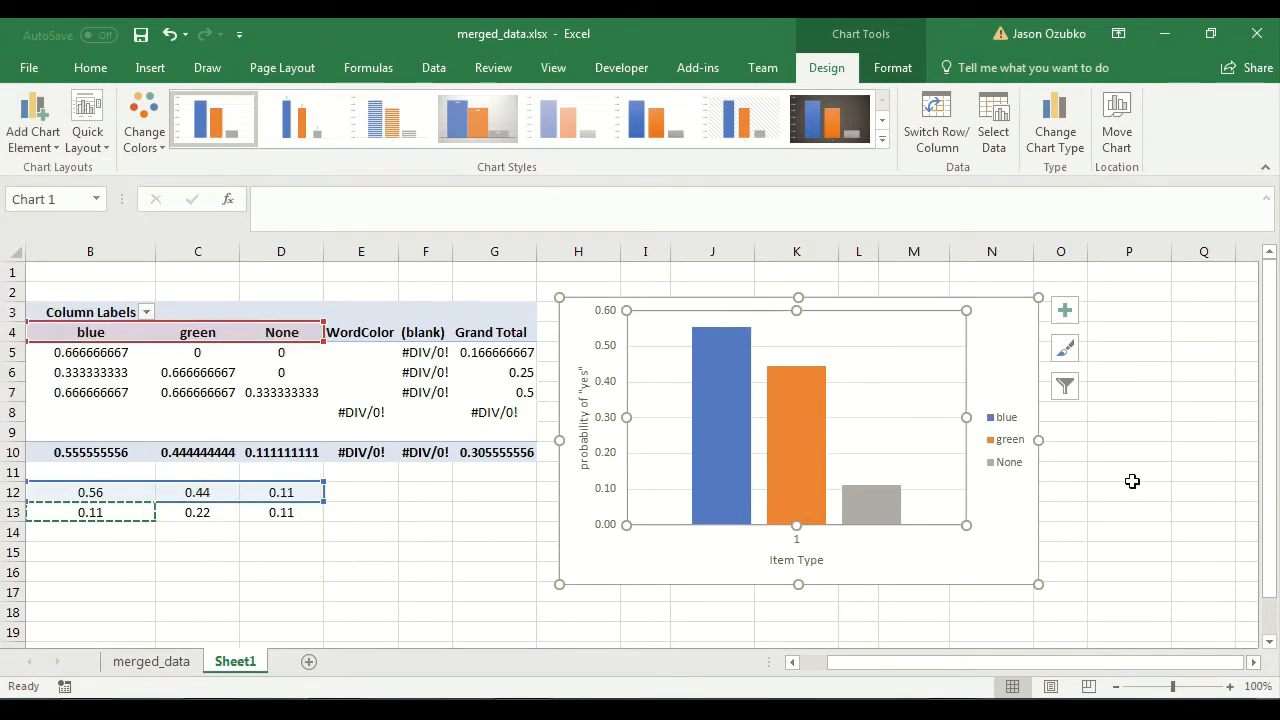
{"action": "left_click", "coordinate": [1188, 470]}
{"action": "left_click_drag", "start_coordinate": [1006, 322], "coordinate": [1031, 306]}
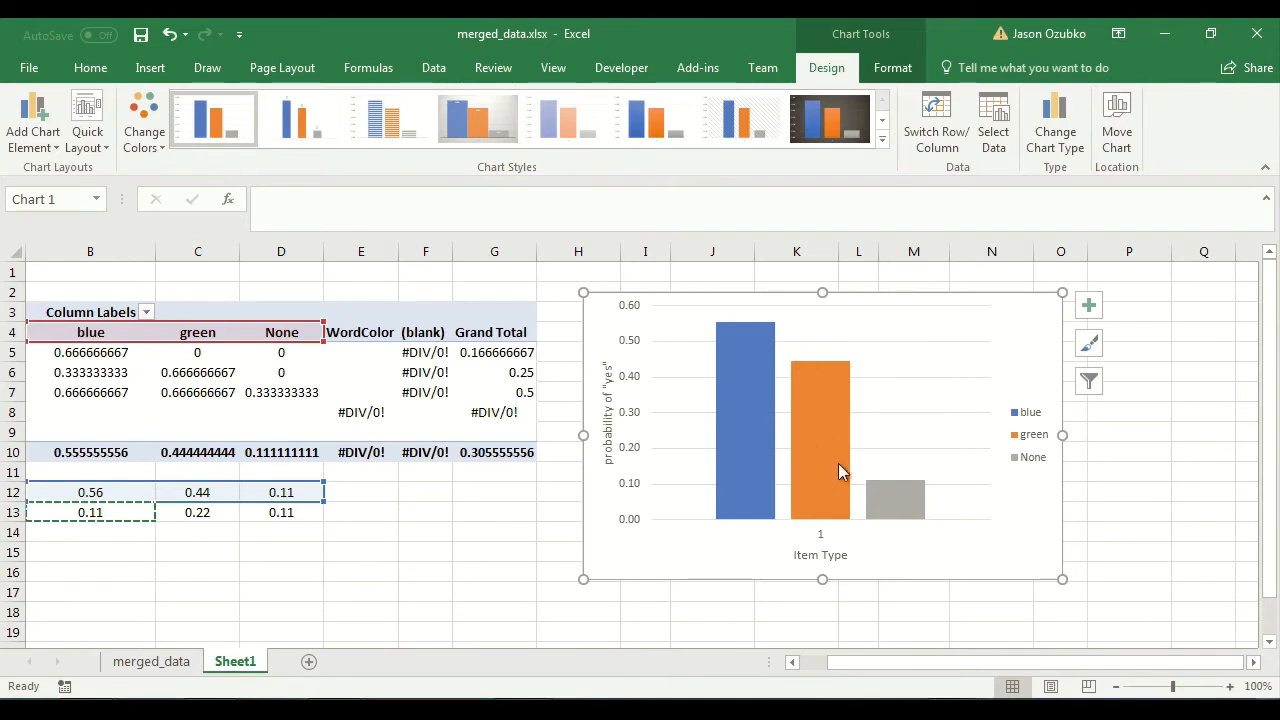
Reopen the chart's data source settings and rename the None series to "new".
{"action": "mouse_move", "coordinate": [889, 514]}
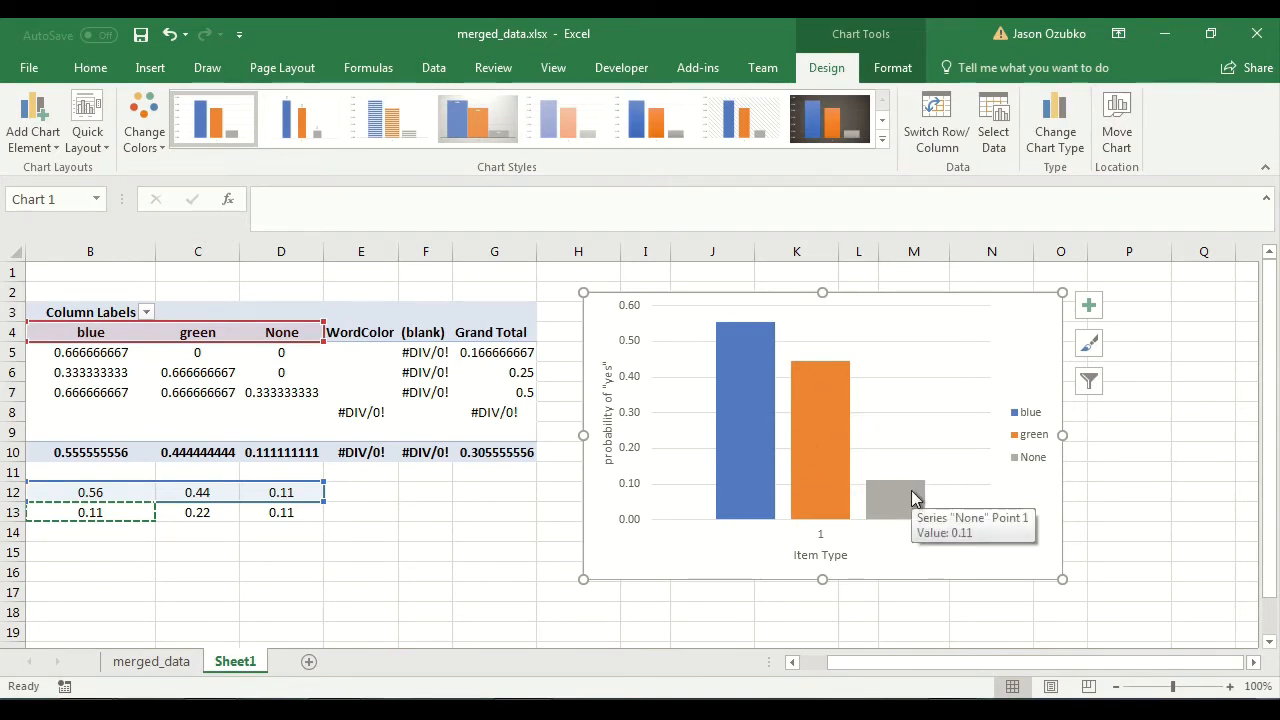
{"action": "right_click", "coordinate": [686, 548]}
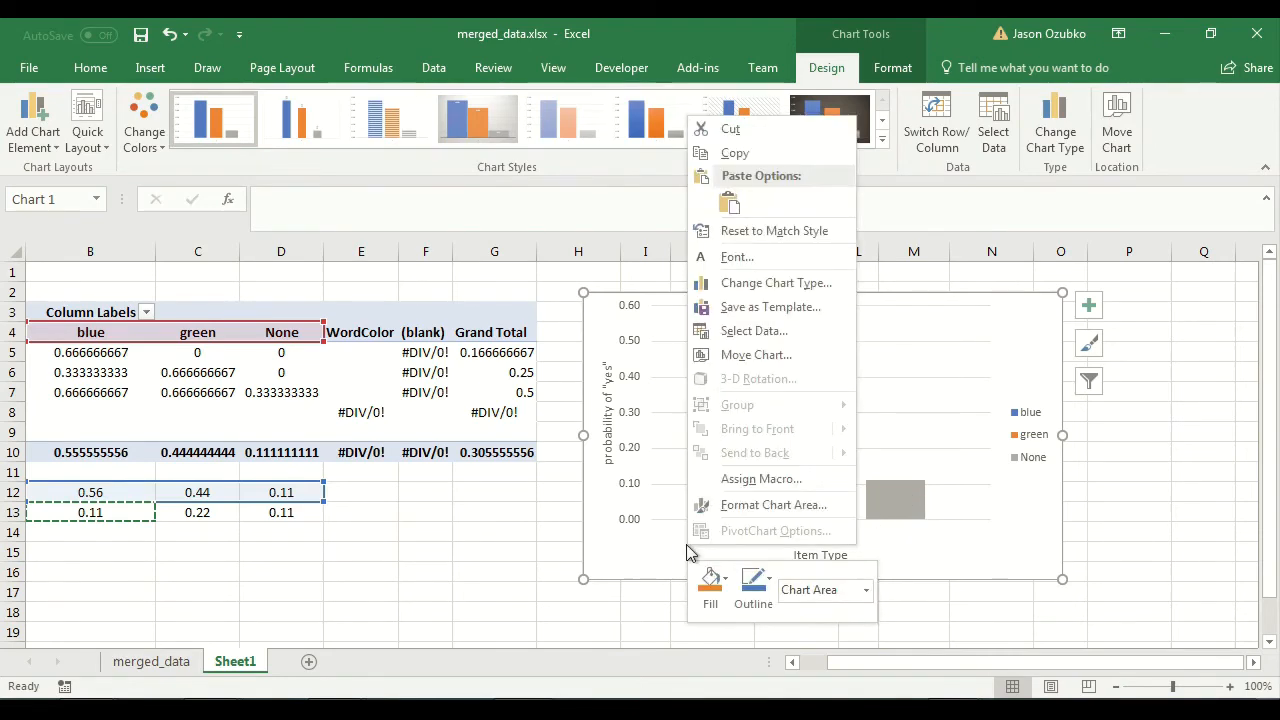
{"action": "left_click", "coordinate": [729, 338]}
{"action": "left_click", "coordinate": [637, 377]}
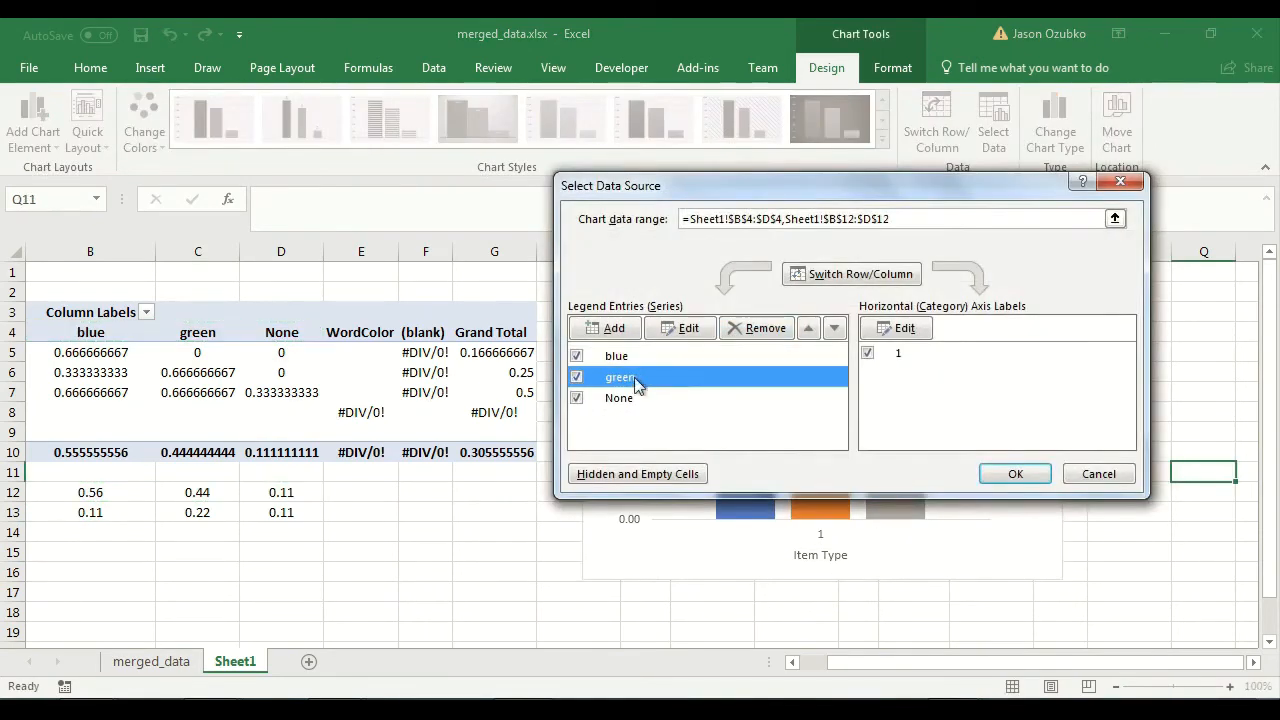
{"action": "left_click", "coordinate": [634, 399]}
{"action": "left_click_drag", "start_coordinate": [742, 187], "coordinate": [297, 157]}
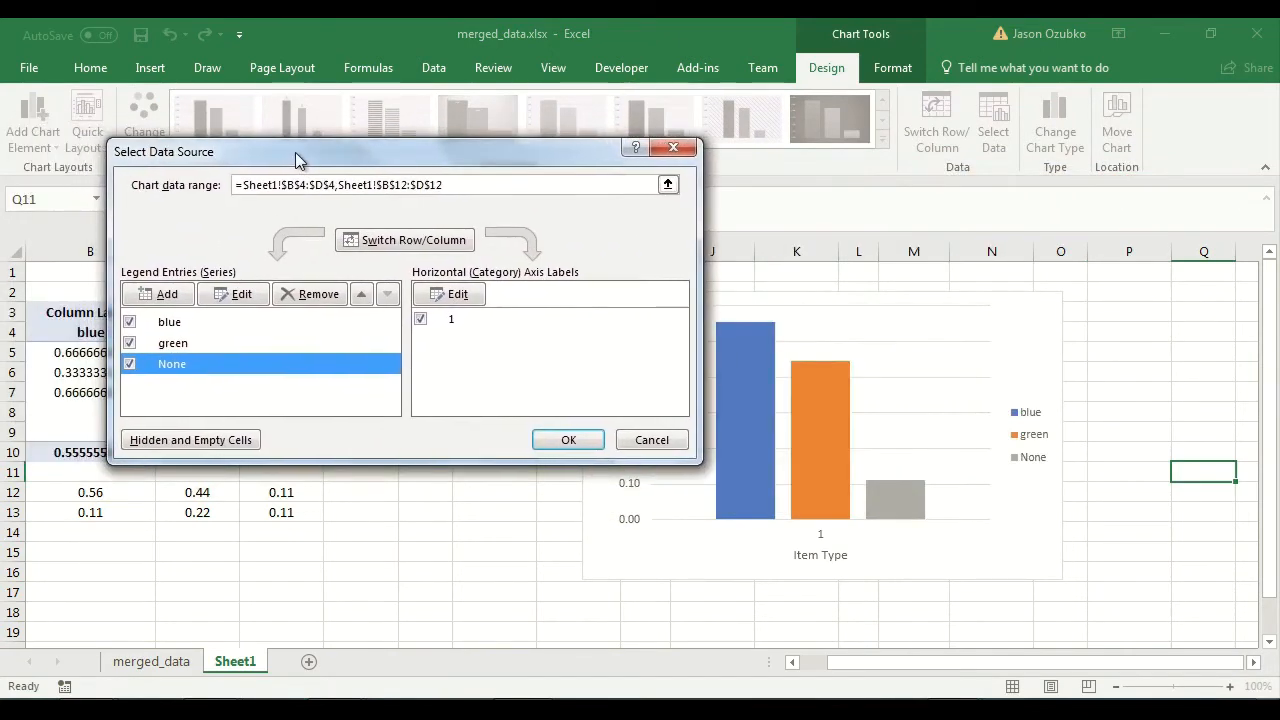
{"action": "left_click", "coordinate": [232, 304]}
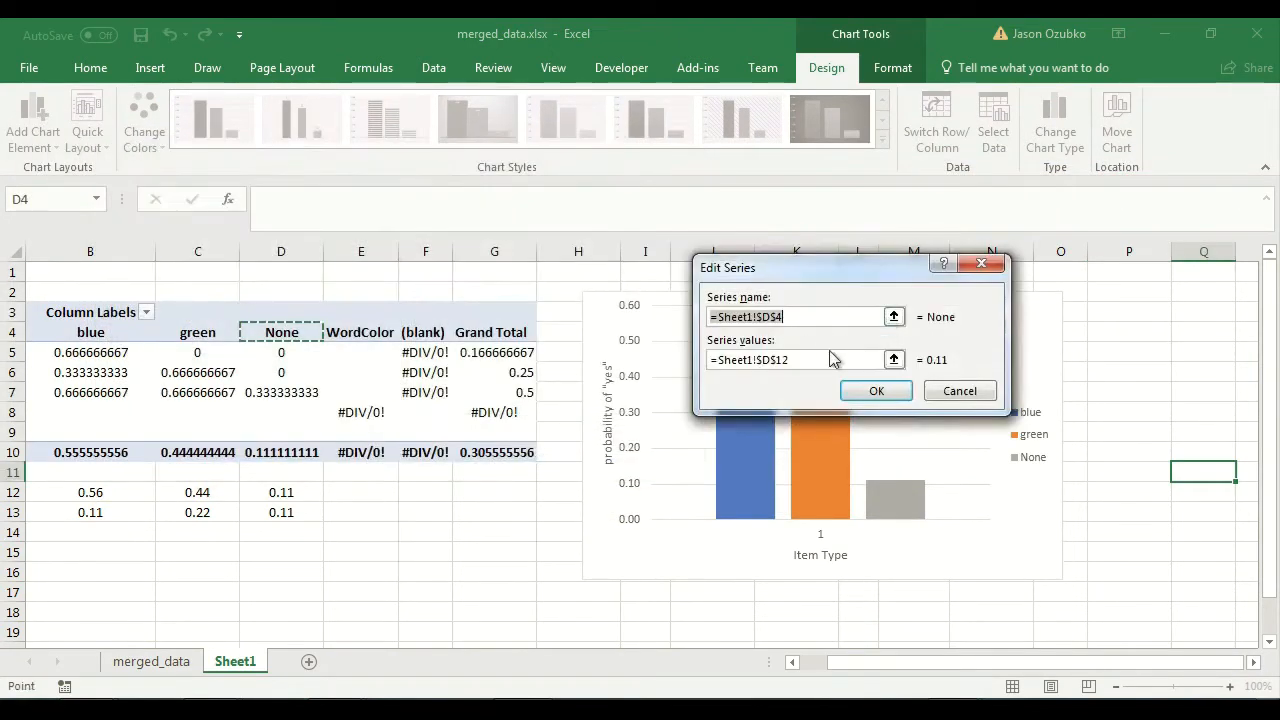
{"action": "type", "text": "new"}
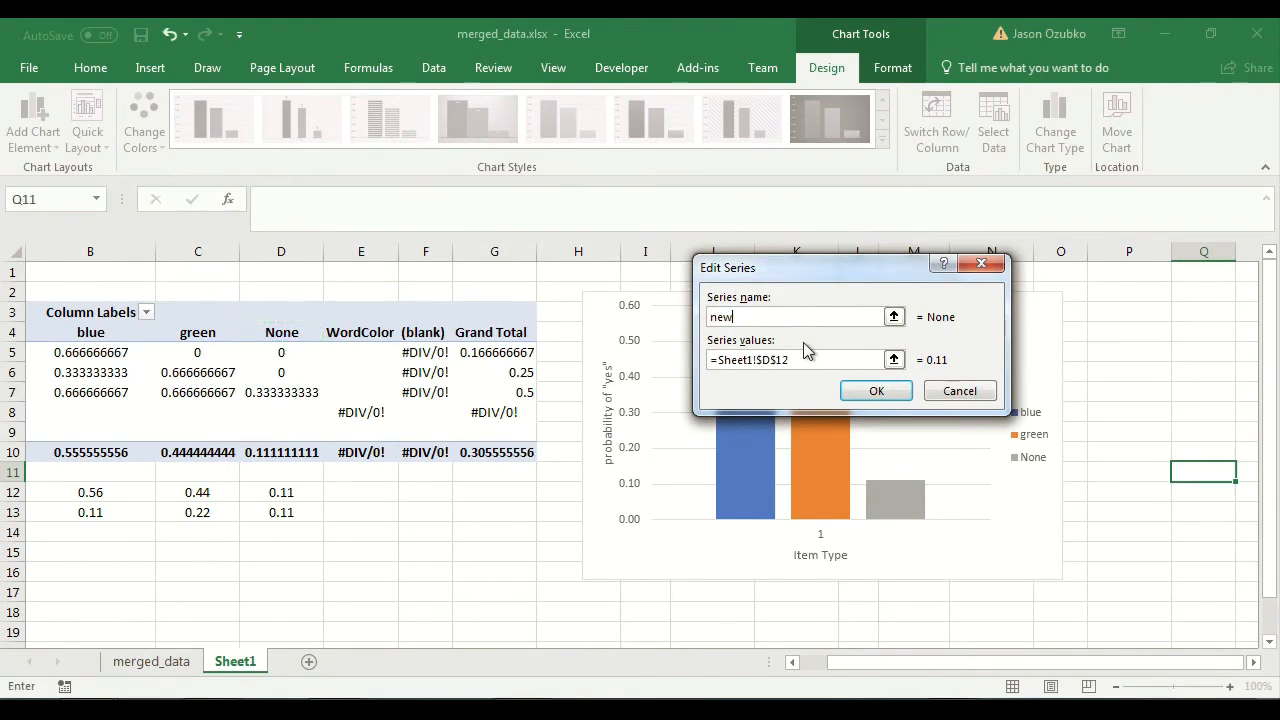
{"action": "key", "text": "Return"}
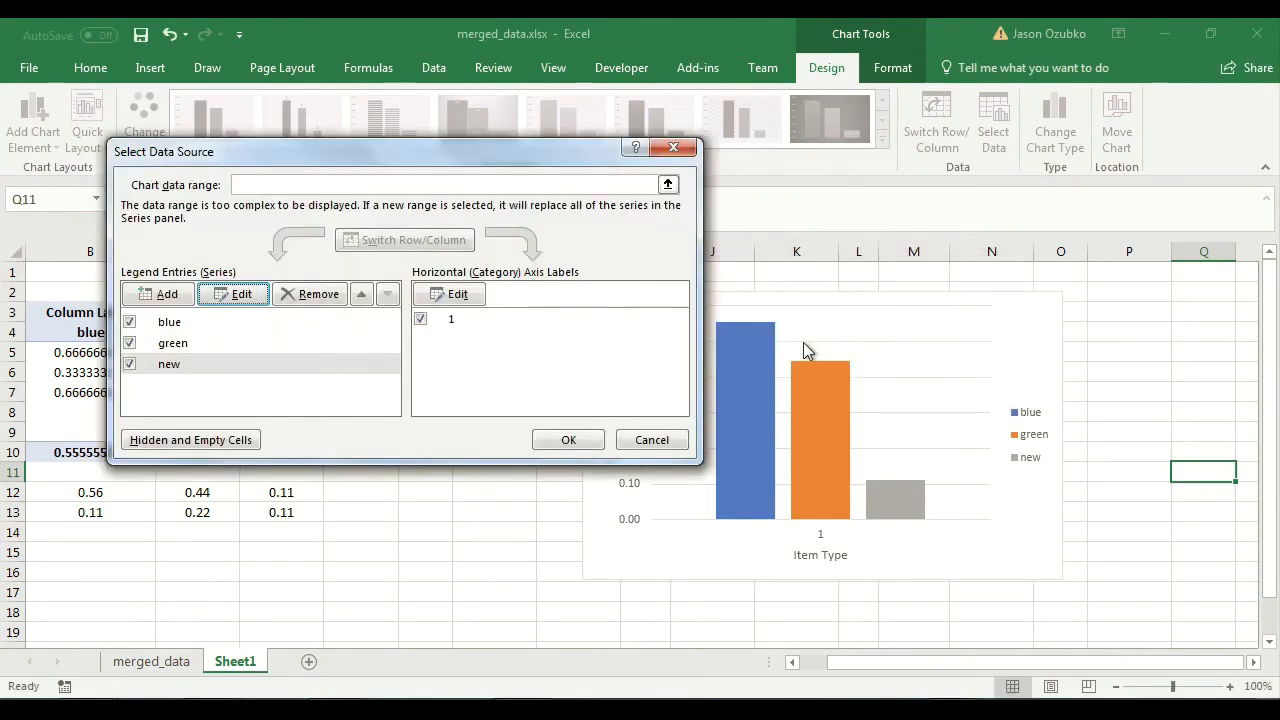
Try moving the blue series below green in the series order, and restore the original order.
{"action": "left_click", "coordinate": [199, 341]}
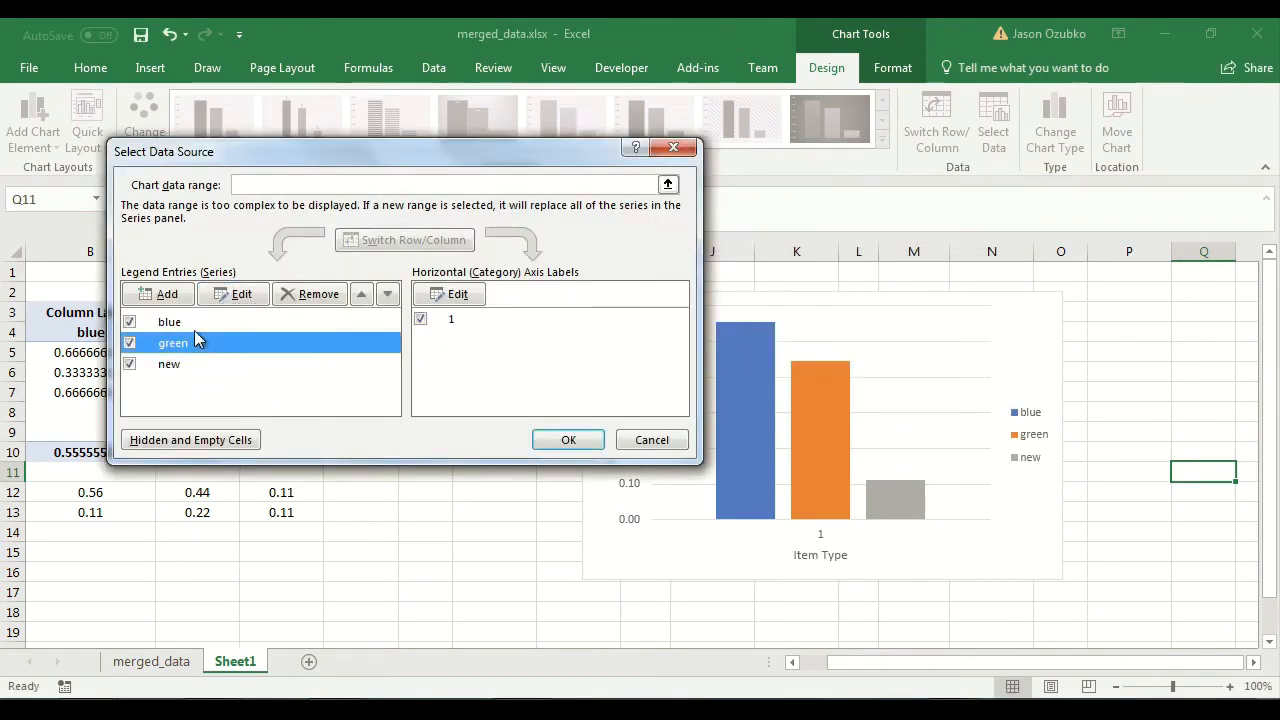
{"action": "left_click", "coordinate": [194, 329]}
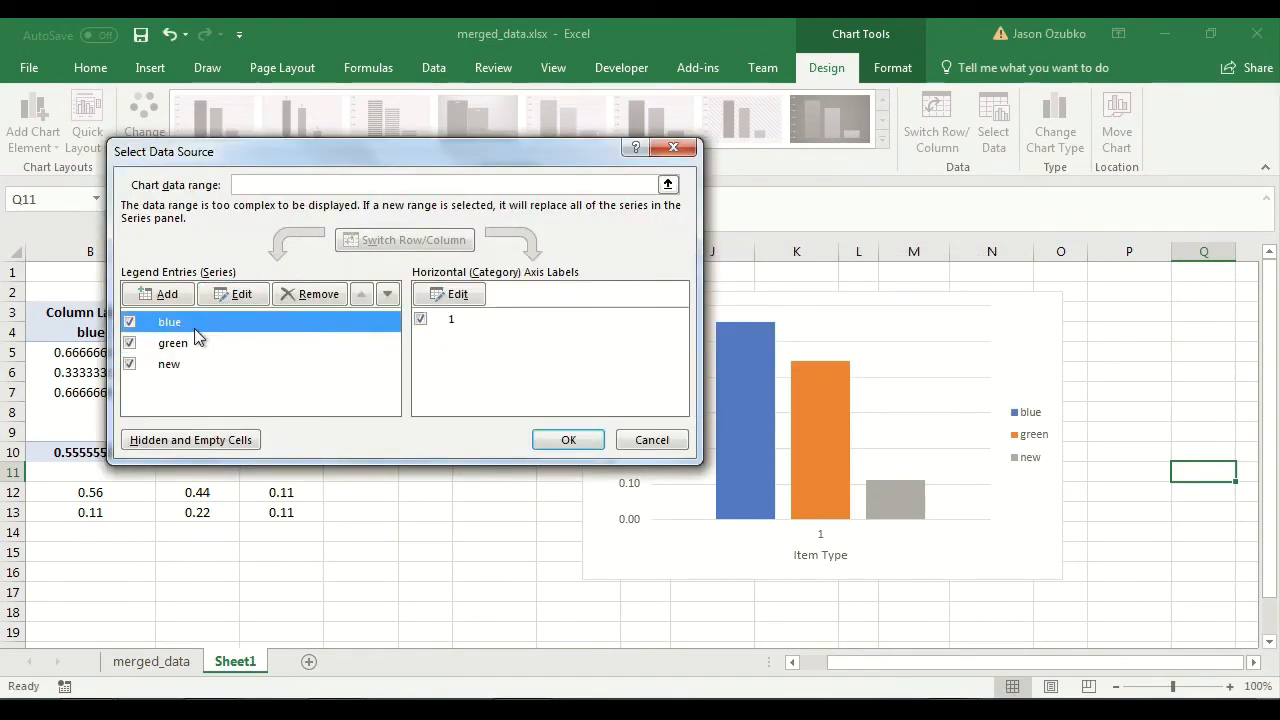
{"action": "left_click", "coordinate": [388, 294]}
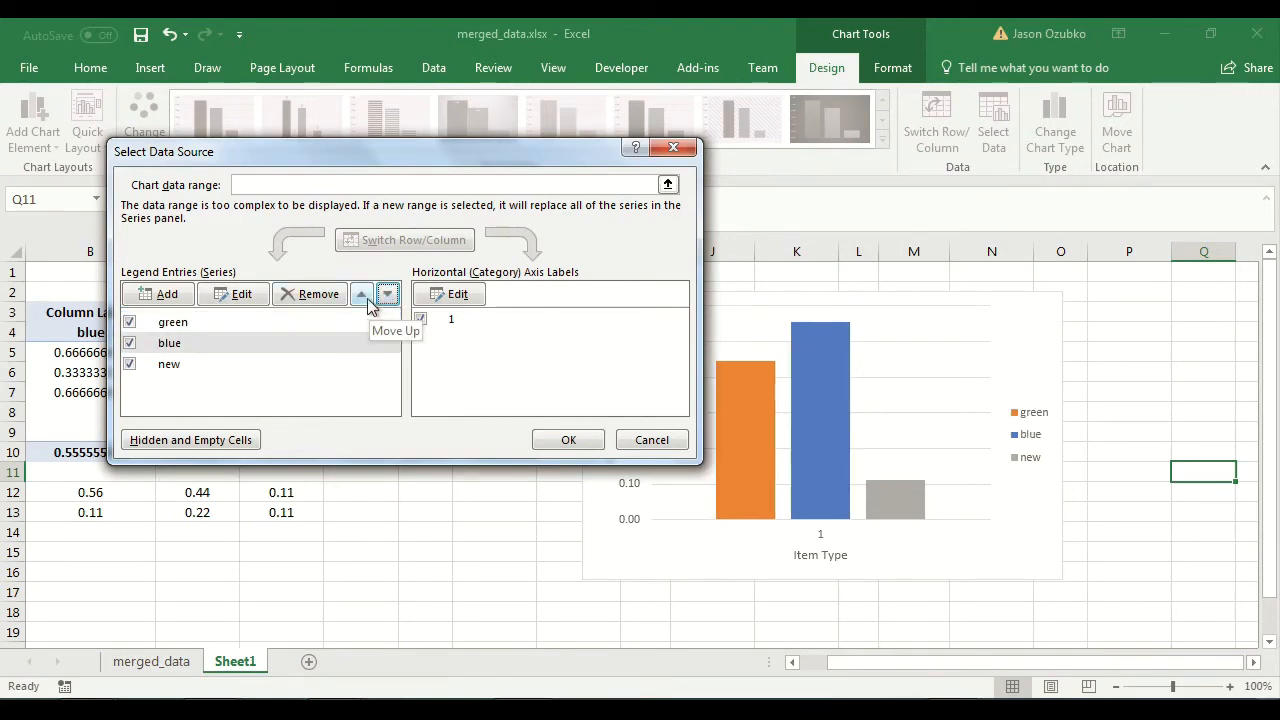
{"action": "left_click", "coordinate": [361, 294]}
Try hiding the green and new series in the chart's data source settings, and confirm the settings with all three series shown.
{"action": "left_click", "coordinate": [131, 343]}
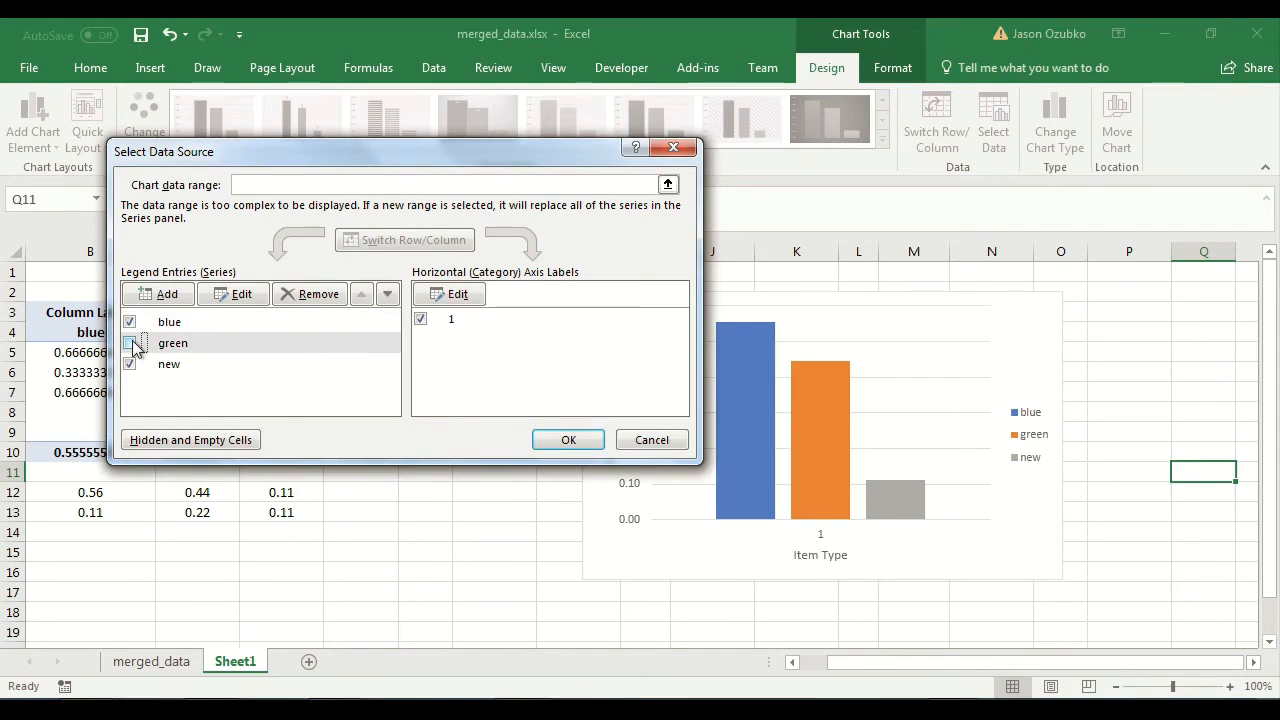
{"action": "left_click", "coordinate": [129, 364]}
{"action": "left_click", "coordinate": [569, 441]}
{"action": "right_click", "coordinate": [1006, 392]}
{"action": "left_click", "coordinate": [1073, 480]}
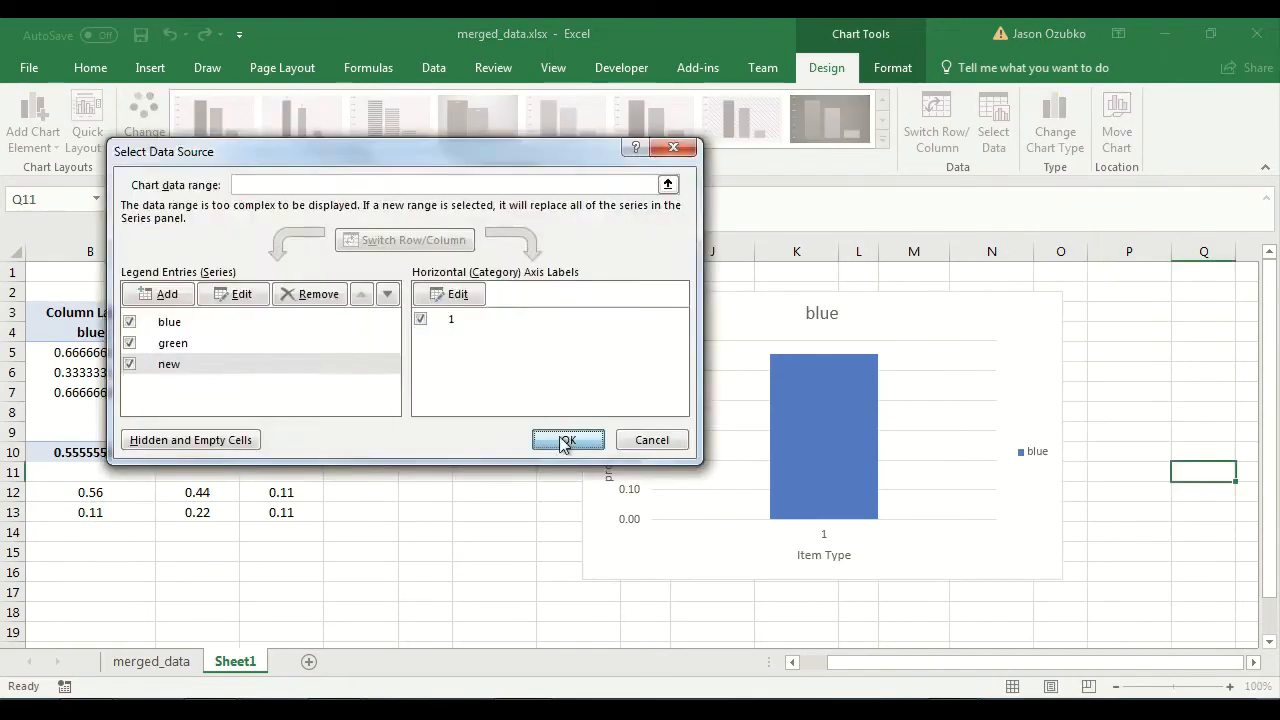
{"action": "left_click", "coordinate": [564, 441]}
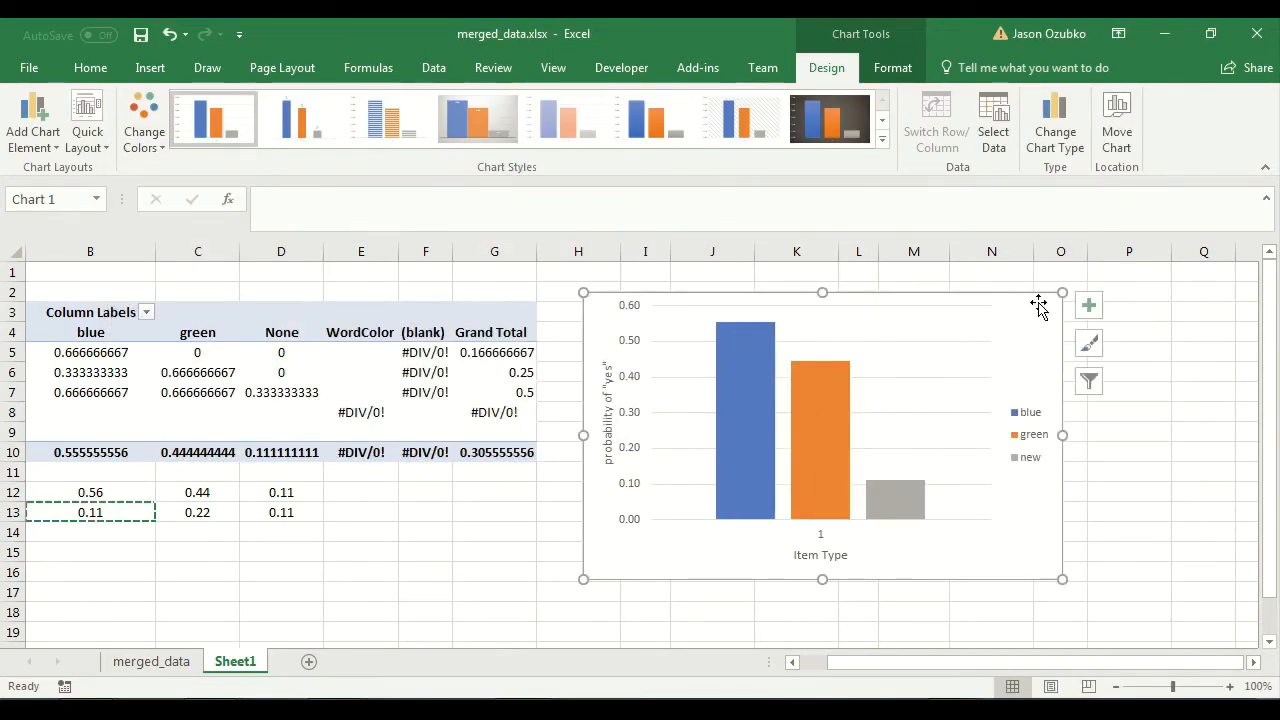
Add a chart title with the text "Experiment 1" and deselect the chart.
{"action": "left_click", "coordinate": [1088, 304]}
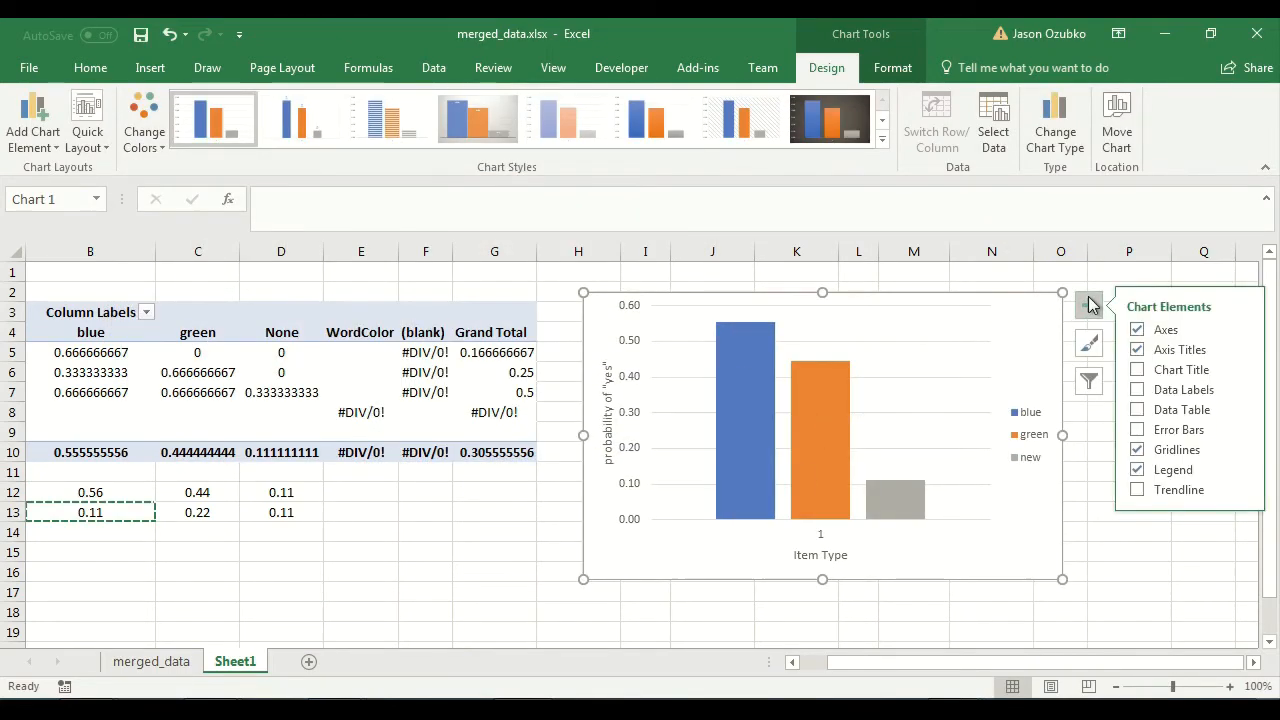
{"action": "left_click", "coordinate": [1168, 372]}
{"action": "left_click", "coordinate": [826, 313]}
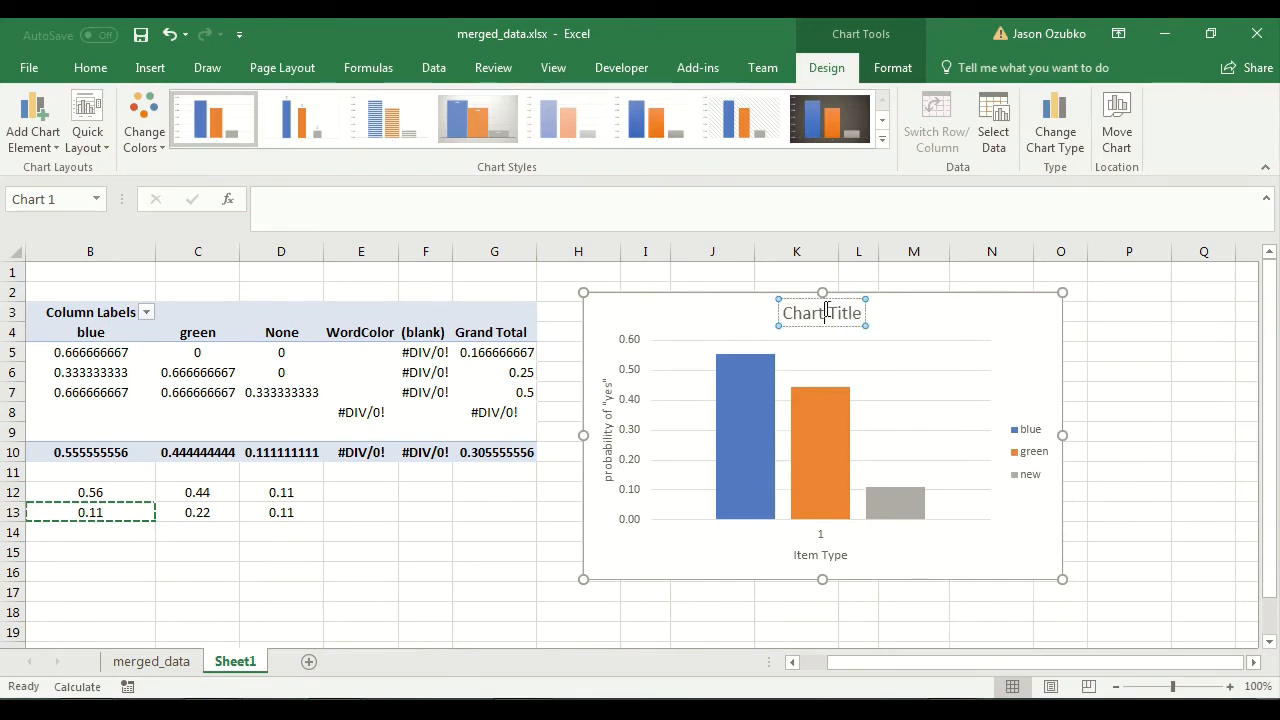
{"action": "triple_click", "coordinate": [826, 311]}
{"action": "type", "text": "Experiment 1"}
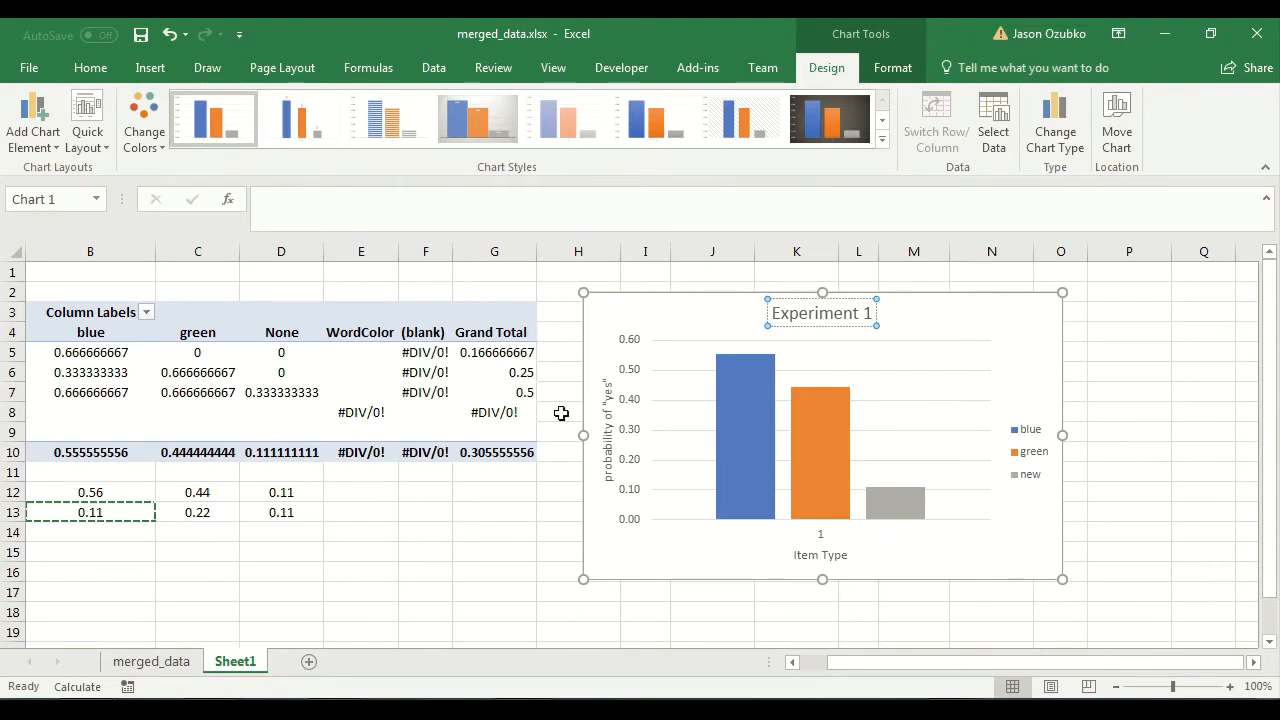
{"action": "left_click", "coordinate": [444, 528]}
Compare the standard errors in B13:D13 with the chart, and inspect the source cells of the blue and green columns.
{"action": "left_click_drag", "start_coordinate": [960, 662], "coordinate": [868, 653]}
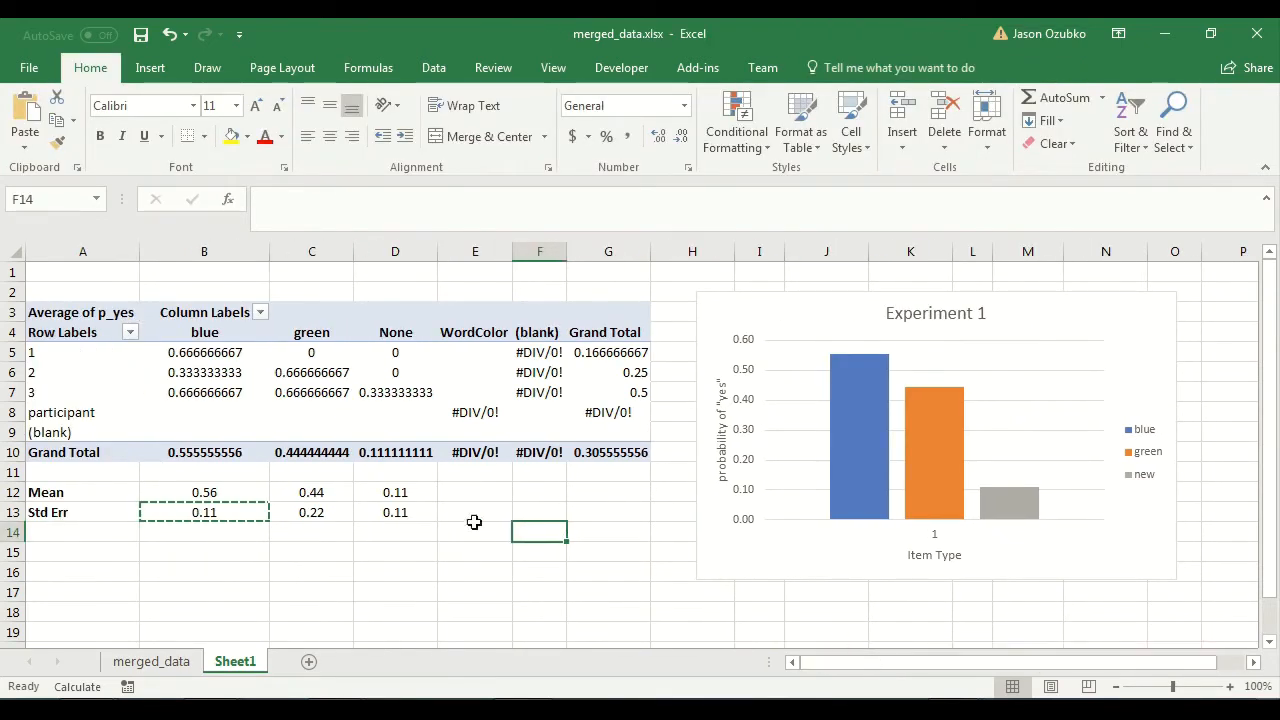
{"action": "left_click_drag", "start_coordinate": [182, 514], "coordinate": [405, 518]}
{"action": "key", "text": "ctrl+v"}
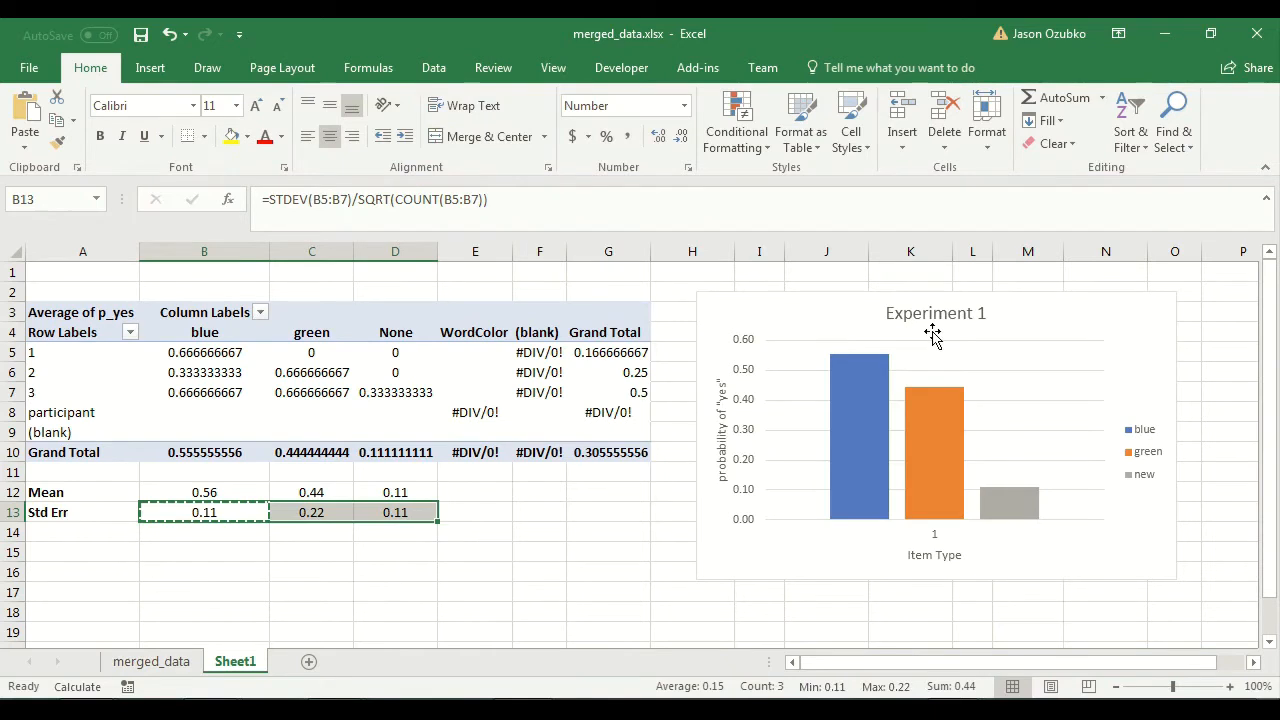
{"action": "left_click", "coordinate": [868, 371]}
{"action": "left_click", "coordinate": [945, 396]}
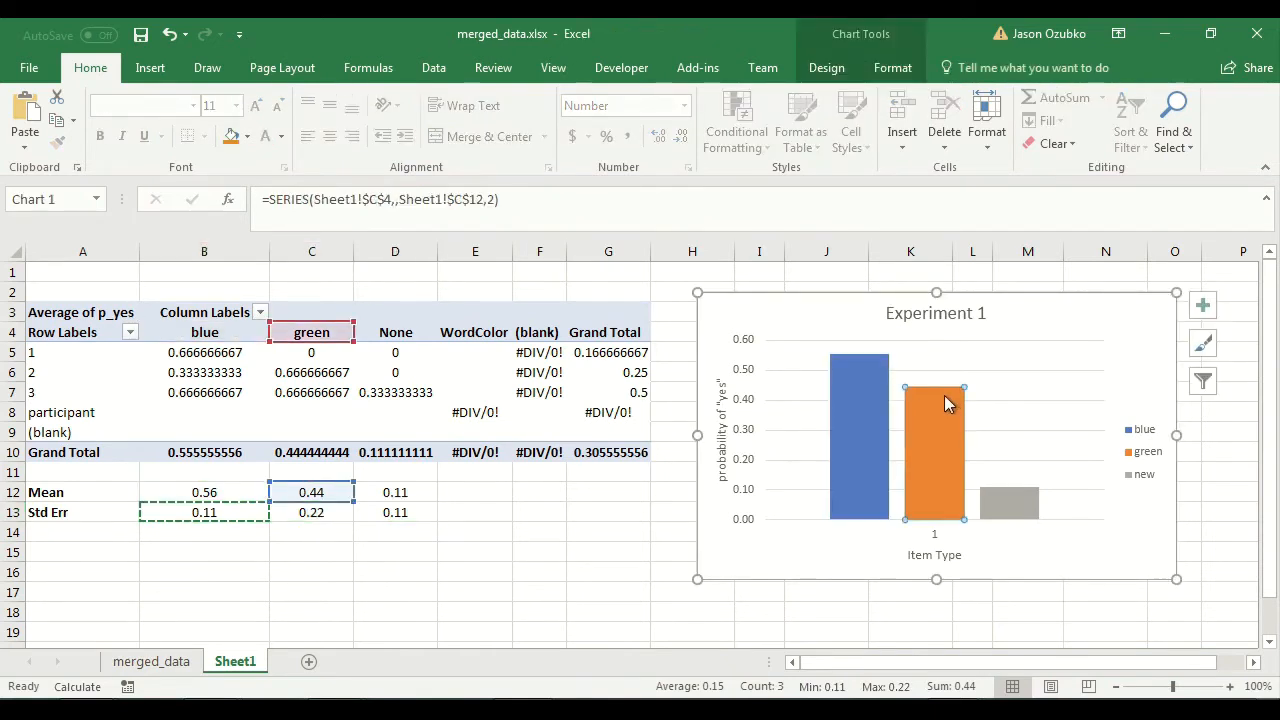
{"action": "left_click", "coordinate": [860, 368]}
{"action": "left_click", "coordinate": [938, 400]}
{"action": "left_click", "coordinate": [877, 364]}
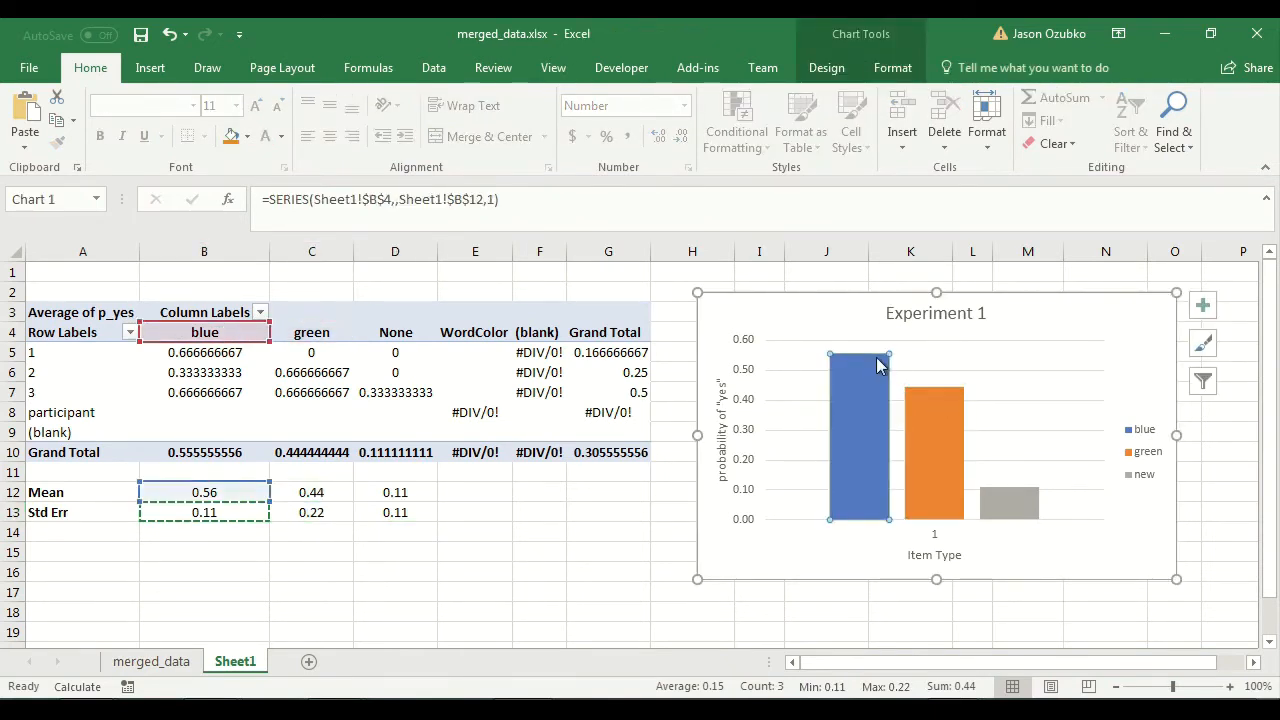
{"action": "left_click", "coordinate": [920, 400]}
{"action": "left_click", "coordinate": [842, 358]}
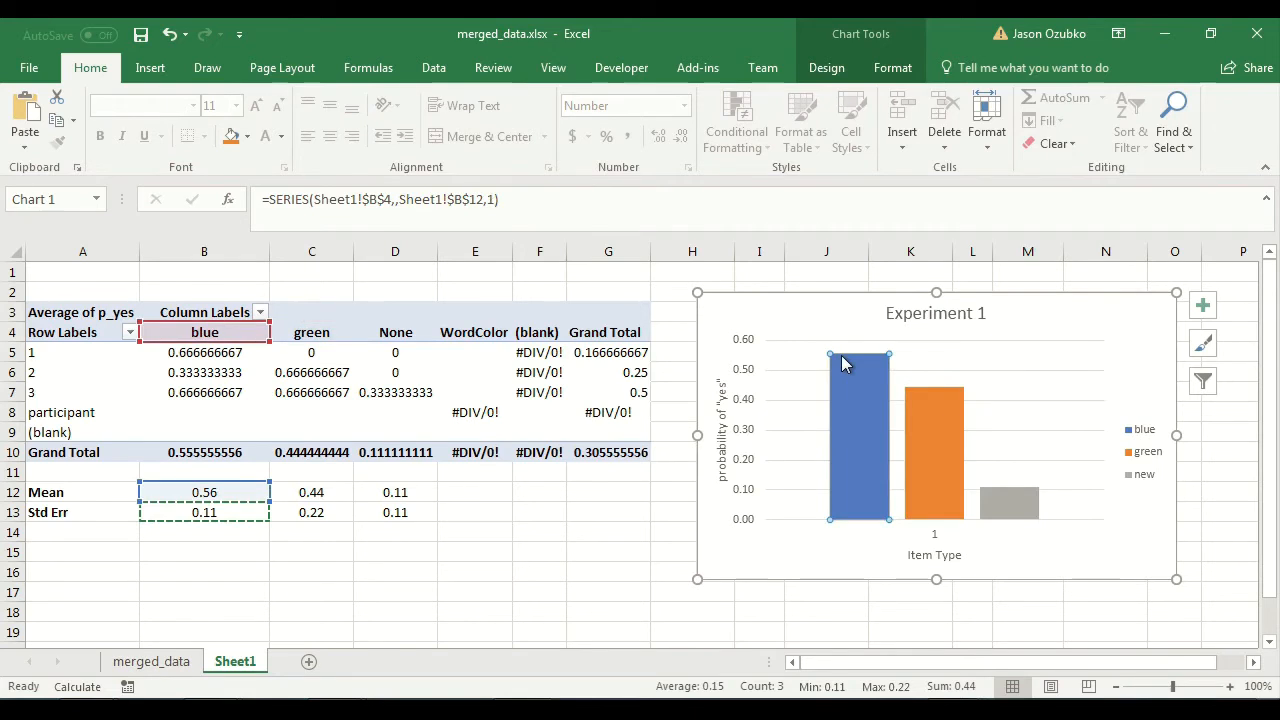
{"action": "left_click", "coordinate": [935, 399]}
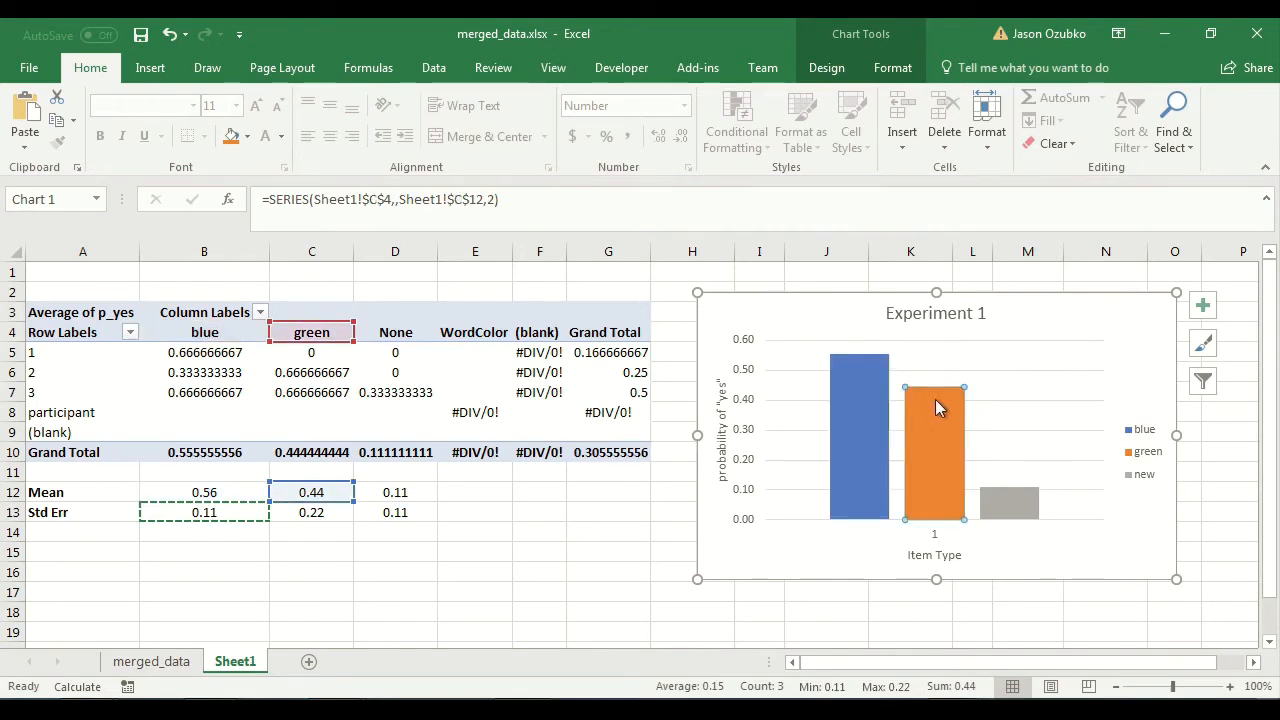
{"action": "scroll", "coordinate": [1200, 381], "scroll_direction": "right", "scroll_amount": 2}
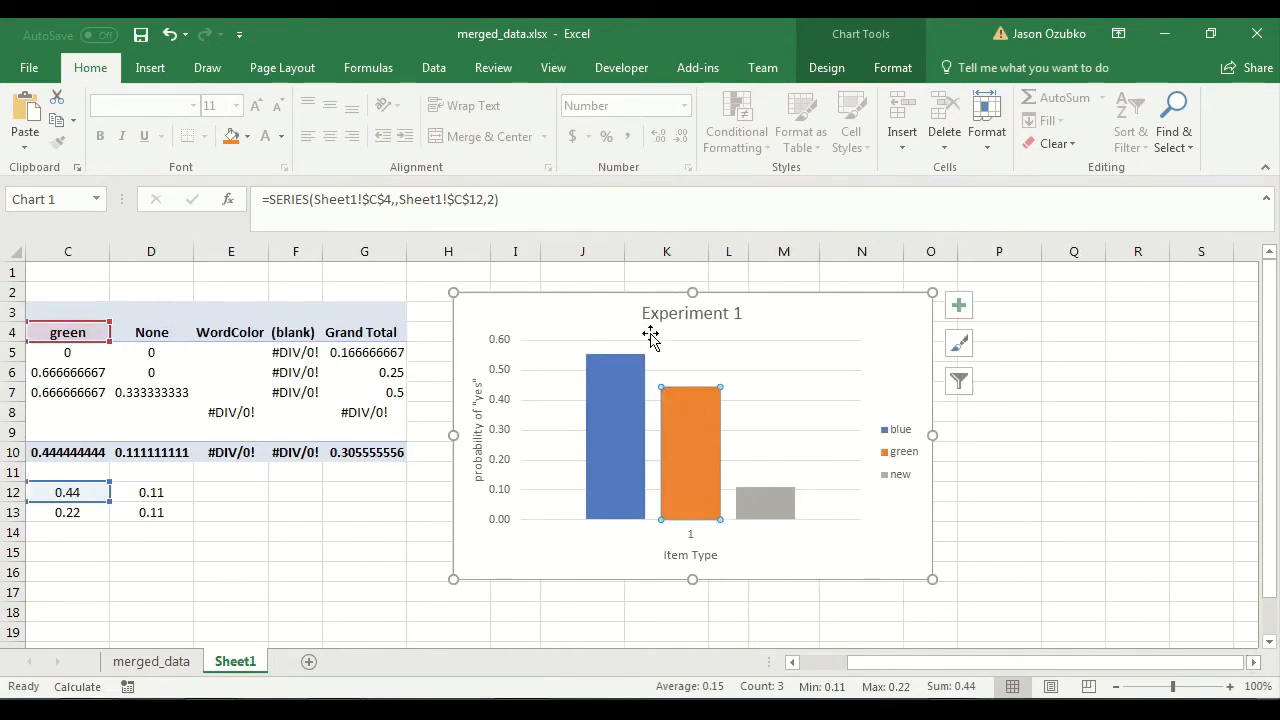
{"action": "mouse_move", "coordinate": [614, 352]}
{"action": "left_click_drag", "start_coordinate": [955, 663], "coordinate": [893, 662]}
{"action": "left_click", "coordinate": [860, 601]}
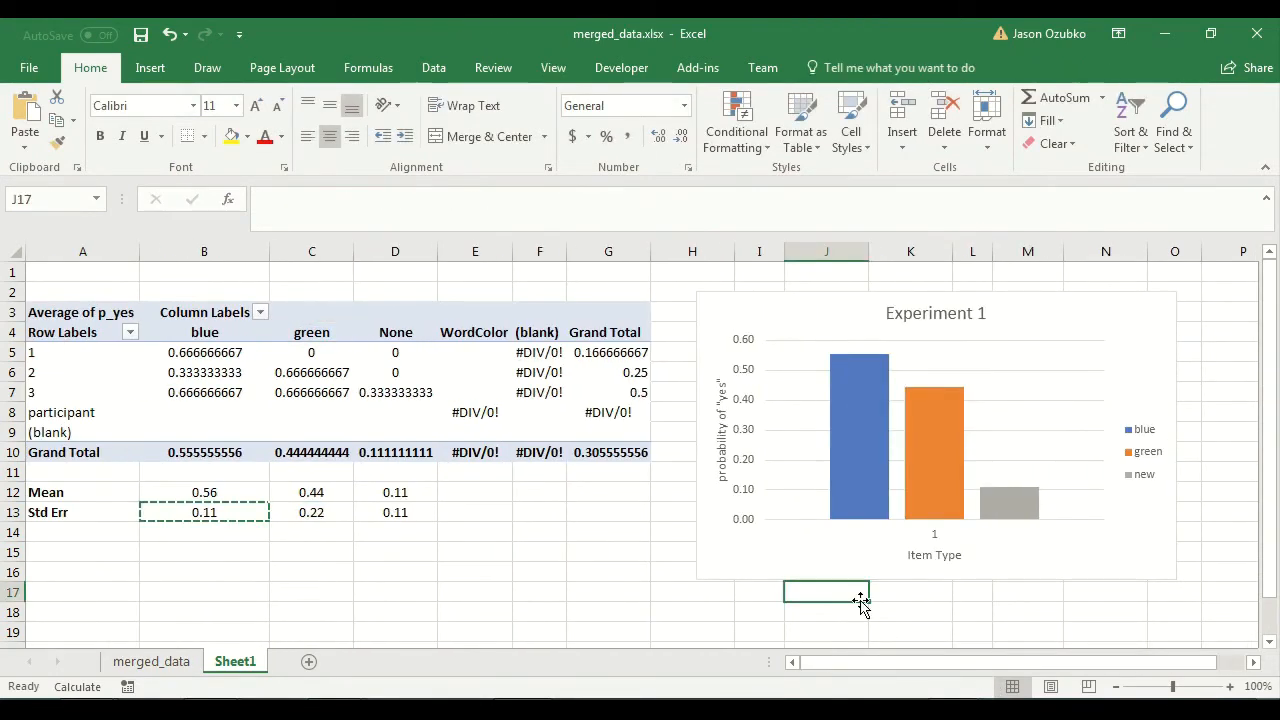
Examine the blue, green and new columns as separate series of the chart.
{"action": "left_click", "coordinate": [873, 386]}
{"action": "left_click", "coordinate": [935, 420]}
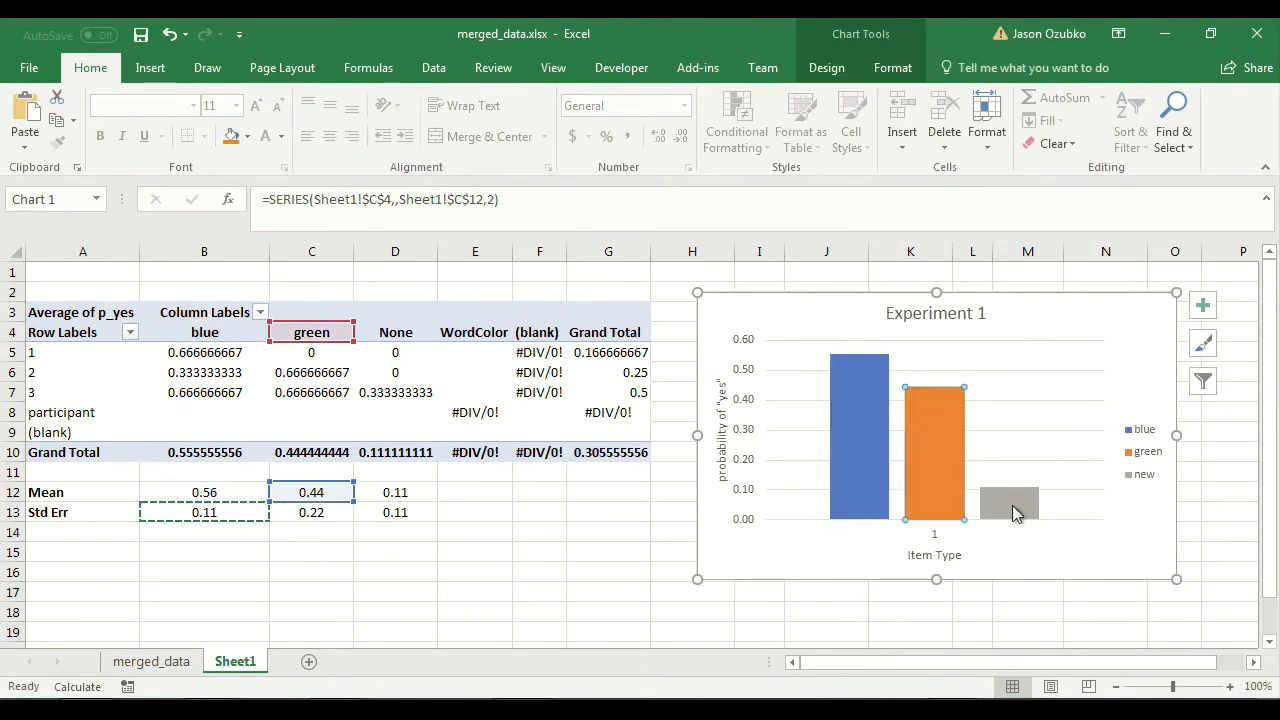
{"action": "left_click", "coordinate": [1027, 511]}
{"action": "left_click", "coordinate": [922, 418]}
{"action": "left_click", "coordinate": [864, 384]}
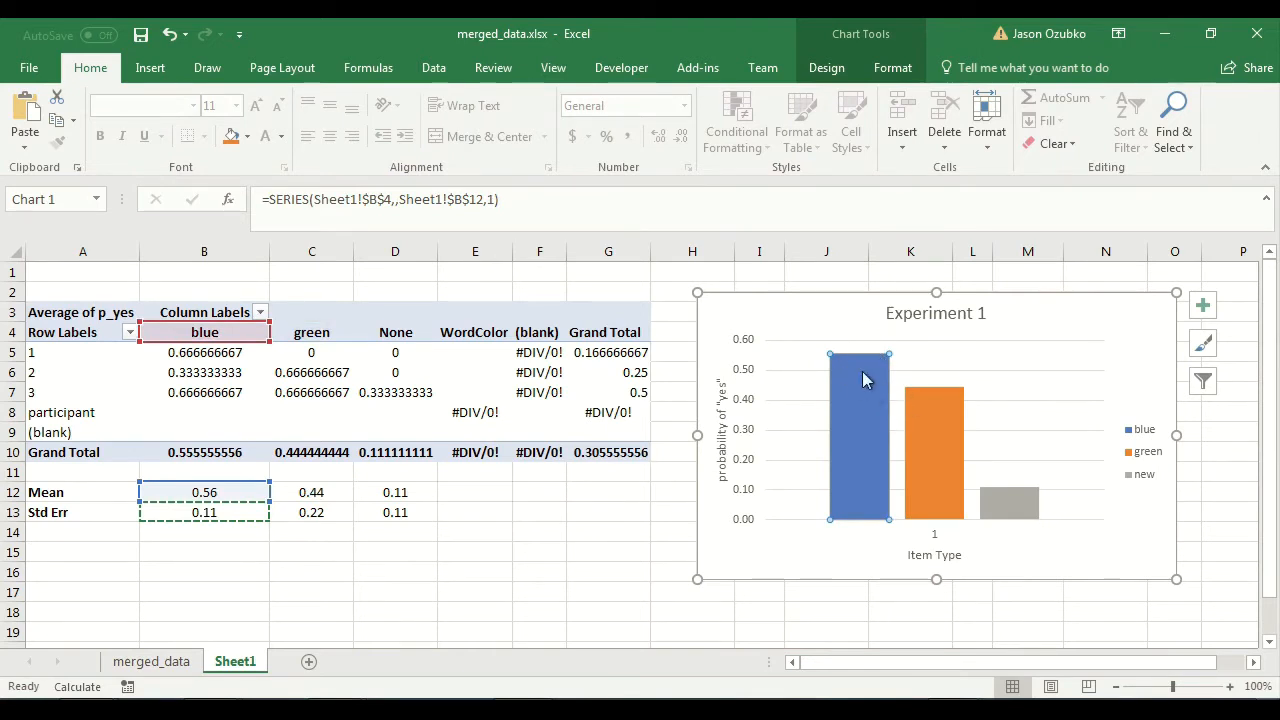
{"action": "left_click", "coordinate": [948, 415]}
{"action": "left_click", "coordinate": [849, 372]}
{"action": "left_click", "coordinate": [919, 411]}
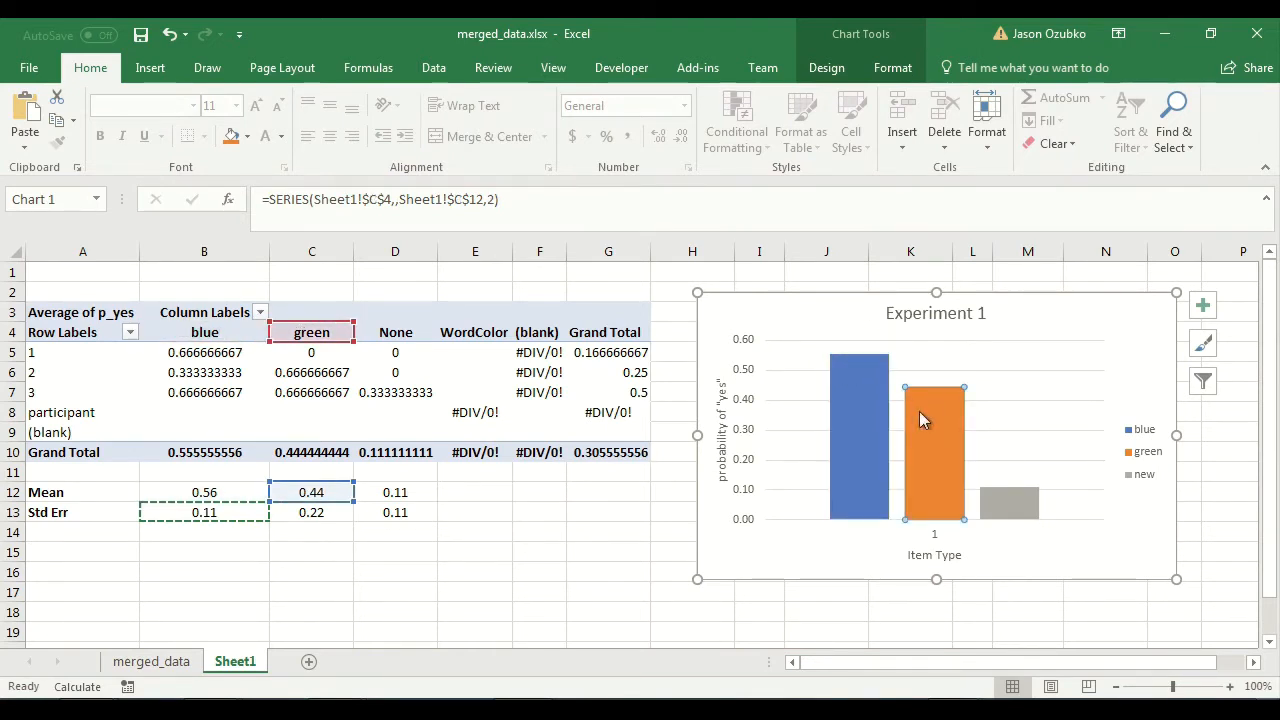
{"action": "left_click", "coordinate": [851, 402]}
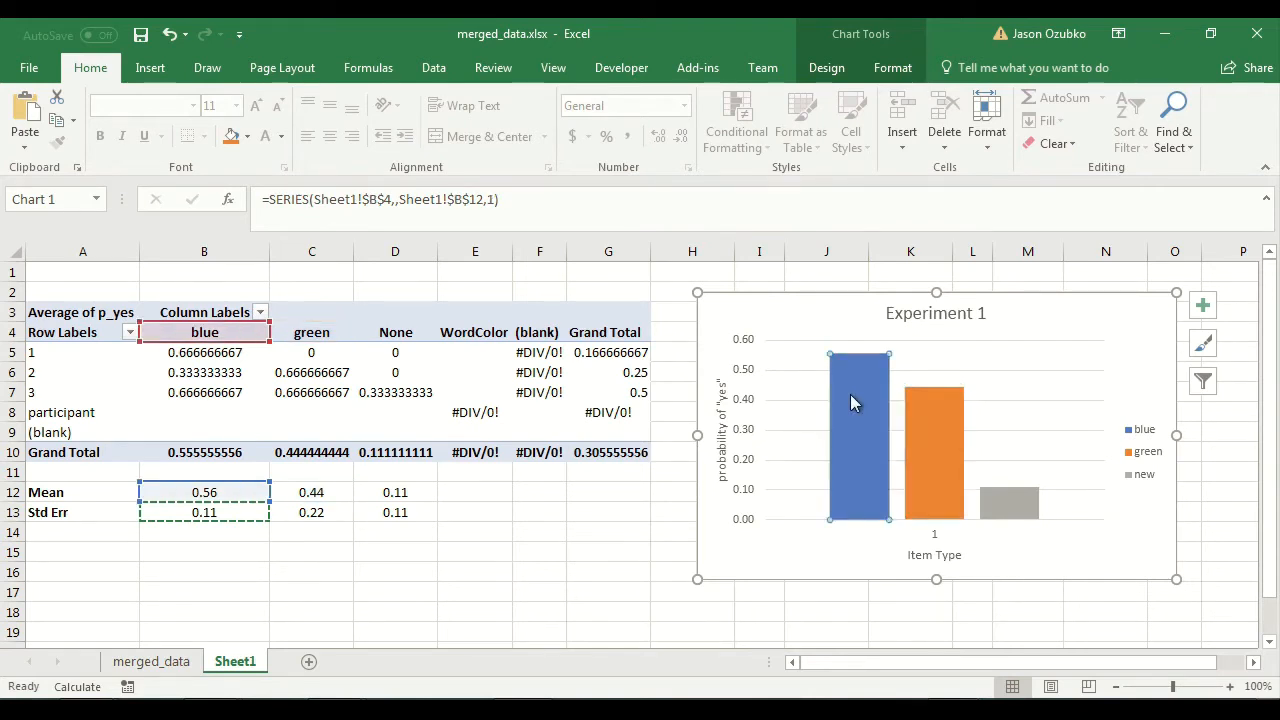
{"action": "left_click", "coordinate": [622, 551]}
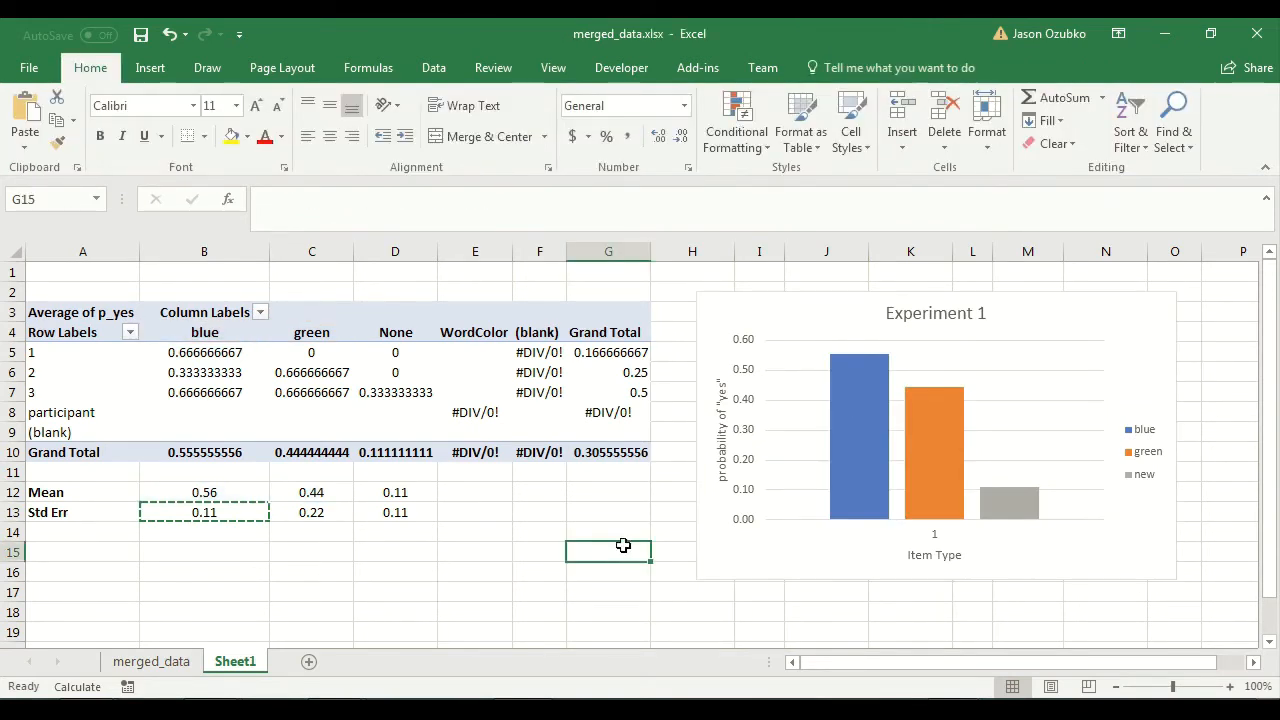
Add error bars to the blue series and open their detailed formatting options.
{"action": "left_click", "coordinate": [858, 467]}
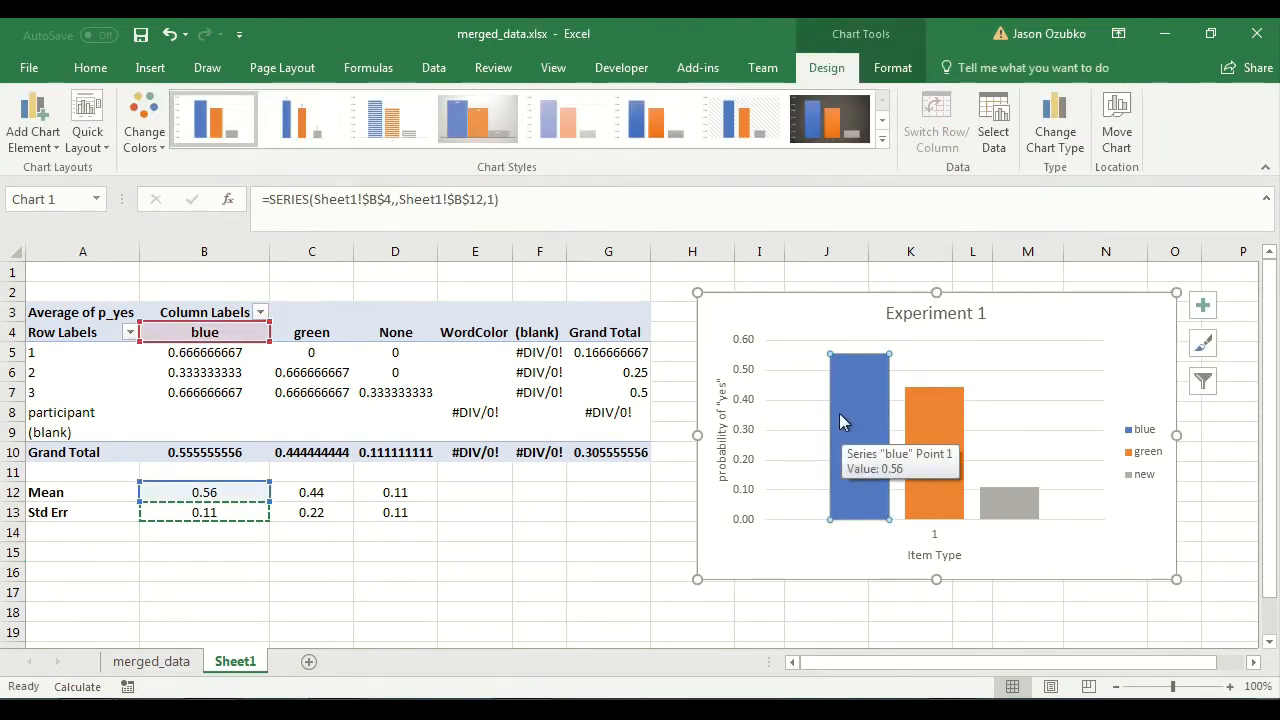
{"action": "left_click", "coordinate": [36, 128]}
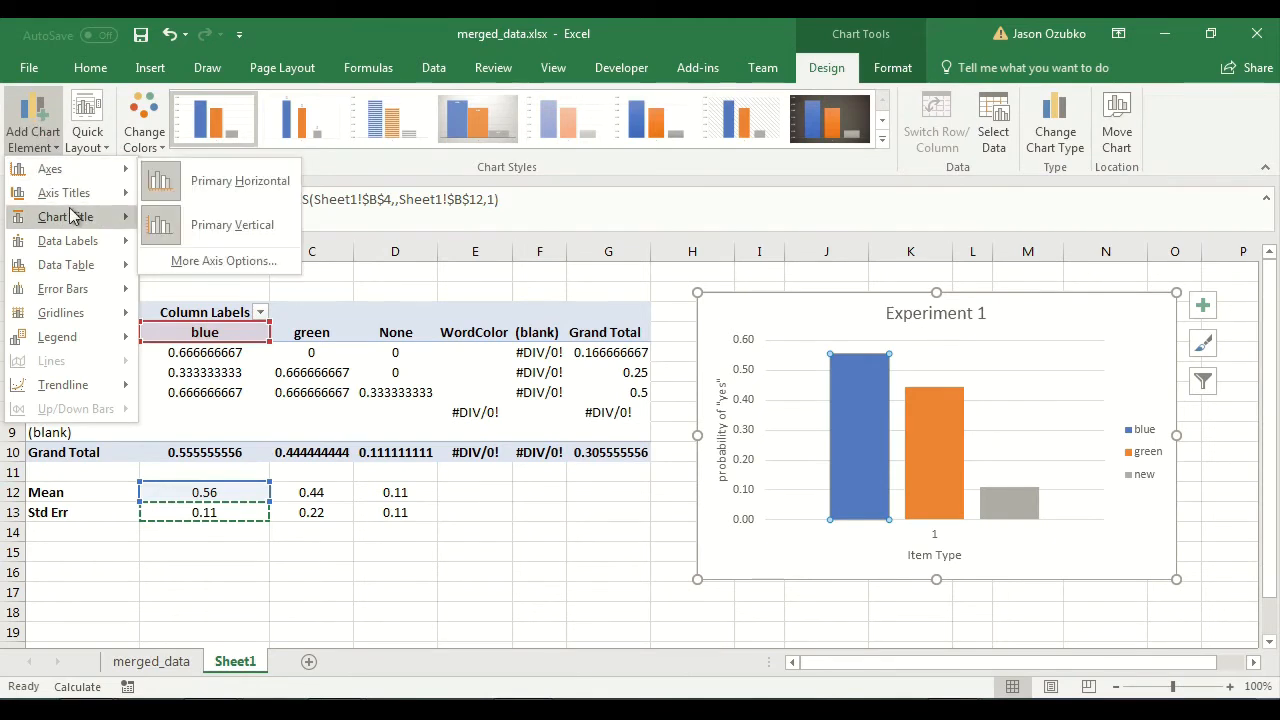
{"action": "mouse_move", "coordinate": [90, 300]}
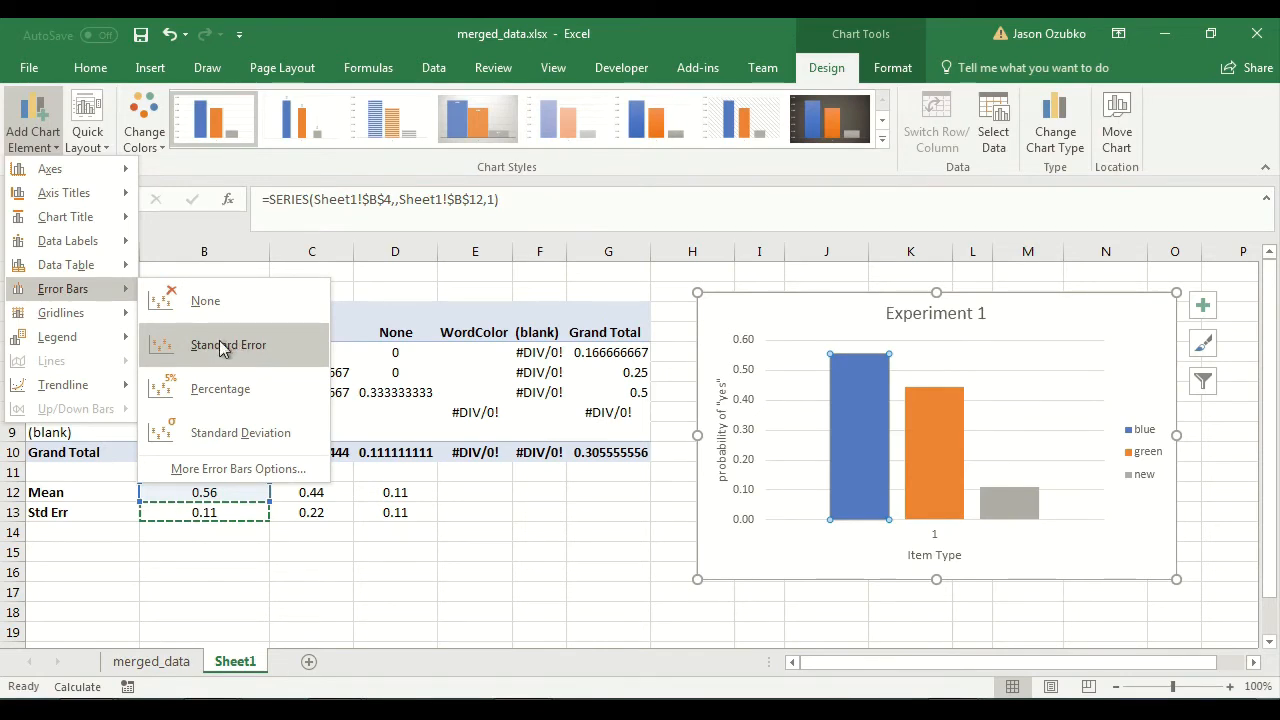
{"action": "left_click", "coordinate": [238, 469]}
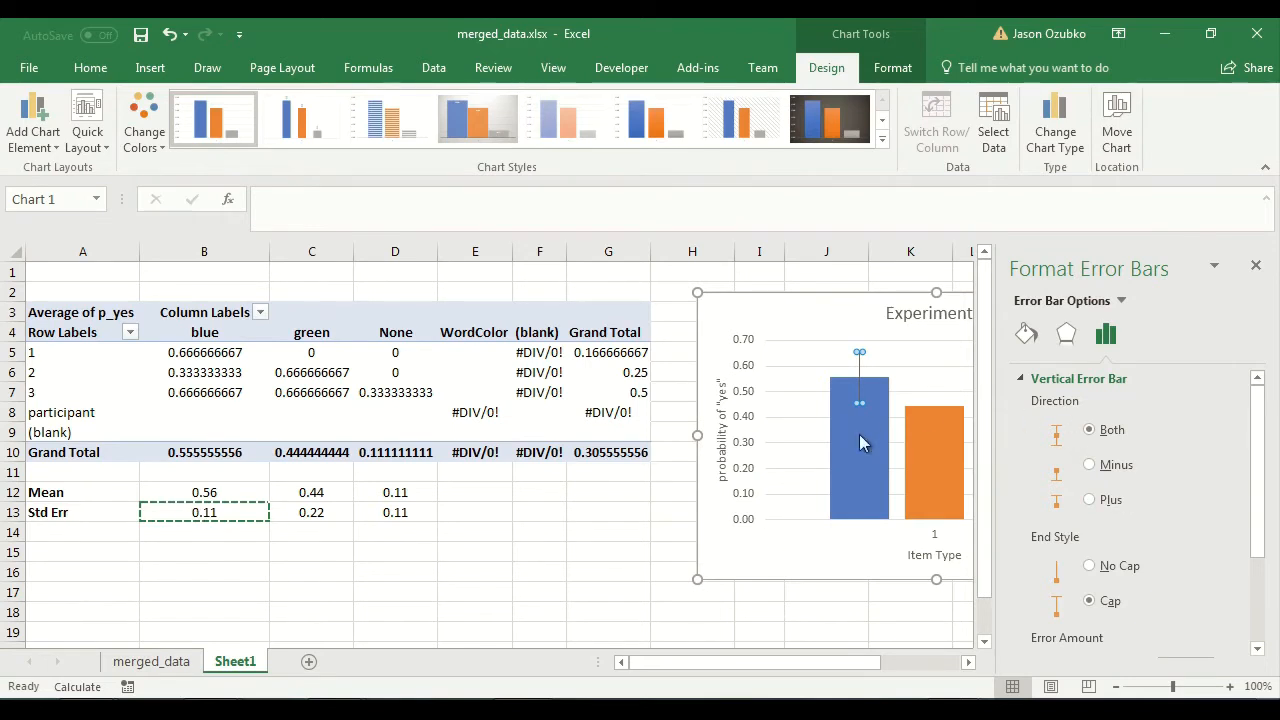
Try a fixed value of 0.11 as the error amount for the blue series' error bars.
{"action": "scroll", "coordinate": [1277, 525], "scroll_direction": "down", "scroll_amount": 1}
{"action": "left_click_drag", "start_coordinate": [1277, 525], "coordinate": [1277, 610]}
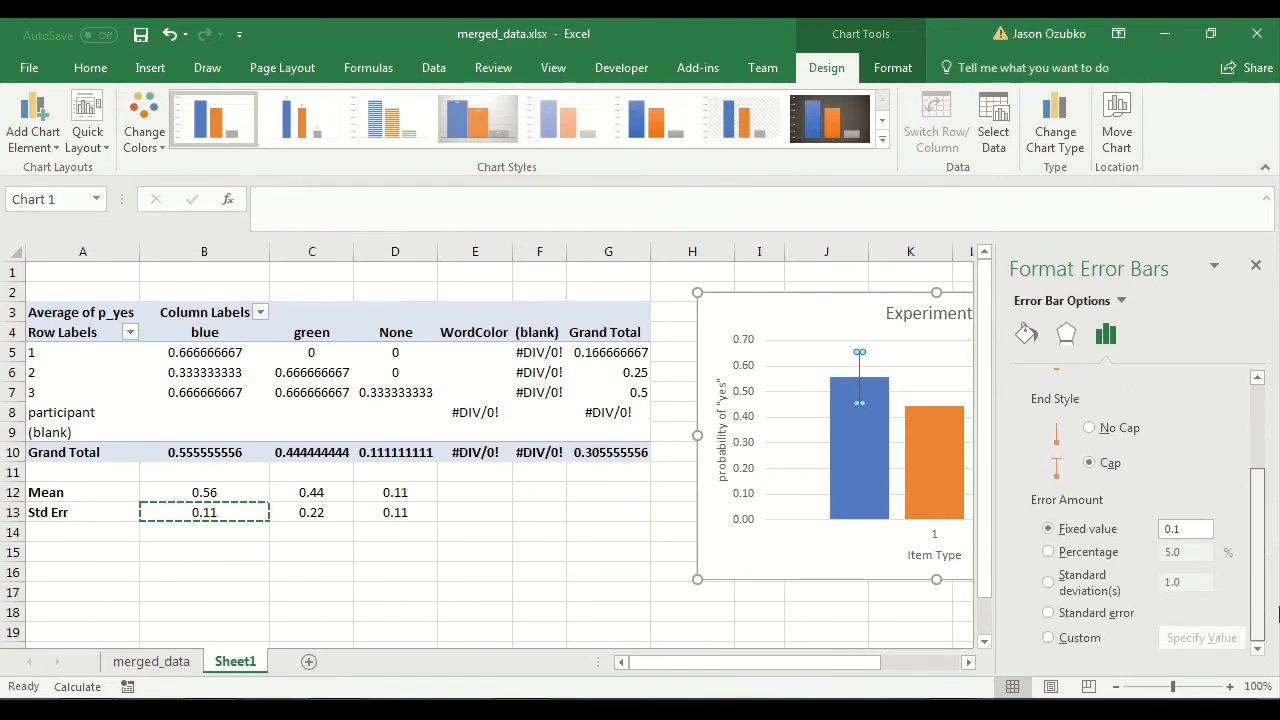
{"action": "left_click", "coordinate": [1188, 531]}
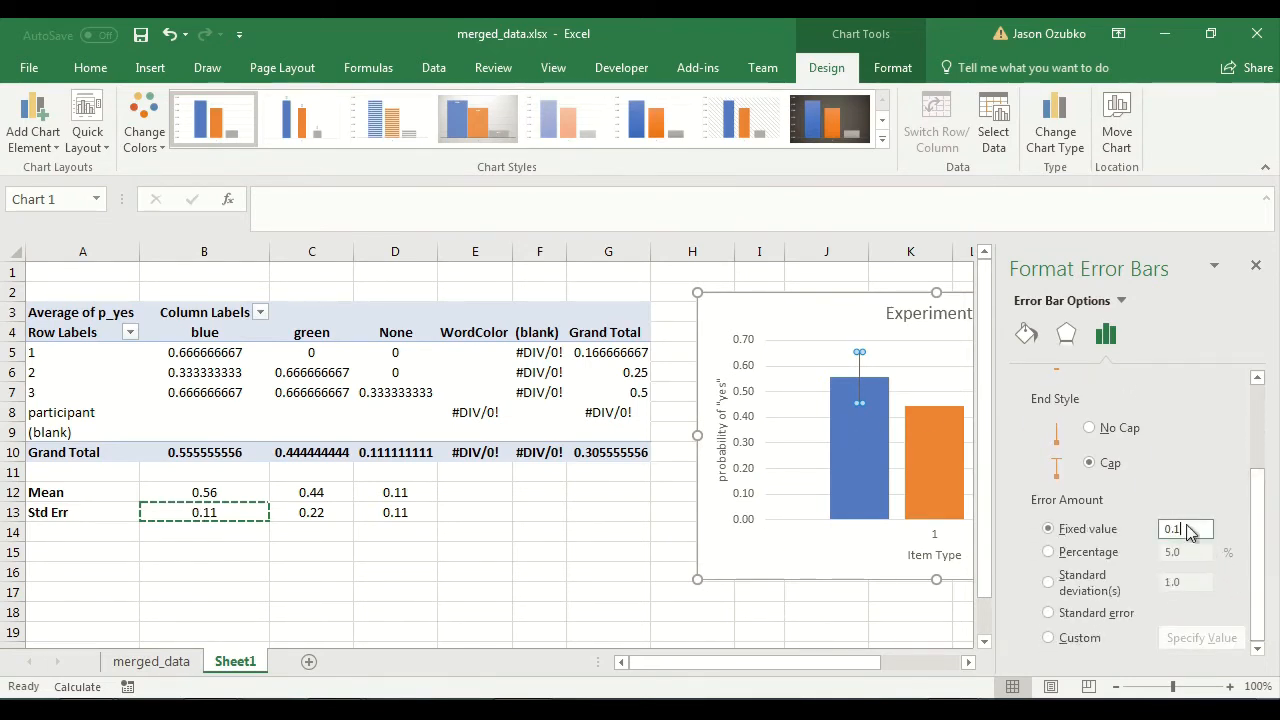
{"action": "type", "text": "1"}
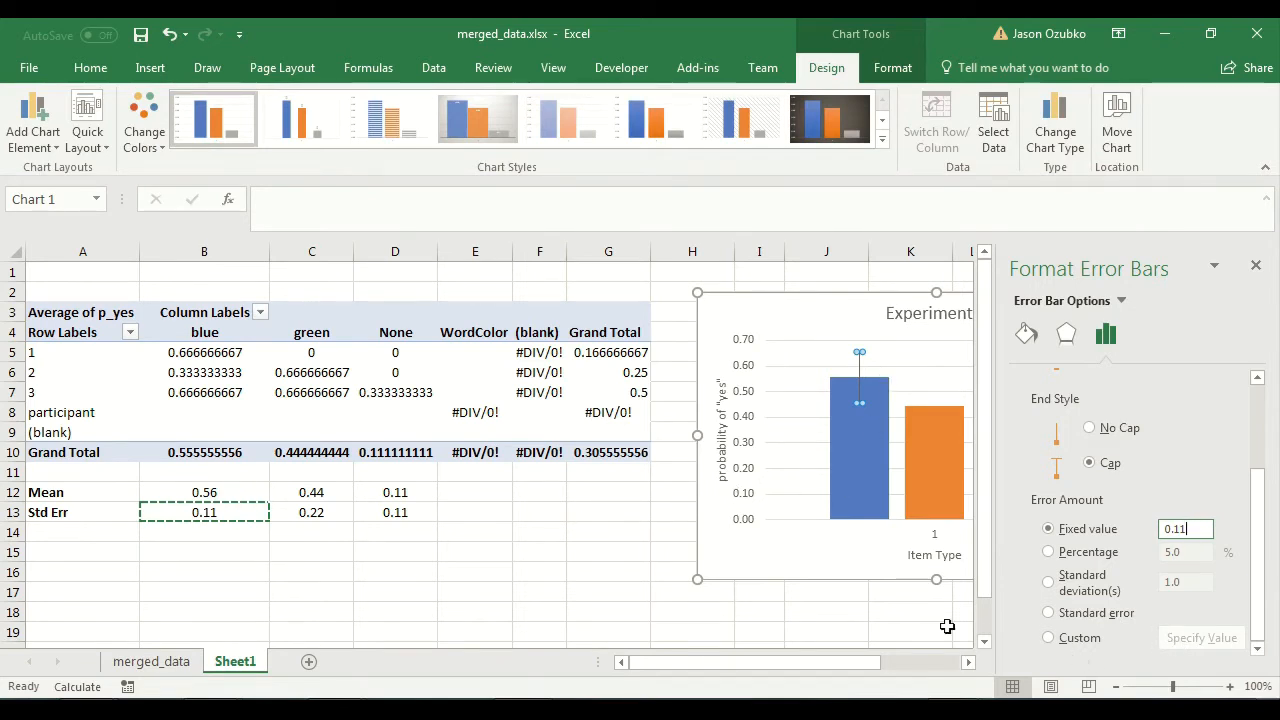
Switch the blue series' error amount to Custom, using cell B13 on Sheet1 for both the positive and negative error values.
{"action": "left_click", "coordinate": [1060, 638]}
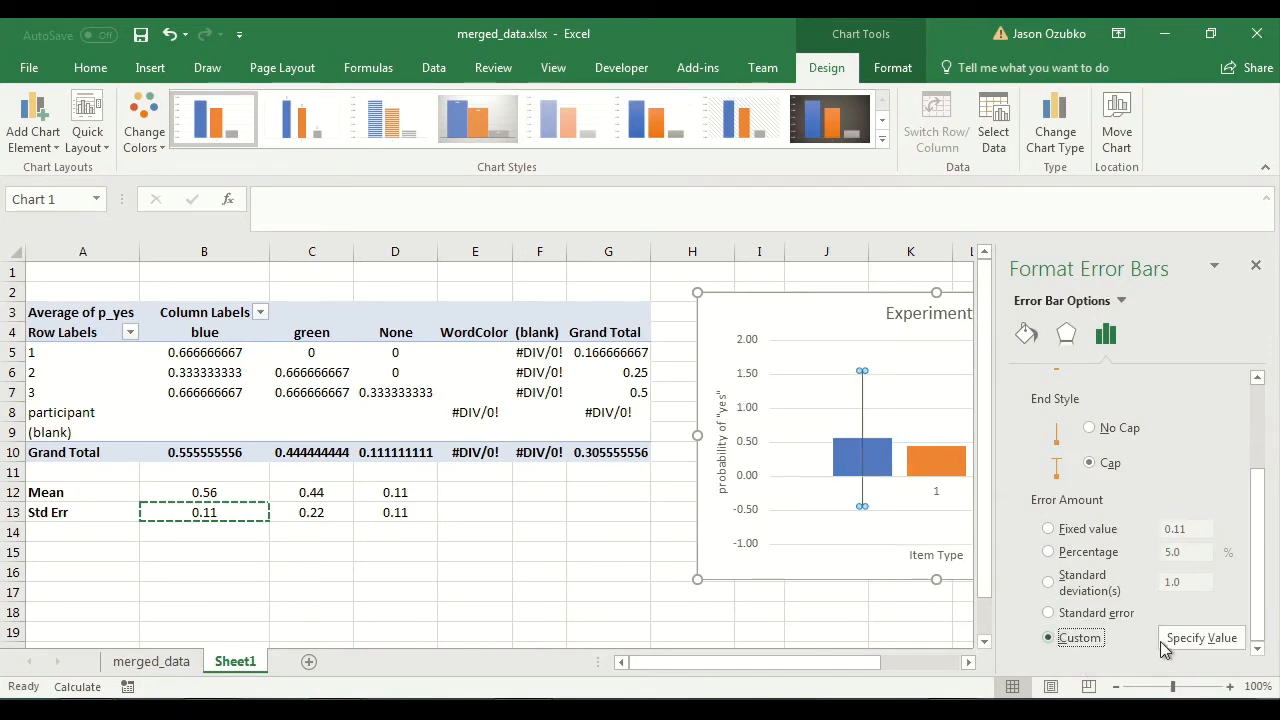
{"action": "left_click", "coordinate": [1191, 648]}
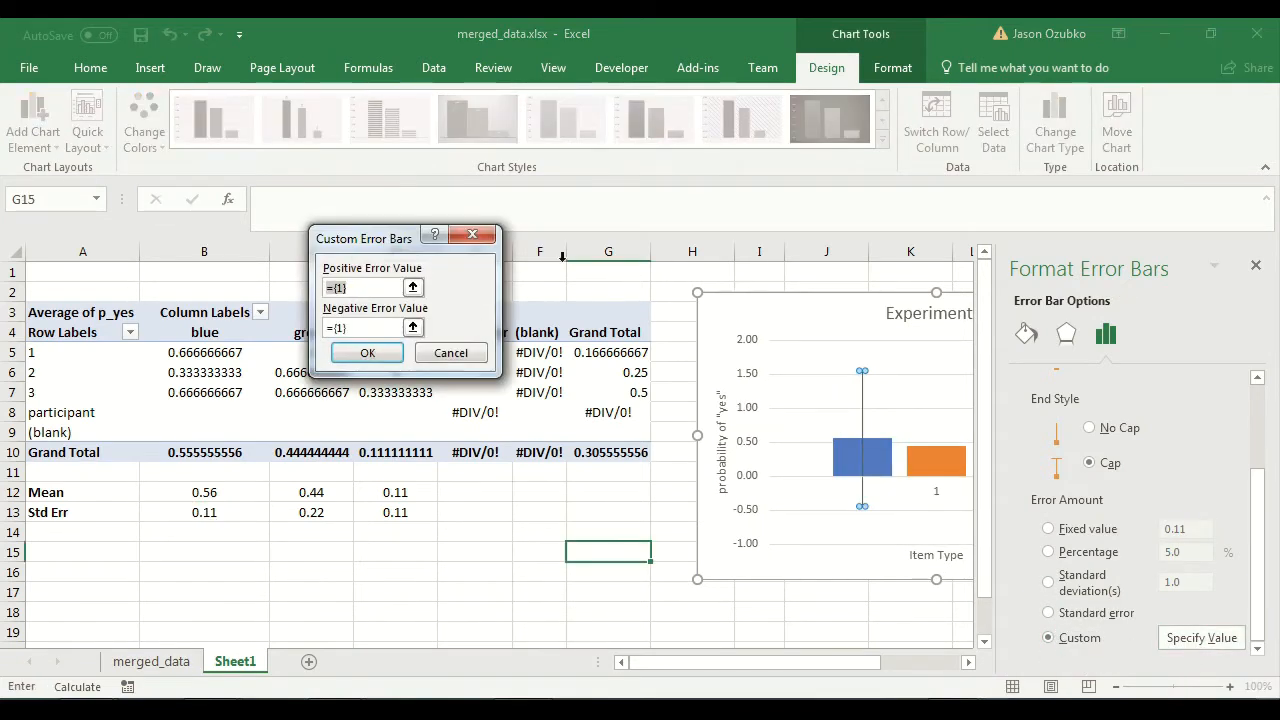
{"action": "left_click_drag", "start_coordinate": [368, 240], "coordinate": [613, 376]}
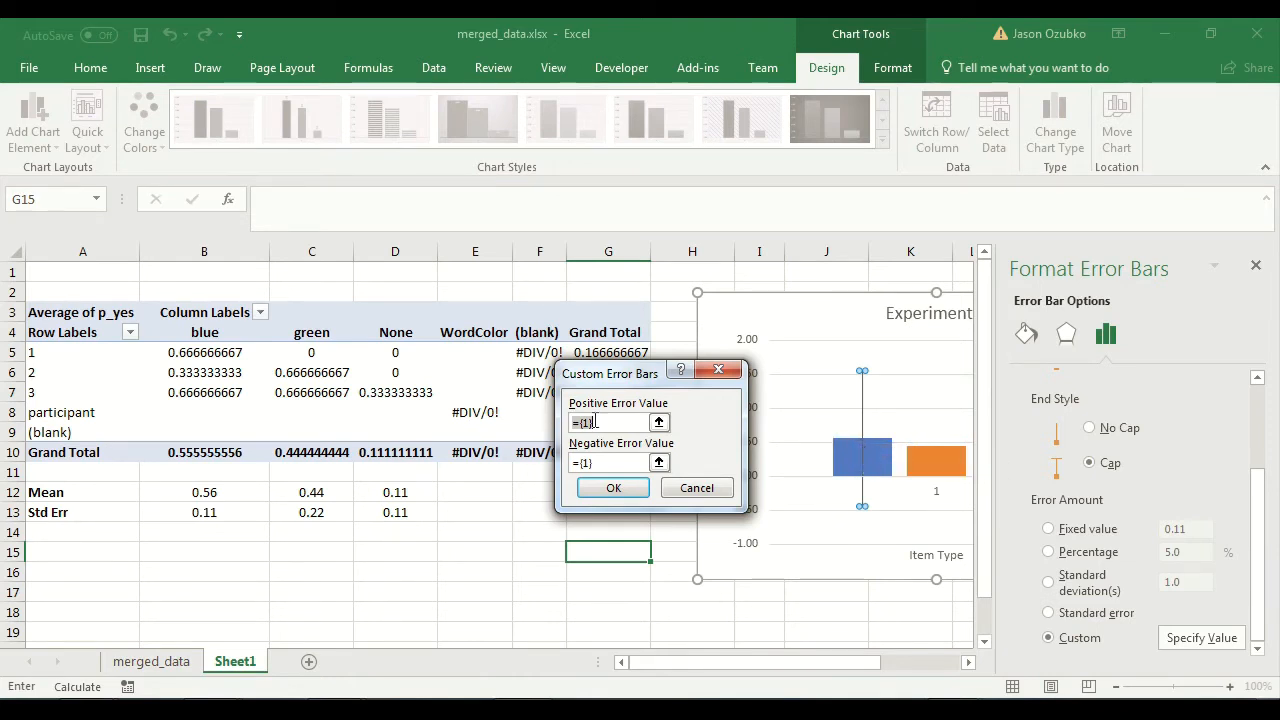
{"action": "key", "text": "BackSpace"}
{"action": "left_click_drag", "start_coordinate": [606, 463], "coordinate": [566, 463]}
{"action": "key", "text": "BackSpace"}
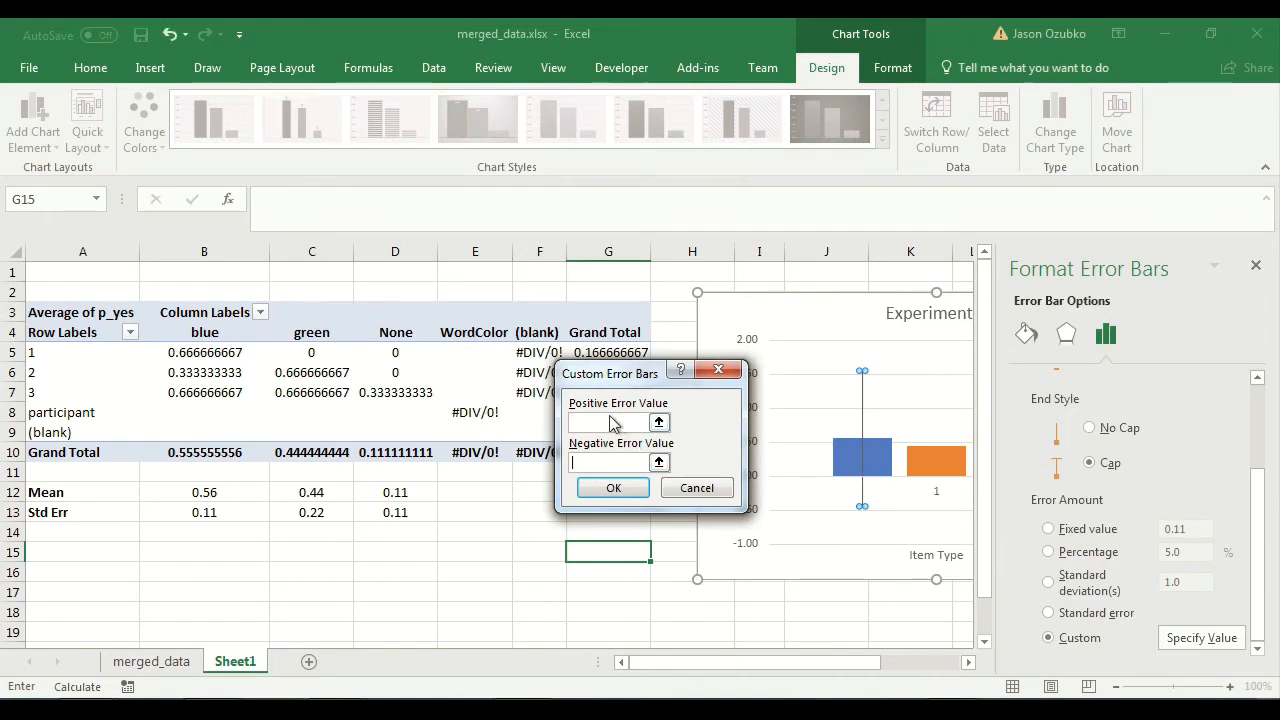
{"action": "left_click", "coordinate": [208, 510]}
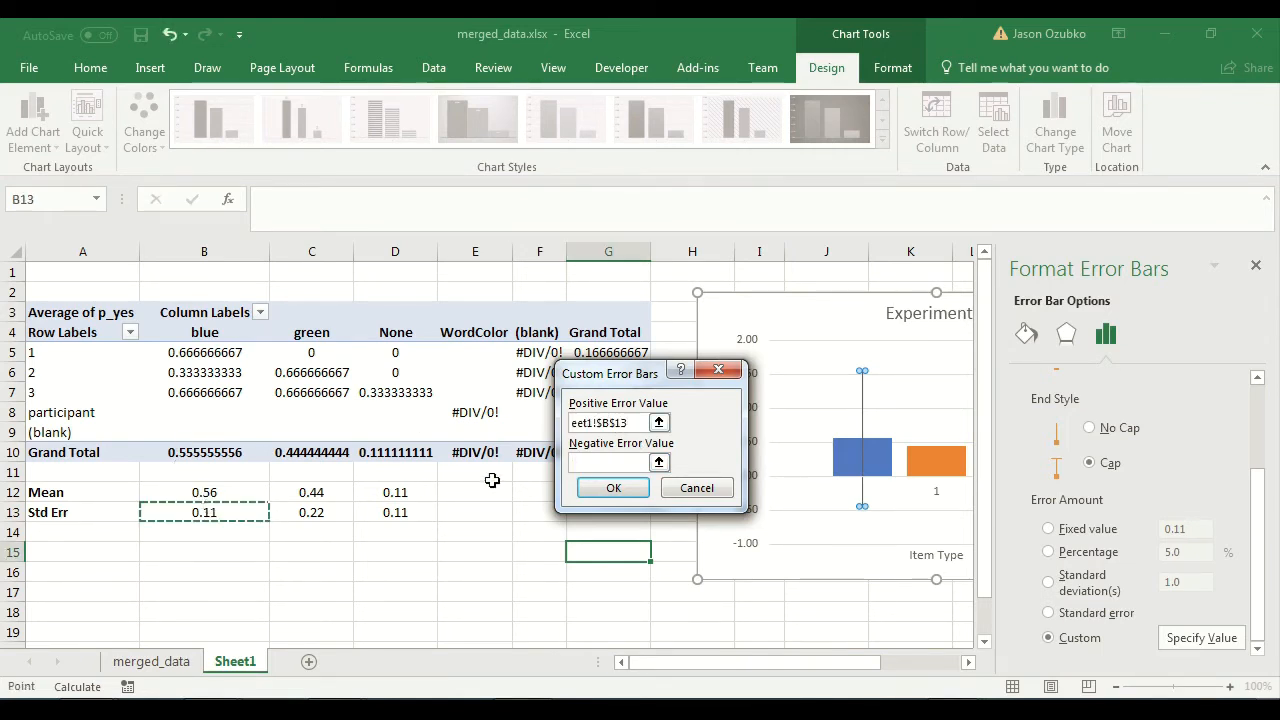
{"action": "left_click", "coordinate": [597, 463]}
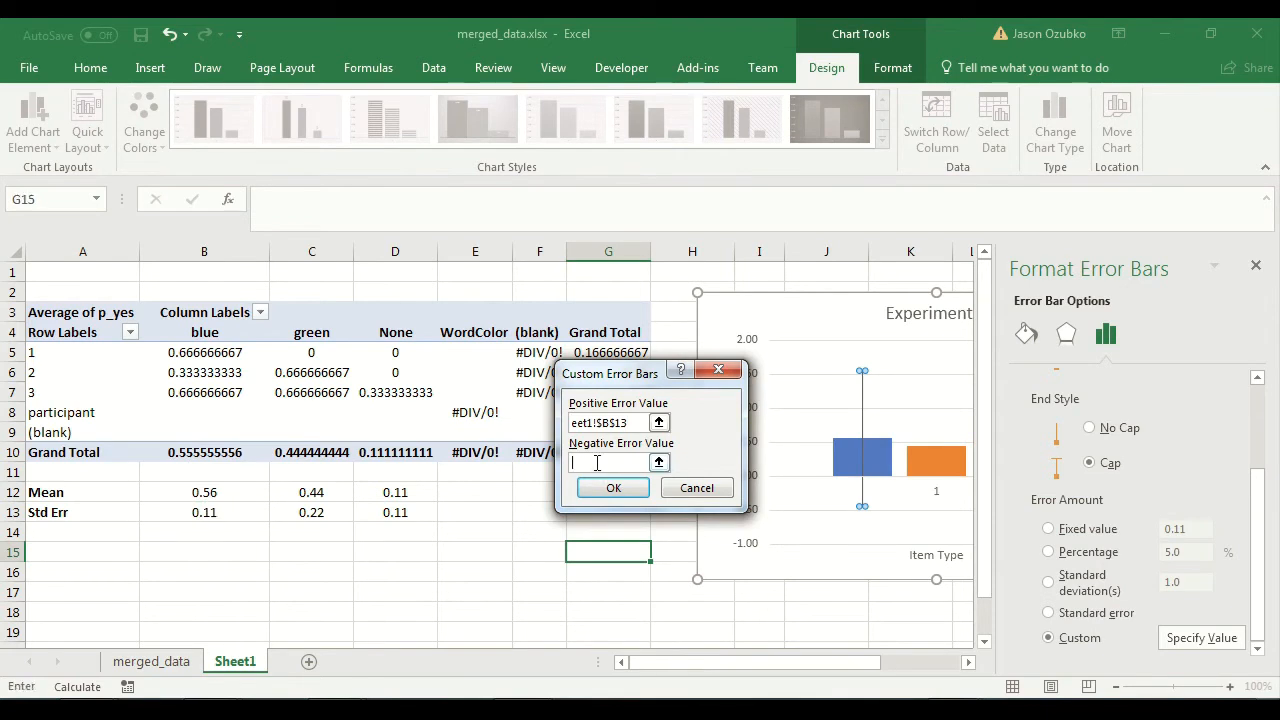
{"action": "left_click", "coordinate": [221, 512]}
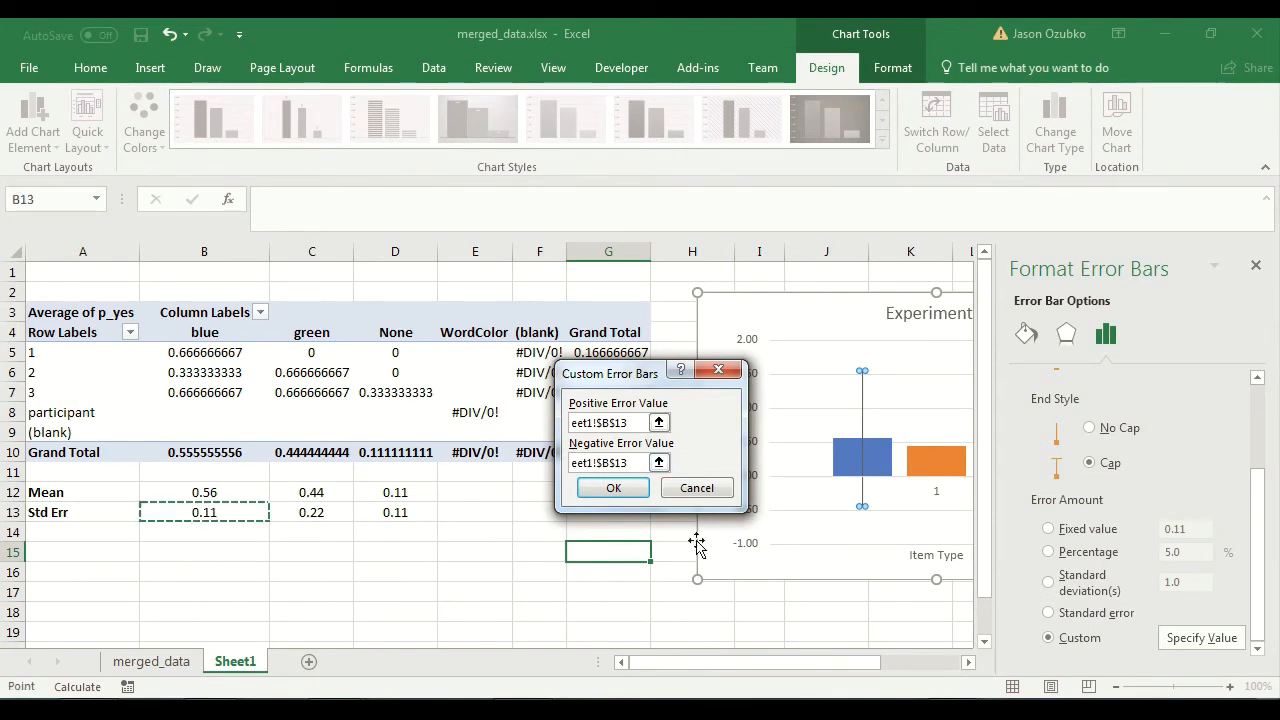
{"action": "left_click", "coordinate": [610, 490]}
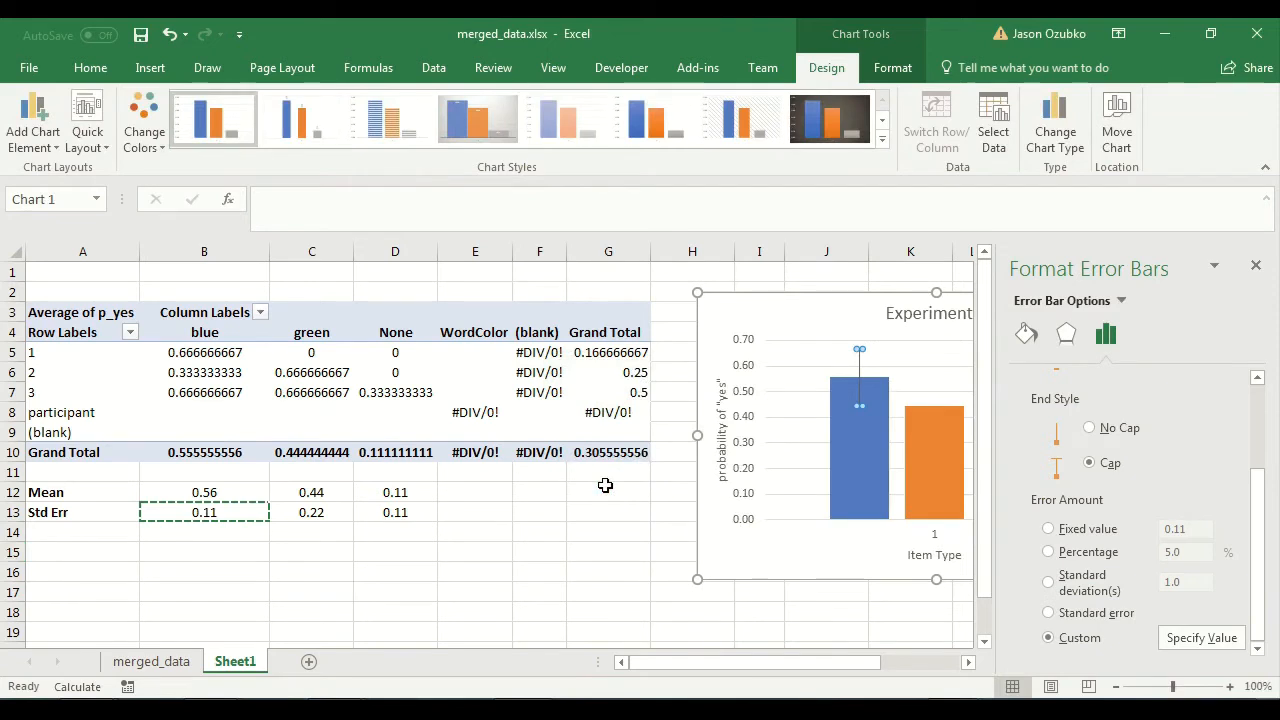
Add error bars to the green series and open their detailed formatting options.
{"action": "left_click", "coordinate": [818, 393]}
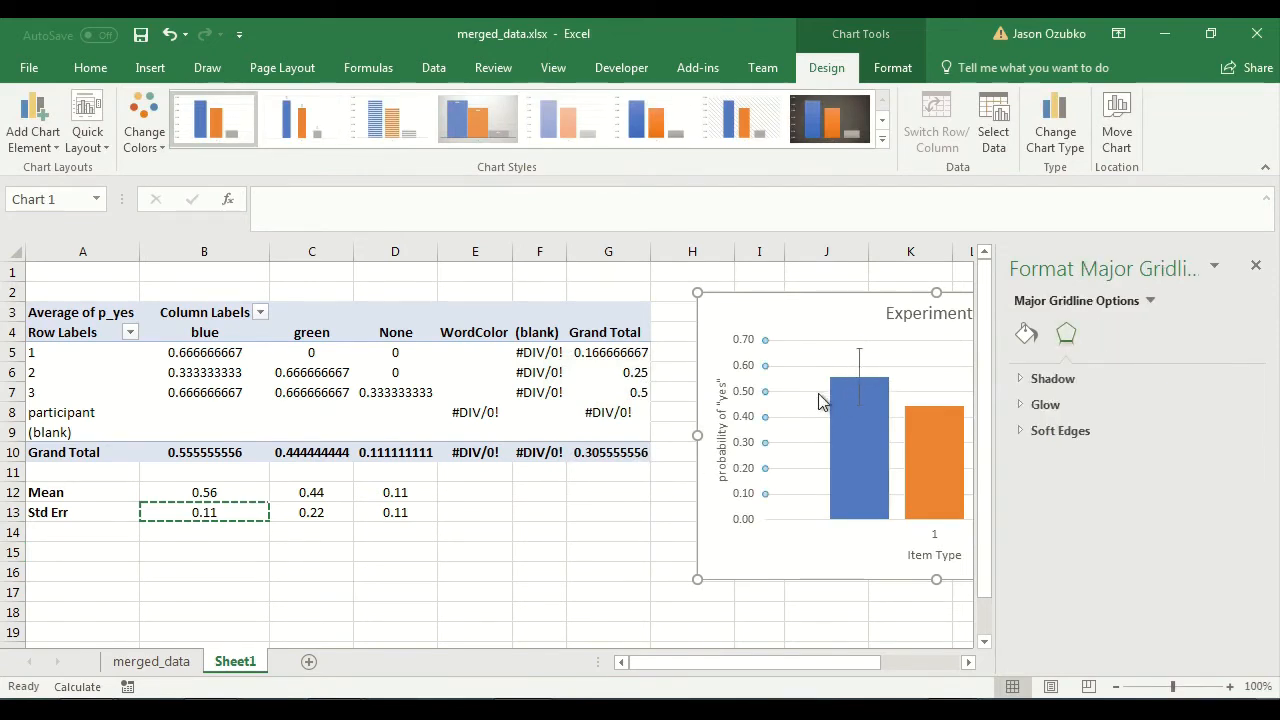
{"action": "left_click_drag", "start_coordinate": [865, 677], "coordinate": [920, 674]}
{"action": "left_click", "coordinate": [896, 452]}
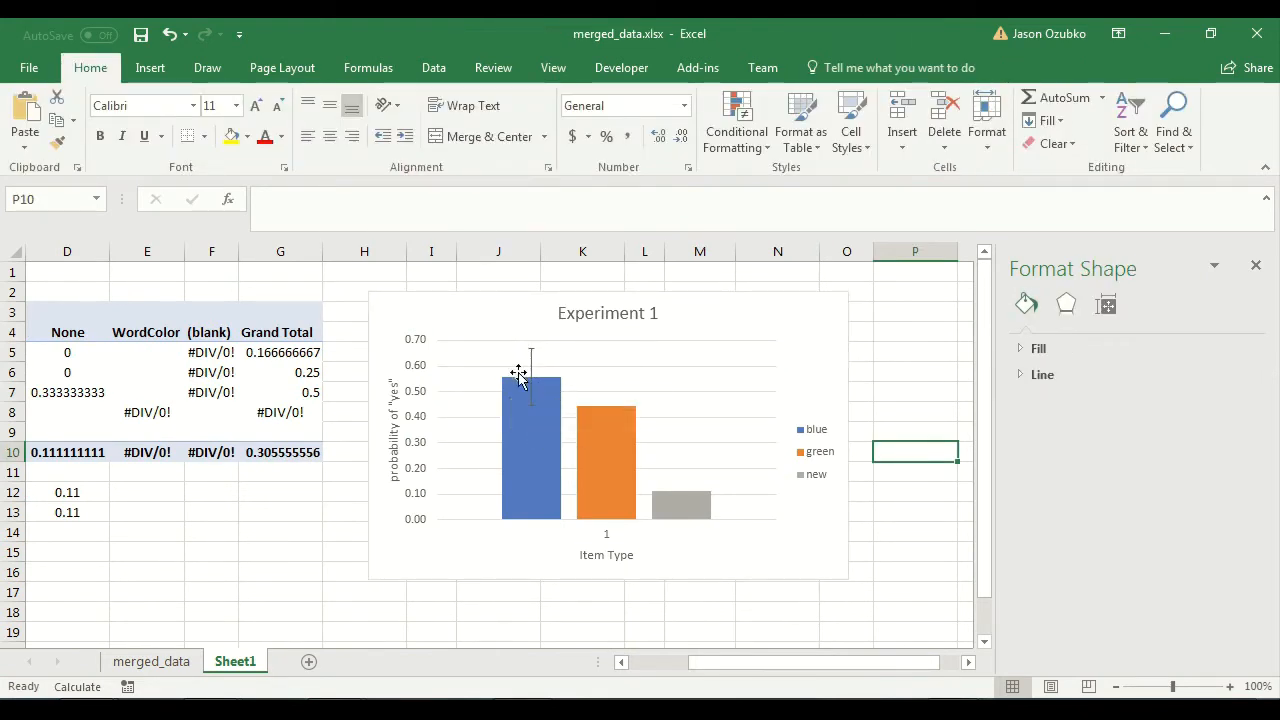
{"action": "left_click", "coordinate": [602, 430]}
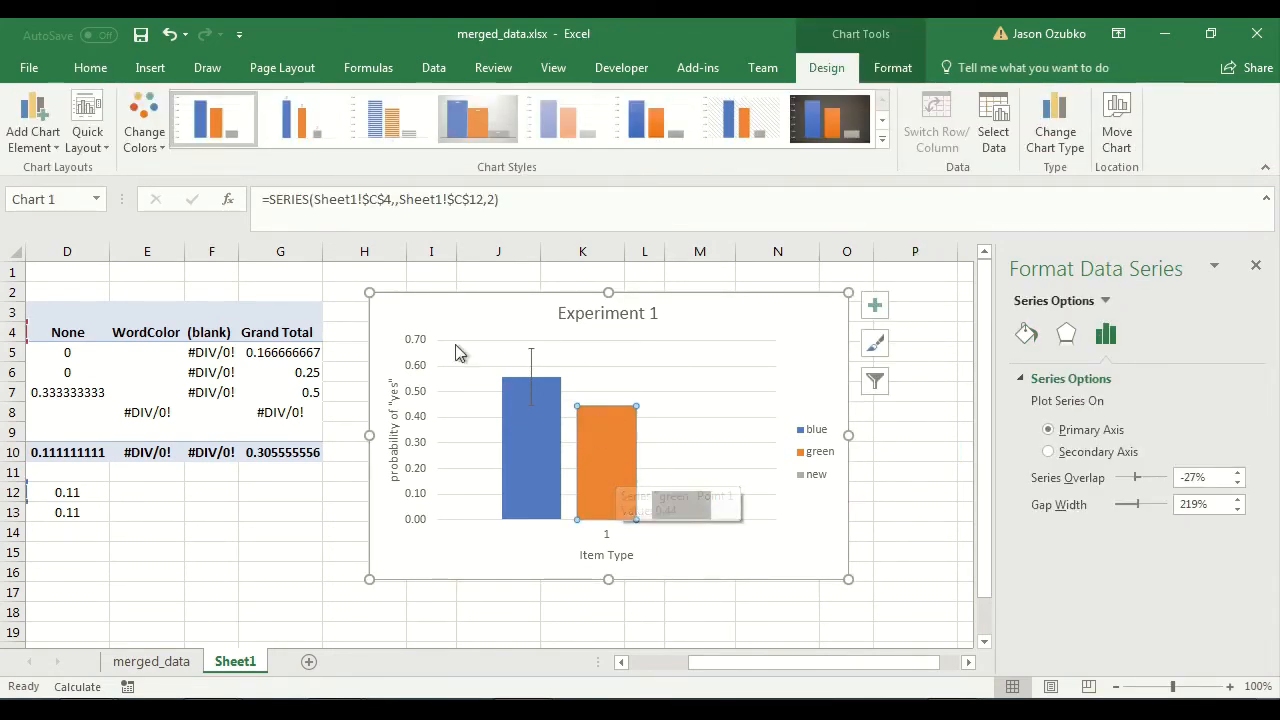
{"action": "left_click", "coordinate": [24, 128]}
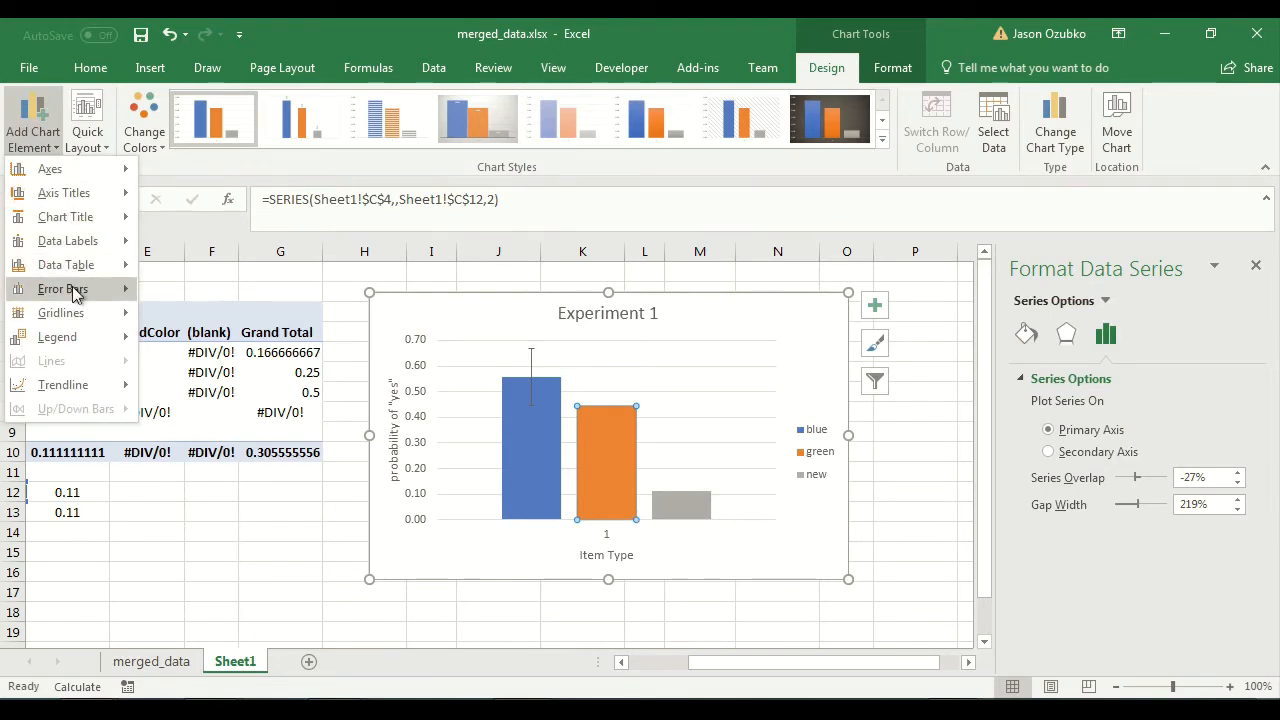
{"action": "mouse_move", "coordinate": [134, 295]}
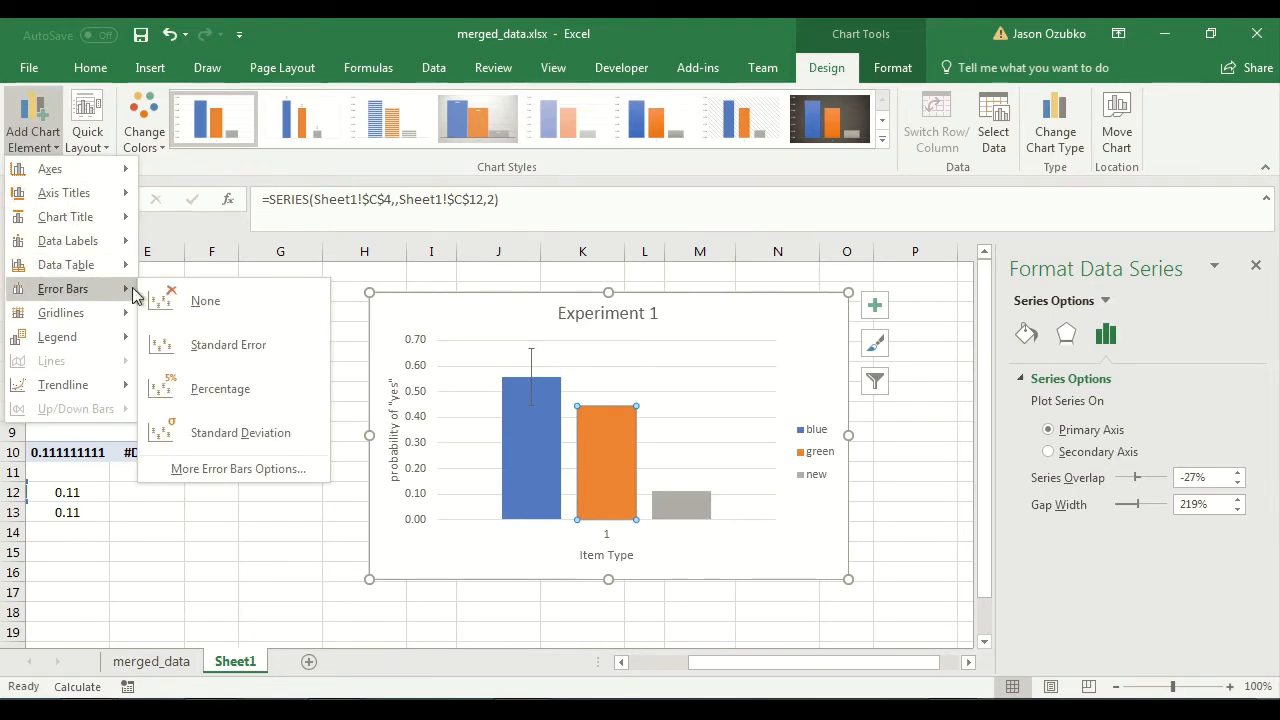
{"action": "left_click", "coordinate": [221, 470]}
{"action": "left_click_drag", "start_coordinate": [1258, 517], "coordinate": [1257, 638]}
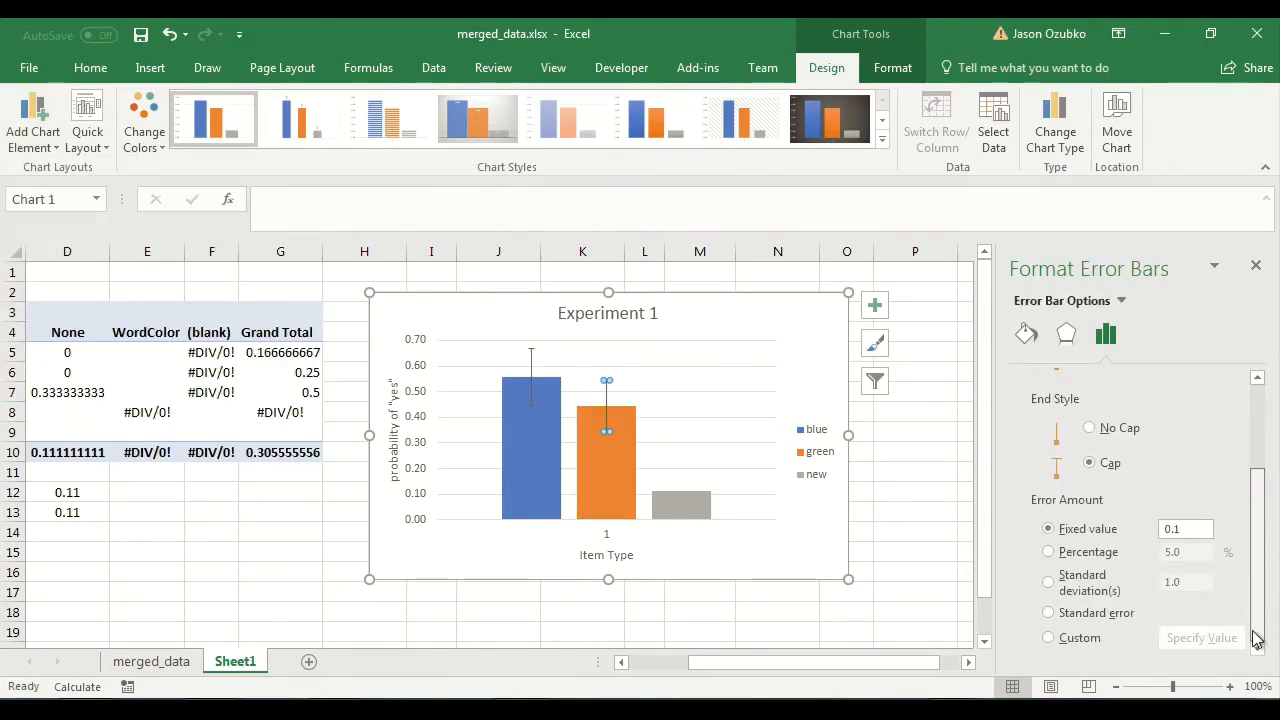
Switch the green series' error amount to Custom, using cell C13 on Sheet1 for both the positive and negative error values.
{"action": "left_click", "coordinate": [1058, 640]}
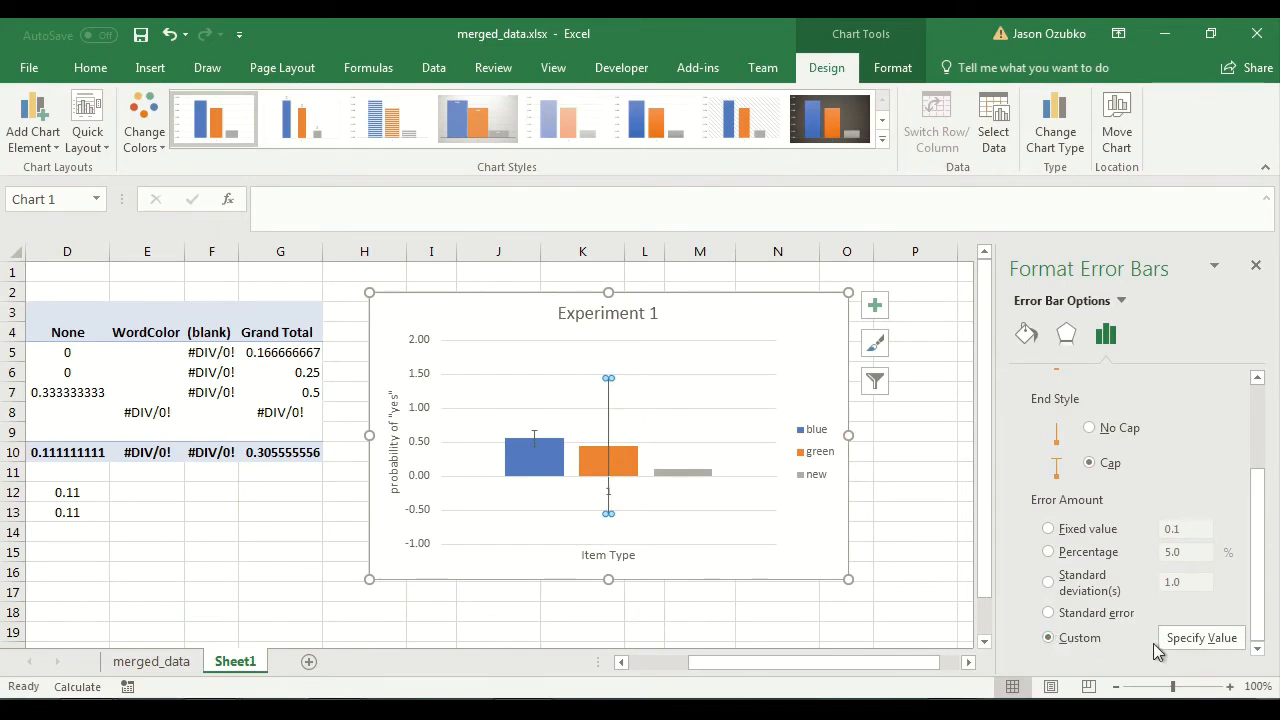
{"action": "left_click", "coordinate": [1199, 638]}
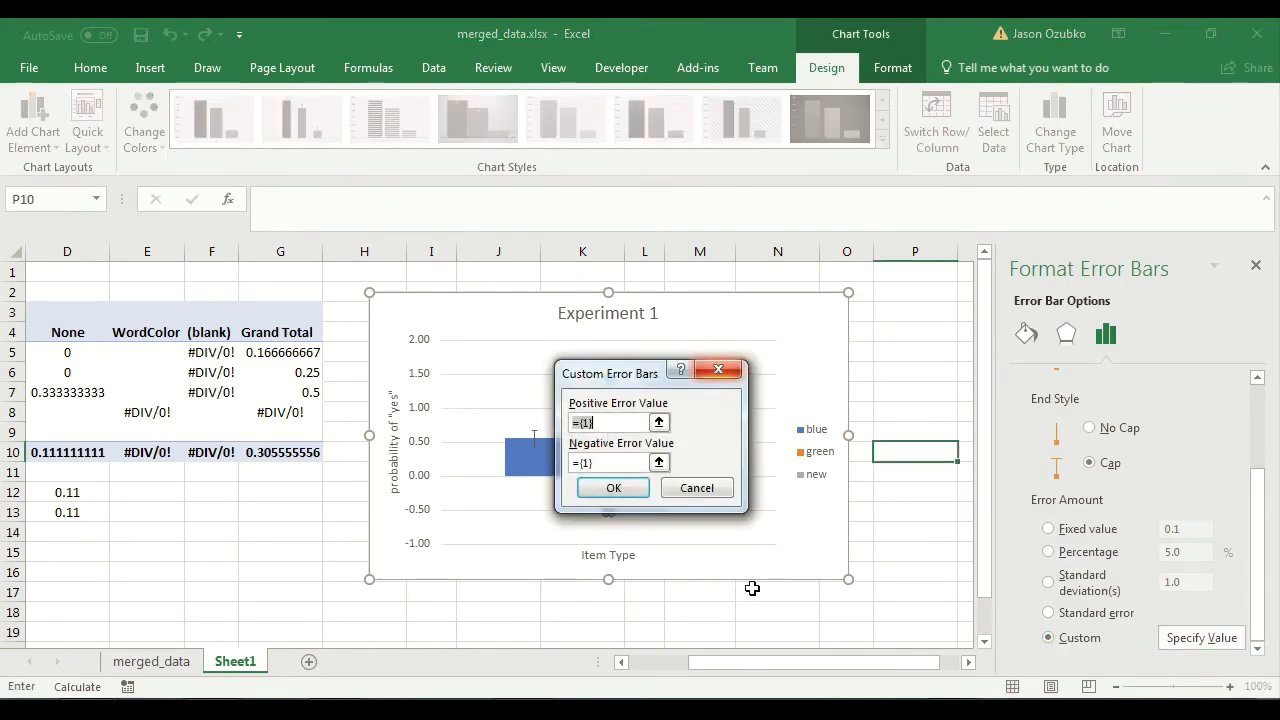
{"action": "key", "text": "BackSpace"}
{"action": "key", "text": "BackSpace"}
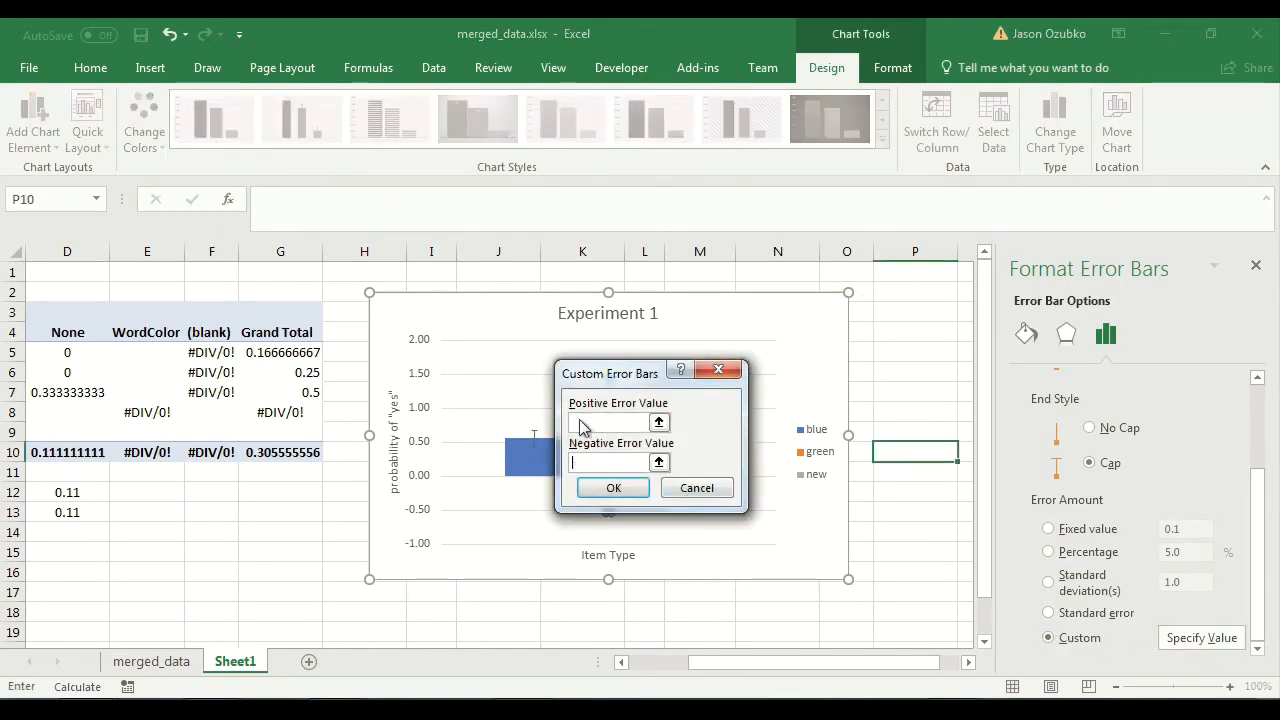
{"action": "left_click_drag", "start_coordinate": [793, 664], "coordinate": [691, 638]}
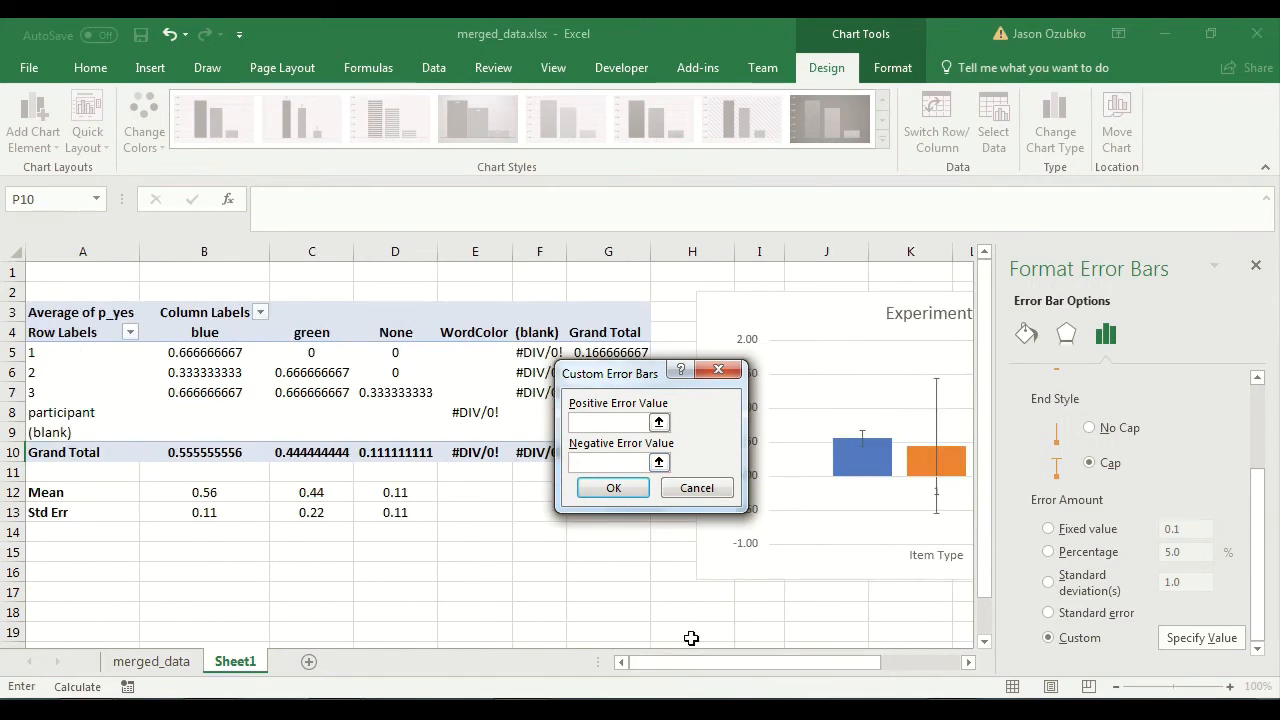
{"action": "left_click", "coordinate": [308, 512]}
{"action": "left_click", "coordinate": [581, 464]}
{"action": "left_click", "coordinate": [336, 512]}
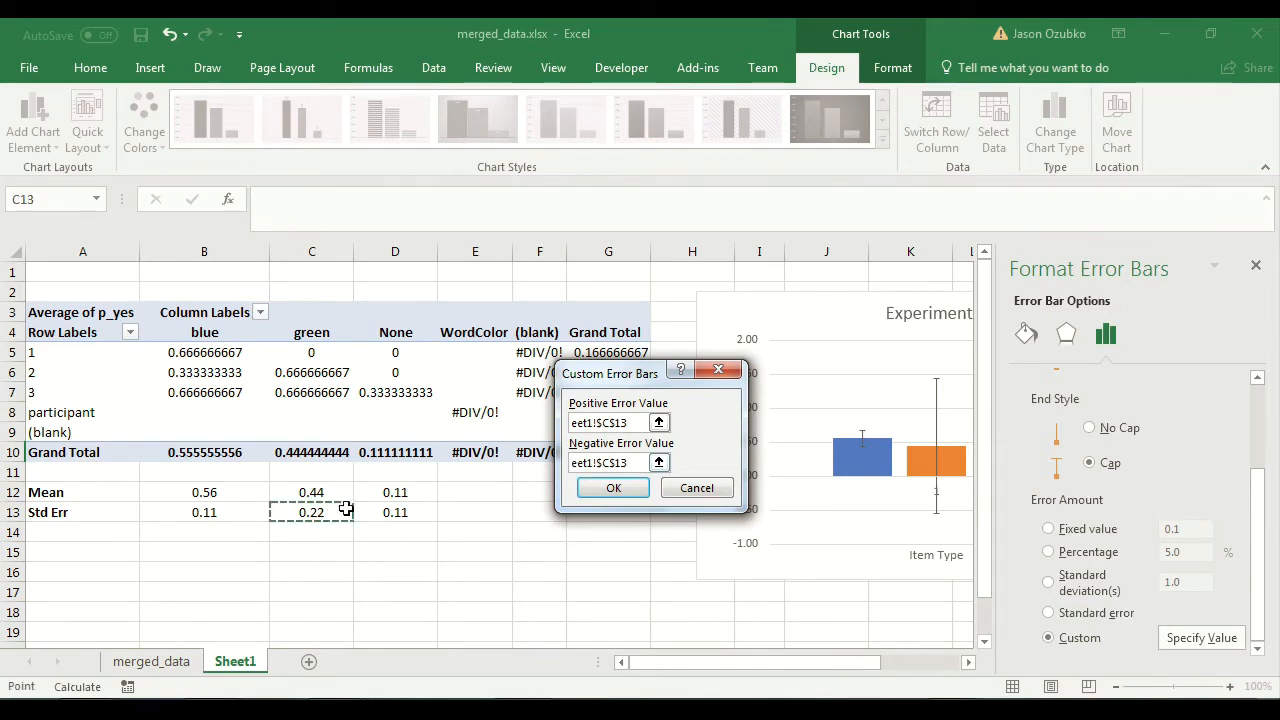
{"action": "left_click", "coordinate": [613, 487]}
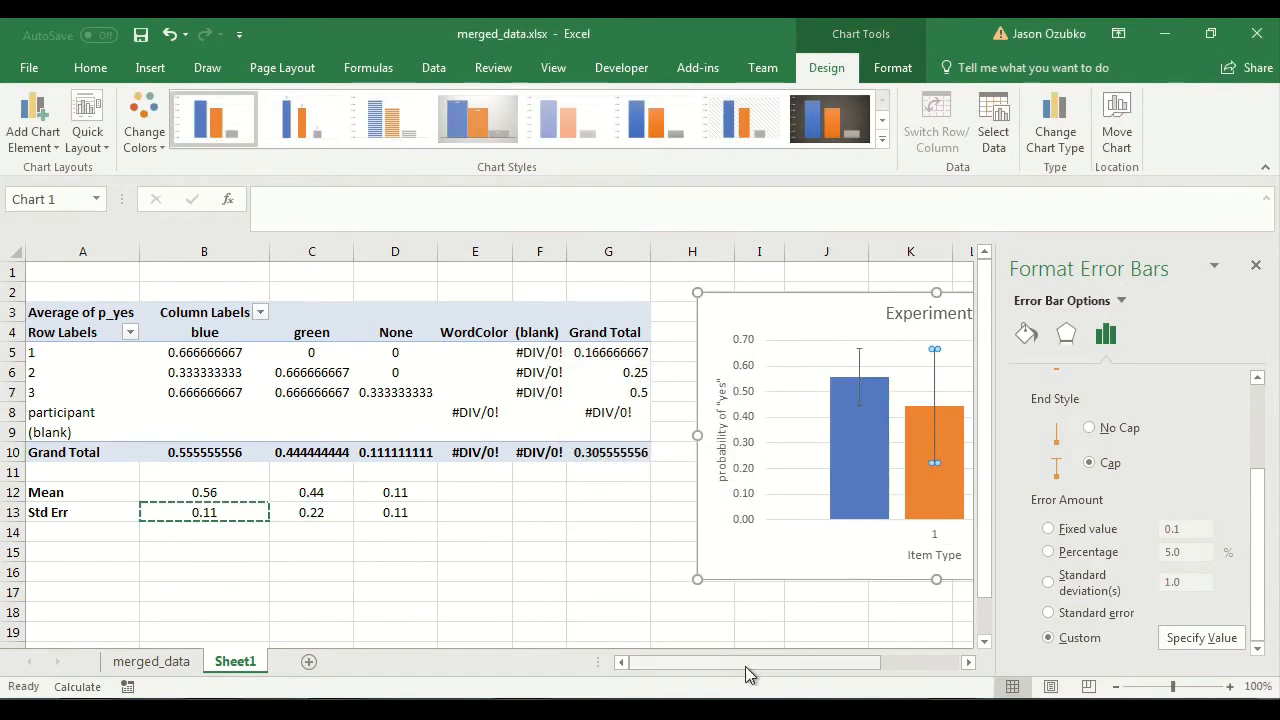
Add error bars to the new series with a Custom error amount, using cell D13 for both the positive and negative error values.
{"action": "left_click_drag", "start_coordinate": [745, 664], "coordinate": [851, 664]}
{"action": "left_click", "coordinate": [597, 505]}
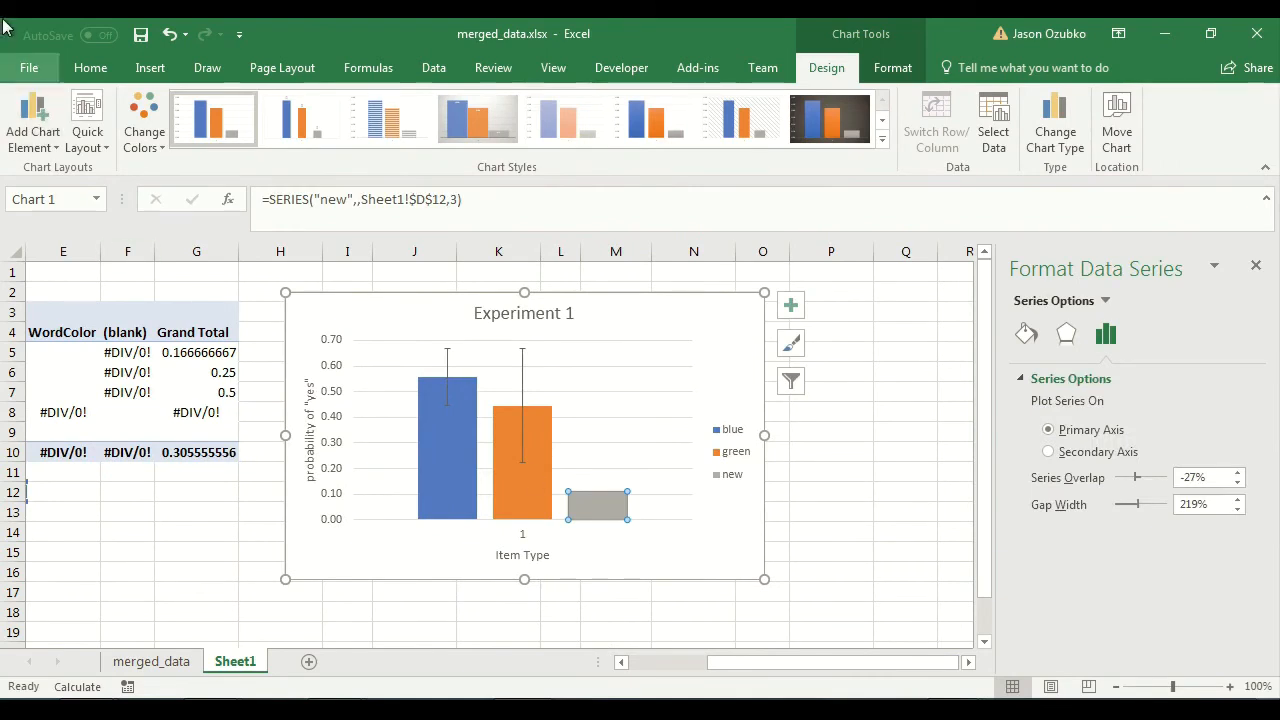
{"action": "left_click", "coordinate": [30, 125]}
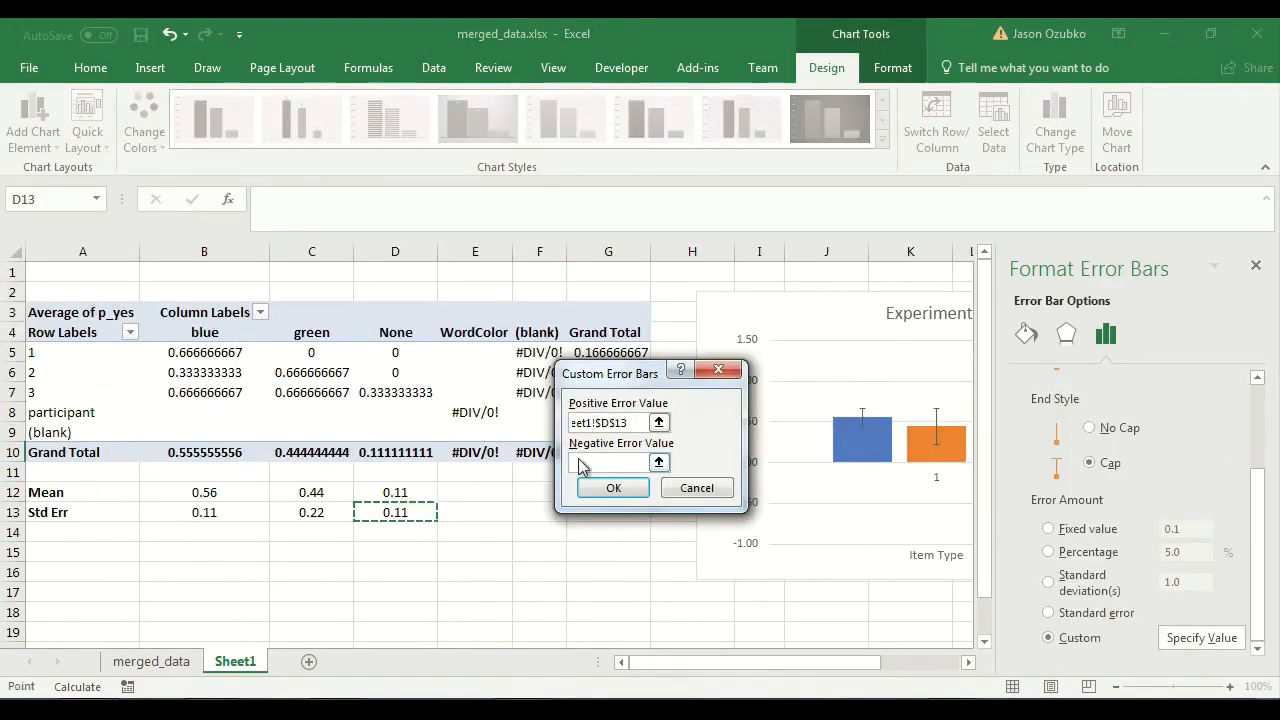
{"action": "left_click", "coordinate": [585, 463]}
{"action": "left_click", "coordinate": [403, 512]}
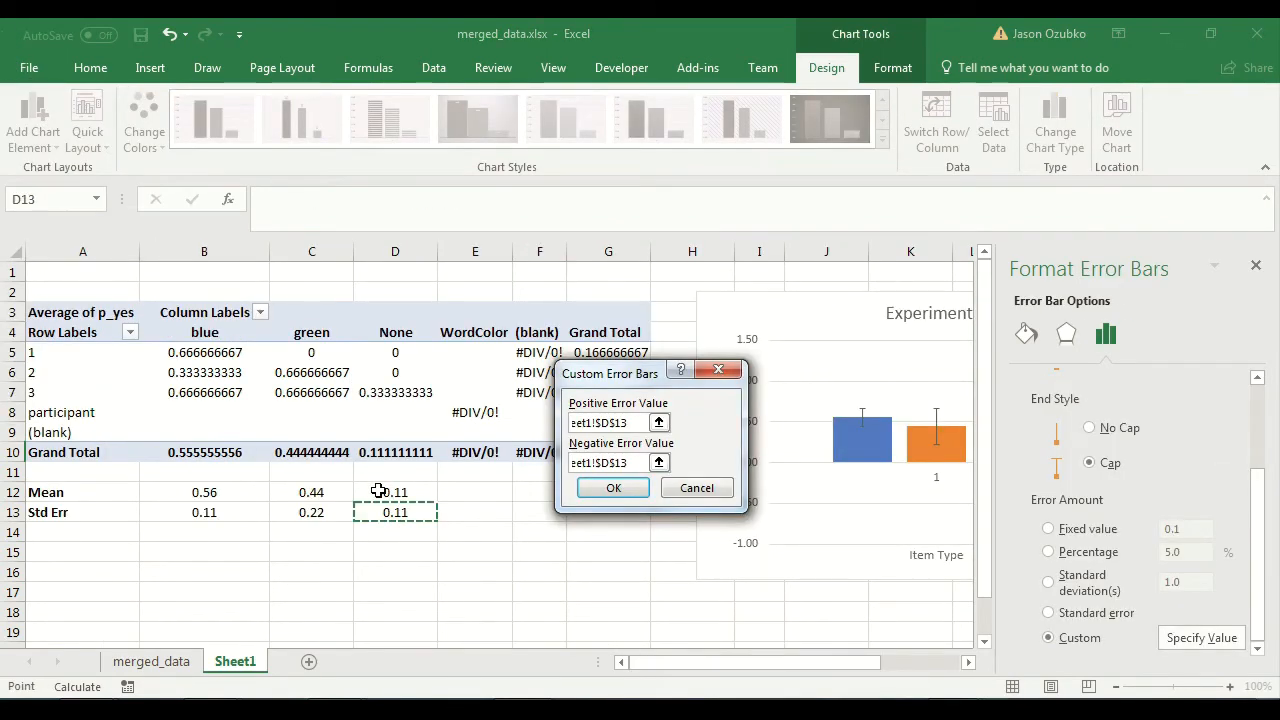
{"action": "left_click", "coordinate": [600, 487]}
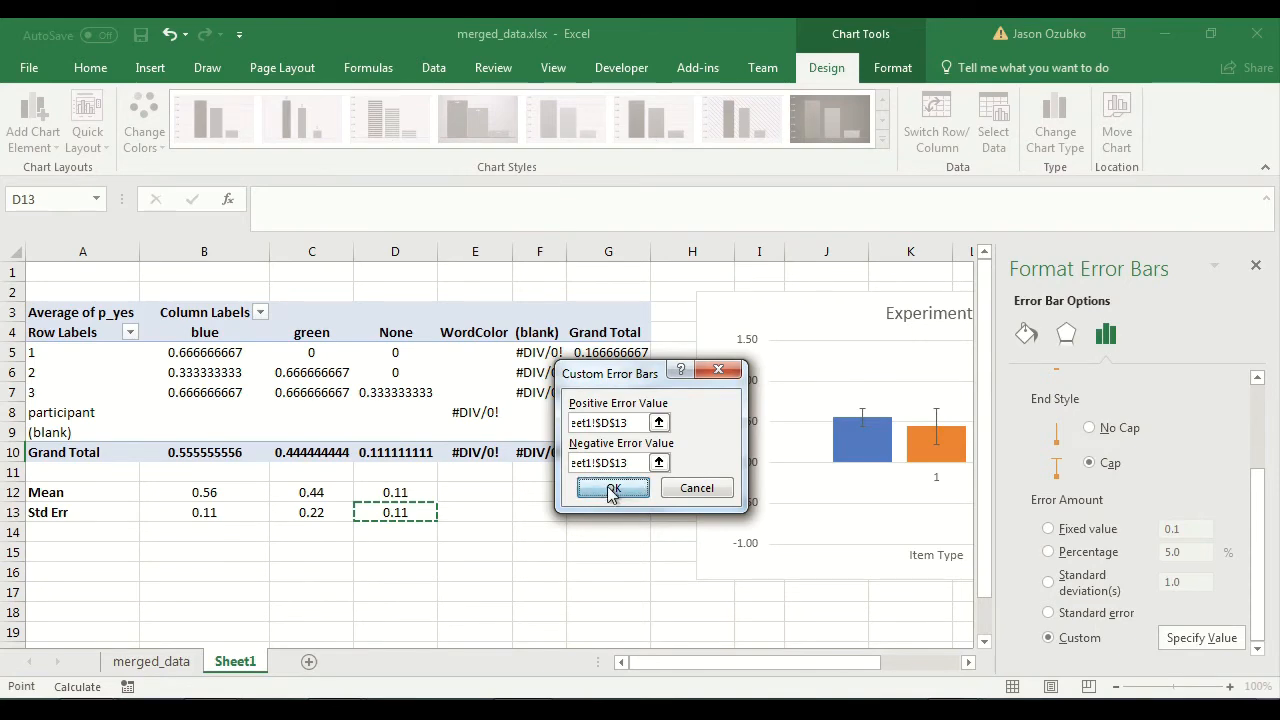
{"action": "left_click", "coordinate": [606, 517]}
Close the formatting pane and examine the chart's horizontal axis and its blue and new columns with their error bars.
{"action": "left_click_drag", "start_coordinate": [720, 663], "coordinate": [781, 680]}
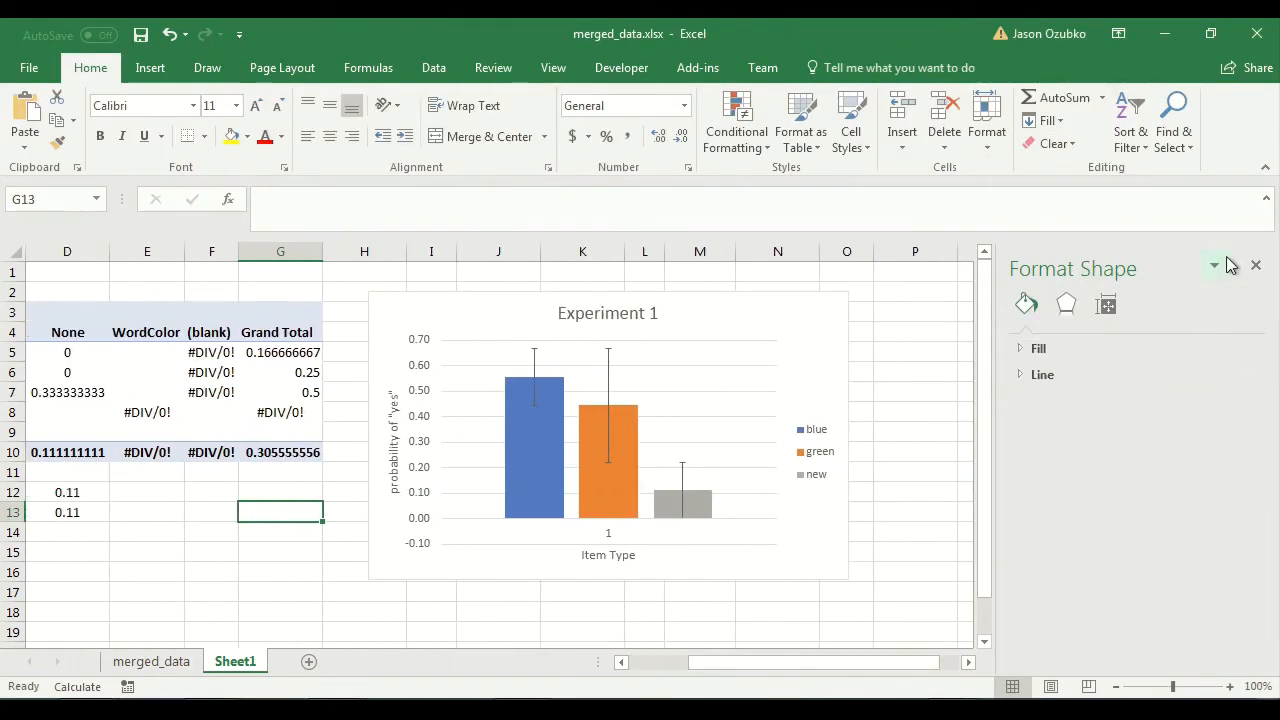
{"action": "left_click", "coordinate": [1256, 265]}
{"action": "left_click", "coordinate": [1003, 414]}
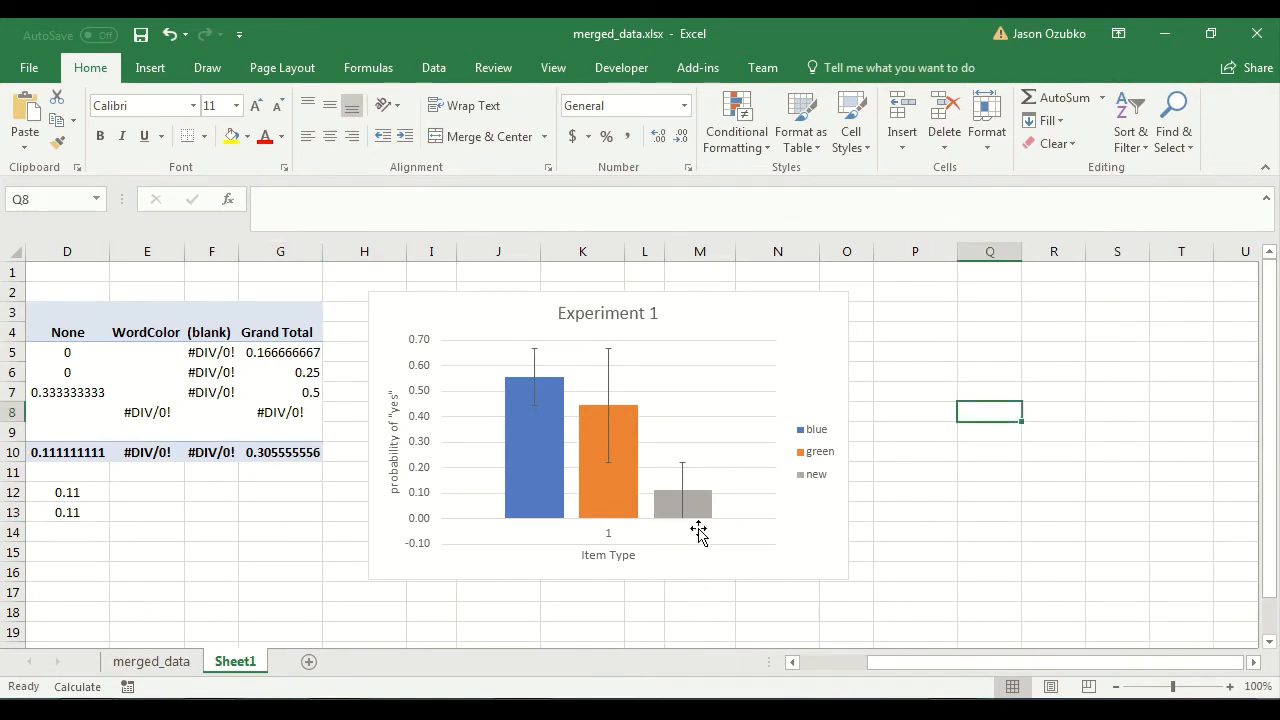
{"action": "left_click", "coordinate": [608, 537]}
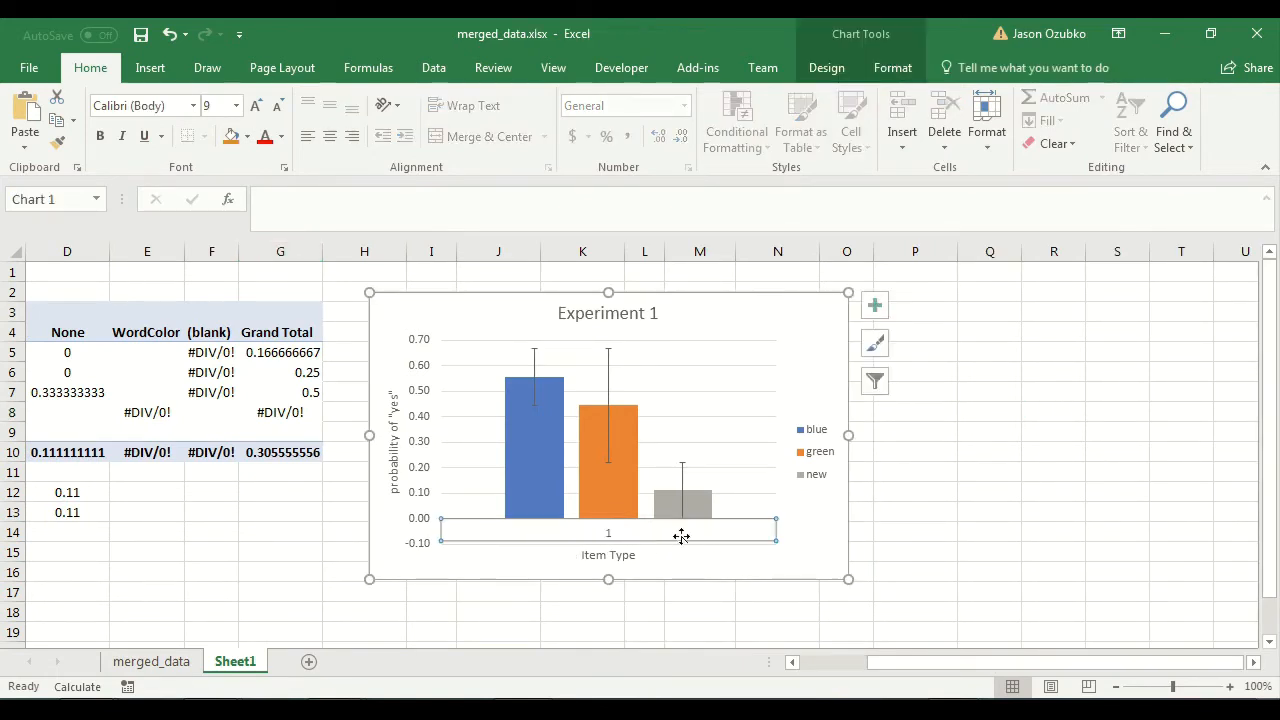
{"action": "left_click", "coordinate": [1023, 432]}
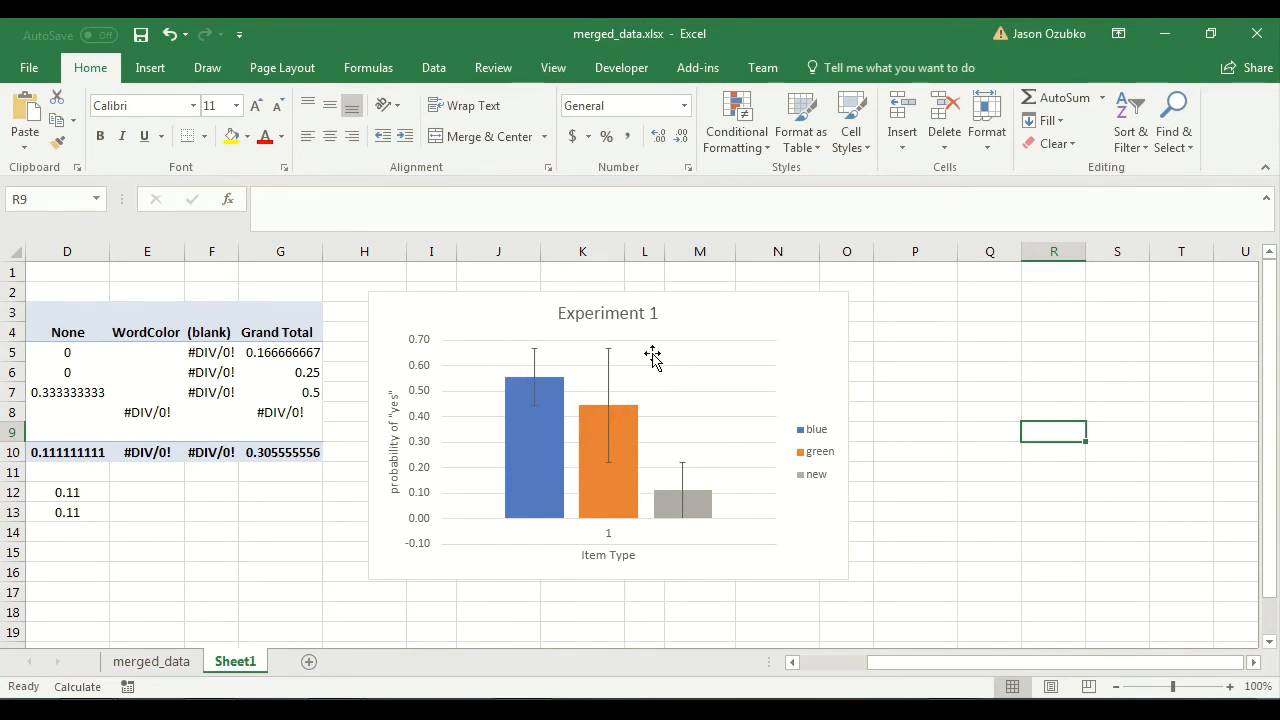
{"action": "left_click", "coordinate": [532, 424]}
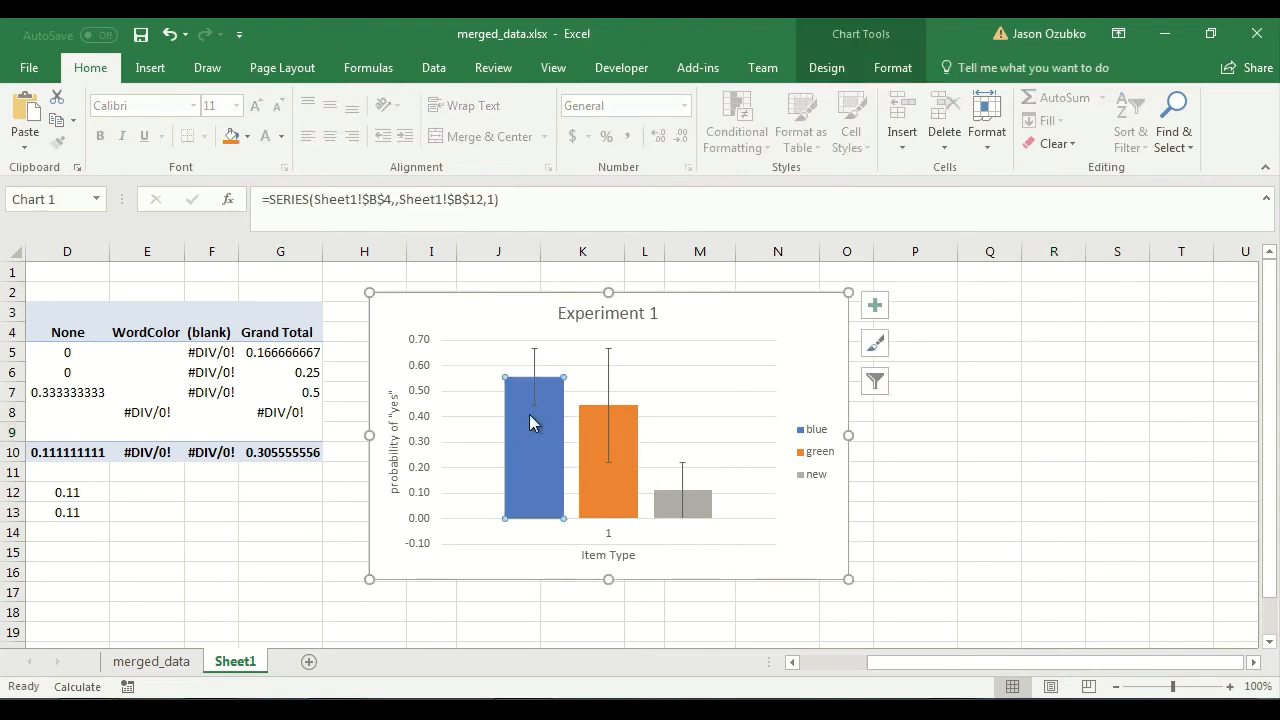
{"action": "left_click", "coordinate": [706, 512]}
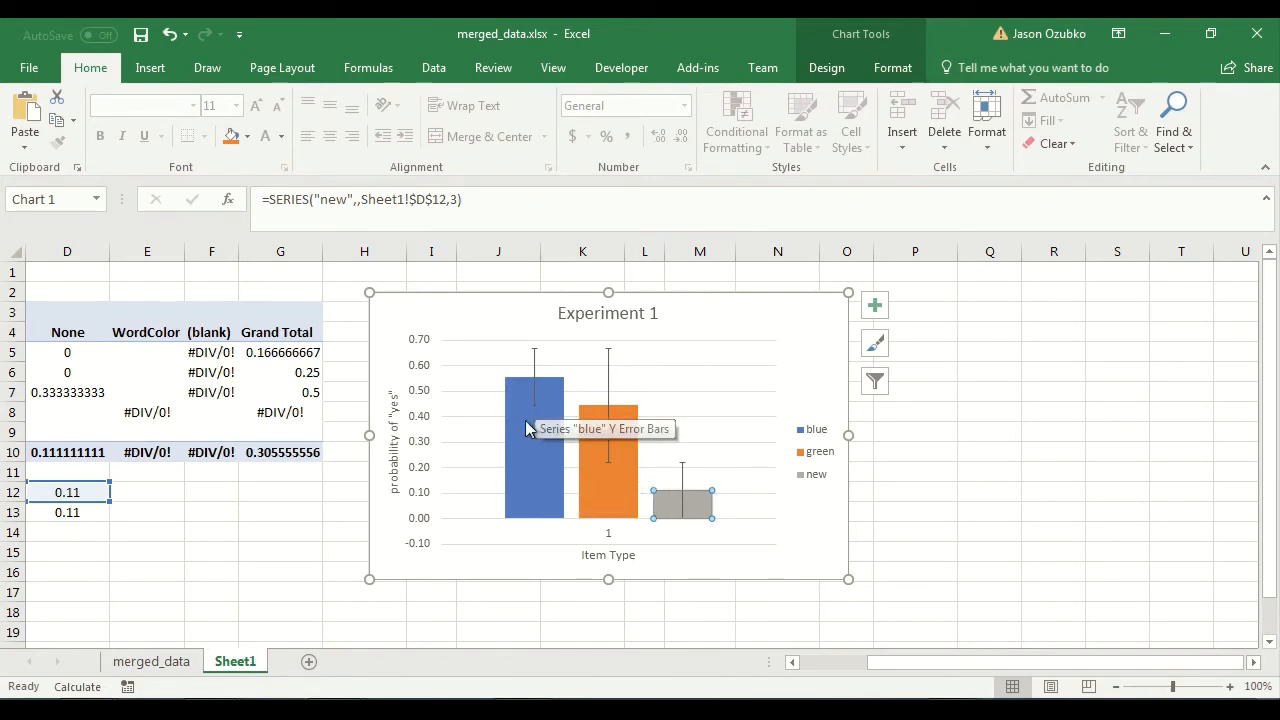
{"action": "left_click", "coordinate": [901, 507]}
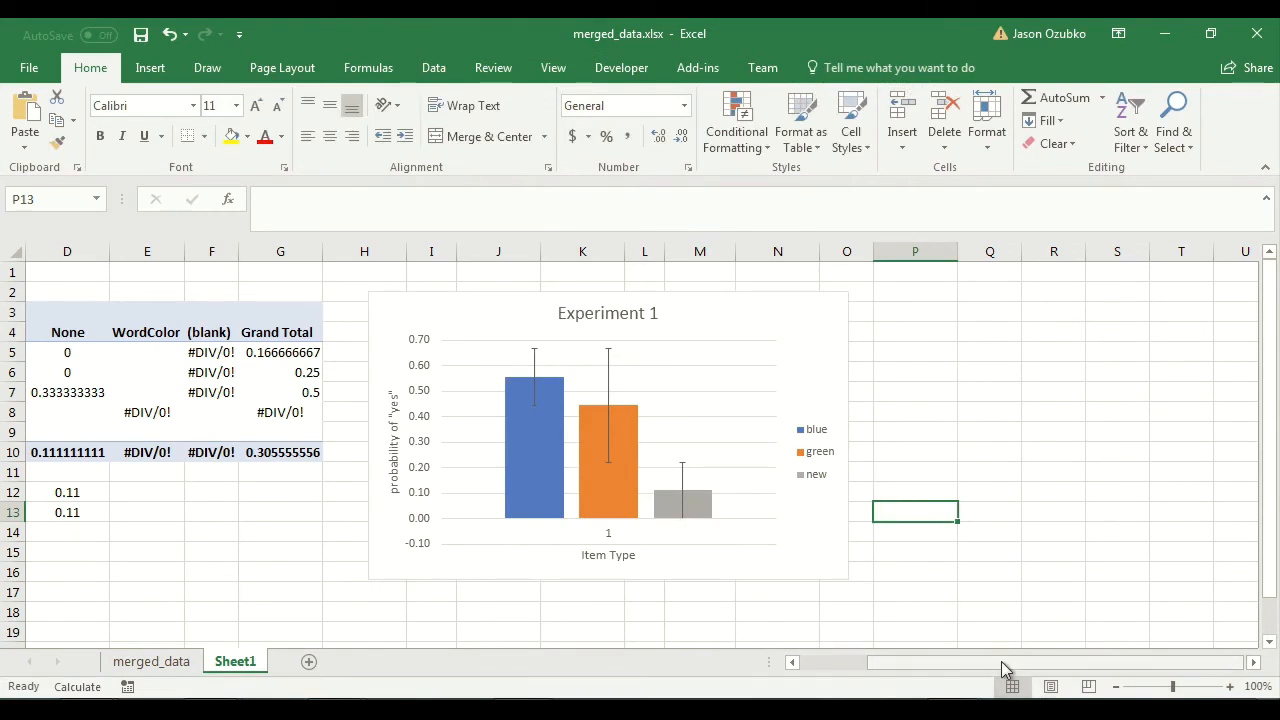
Delete the Experiment 1 chart and clear the Mean and Std Err rows in A12:D13 below the pivot table.
{"action": "left_click_drag", "start_coordinate": [1005, 668], "coordinate": [888, 646]}
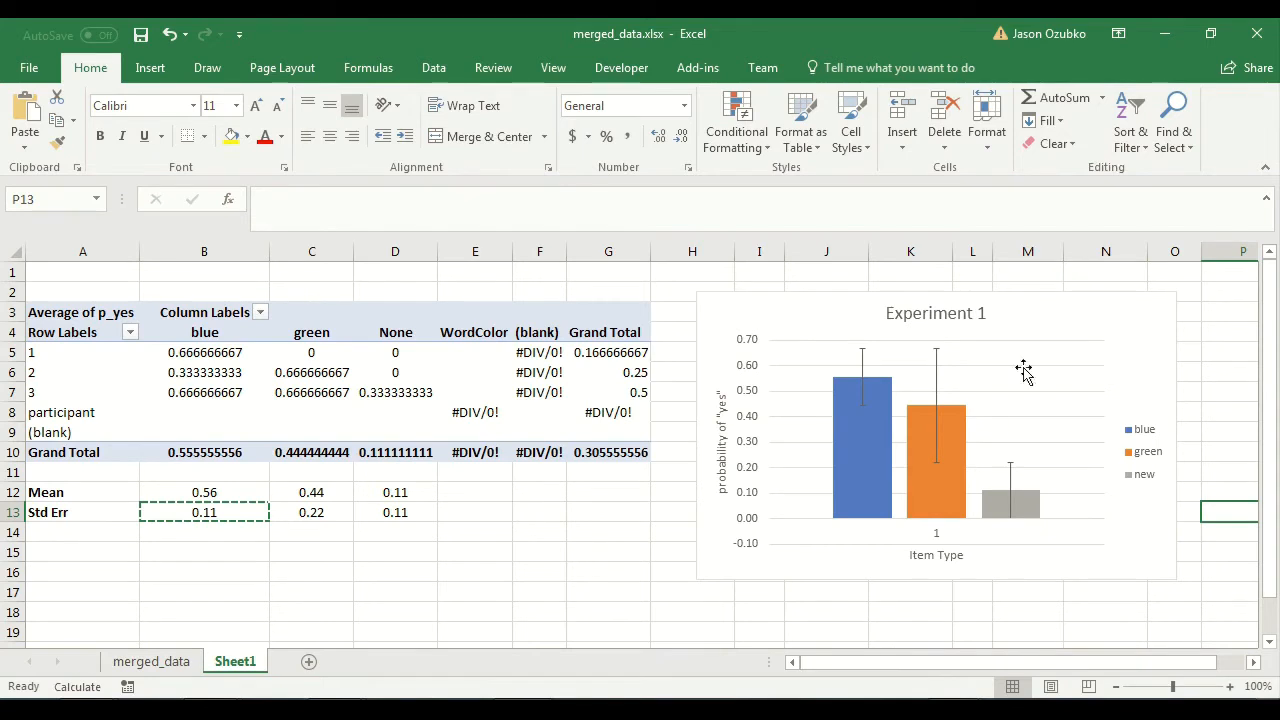
{"action": "left_click", "coordinate": [1139, 311]}
{"action": "key", "text": "Delete"}
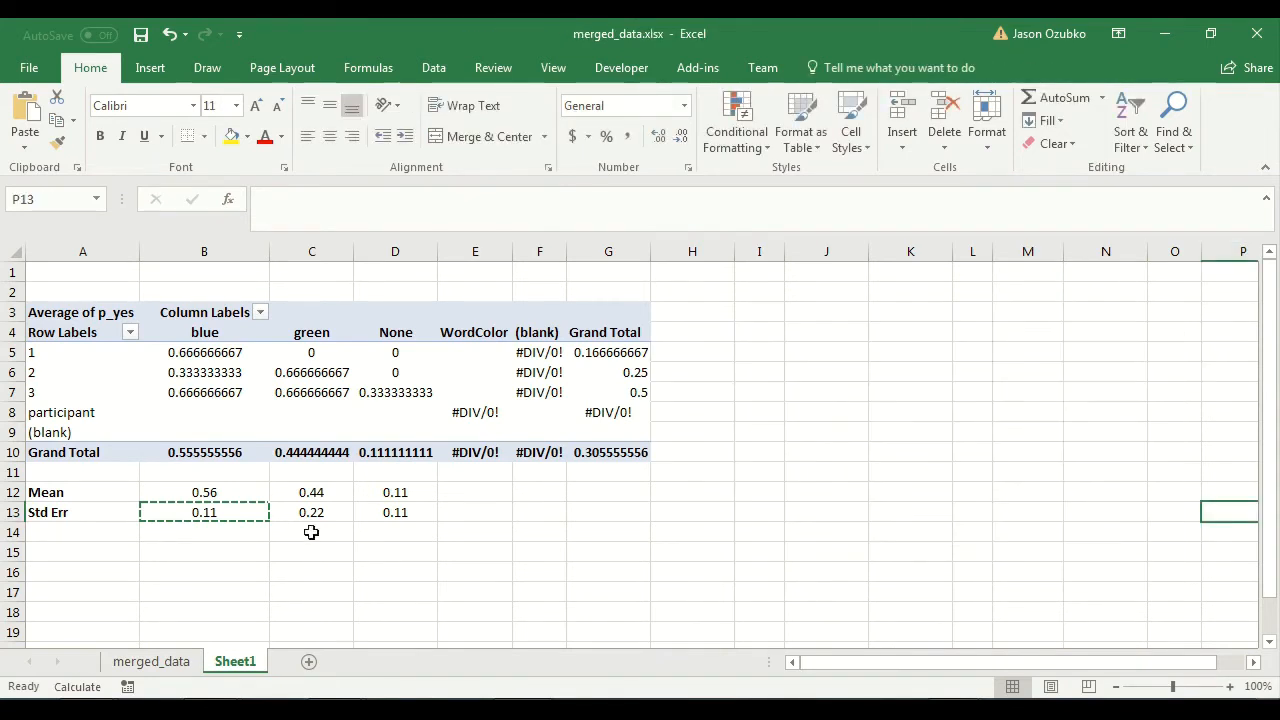
{"action": "left_click_drag", "start_coordinate": [423, 483], "coordinate": [77, 514]}
{"action": "key", "text": "Delete"}
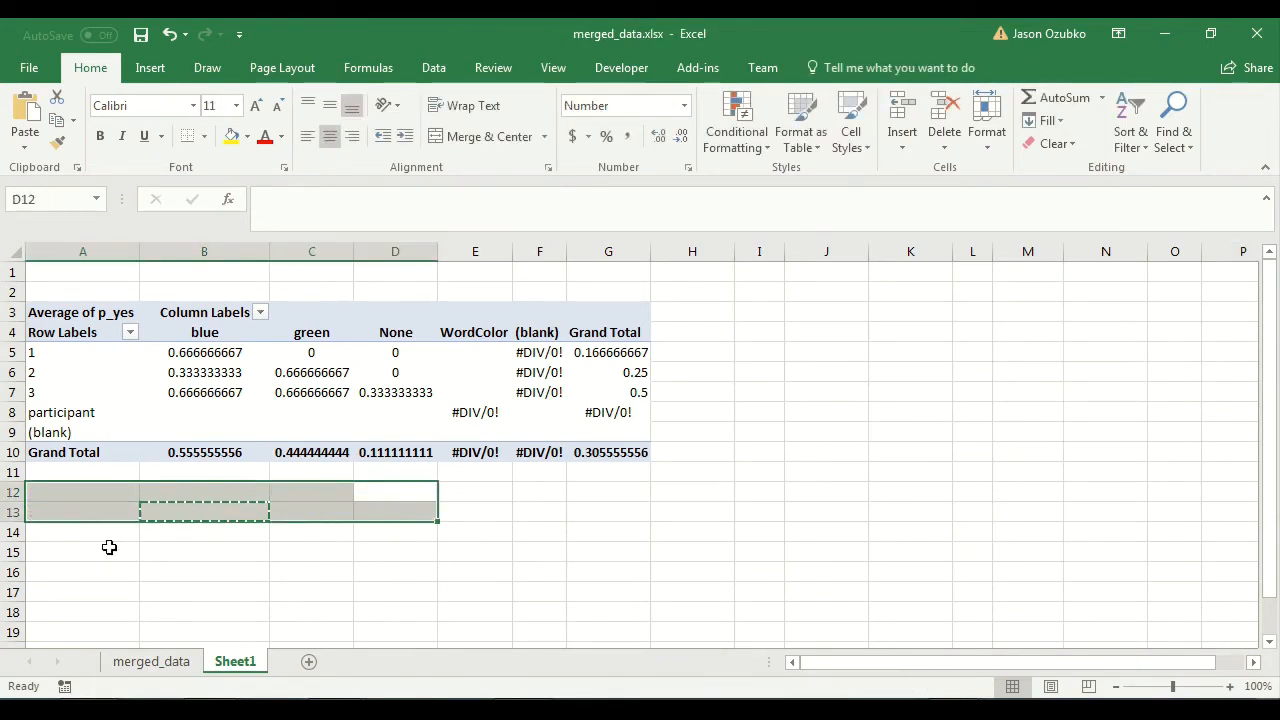
{"action": "left_click", "coordinate": [148, 569]}
Move p_yes from the pivot table's values to its columns, placing it above WordColor.
{"action": "left_click", "coordinate": [346, 388]}
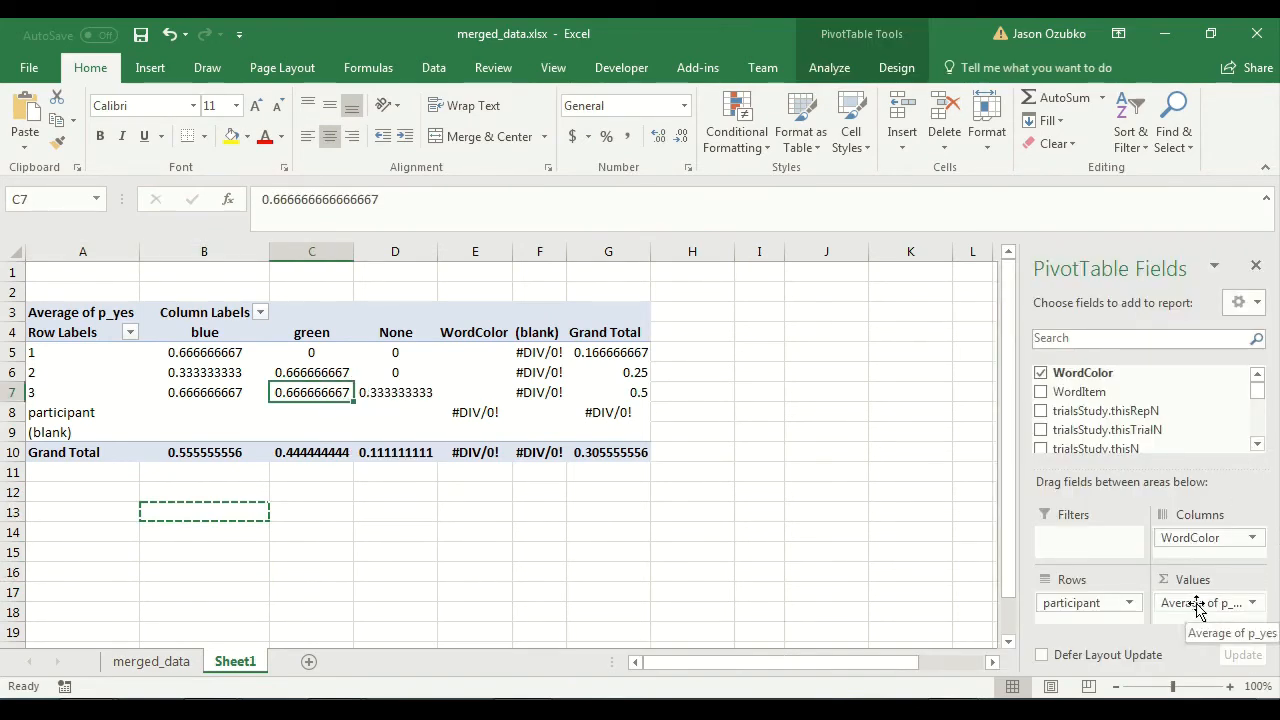
{"action": "left_click_drag", "start_coordinate": [1258, 397], "coordinate": [1257, 428]}
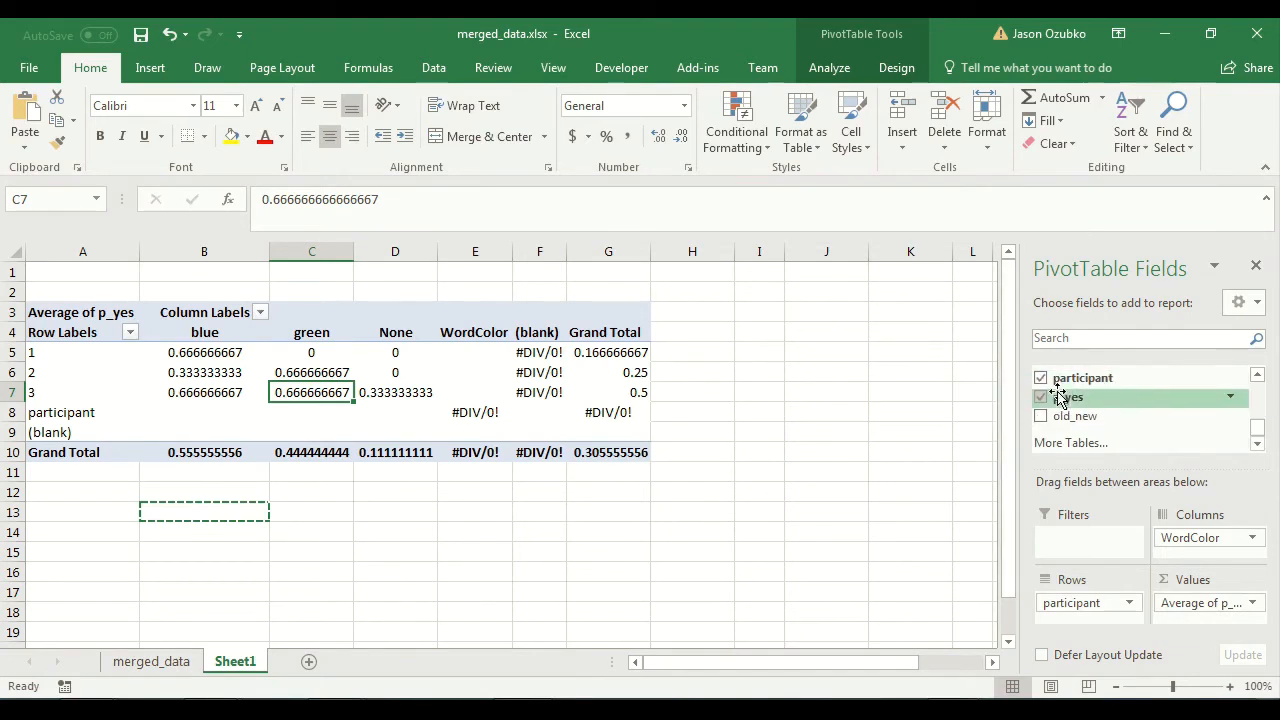
{"action": "left_click_drag", "start_coordinate": [1214, 603], "coordinate": [1209, 538]}
Add keyTest.rt as the pivot table's value field and summarize it by Average.
{"action": "scroll", "coordinate": [1260, 420], "scroll_direction": "up", "scroll_amount": 5}
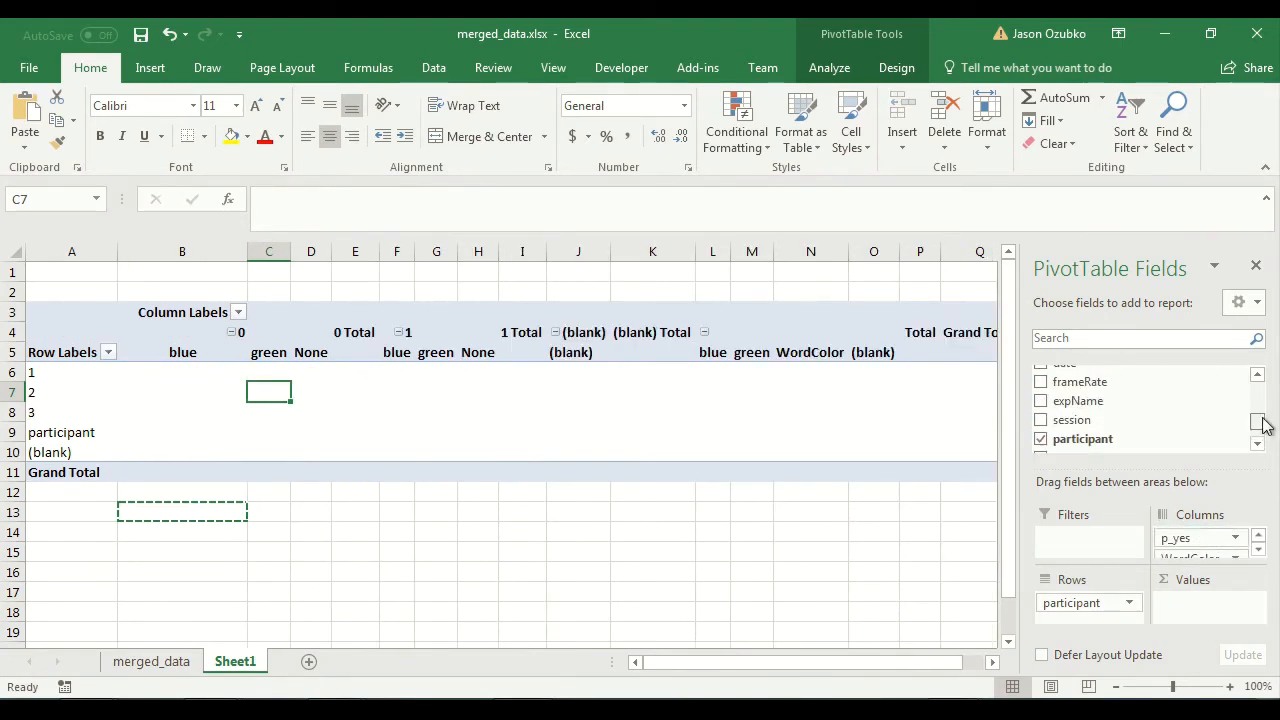
{"action": "left_click_drag", "start_coordinate": [1097, 410], "coordinate": [1214, 603]}
{"action": "left_click", "coordinate": [1214, 603]}
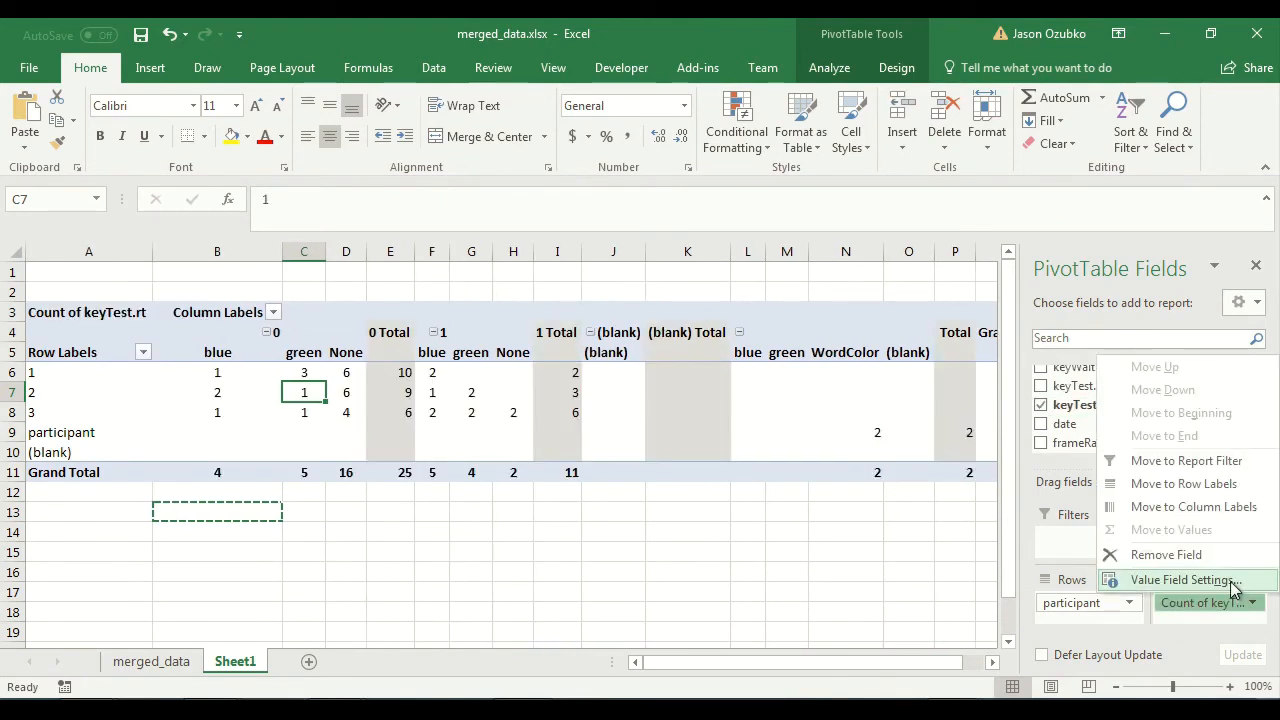
{"action": "left_click", "coordinate": [1185, 580]}
{"action": "left_click", "coordinate": [558, 447]}
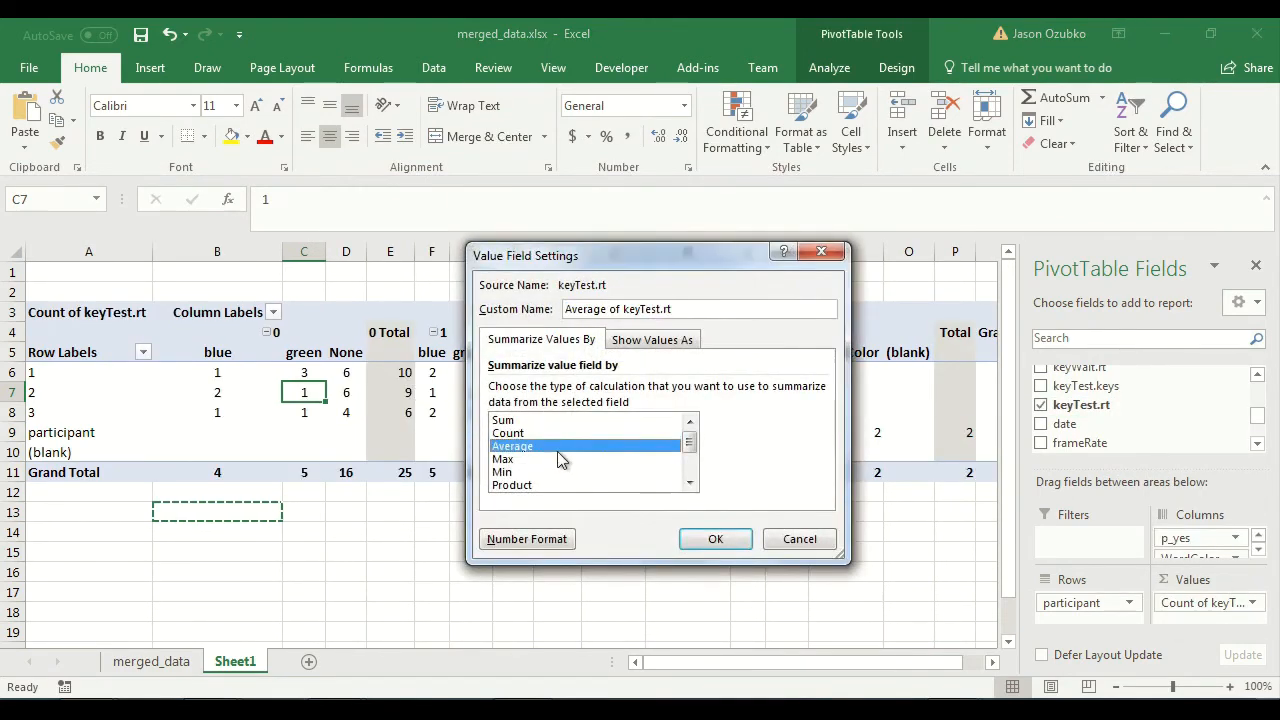
{"action": "left_click", "coordinate": [735, 540]}
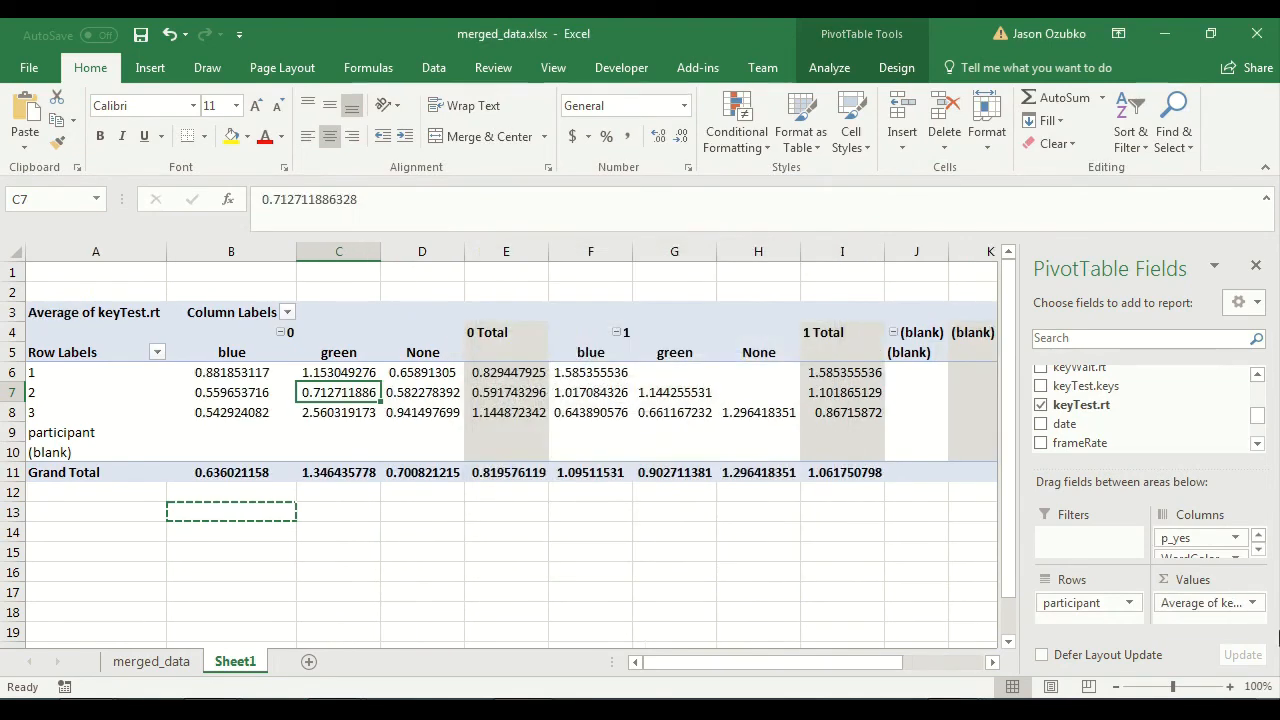
Center the contents of all cells on Sheet1 horizontally.
{"action": "left_click", "coordinate": [8, 332]}
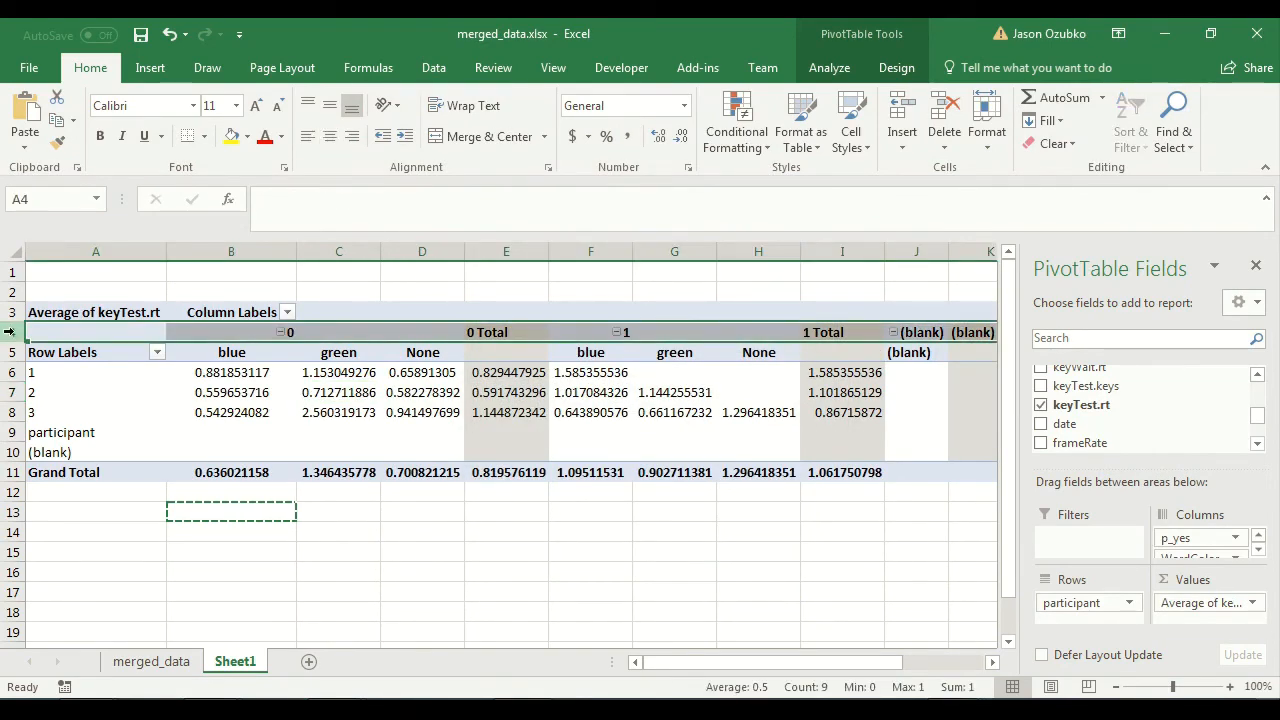
{"action": "left_click_drag", "start_coordinate": [7, 372], "coordinate": [7, 412]}
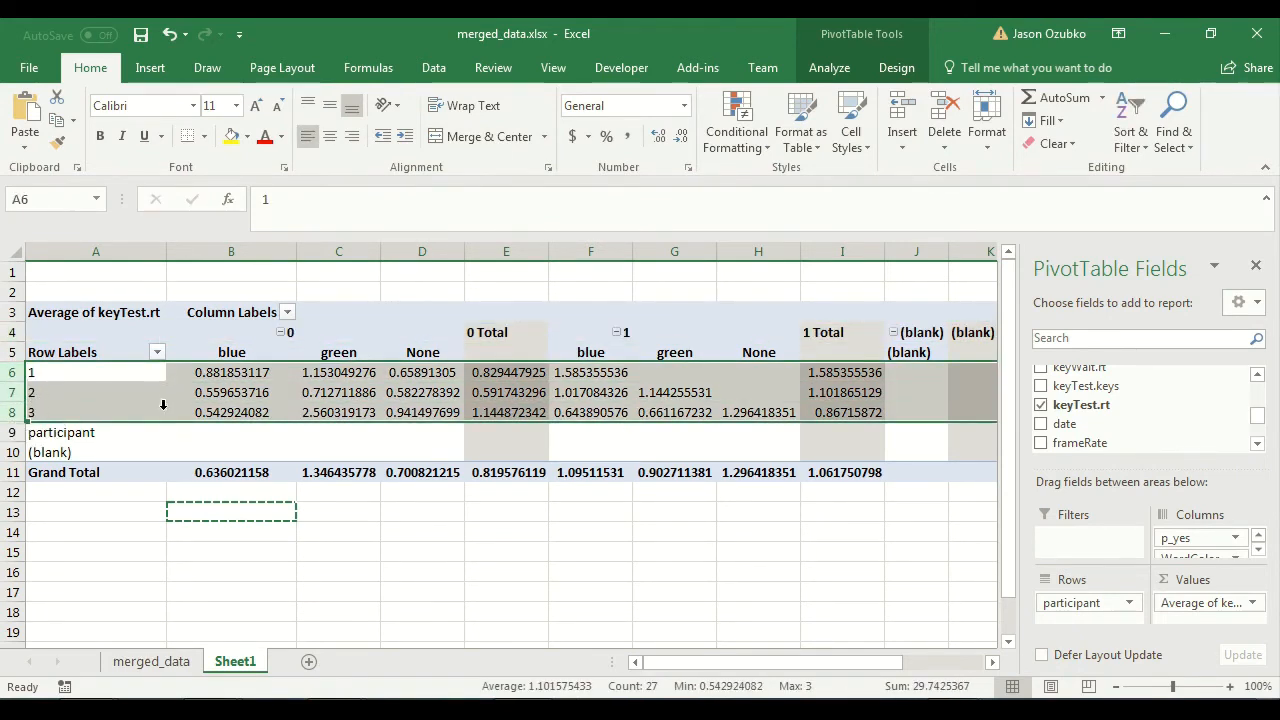
{"action": "left_click", "coordinate": [491, 578]}
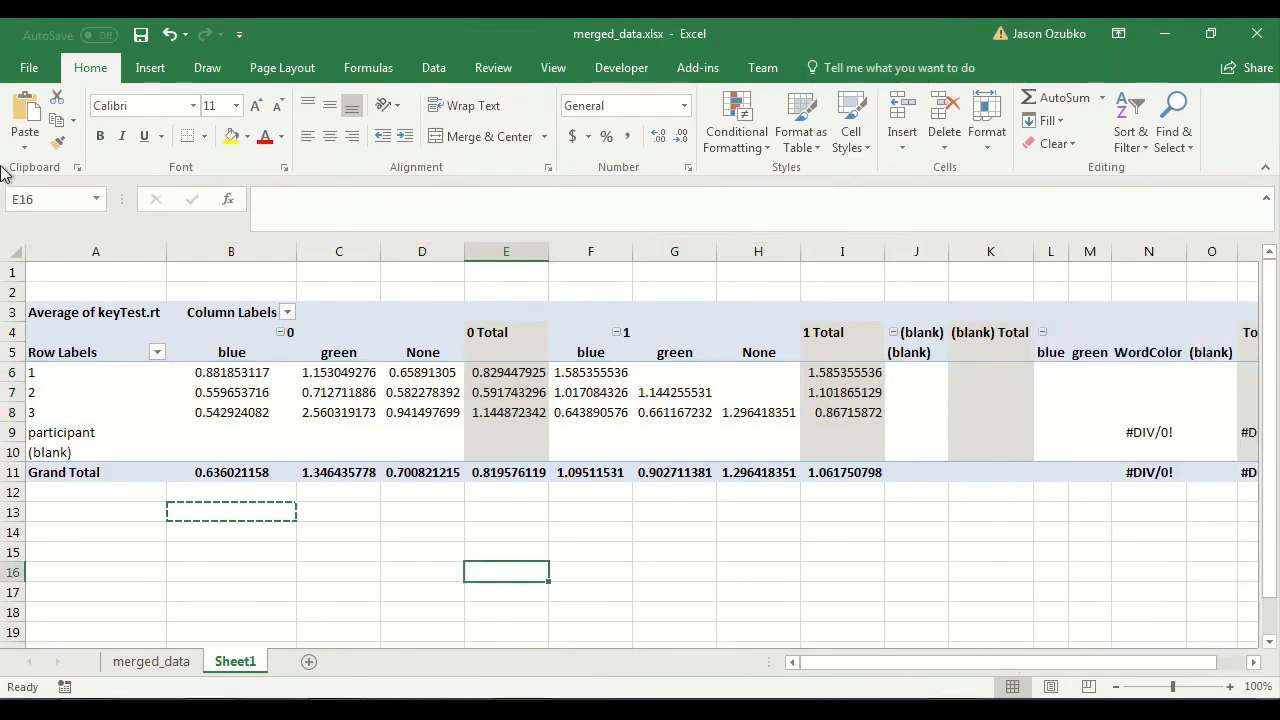
{"action": "left_click_drag", "start_coordinate": [123, 250], "coordinate": [1052, 404]}
{"action": "left_click", "coordinate": [329, 136]}
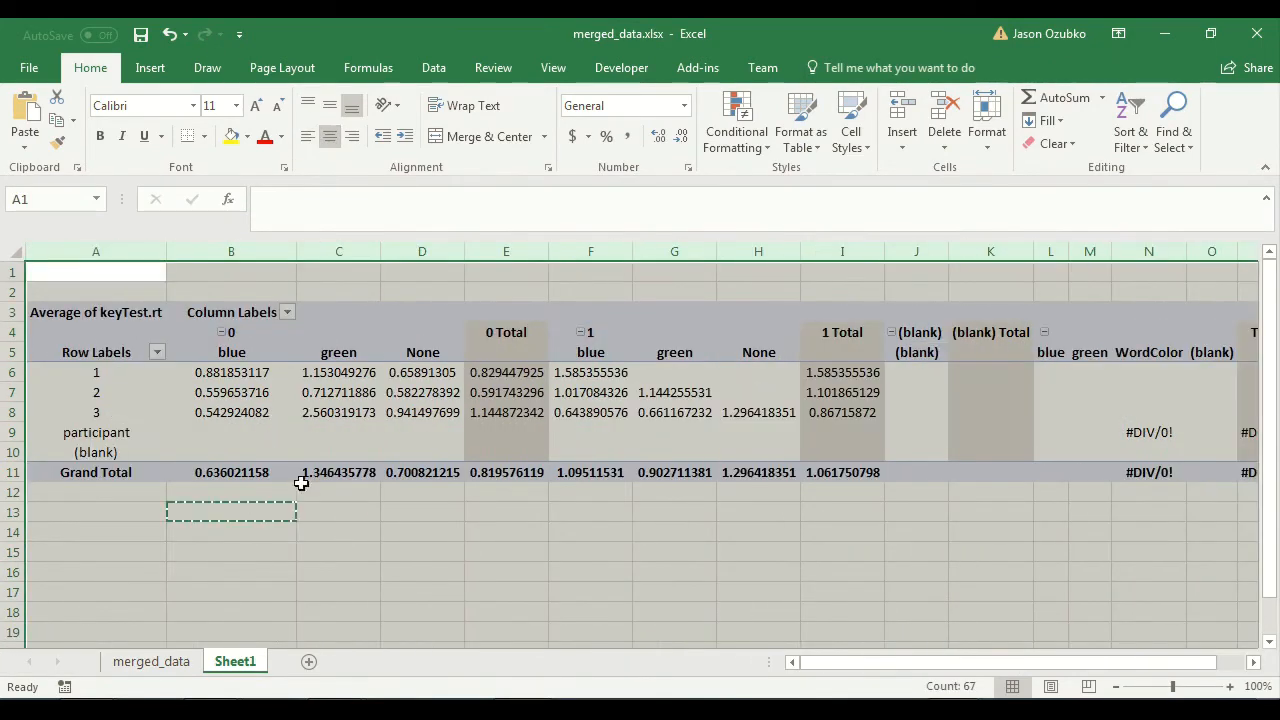
Label A13 "Mean" and A14 "Std Err" below the pivot table, with the Std Err label in bold.
{"action": "left_click", "coordinate": [310, 510]}
{"action": "left_click", "coordinate": [256, 514]}
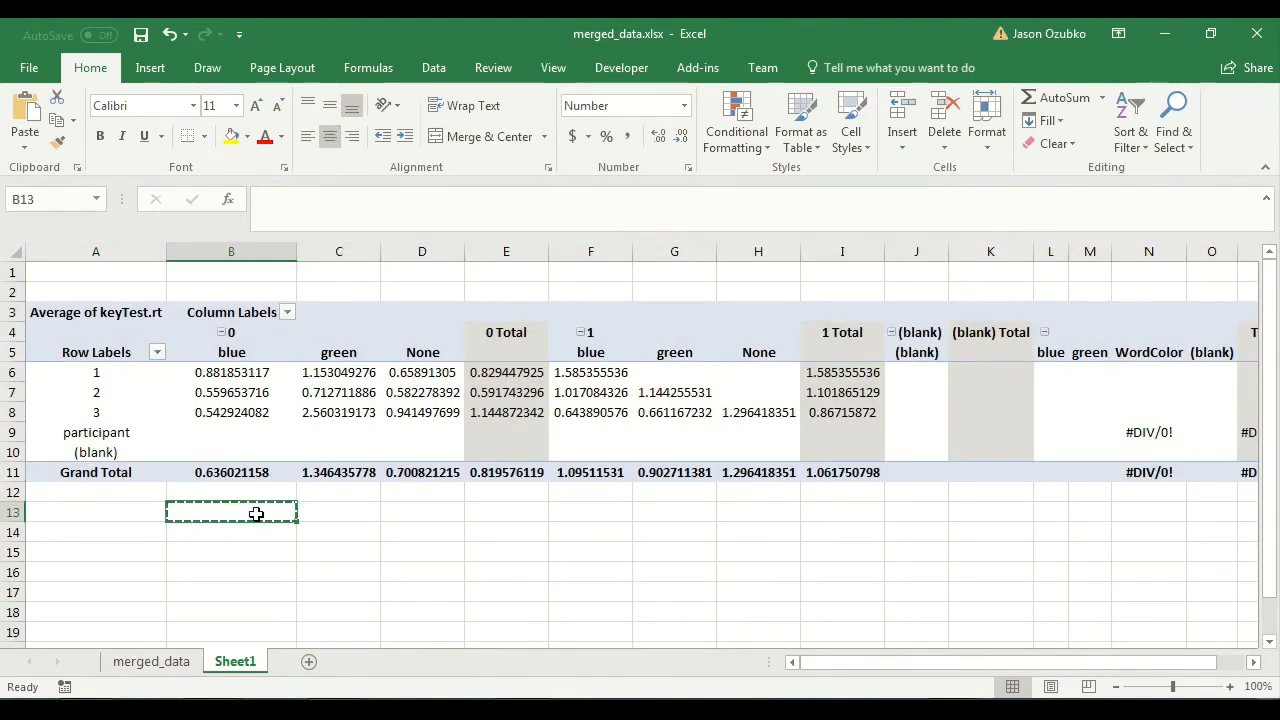
{"action": "key", "text": "Left"}
{"action": "type", "text": "Mean"}
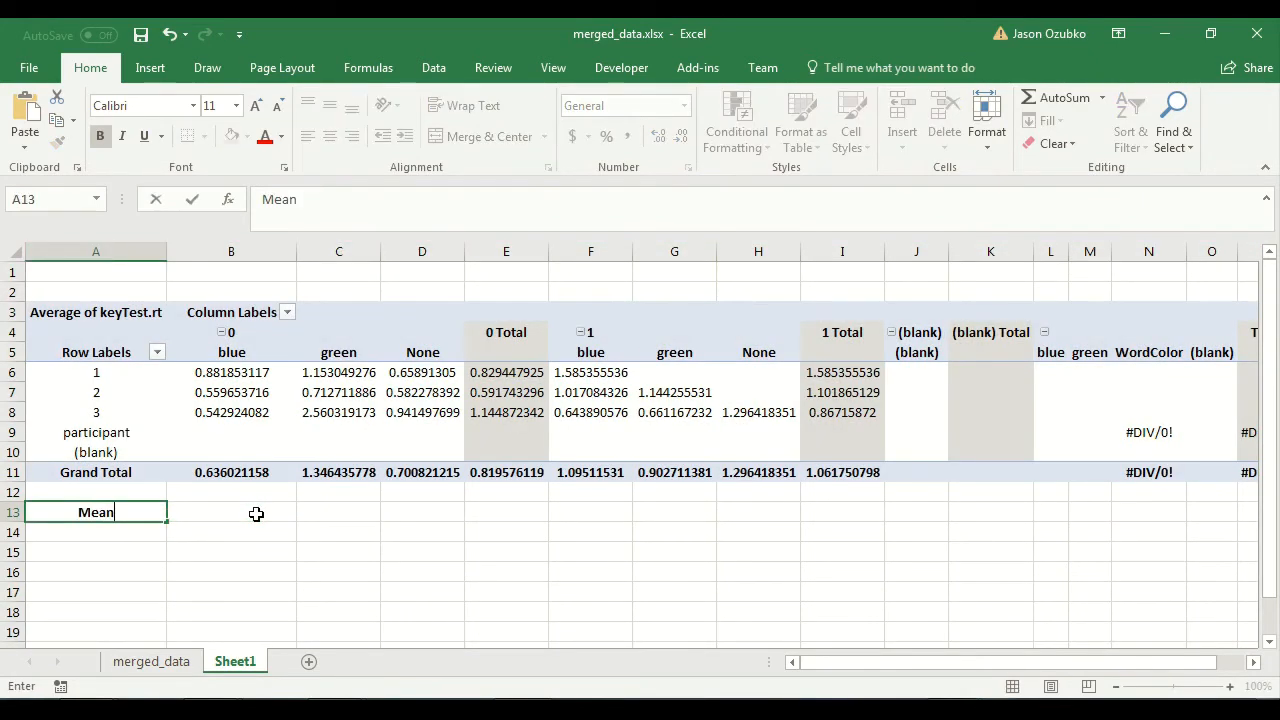
{"action": "key", "text": "Return"}
{"action": "type", "text": "Std Err"}
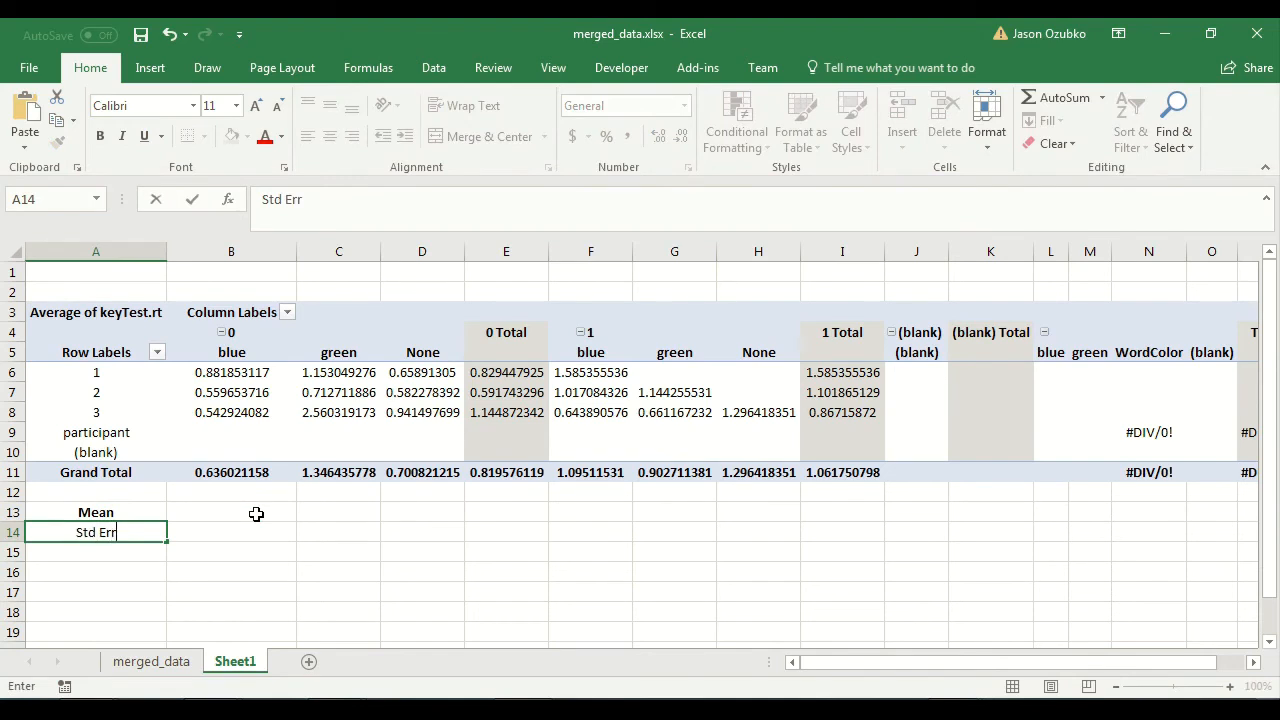
{"action": "key", "text": "Up"}
{"action": "key", "text": "Down"}
{"action": "key", "text": "ctrl+b"}
Enter a formula in B13 that averages B6:B8, the blue column under response 0.
{"action": "key", "text": "Up"}
{"action": "key", "text": "Right"}
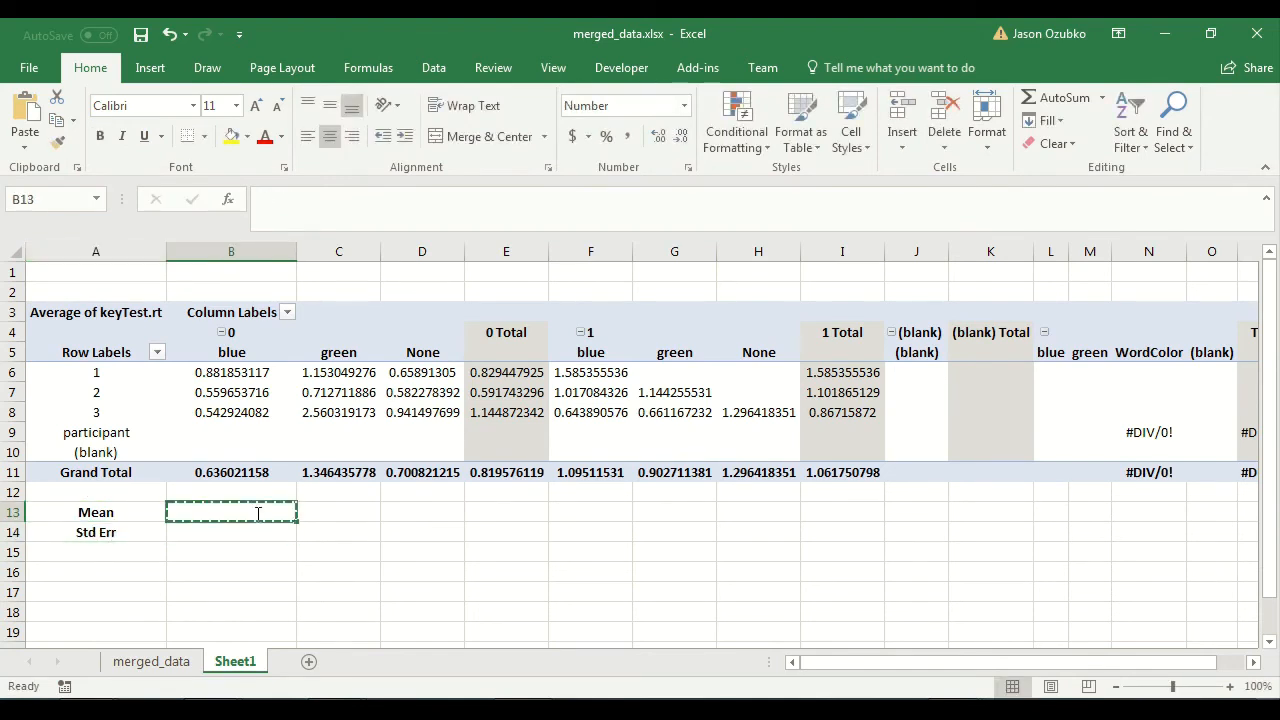
{"action": "type", "text": "=average("}
{"action": "key", "text": "Up"}
{"action": "key", "text": "Up"}
{"action": "key", "text": "Up"}
{"action": "key", "text": "Up"}
{"action": "key", "text": "Up"}
{"action": "key", "text": "shift+Up"}
{"action": "key", "text": "shift+Up"}
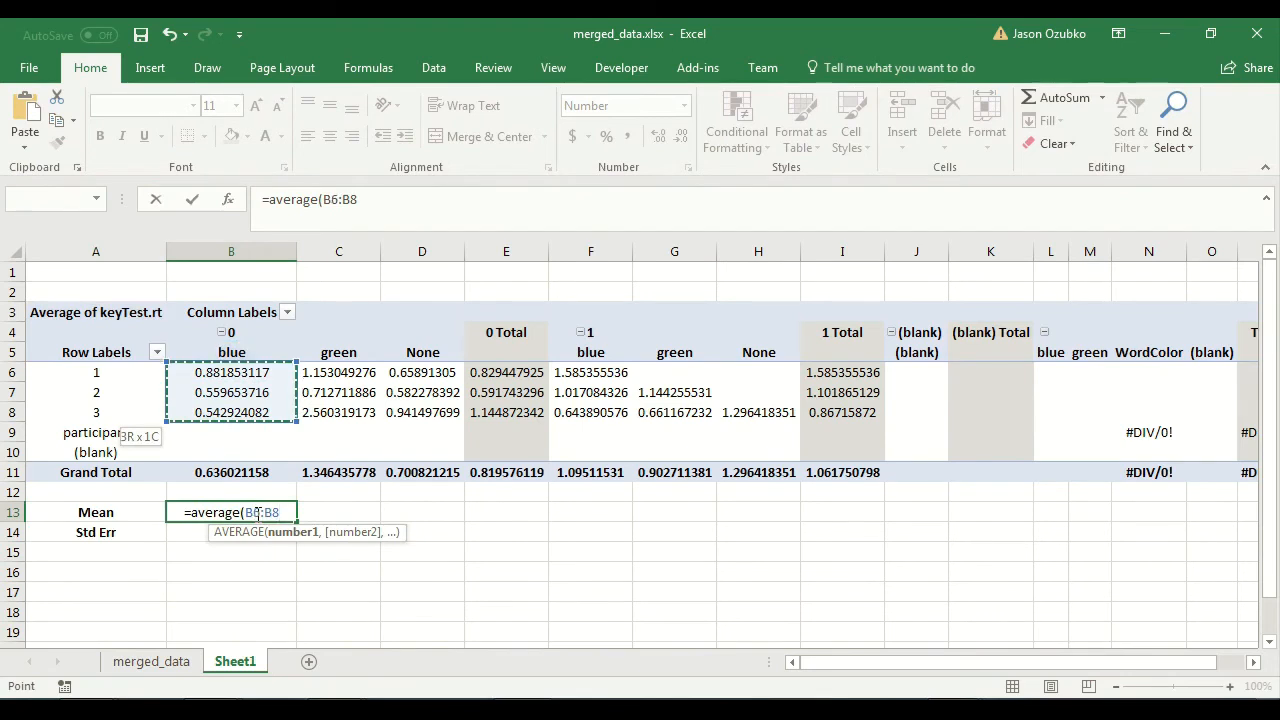
{"action": "key", "text": "Return"}
Enter the standard error formula =stdev(B6:B8)/sqrt(count(B6:B8)) in B14.
{"action": "type", "text": "=stdev"}
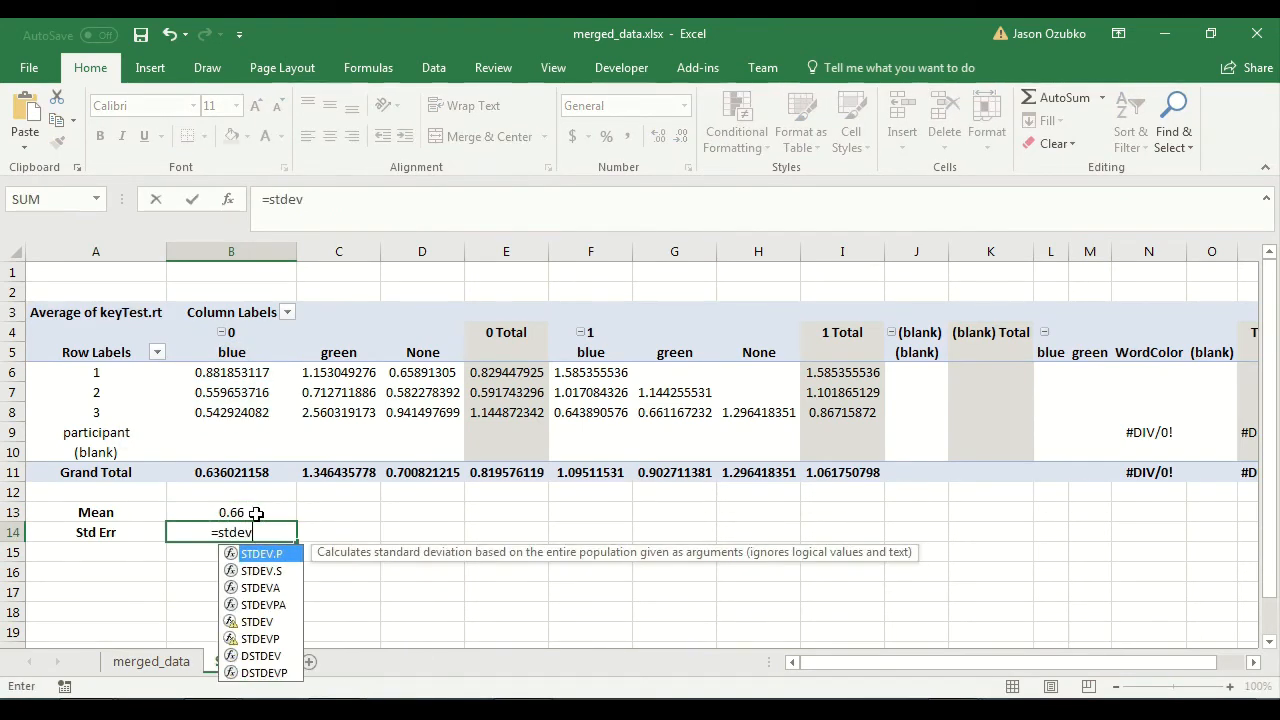
{"action": "type", "text": "("}
{"action": "key", "text": "Up"}
{"action": "key", "text": "Up"}
{"action": "key", "text": "Up"}
{"action": "key", "text": "Up"}
{"action": "key", "text": "Up"}
{"action": "key", "text": "Up"}
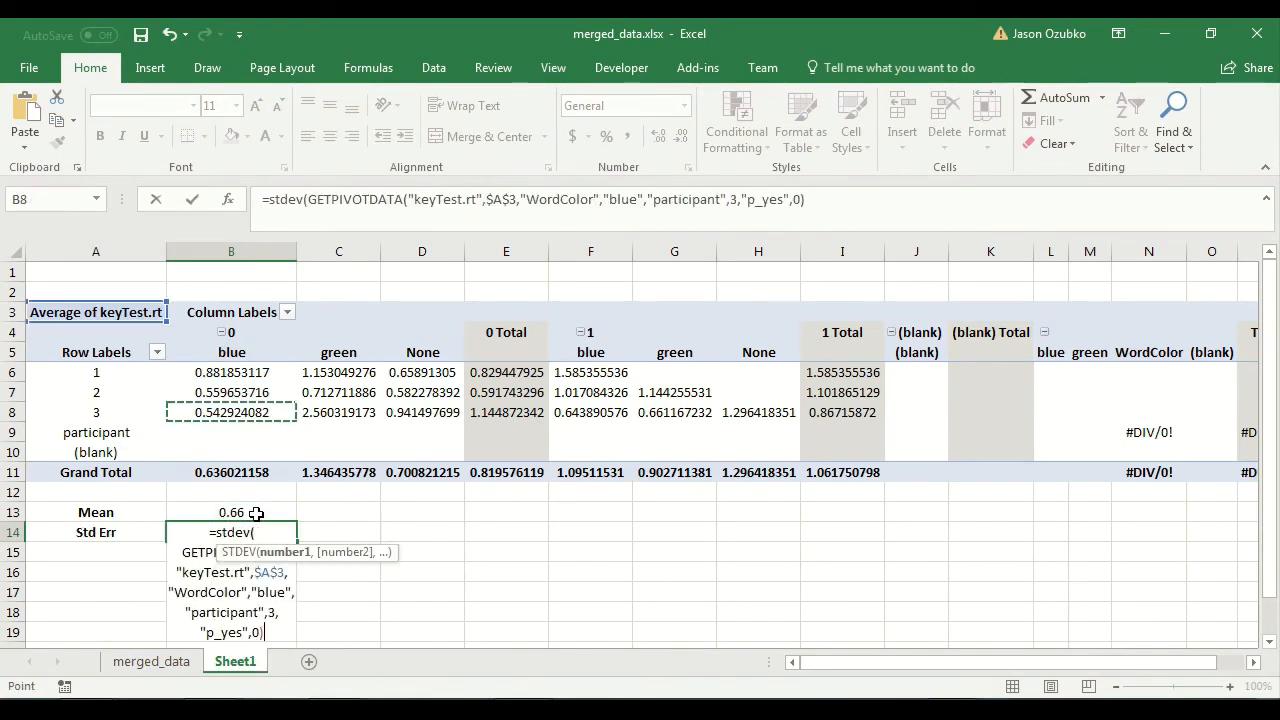
{"action": "key", "text": "shift+Up"}
{"action": "key", "text": "shift+Up"}
{"action": "type", "text": ")/"}
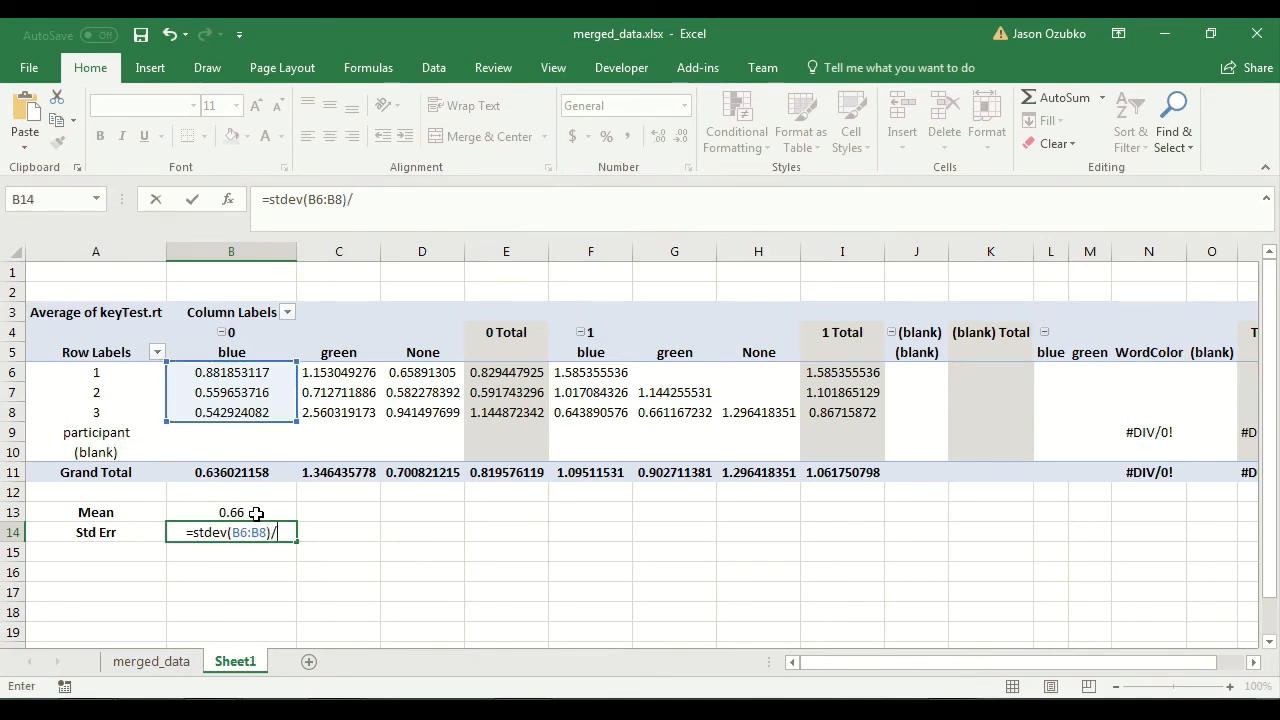
{"action": "type", "text": "sqrt(count("}
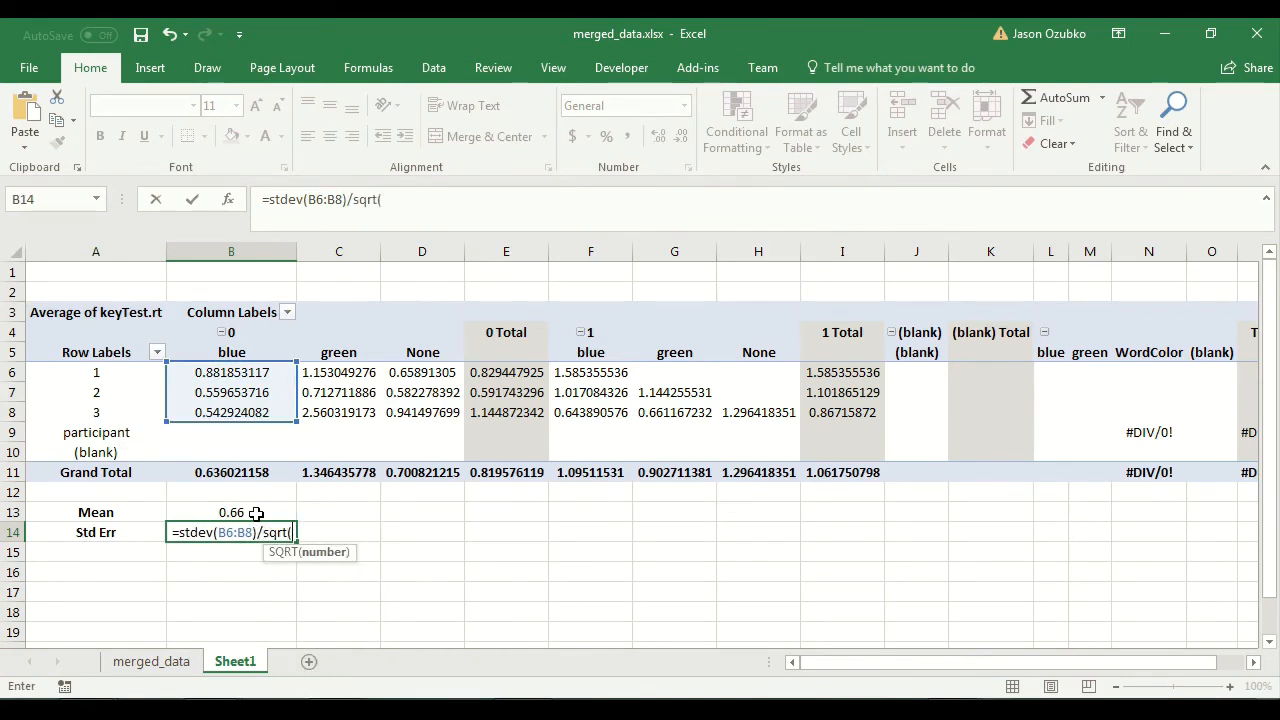
{"action": "key", "text": "Up"}
{"action": "key", "text": "Up"}
{"action": "key", "text": "Up"}
{"action": "key", "text": "Up"}
{"action": "key", "text": "Up"}
{"action": "key", "text": "Up"}
{"action": "key", "text": "shift+Up"}
{"action": "key", "text": "shift+Up"}
{"action": "key", "text": "shift+Up"}
{"action": "key", "text": "shift+Down"}
{"action": "type", "text": "))"}
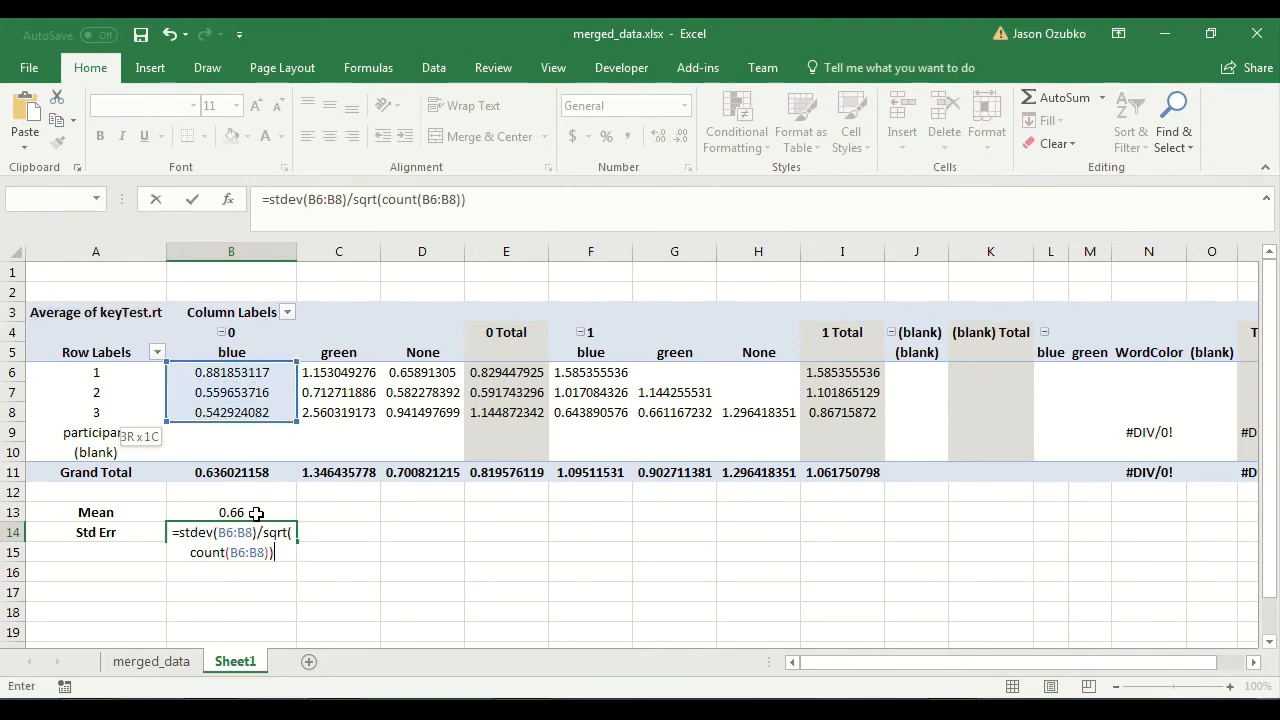
{"action": "key", "text": "Return"}
{"action": "left_click", "coordinate": [256, 513]}
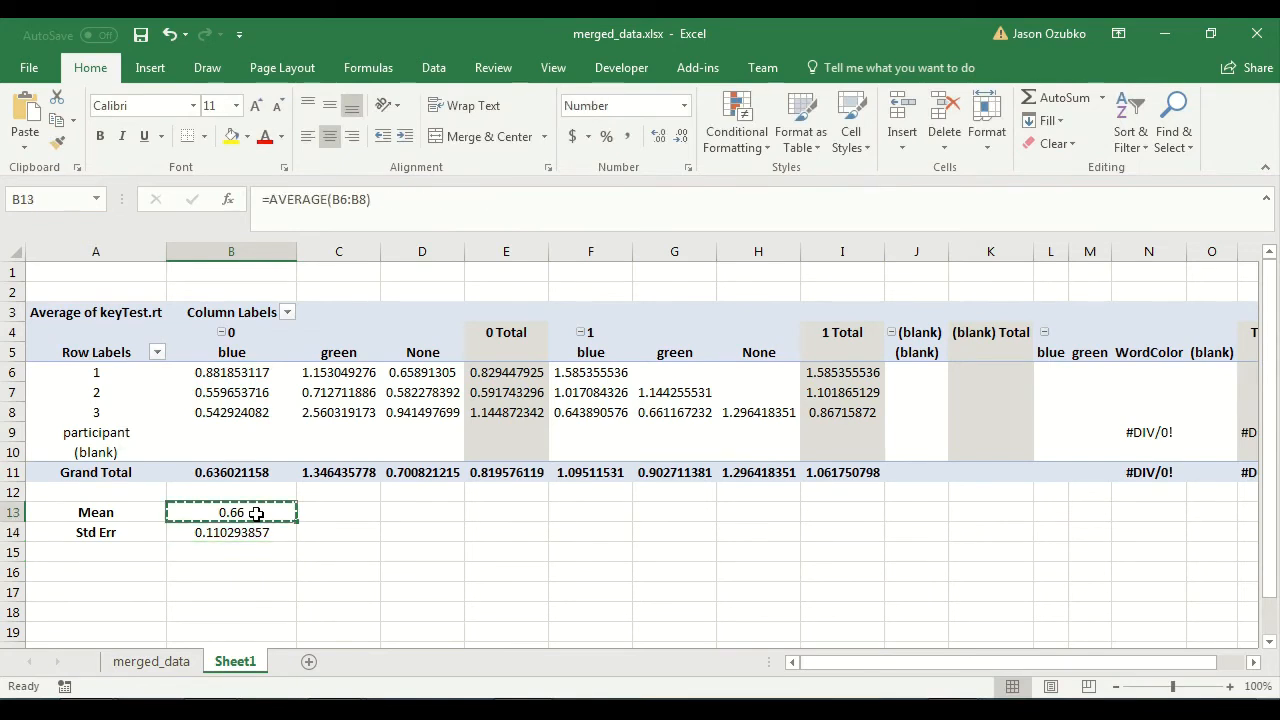
{"action": "key", "text": "shift+Down"}
{"action": "key", "text": "ctrl+c"}
{"action": "key", "text": "Right"}
{"action": "key", "text": "ctrl+v"}
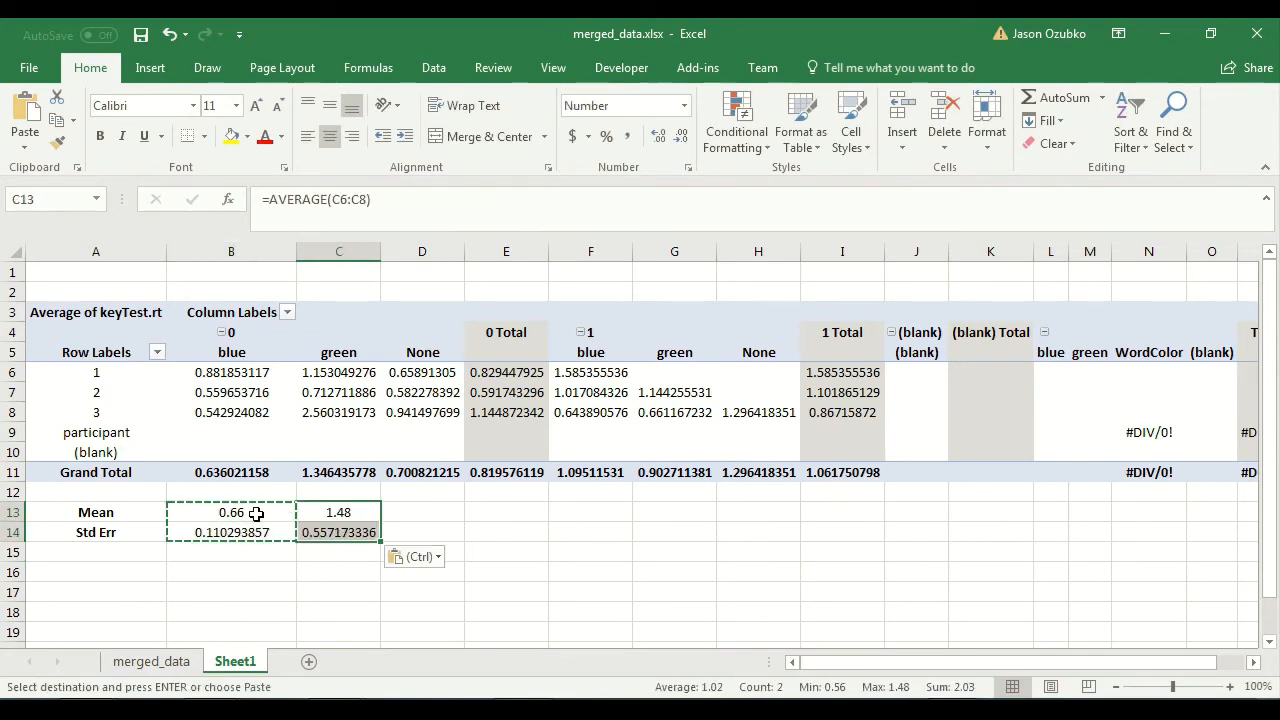
{"action": "key", "text": "Tab"}
{"action": "key", "text": "Left"}
{"action": "key", "text": "Up"}
{"action": "key", "text": "shift+Down"}
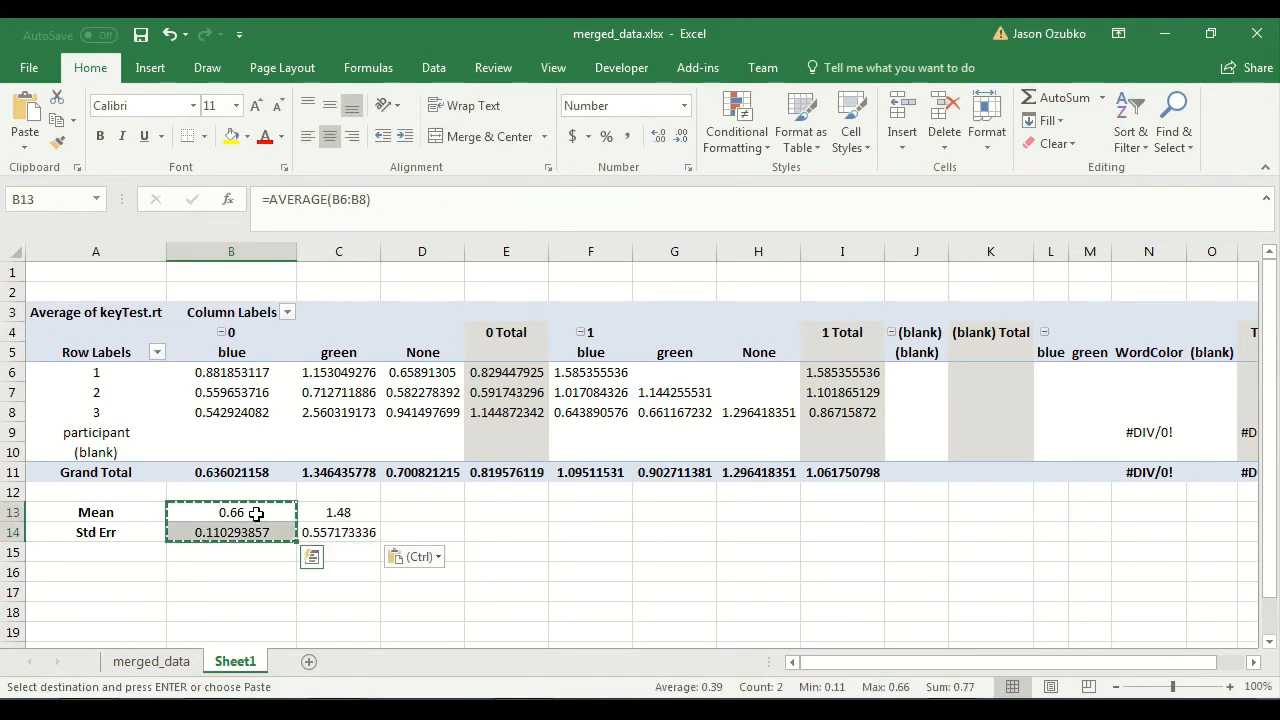
{"action": "key", "text": "ctrl+z"}
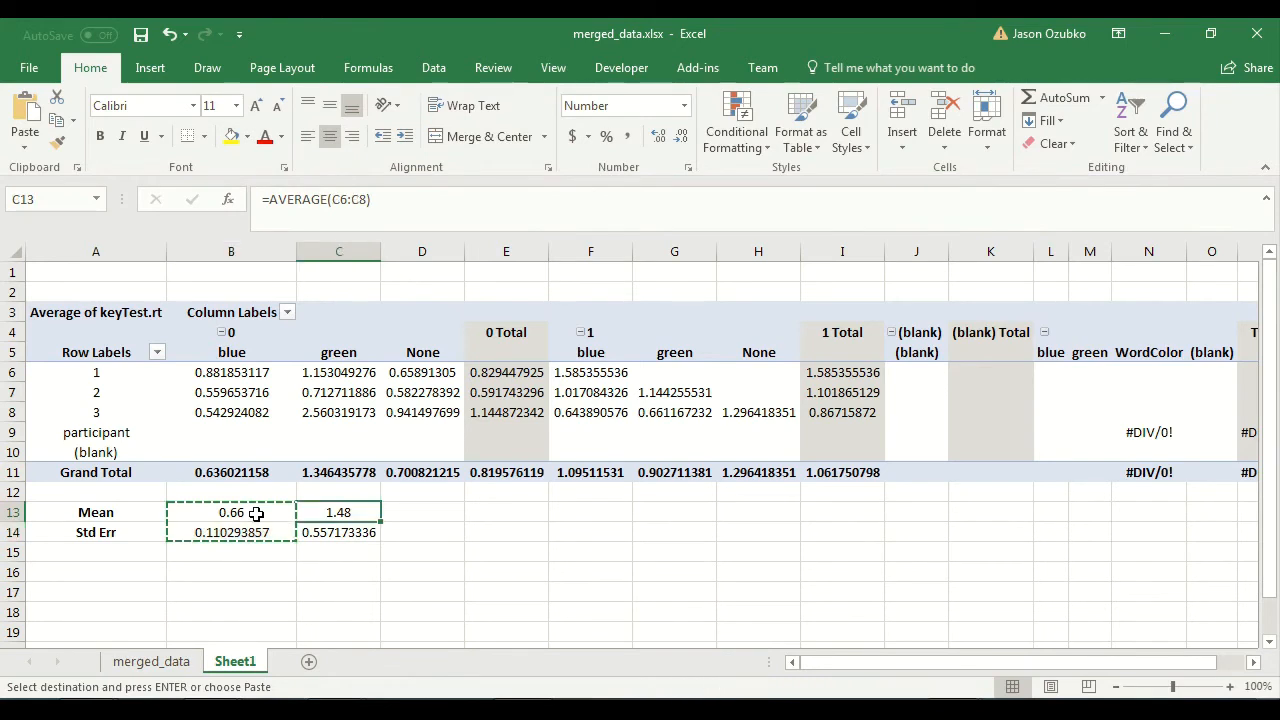
Copy the Mean and Std Err formulas from B13:B14 into columns C, D, F, G and H, skipping the 0 Total column.
{"action": "key", "text": "ctrl+c"}
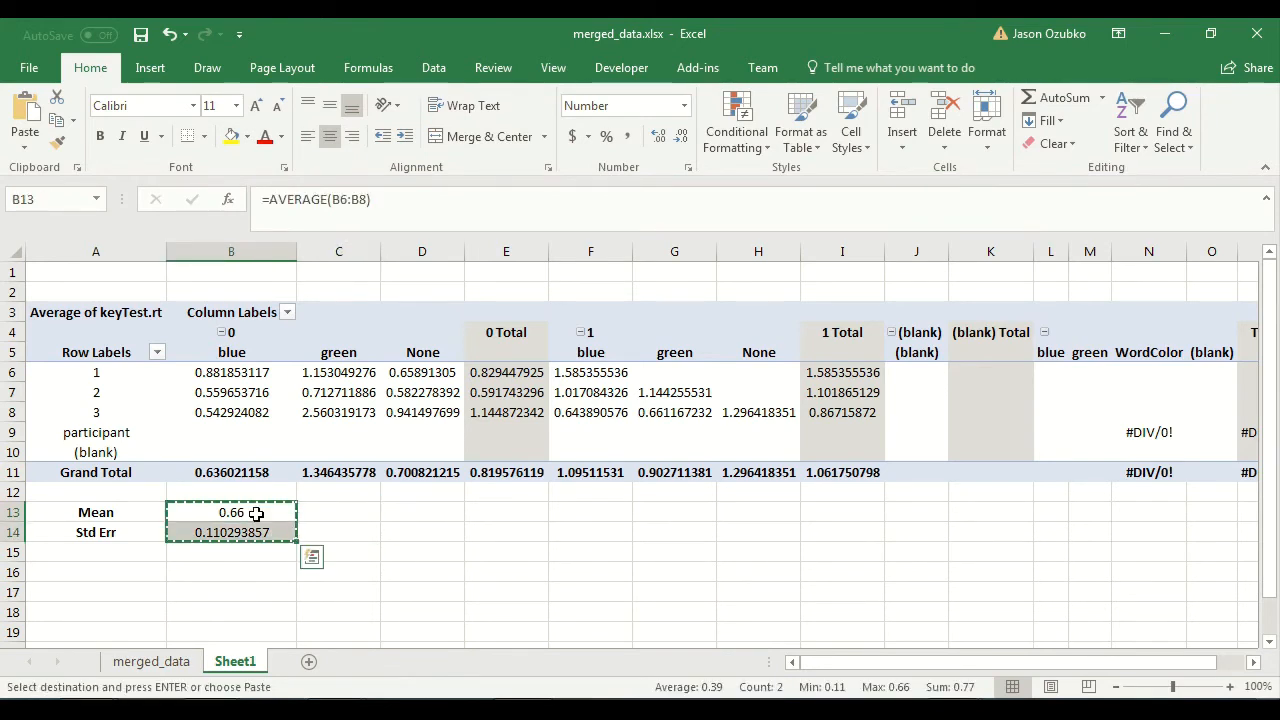
{"action": "key", "text": "Right"}
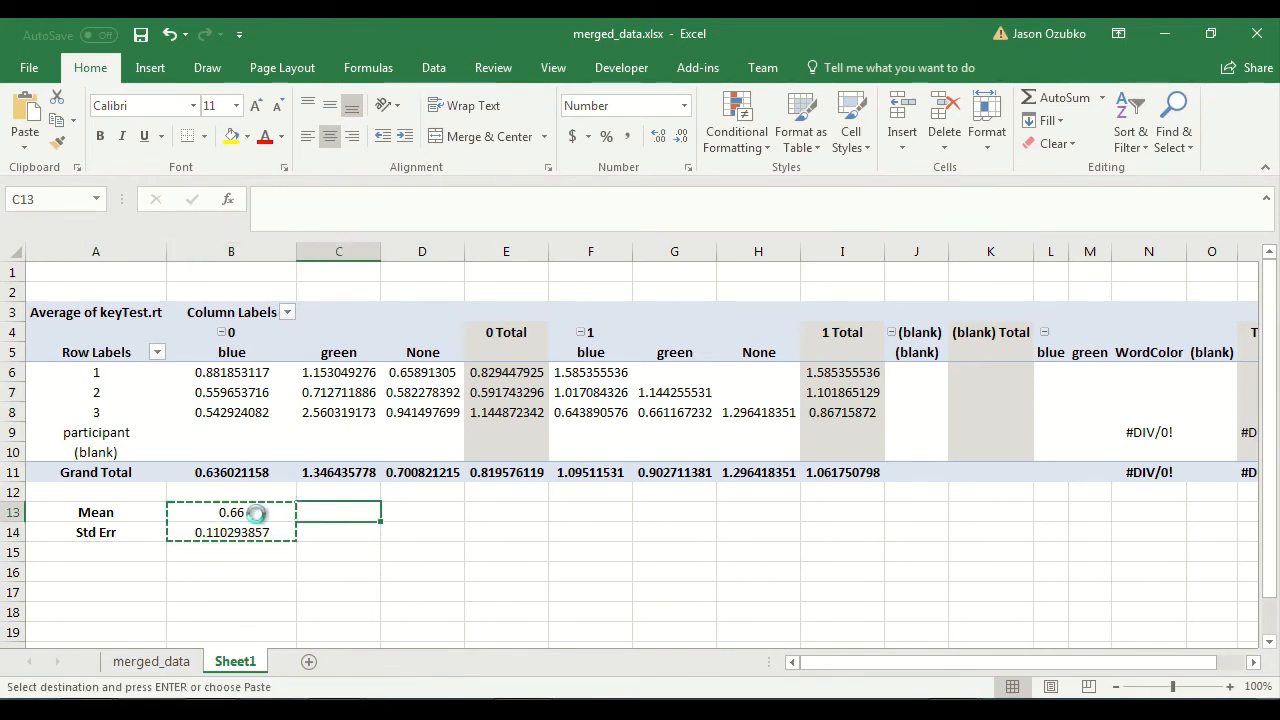
{"action": "key", "text": "ctrl+v"}
{"action": "key", "text": "Right"}
{"action": "key", "text": "ctrl+v"}
{"action": "key", "text": "Right"}
{"action": "key", "text": "Right"}
{"action": "key", "text": "ctrl+v"}
{"action": "key", "text": "Right"}
{"action": "key", "text": "ctrl+v"}
{"action": "key", "text": "Right"}
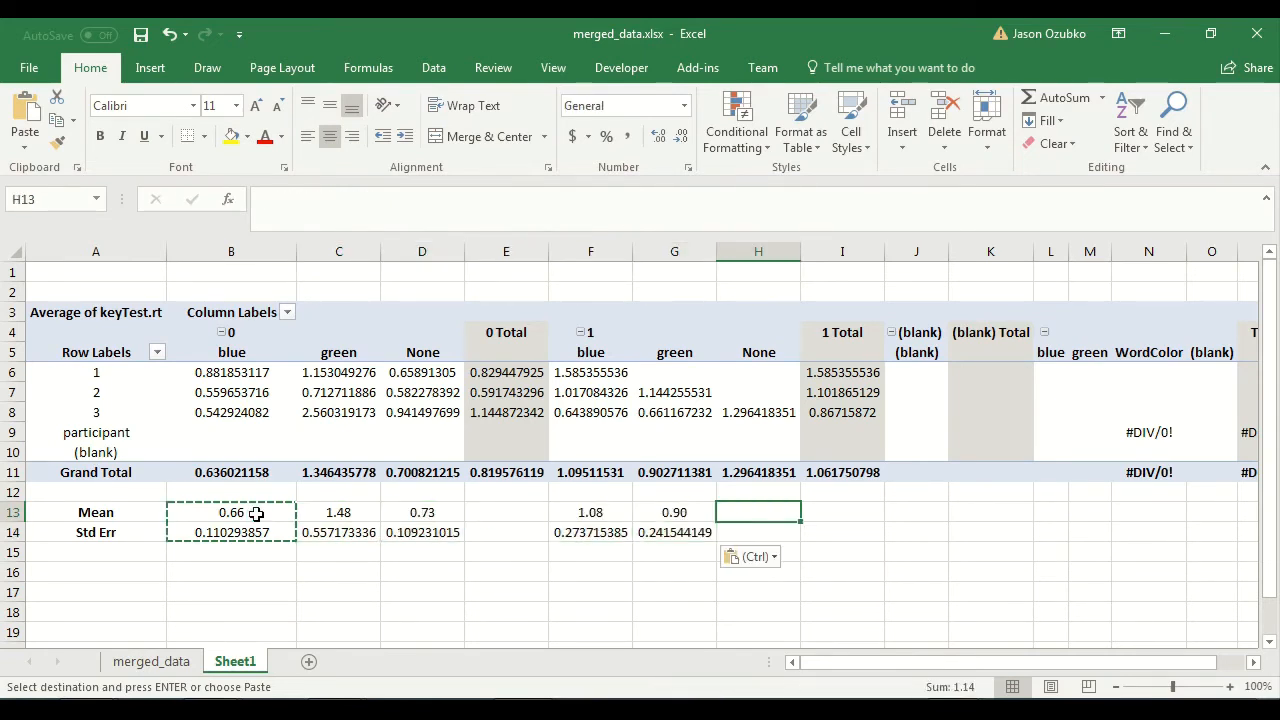
{"action": "key", "text": "ctrl+v"}
Examine the Std Err formula in H14 and the participant data in the None column that it uses.
{"action": "key", "text": "Down"}
{"action": "key", "text": "Left"}
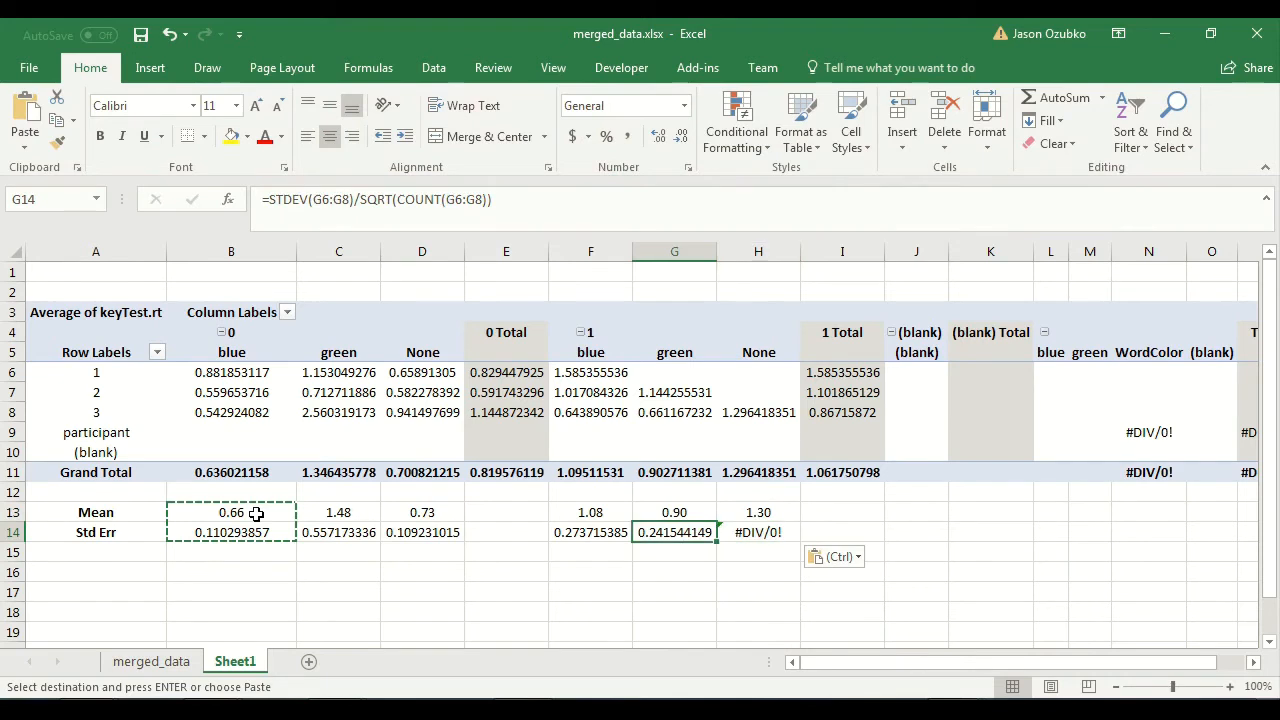
{"action": "key", "text": "Home"}
{"action": "key", "text": "Down"}
{"action": "key", "text": "Right"}
{"action": "key", "text": "Right"}
{"action": "key", "text": "Right"}
{"action": "key", "text": "Right"}
{"action": "key", "text": "Right"}
{"action": "key", "text": "Right"}
{"action": "key", "text": "Right"}
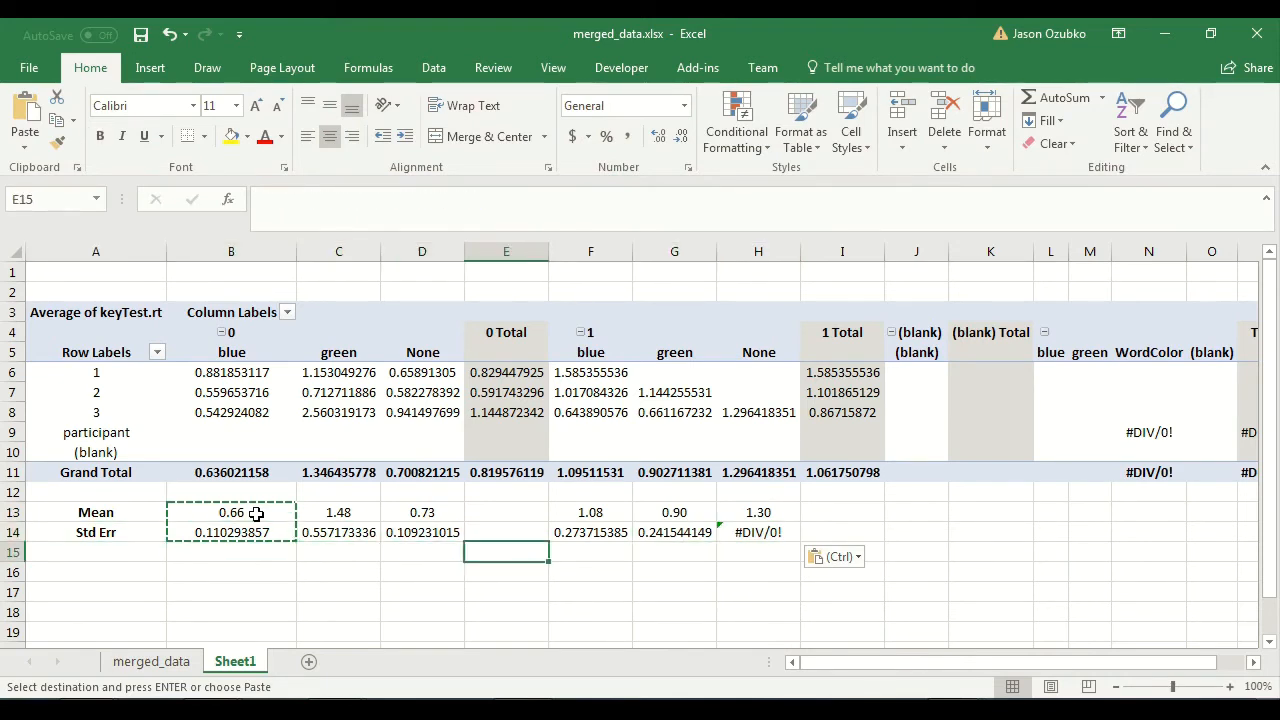
{"action": "key", "text": "Up"}
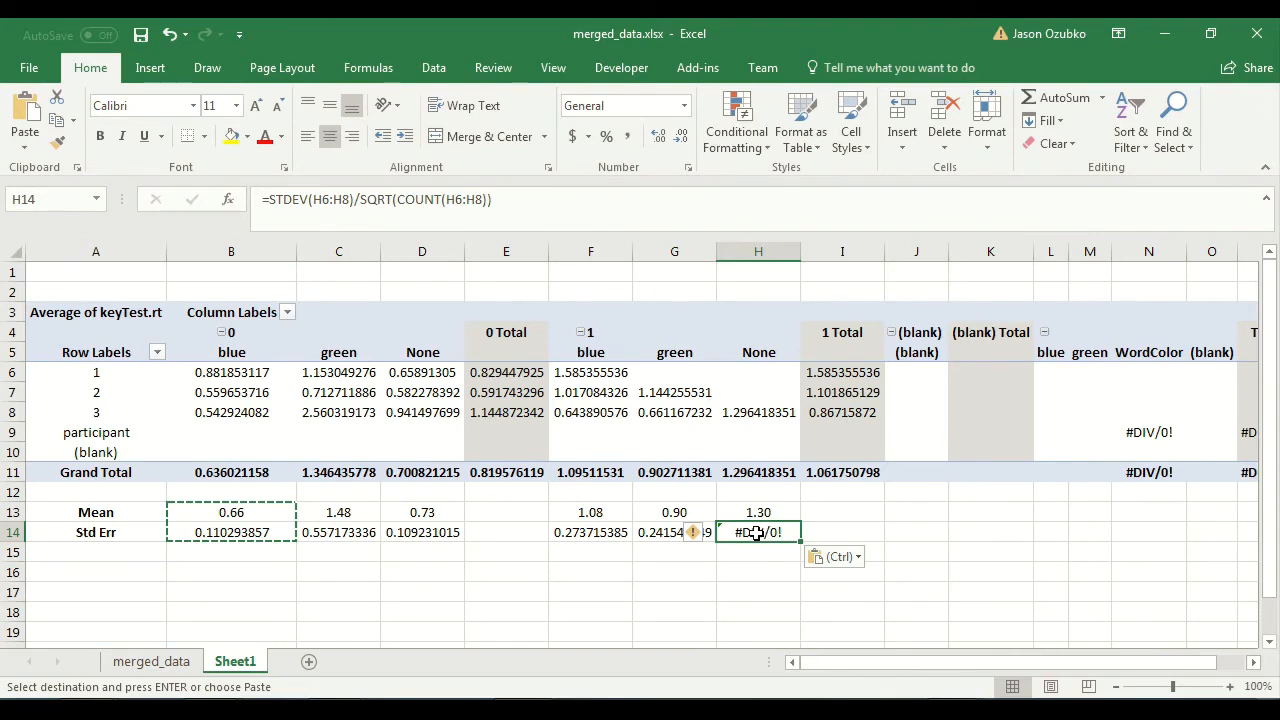
{"action": "left_click", "coordinate": [757, 412]}
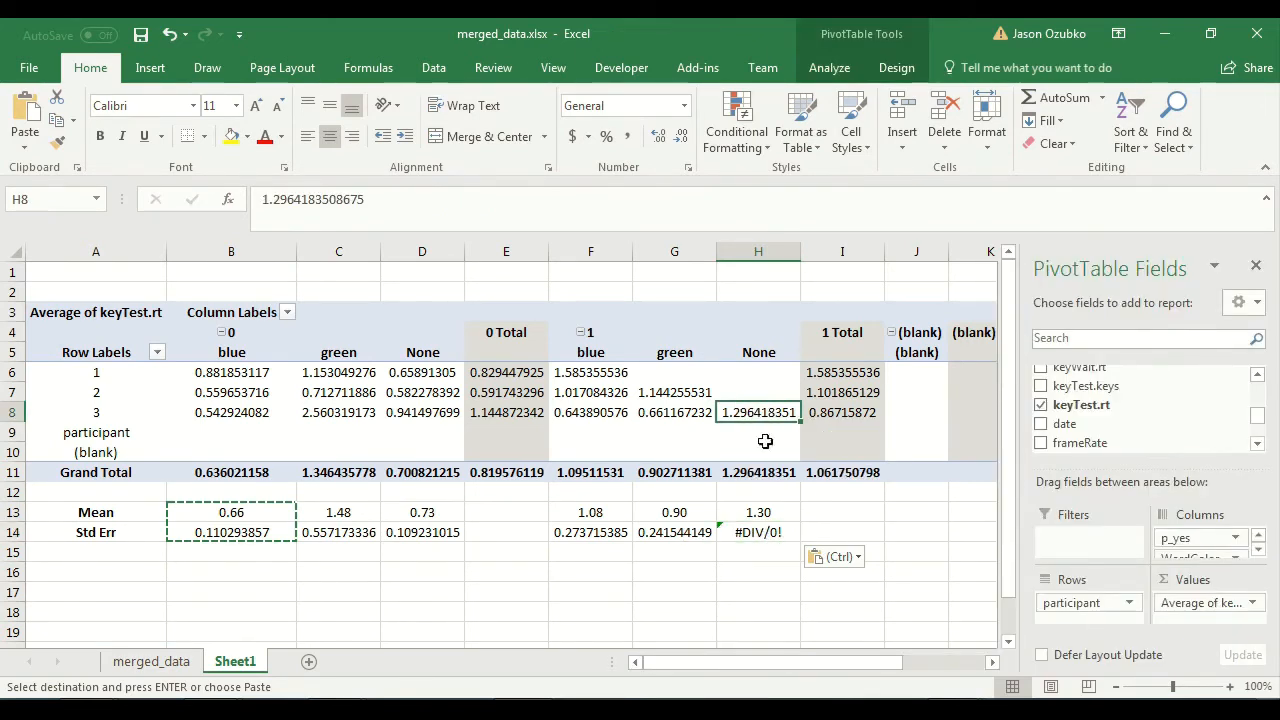
{"action": "left_click", "coordinate": [778, 534]}
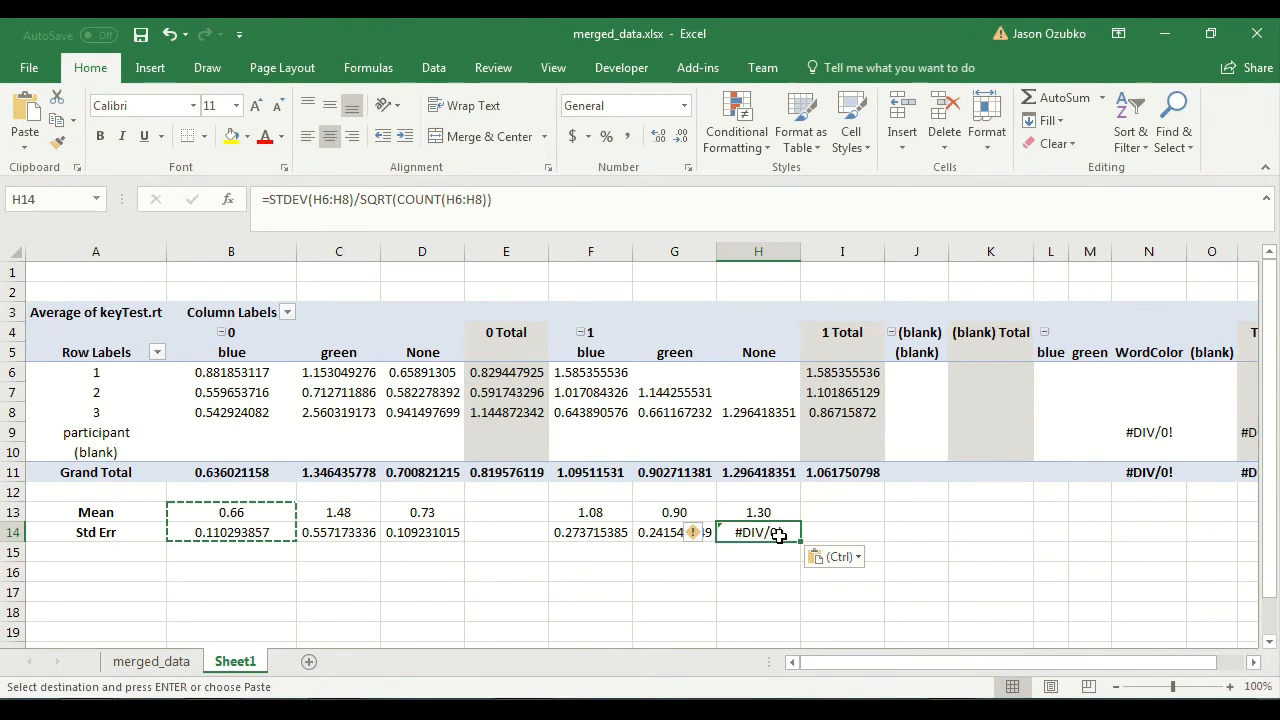
{"action": "type", "text": "0"}
{"action": "key", "text": "Return"}
{"action": "left_click", "coordinate": [743, 571]}
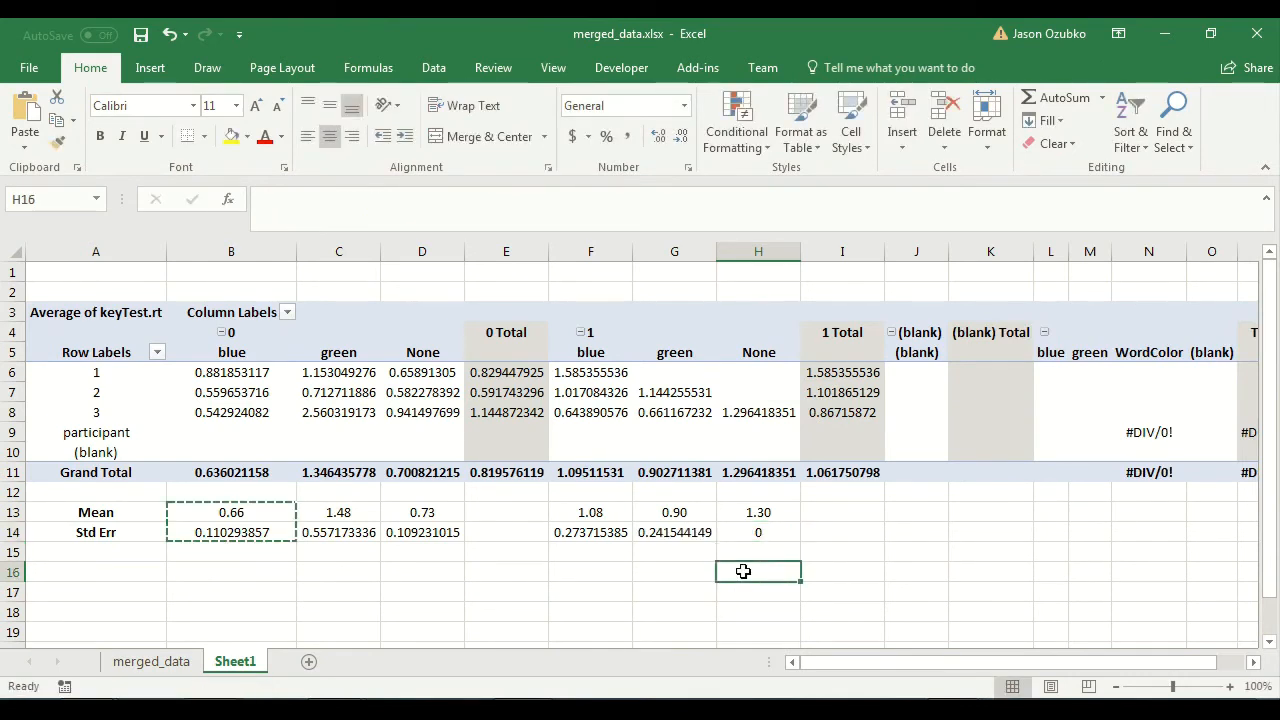
{"action": "left_click_drag", "start_coordinate": [755, 509], "coordinate": [752, 530]}
{"action": "left_click_drag", "start_coordinate": [762, 418], "coordinate": [209, 410]}
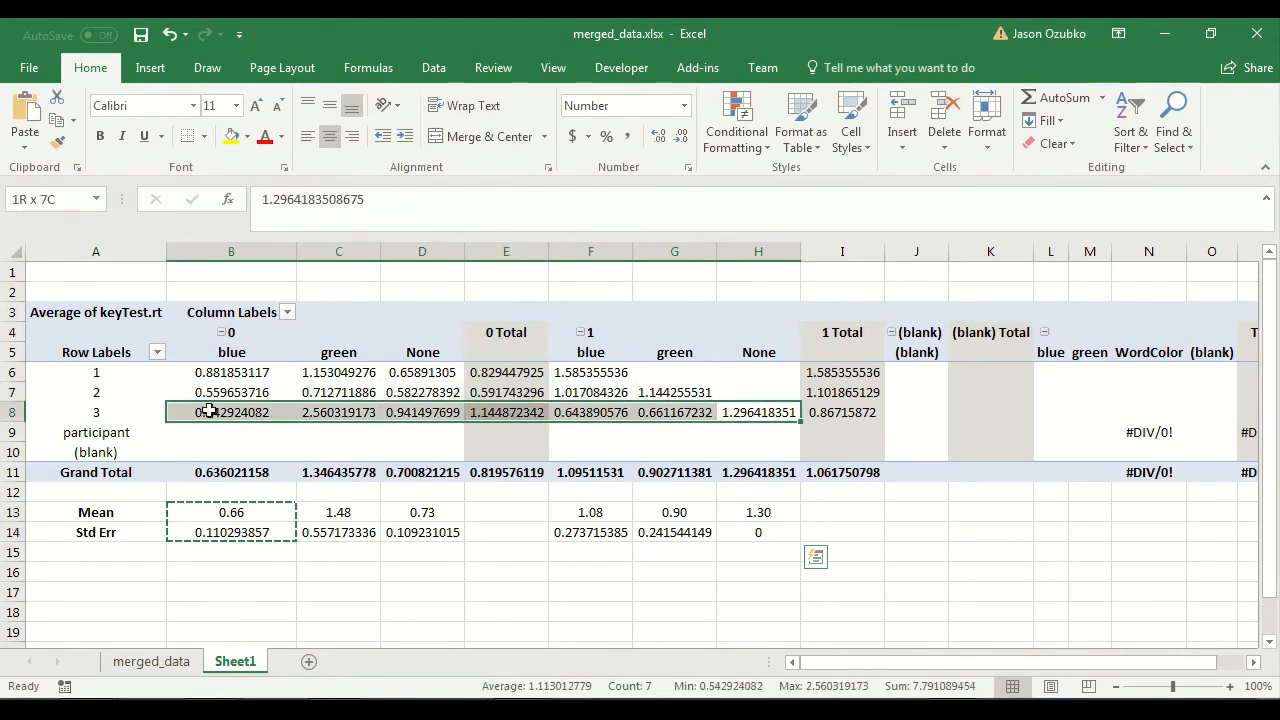
{"action": "left_click", "coordinate": [780, 537]}
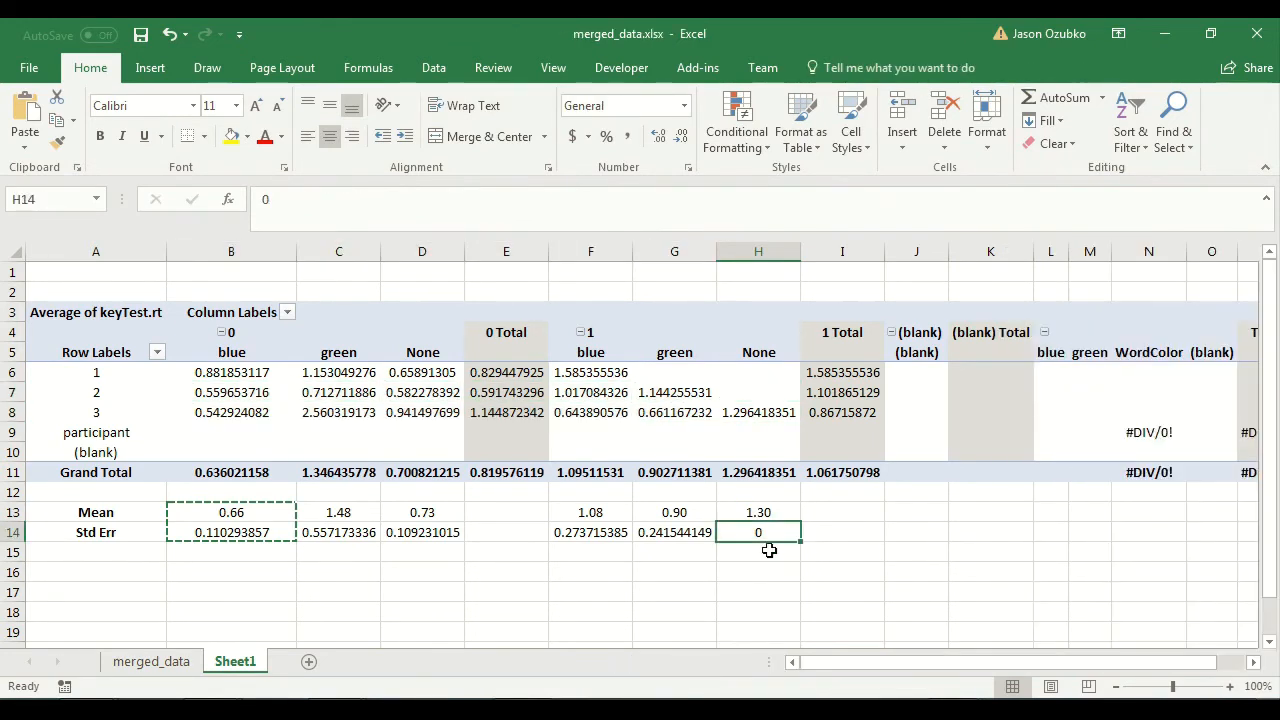
{"action": "key", "text": "ctrl+v"}
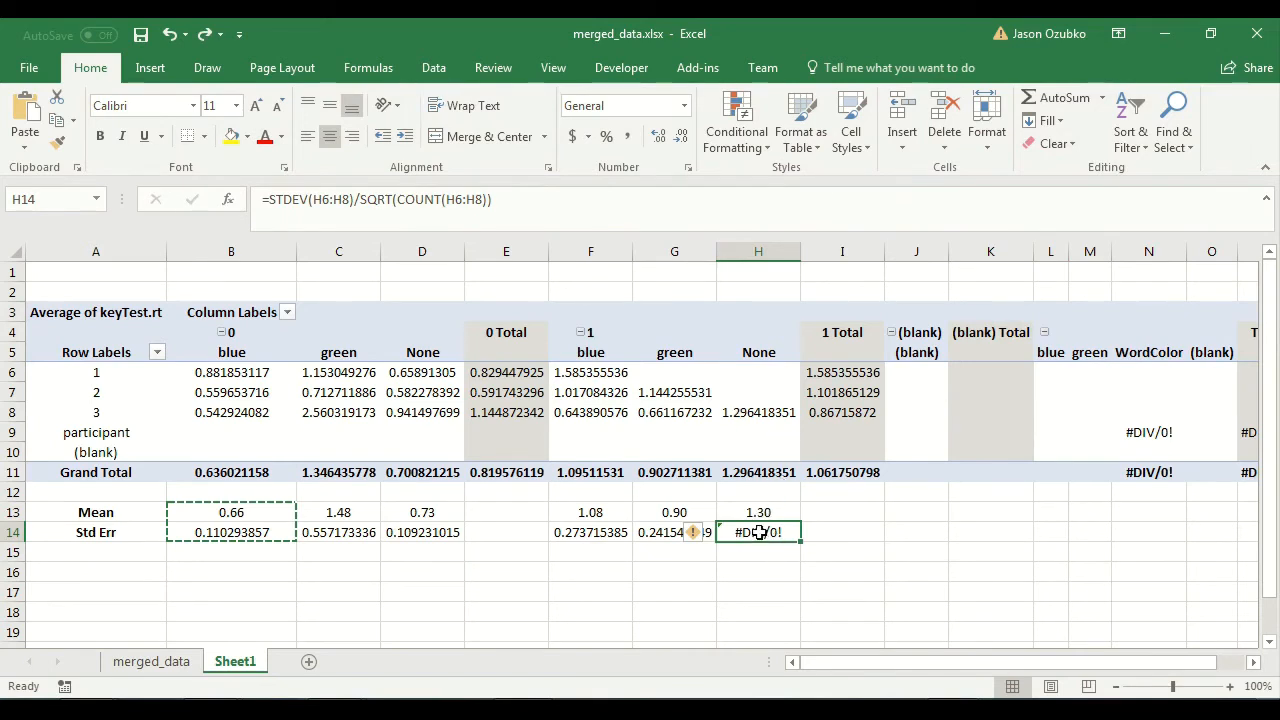
Replace the Std Err formula in H14 with the value 0.
{"action": "left_click", "coordinate": [489, 199]}
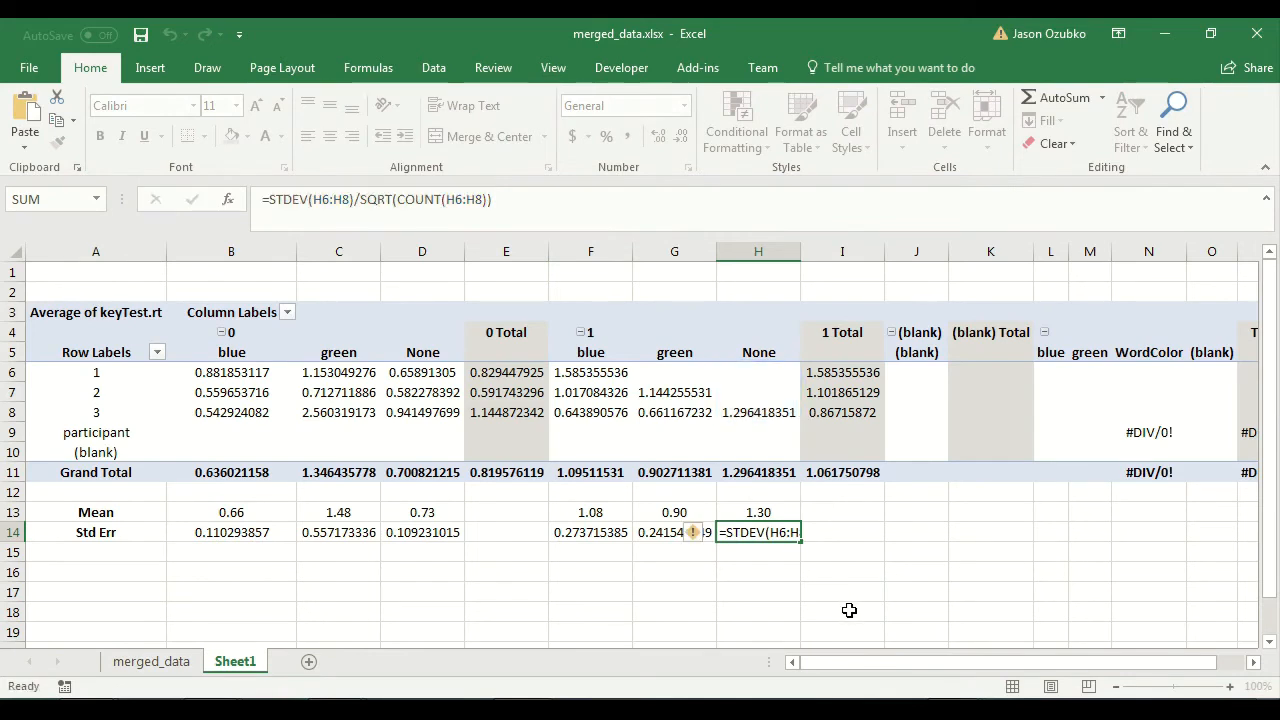
{"action": "key", "text": "ctrl+Return"}
{"action": "type", "text": "0"}
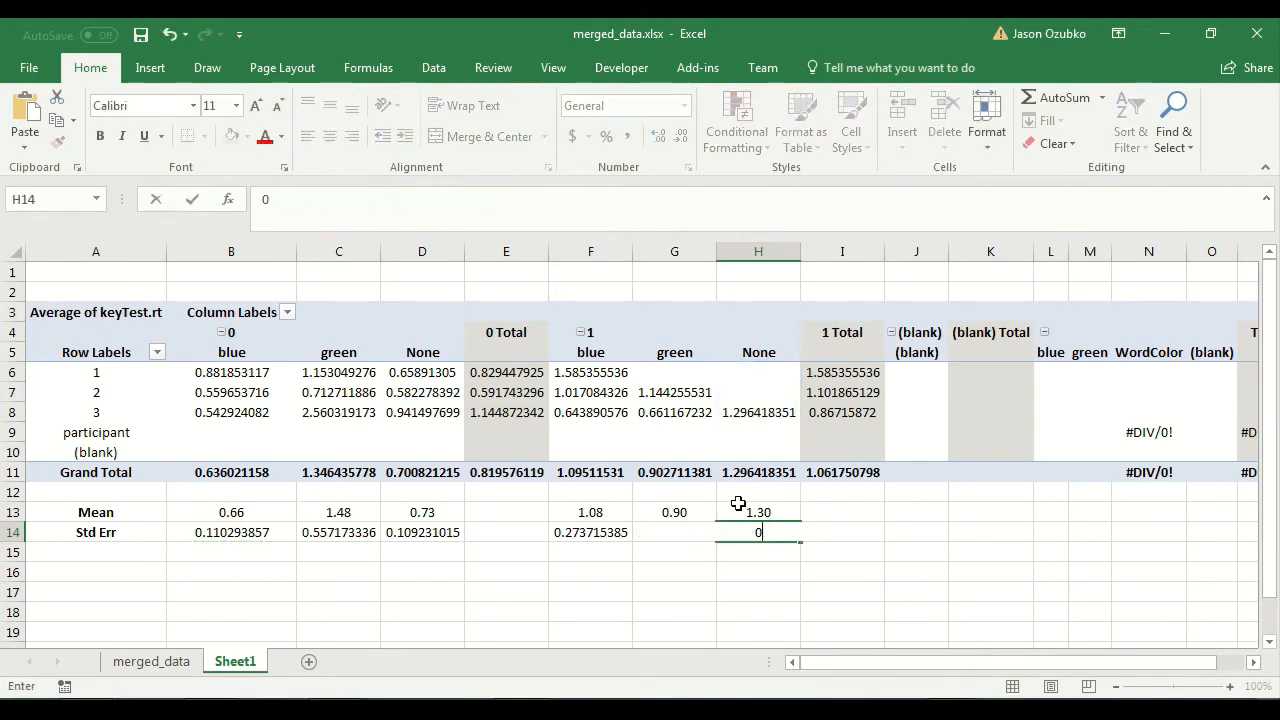
{"action": "key", "text": "Return"}
{"action": "left_click", "coordinate": [636, 590]}
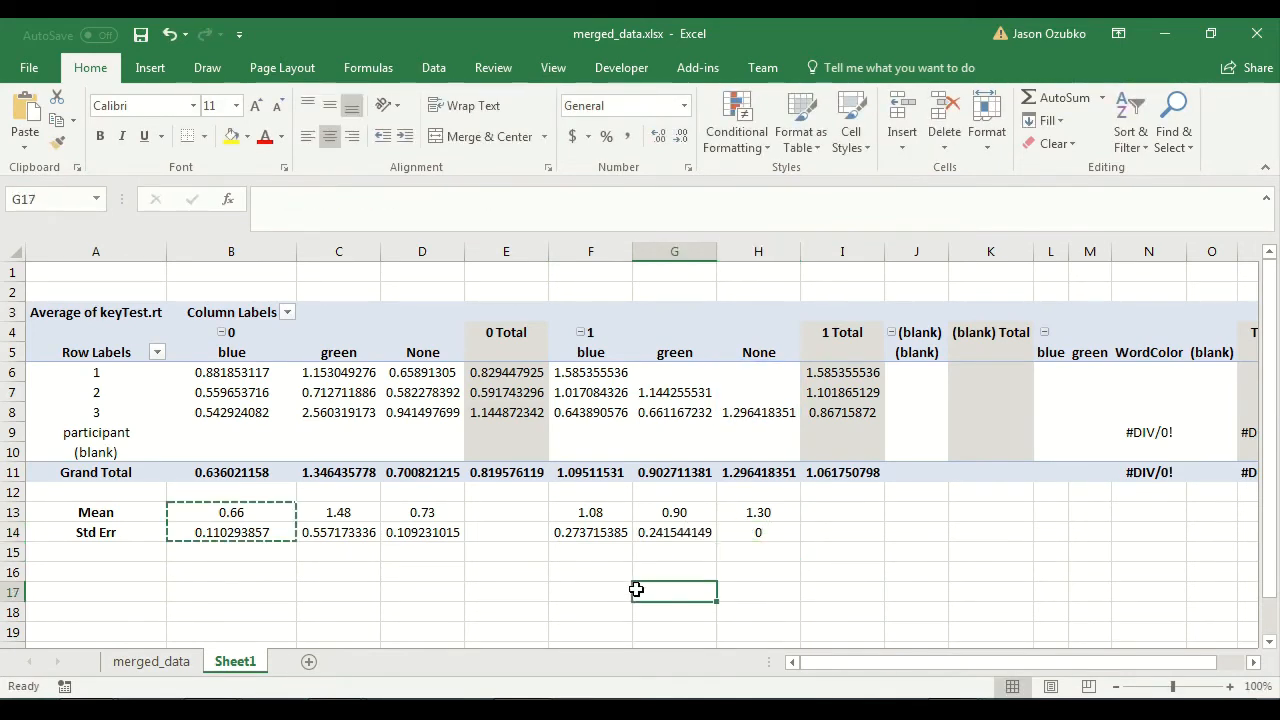
Insert a blank 2-D clustered column chart and place it just below the Mean and Std Err rows.
{"action": "scroll", "coordinate": [490, 538], "scroll_direction": "down", "scroll_amount": 3}
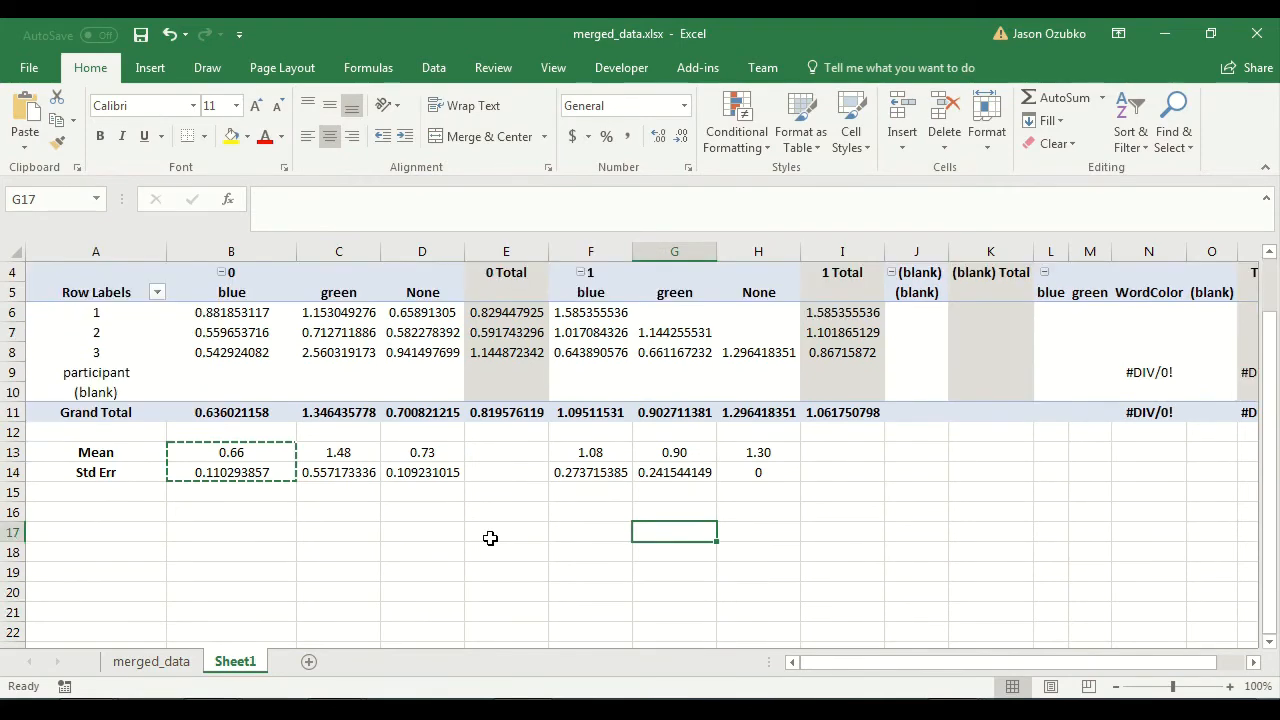
{"action": "left_click", "coordinate": [349, 412]}
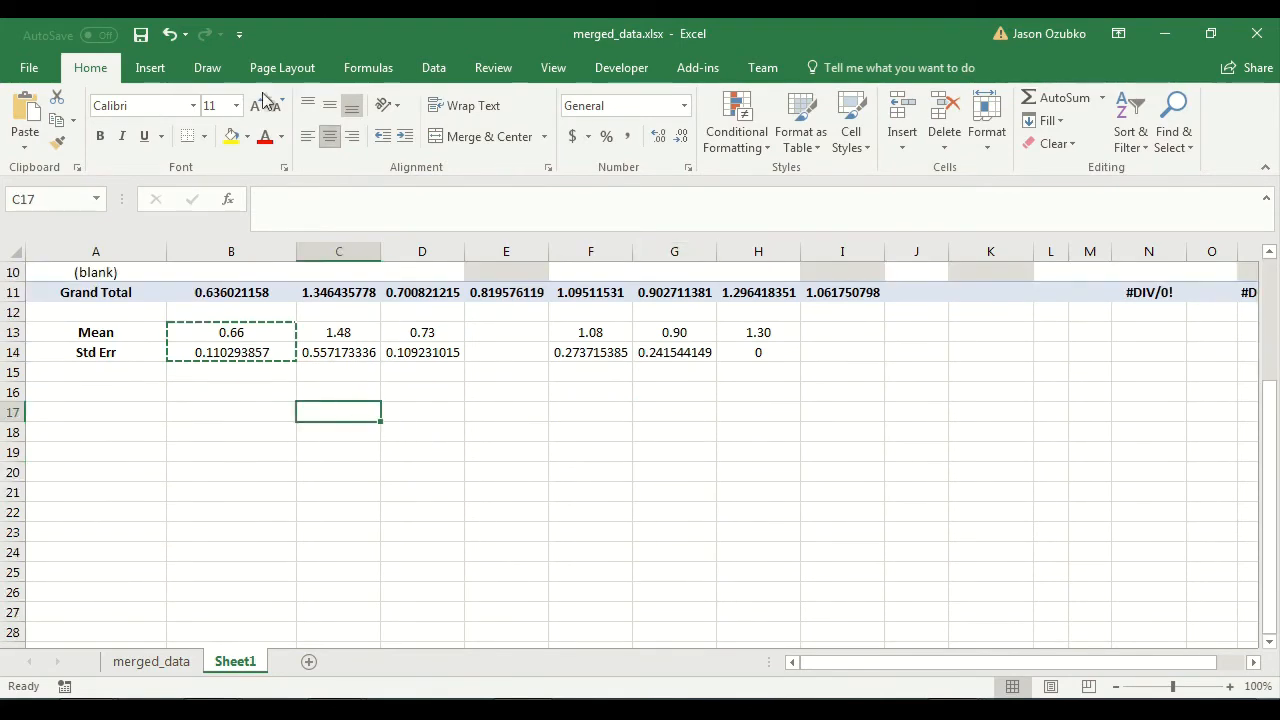
{"action": "left_click", "coordinate": [150, 67]}
{"action": "left_click", "coordinate": [506, 98]}
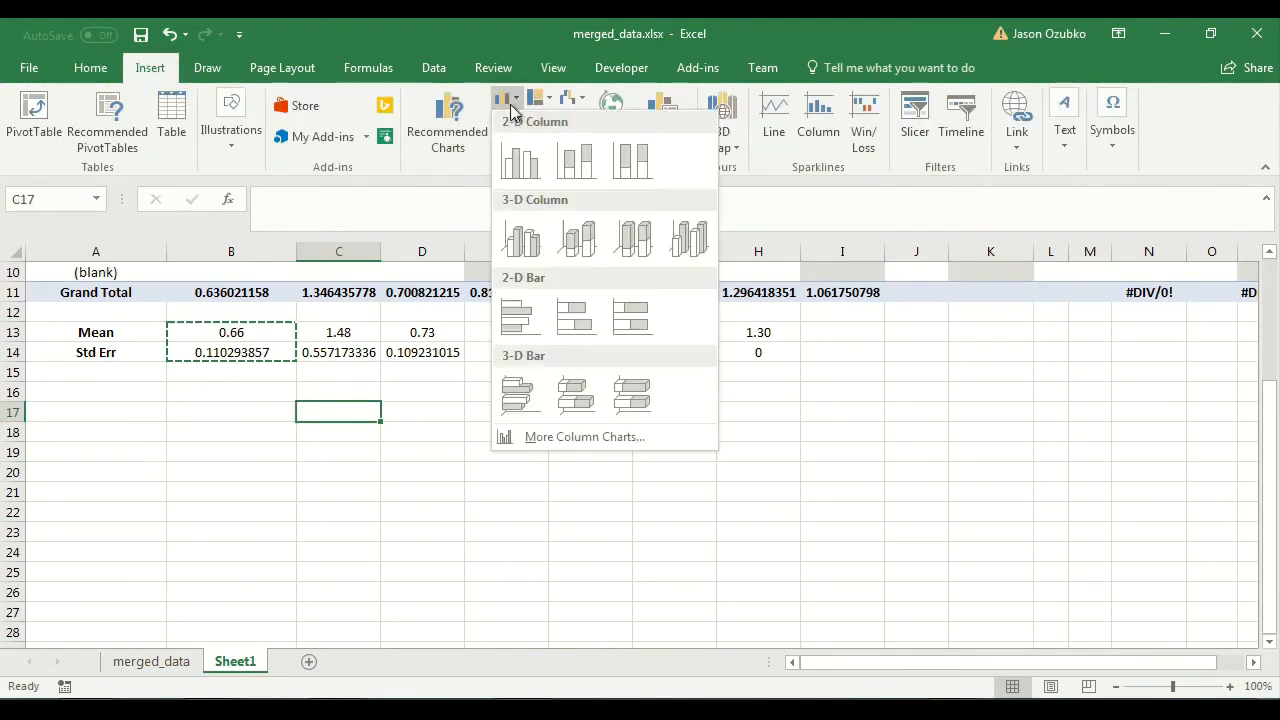
{"action": "left_click", "coordinate": [518, 162]}
{"action": "left_click_drag", "start_coordinate": [578, 326], "coordinate": [440, 408]}
{"action": "scroll", "coordinate": [441, 410], "scroll_direction": "down", "scroll_amount": 2}
{"action": "scroll", "coordinate": [441, 410], "scroll_direction": "up", "scroll_amount": 2}
{"action": "scroll", "coordinate": [441, 410], "scroll_direction": "down", "scroll_amount": 1}
{"action": "left_click_drag", "start_coordinate": [380, 363], "coordinate": [359, 364]}
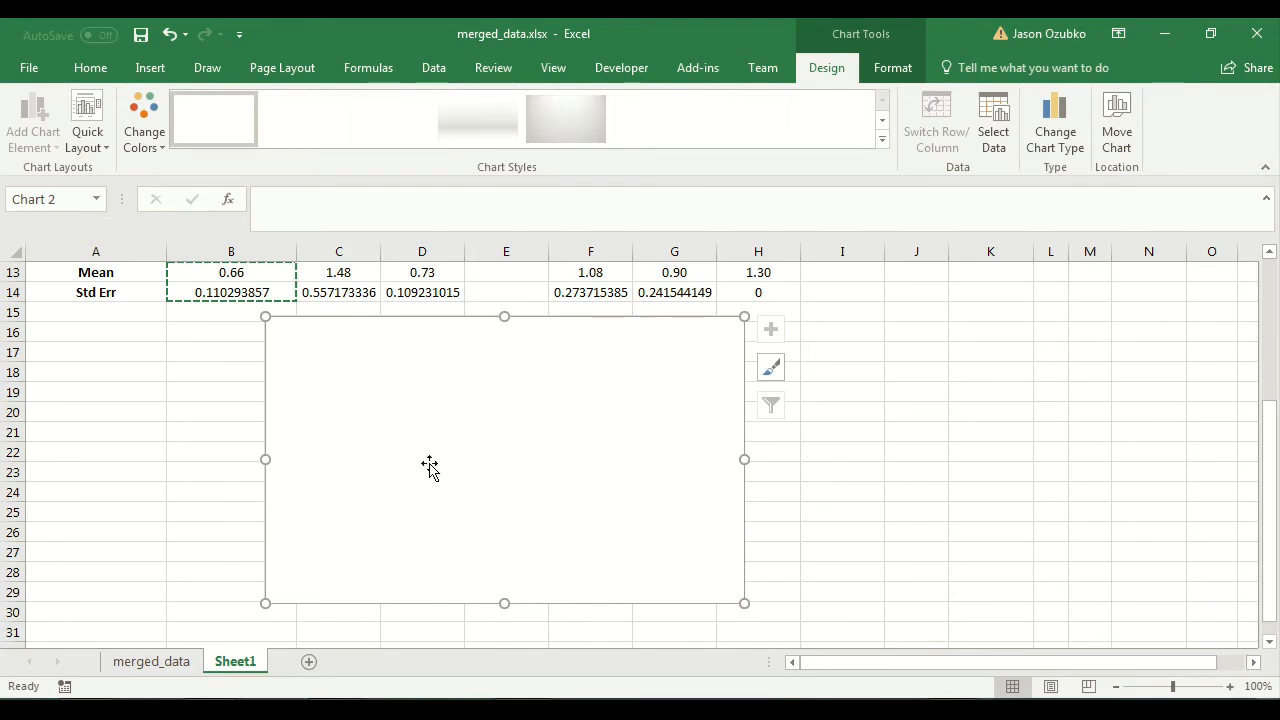
Compare the blue and green reaction-time columns between response 0 and response 1 in the pivot table.
{"action": "scroll", "coordinate": [357, 454], "scroll_direction": "up", "scroll_amount": 4}
{"action": "left_click_drag", "start_coordinate": [246, 351], "coordinate": [242, 410]}
{"action": "left_click_drag", "start_coordinate": [586, 357], "coordinate": [577, 410]}
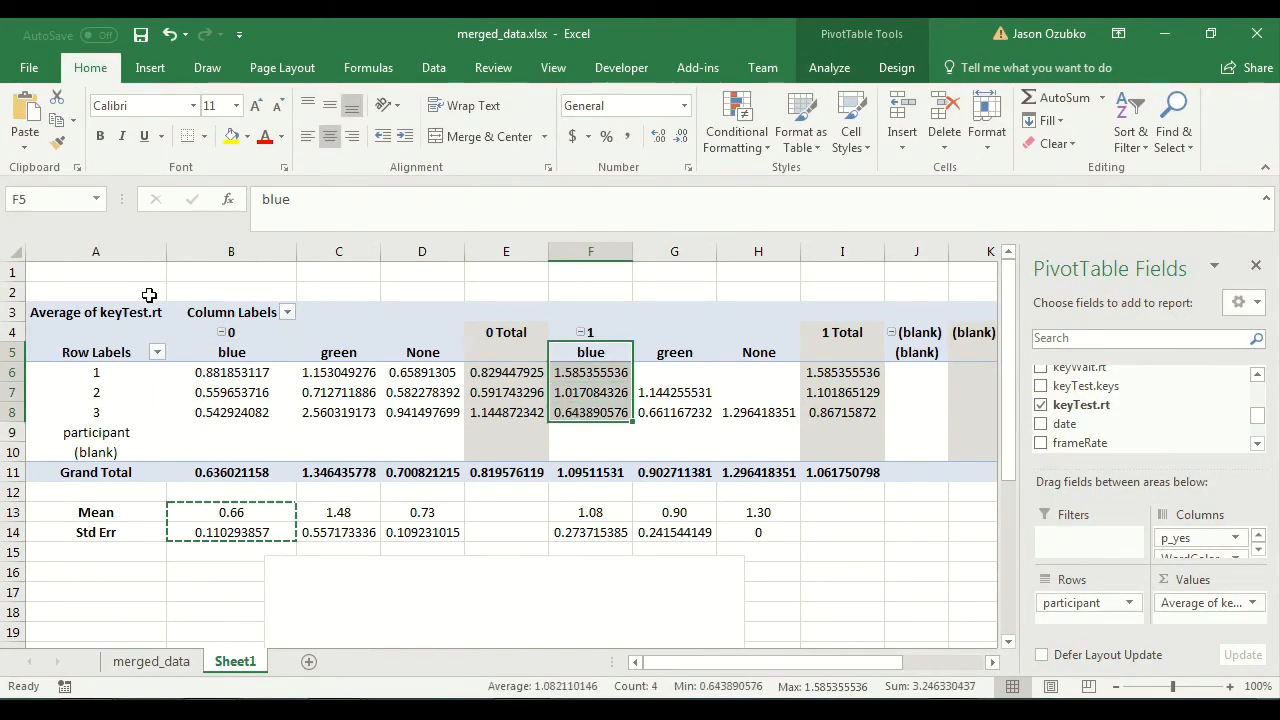
{"action": "left_click_drag", "start_coordinate": [240, 352], "coordinate": [245, 412]}
{"action": "left_click", "coordinate": [346, 341]}
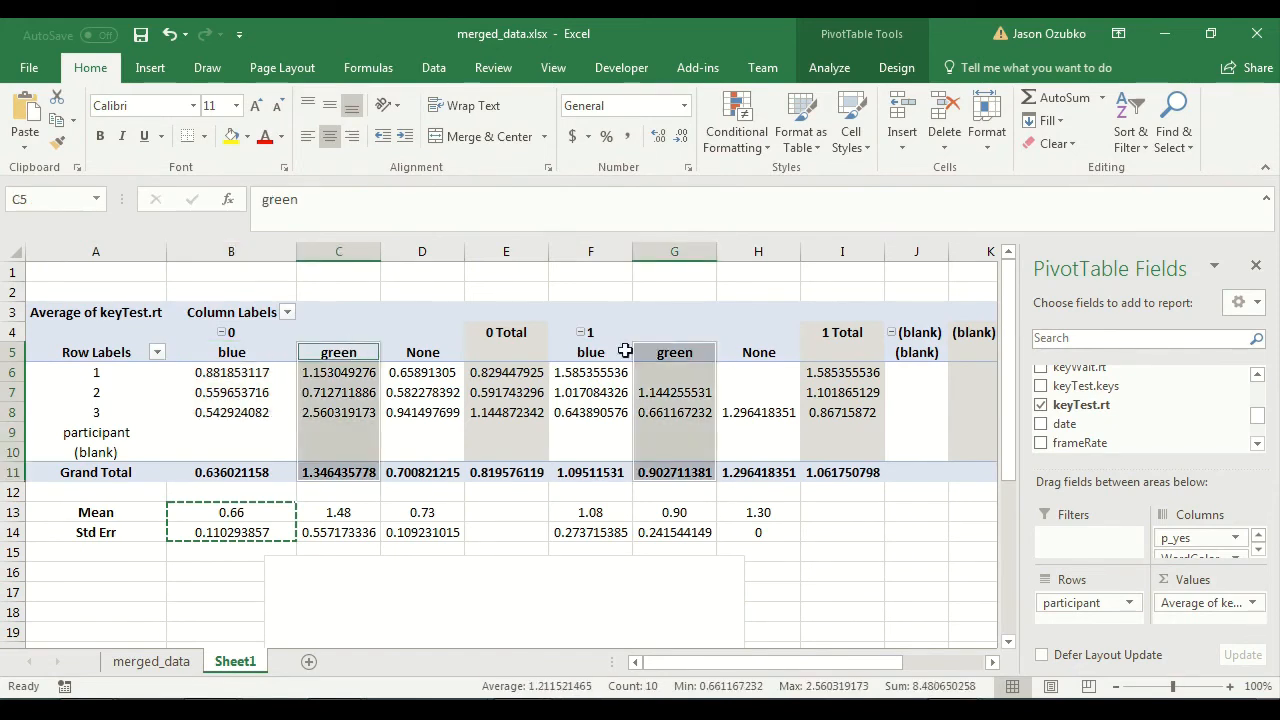
Add a data series named "blue" to the blank clustered column chart.
{"action": "left_click", "coordinate": [418, 345]}
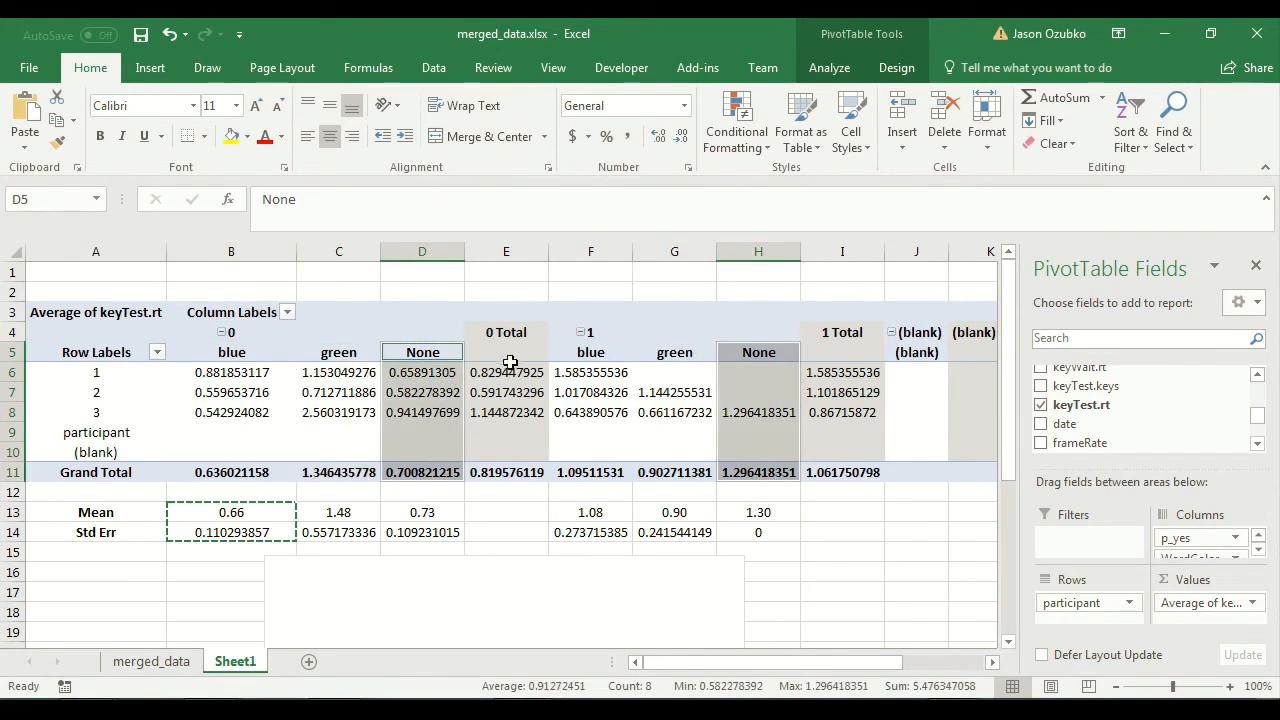
{"action": "scroll", "coordinate": [515, 431], "scroll_direction": "down", "scroll_amount": 4}
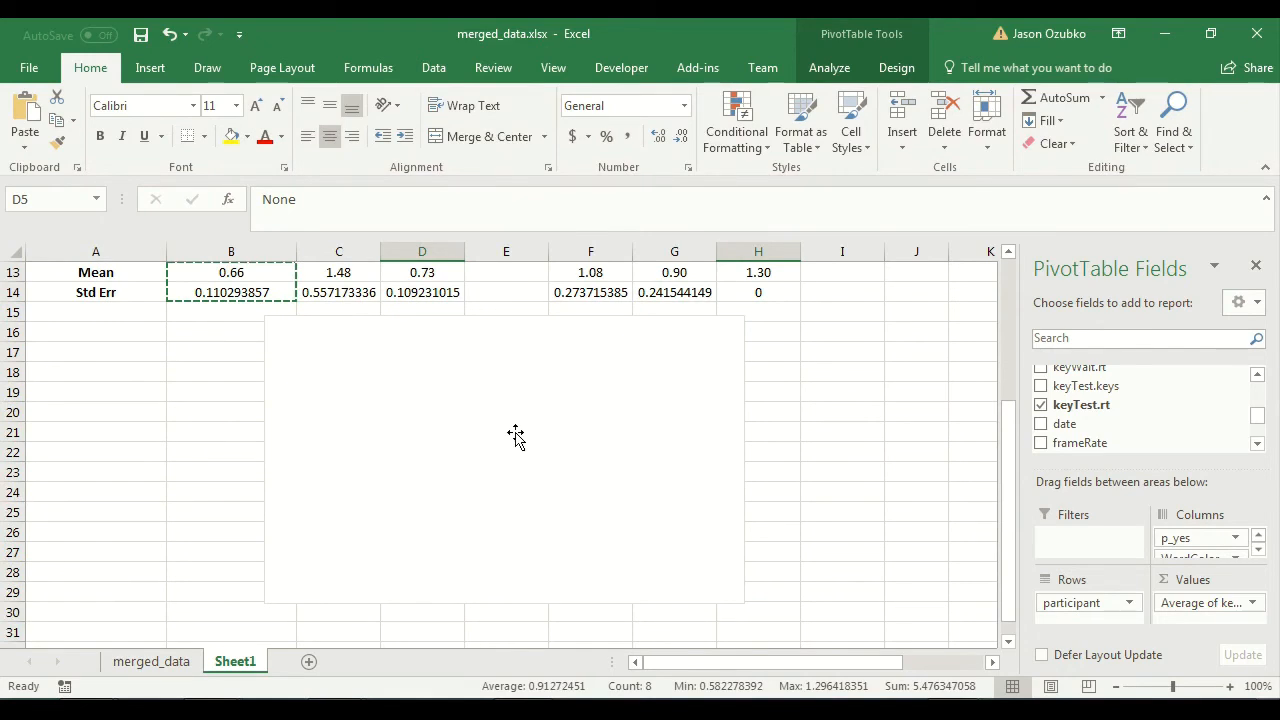
{"action": "left_click", "coordinate": [387, 404]}
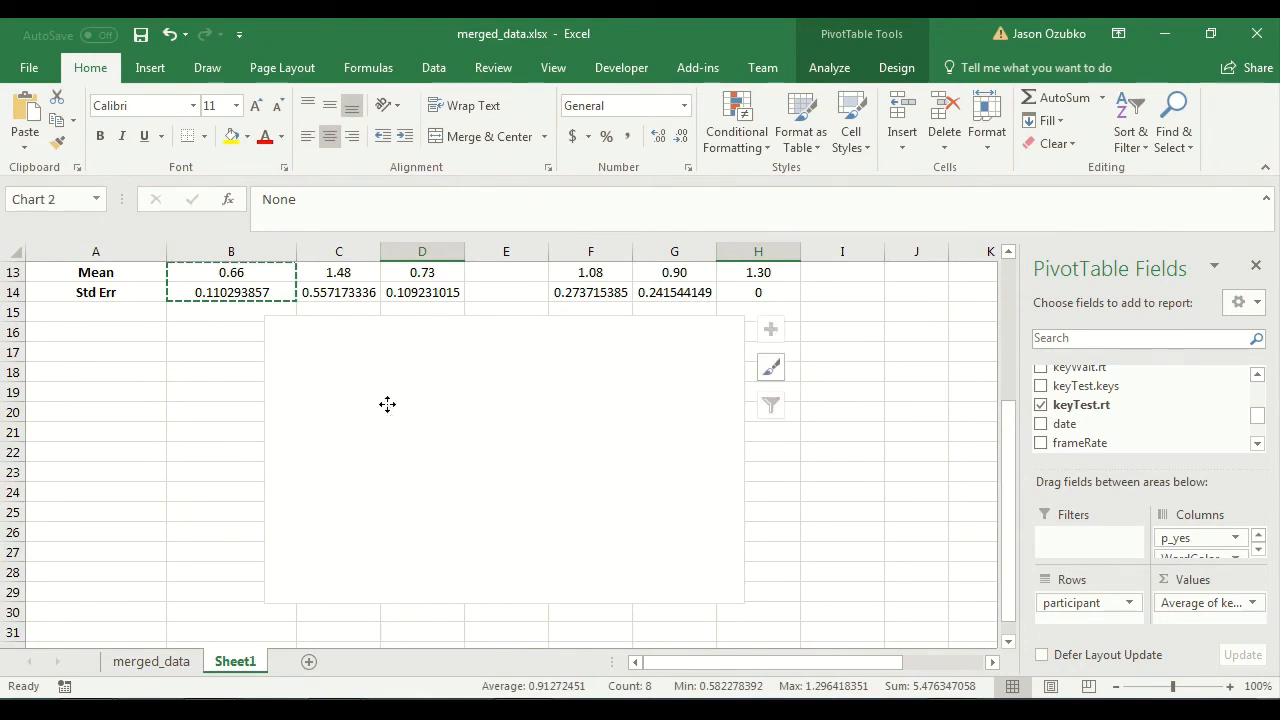
{"action": "right_click", "coordinate": [387, 404]}
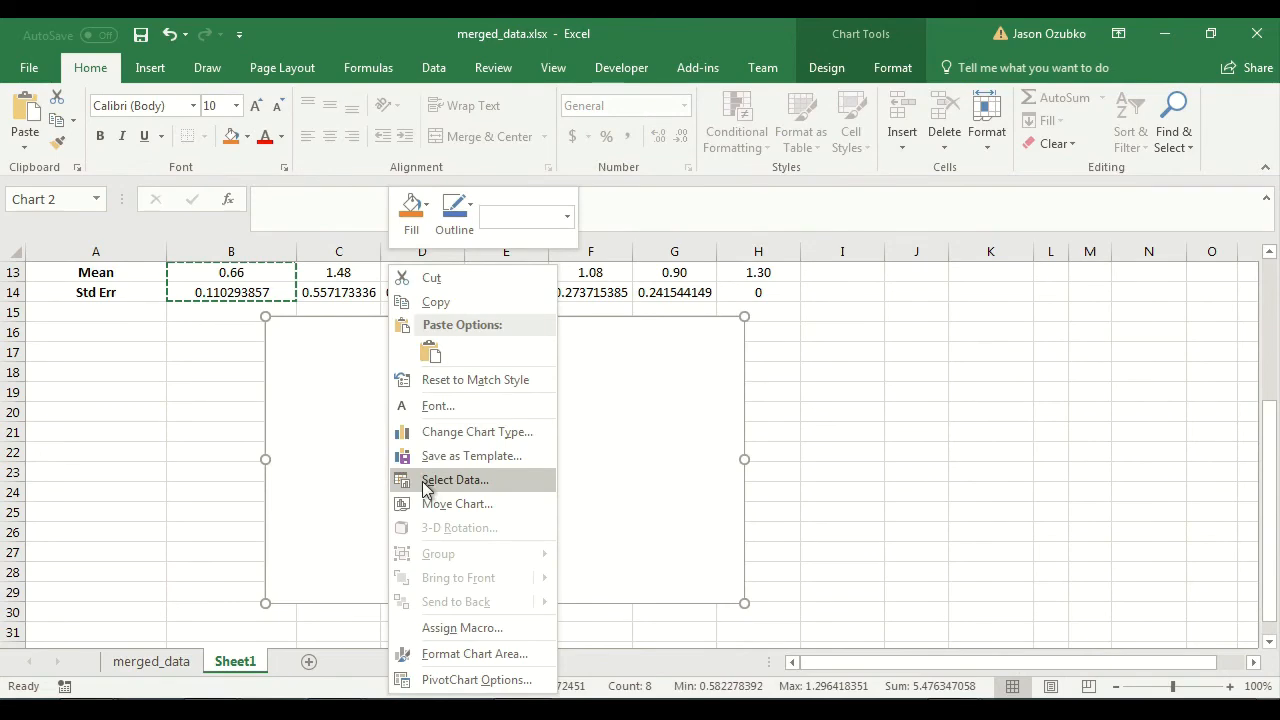
{"action": "left_click", "coordinate": [425, 481]}
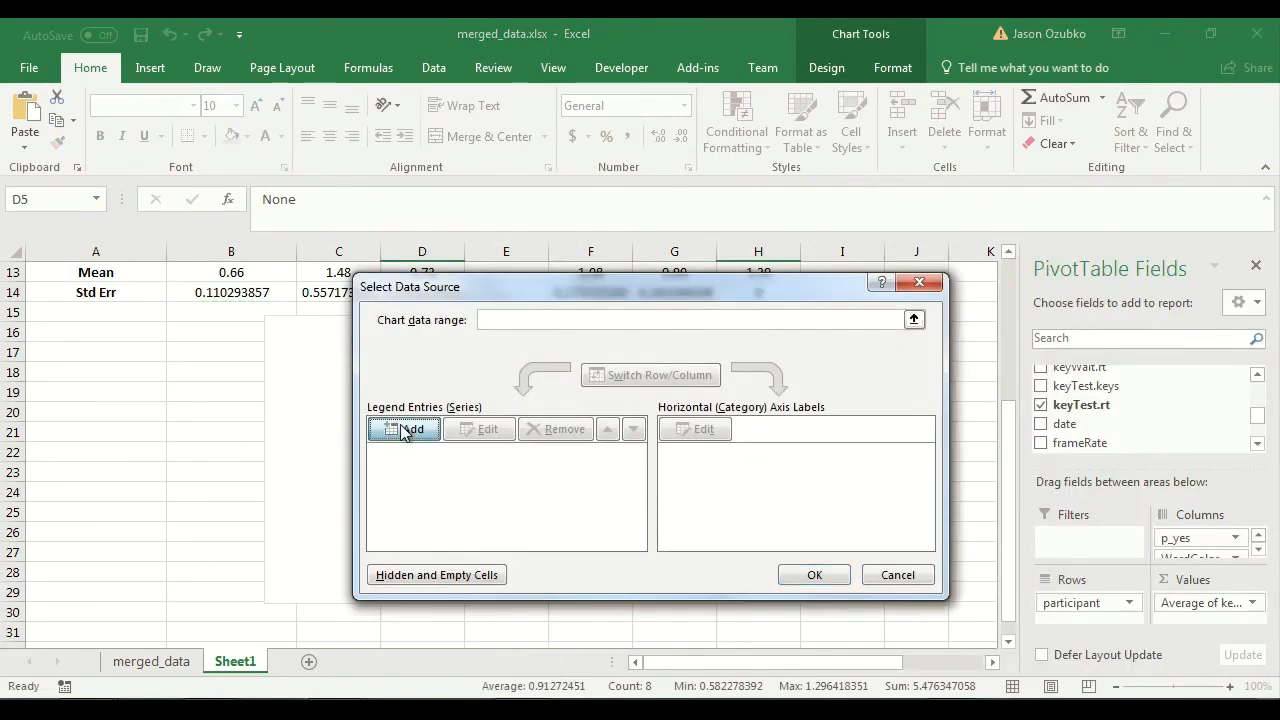
{"action": "left_click", "coordinate": [405, 432]}
{"action": "scroll", "coordinate": [220, 408], "scroll_direction": "up", "scroll_amount": 4}
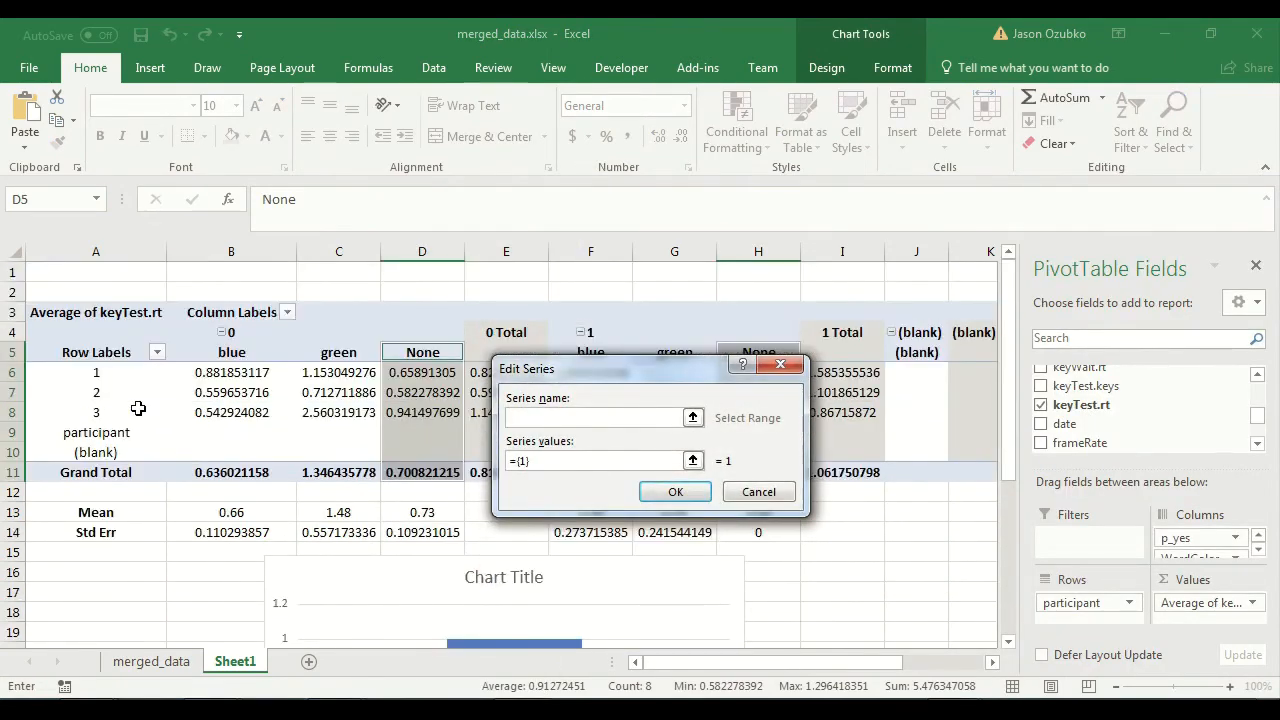
{"action": "left_click_drag", "start_coordinate": [670, 368], "coordinate": [808, 403]}
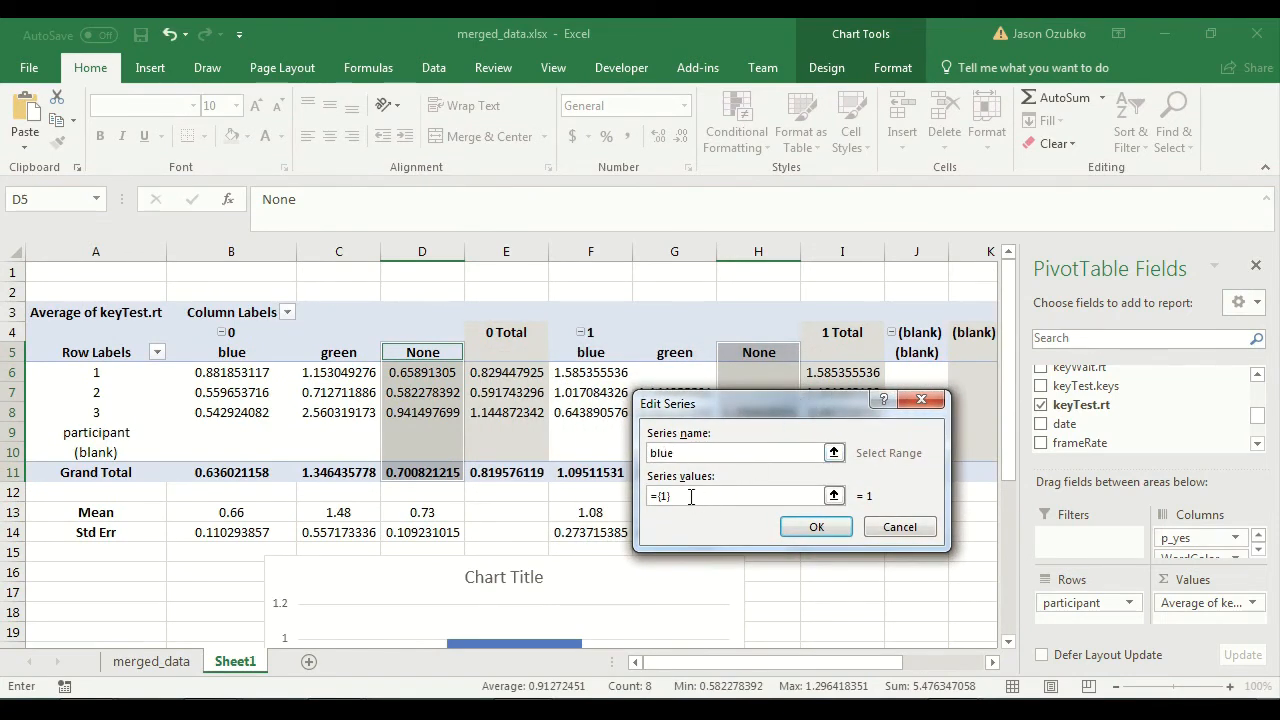
Set the blue series' values to the Mean cells of both blue columns, B13 and F13.
{"action": "left_click_drag", "start_coordinate": [671, 495], "coordinate": [641, 491]}
{"action": "key", "text": "BackSpace"}
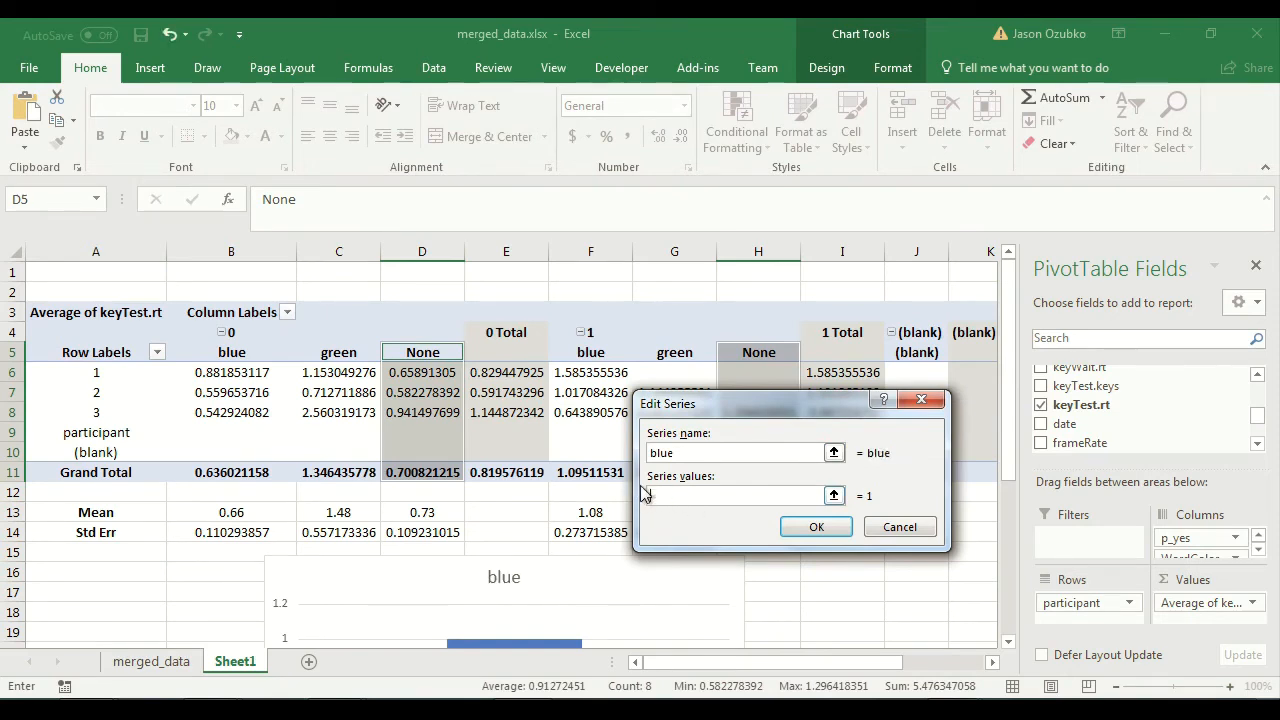
{"action": "left_click", "coordinate": [257, 510]}
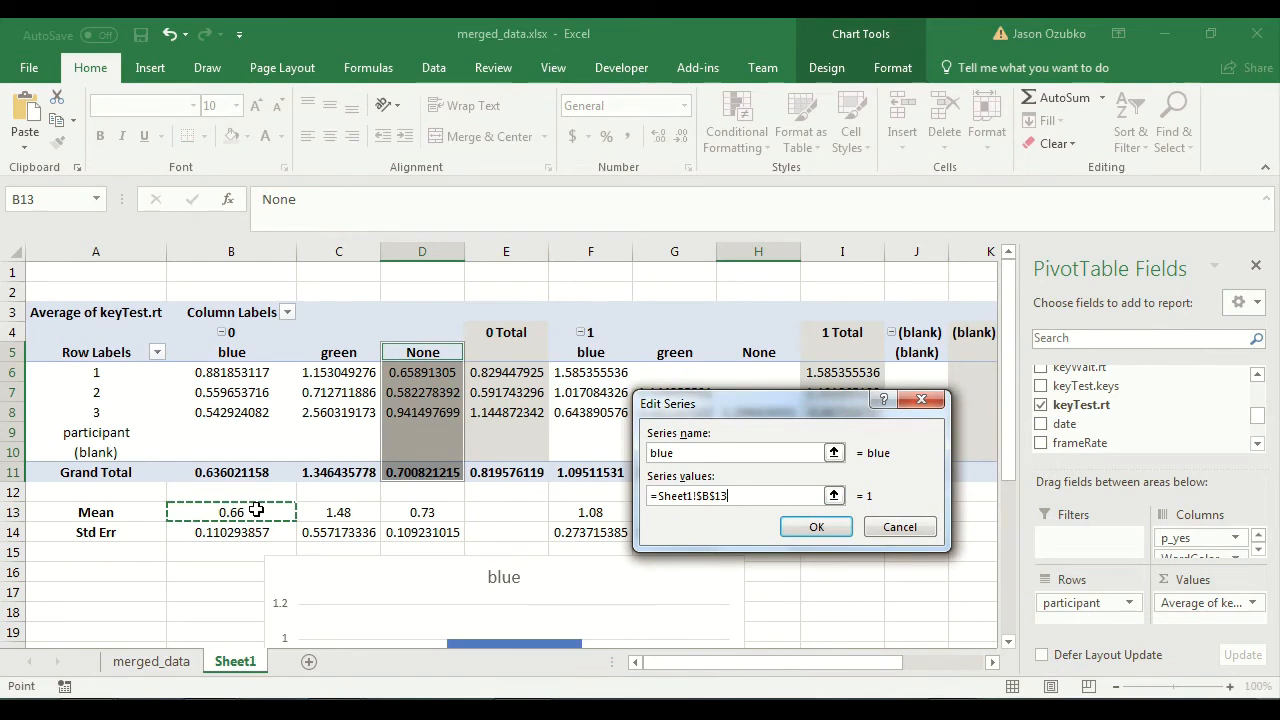
{"action": "left_click_drag", "start_coordinate": [808, 411], "coordinate": [892, 296]}
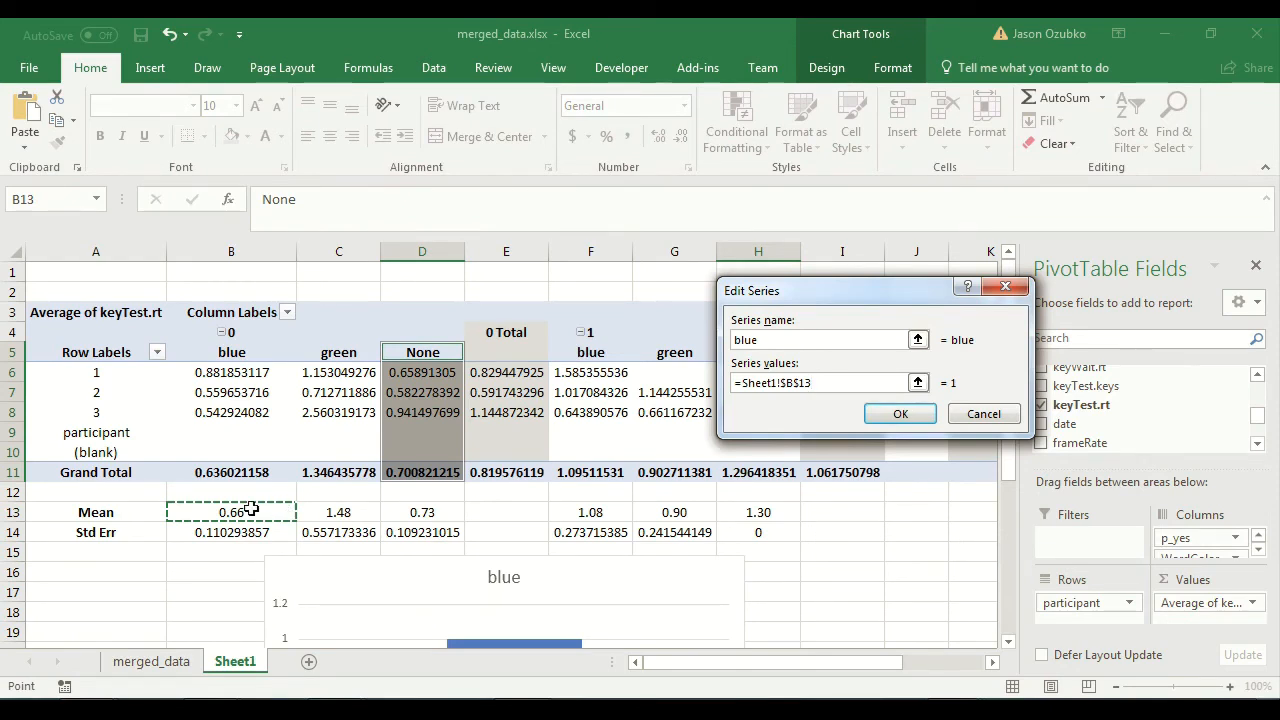
{"action": "left_click", "coordinate": [587, 510], "text": "ctrl"}
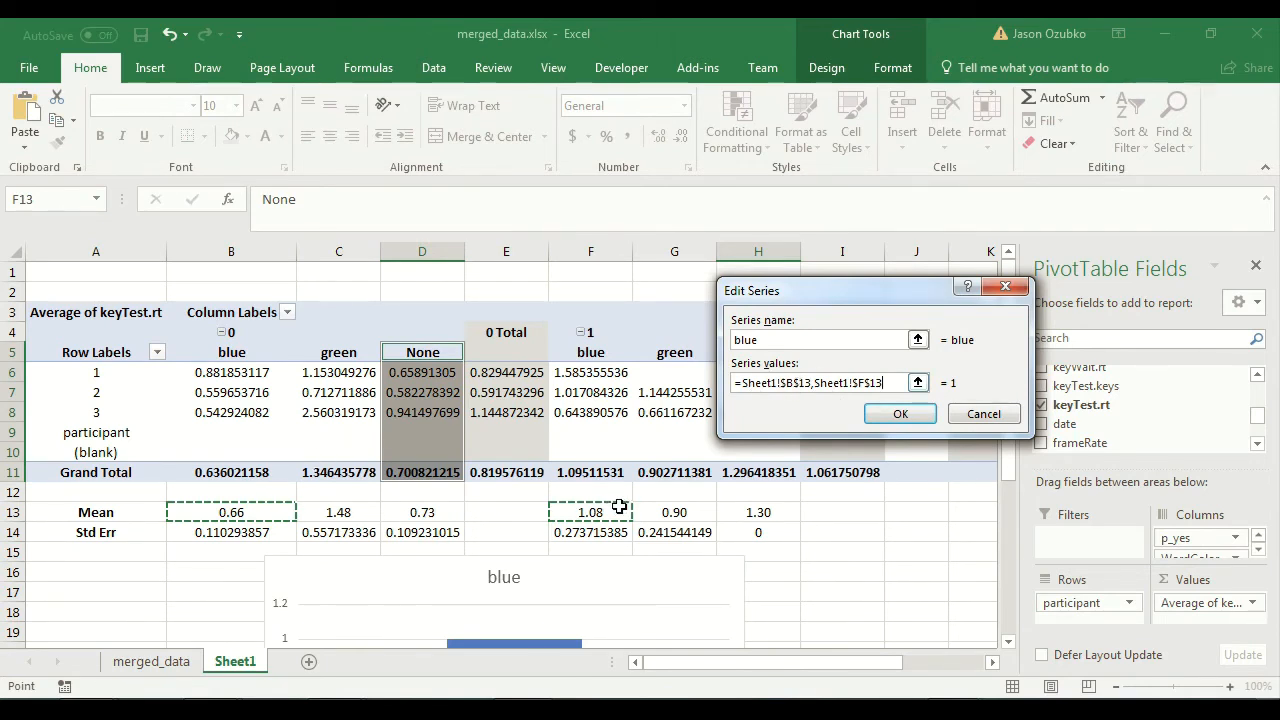
{"action": "left_click", "coordinate": [900, 414]}
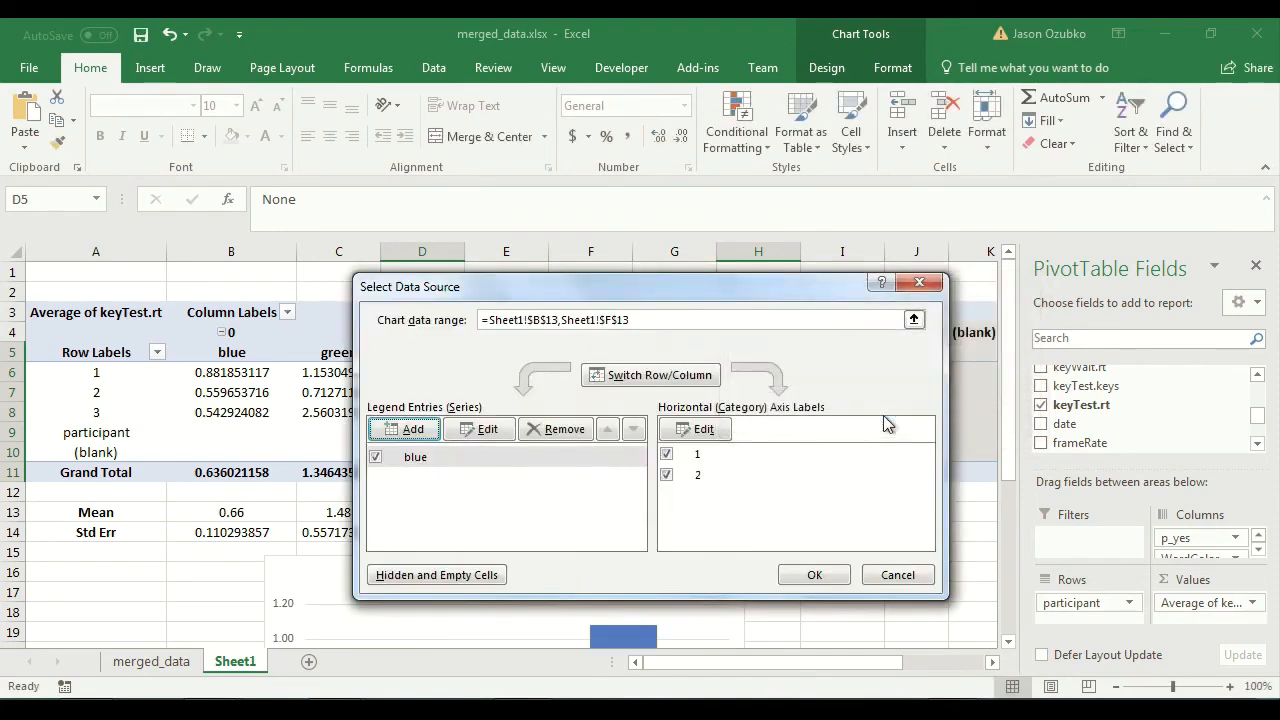
Add a second chart series named "green" using the Mean cells C13 and G13 as its values.
{"action": "left_click", "coordinate": [396, 430]}
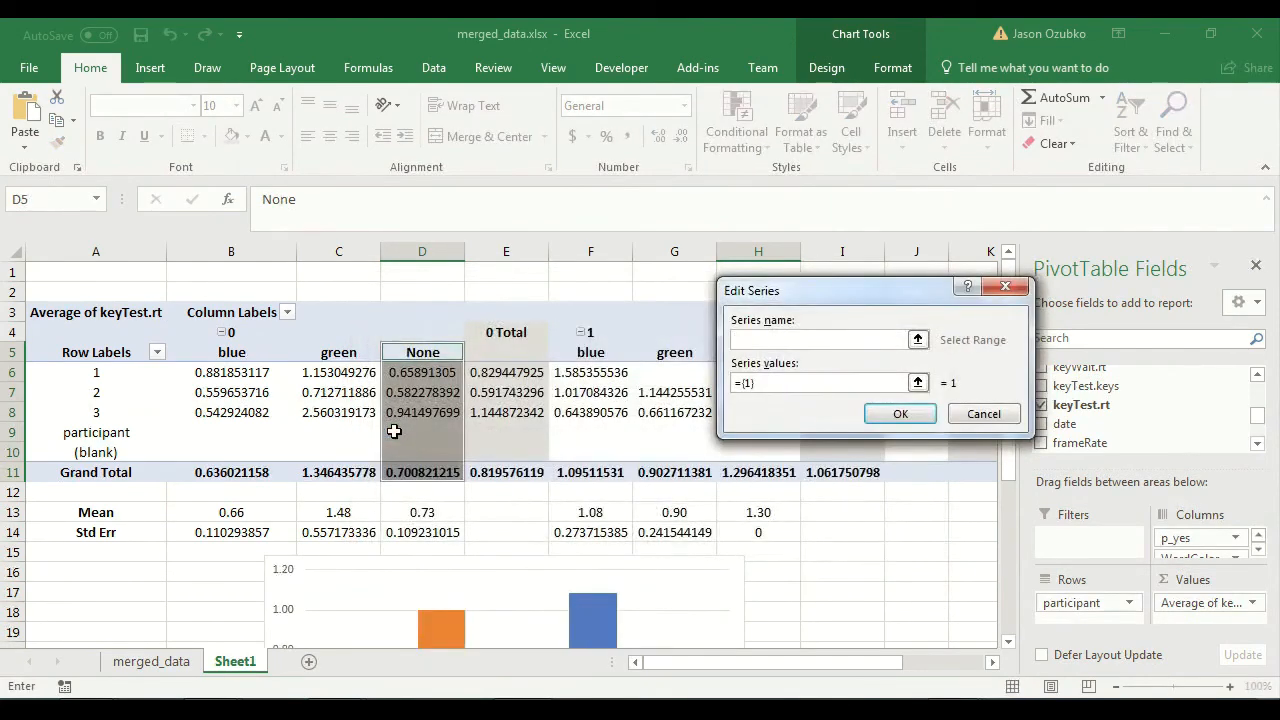
{"action": "type", "text": "green"}
{"action": "left_click", "coordinate": [784, 386]}
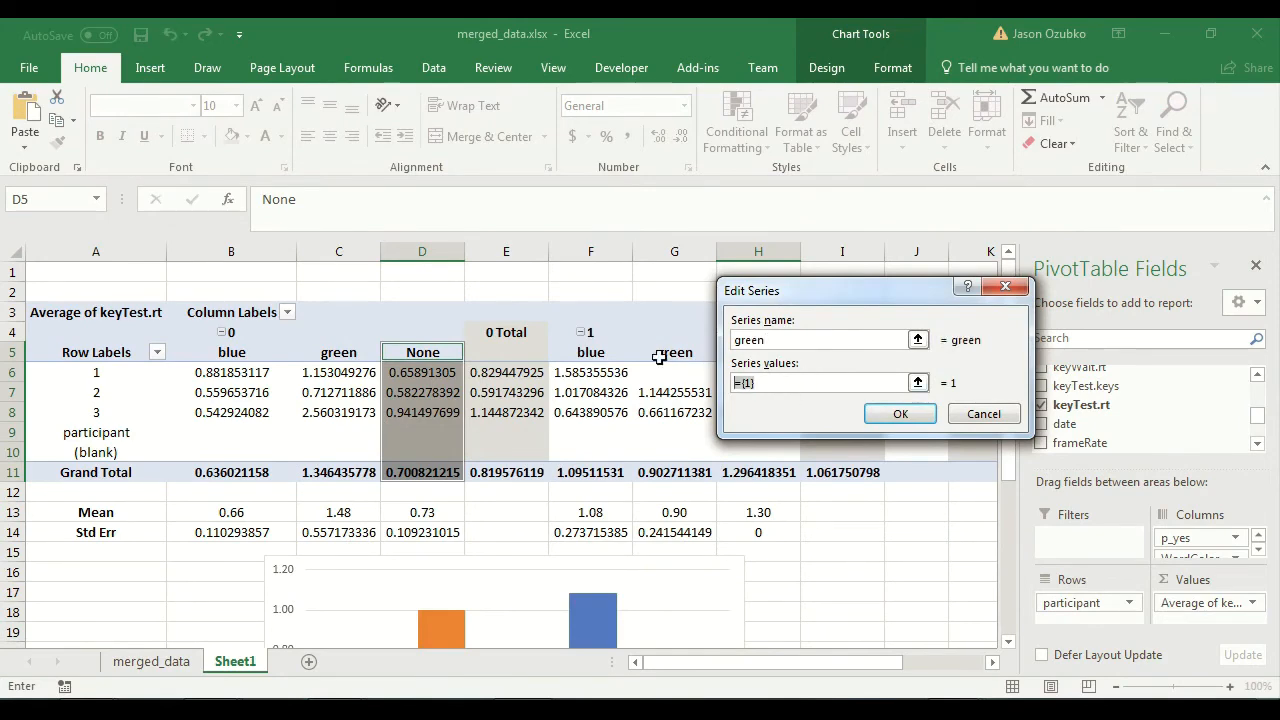
{"action": "key", "text": "BackSpace"}
{"action": "scroll", "coordinate": [590, 455], "scroll_direction": "down", "scroll_amount": 4}
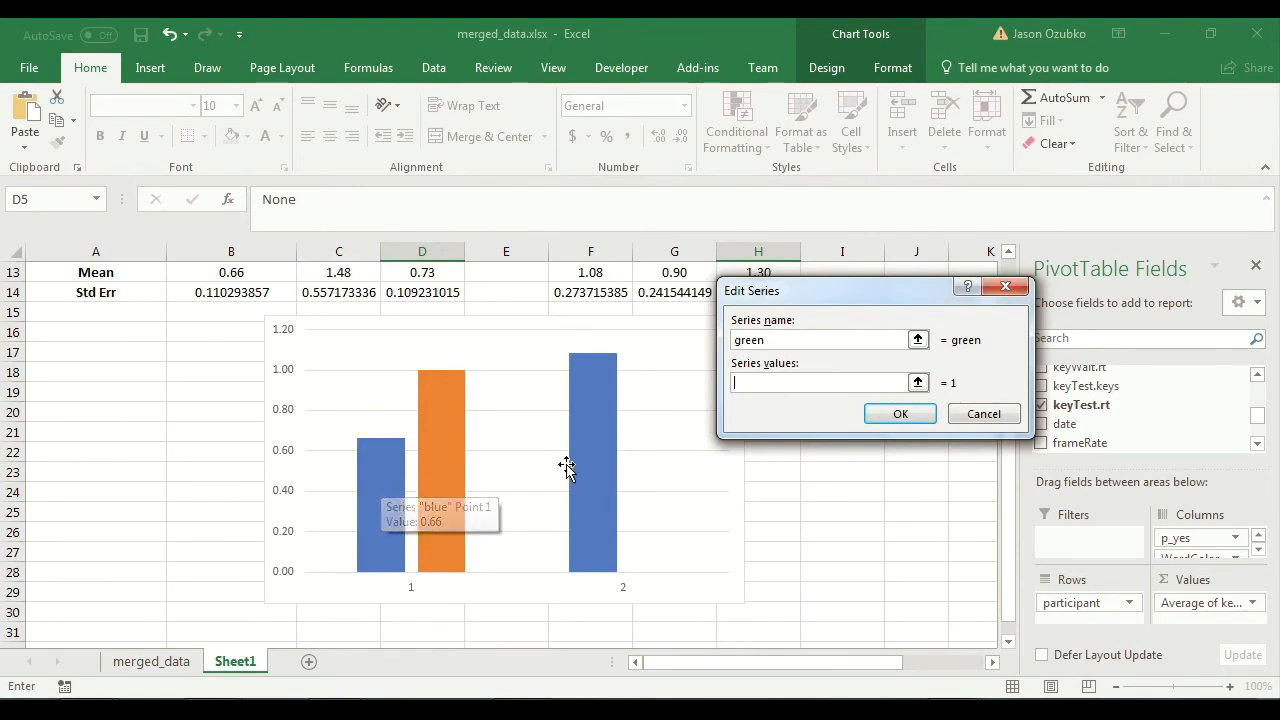
{"action": "scroll", "coordinate": [388, 481], "scroll_direction": "up", "scroll_amount": 4}
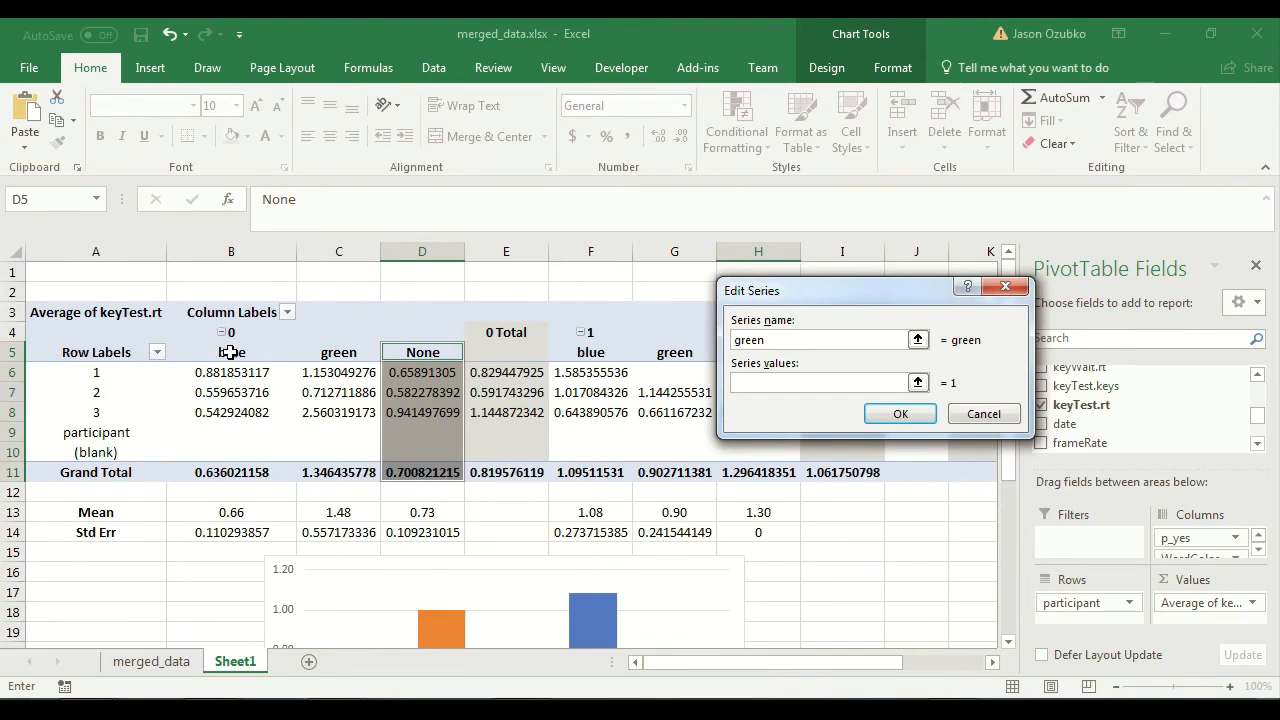
{"action": "scroll", "coordinate": [251, 352], "scroll_direction": "down", "scroll_amount": 4}
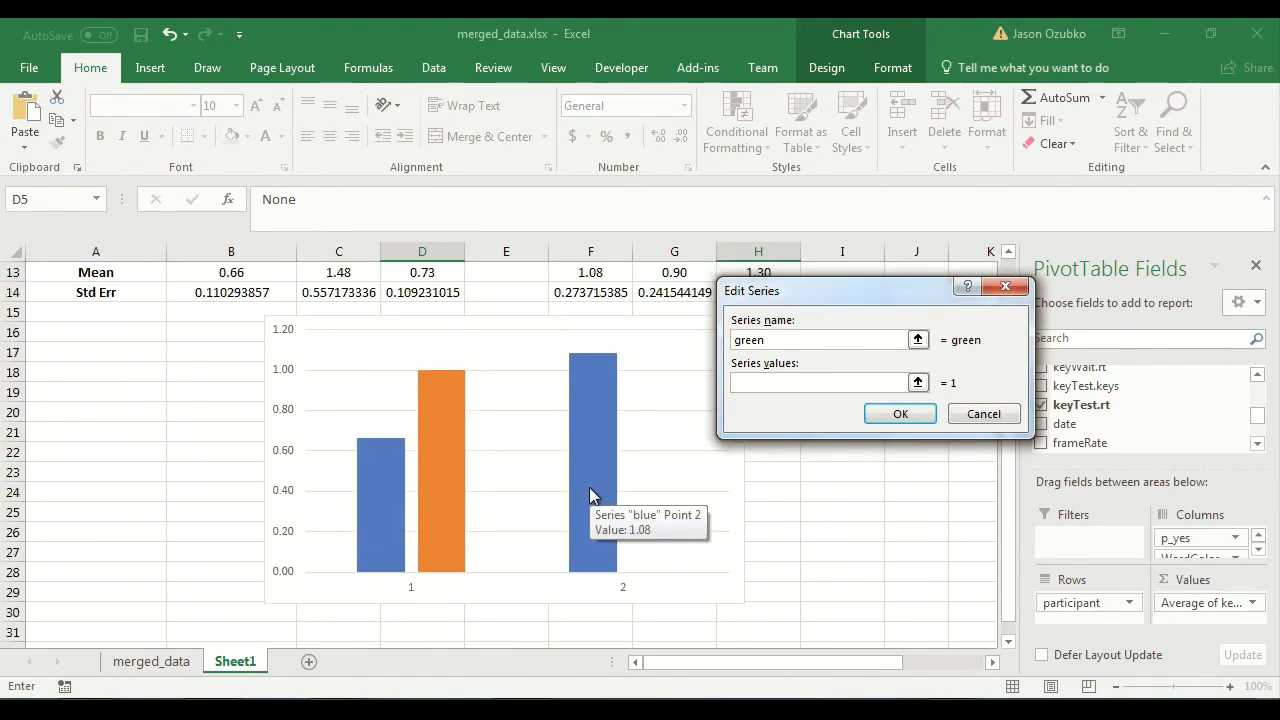
{"action": "scroll", "coordinate": [590, 496], "scroll_direction": "up", "scroll_amount": 4}
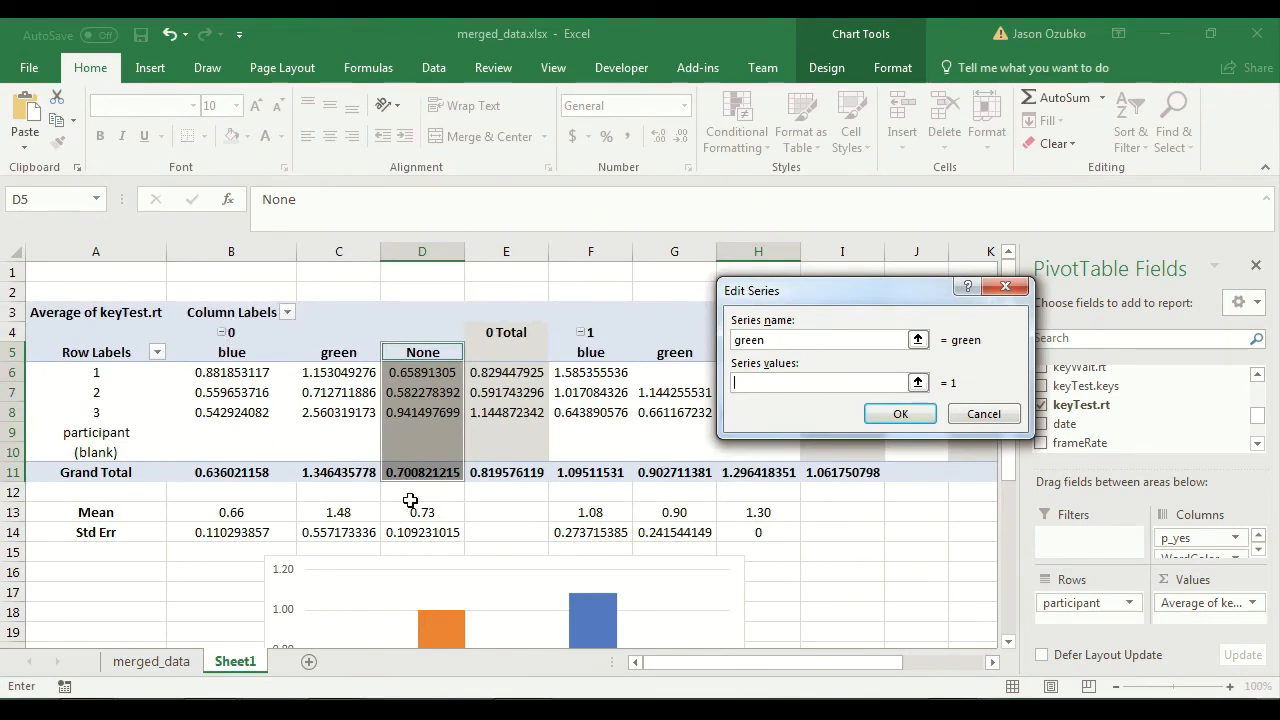
{"action": "left_click", "coordinate": [329, 512]}
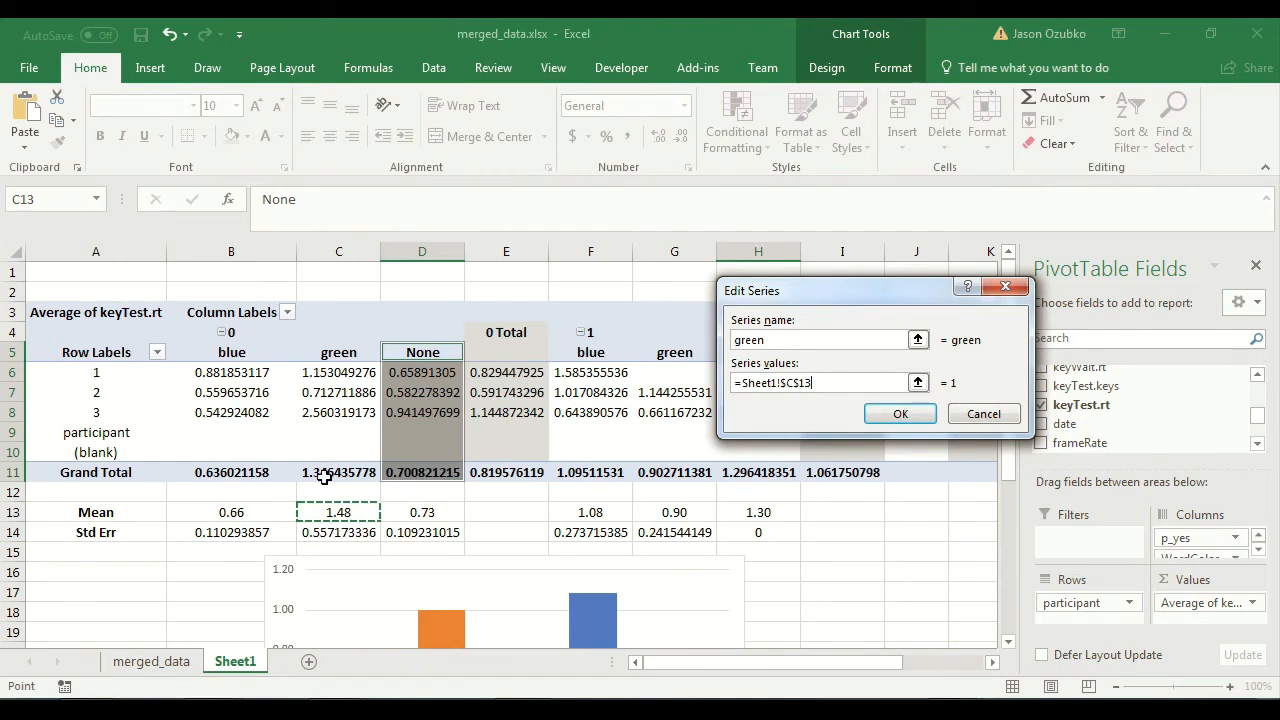
{"action": "left_click", "coordinate": [666, 512], "text": "ctrl"}
{"action": "left_click", "coordinate": [900, 414]}
Add a third chart series named "new" using the Mean cells D13 and H13, and apply the chart's data source.
{"action": "left_click", "coordinate": [396, 428]}
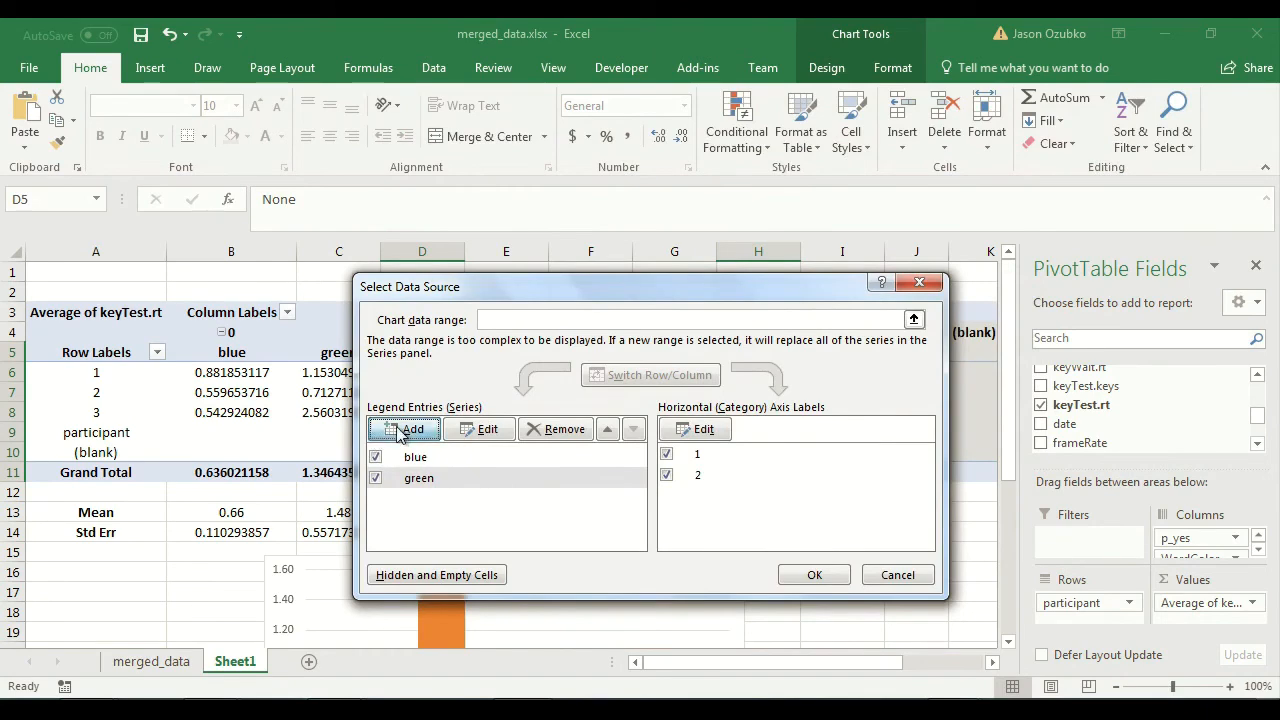
{"action": "left_click", "coordinate": [427, 511]}
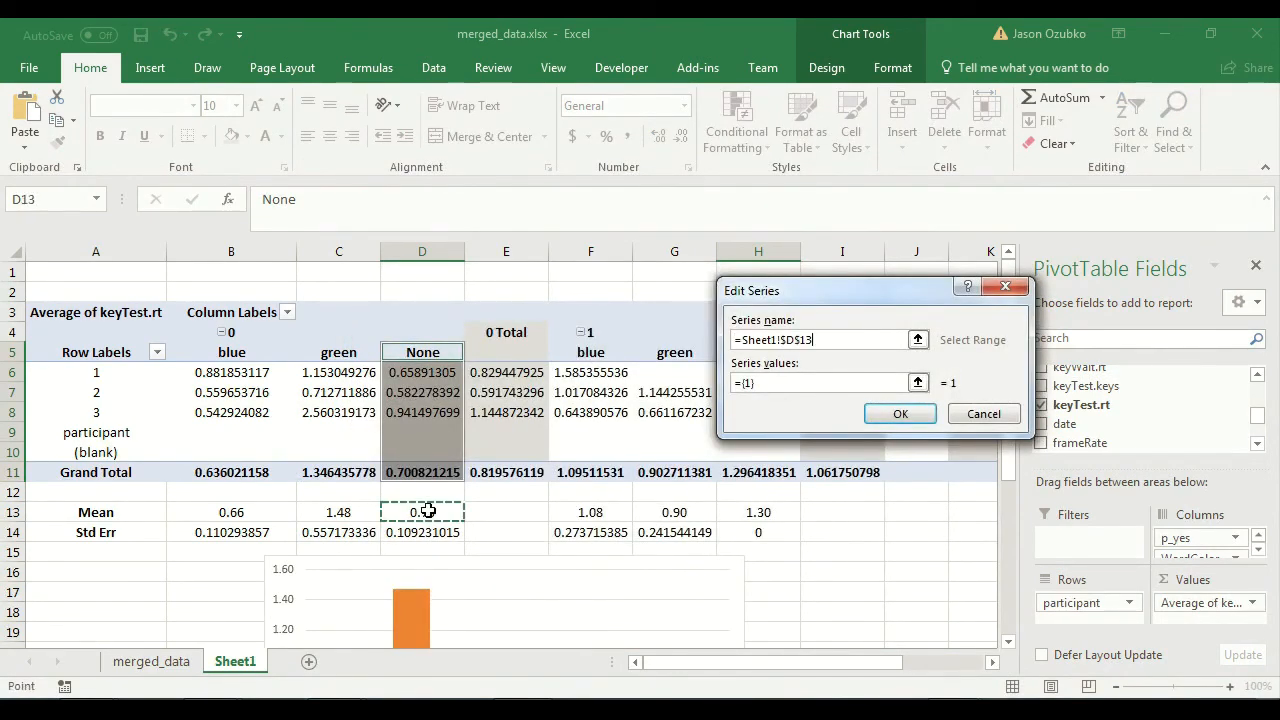
{"action": "left_click", "coordinate": [758, 514], "text": "ctrl"}
{"action": "left_click_drag", "start_coordinate": [893, 340], "coordinate": [730, 338]}
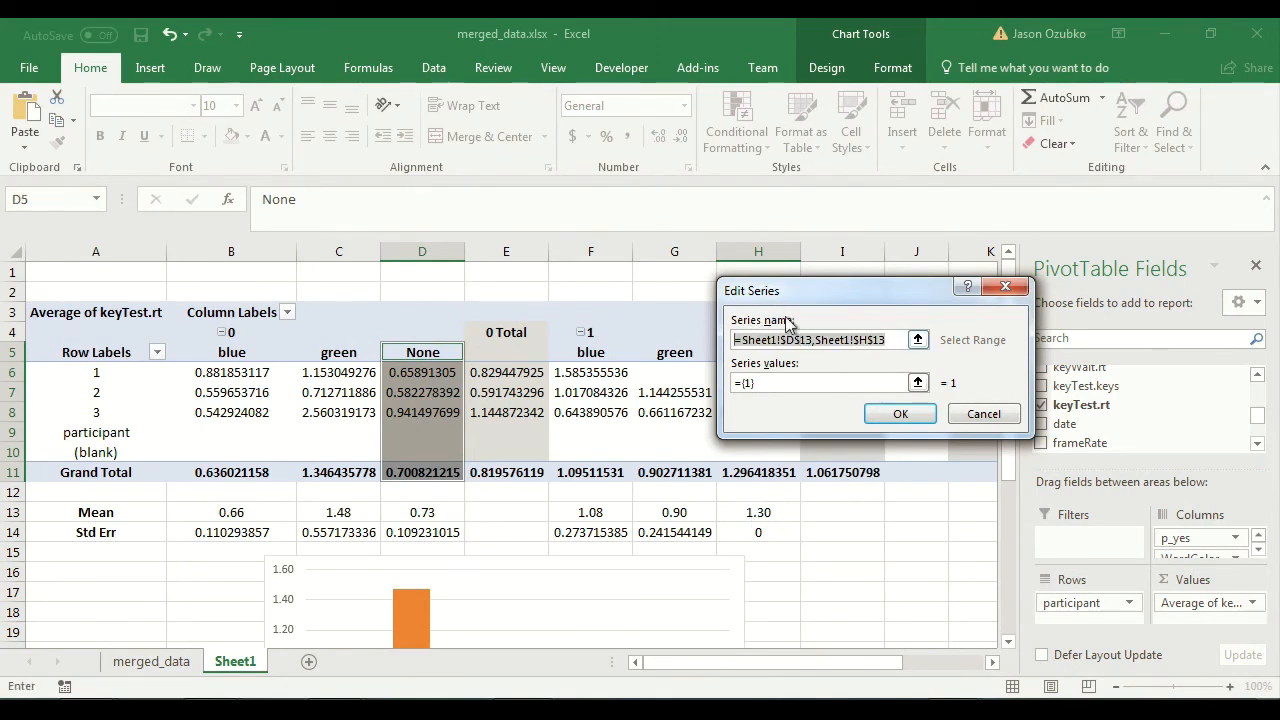
{"action": "type", "text": "new"}
{"action": "left_click", "coordinate": [772, 384]}
{"action": "key", "text": "BackSpace"}
{"action": "left_click", "coordinate": [428, 510]}
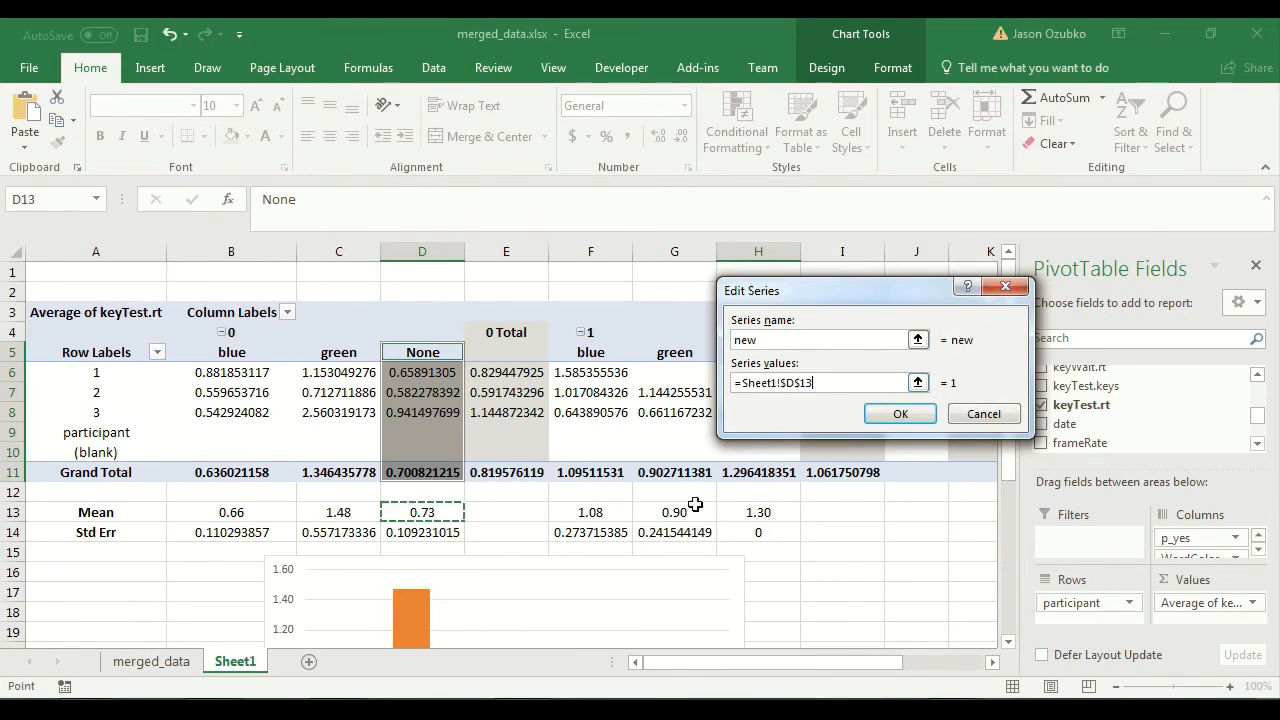
{"action": "left_click", "coordinate": [755, 512], "text": "ctrl"}
{"action": "left_click", "coordinate": [900, 414]}
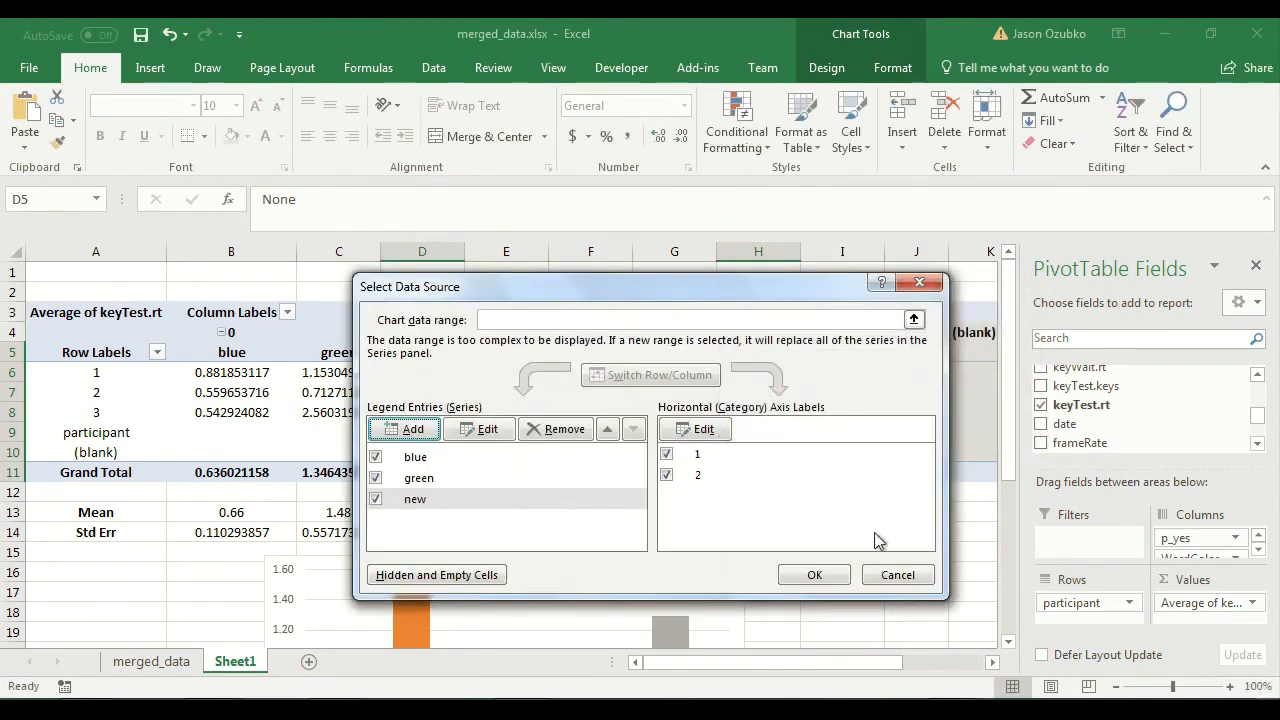
{"action": "left_click", "coordinate": [812, 575]}
Compare the chart's two column clusters with the Mean and Std Err rows and the pivot table above.
{"action": "scroll", "coordinate": [767, 572], "scroll_direction": "down", "scroll_amount": 4}
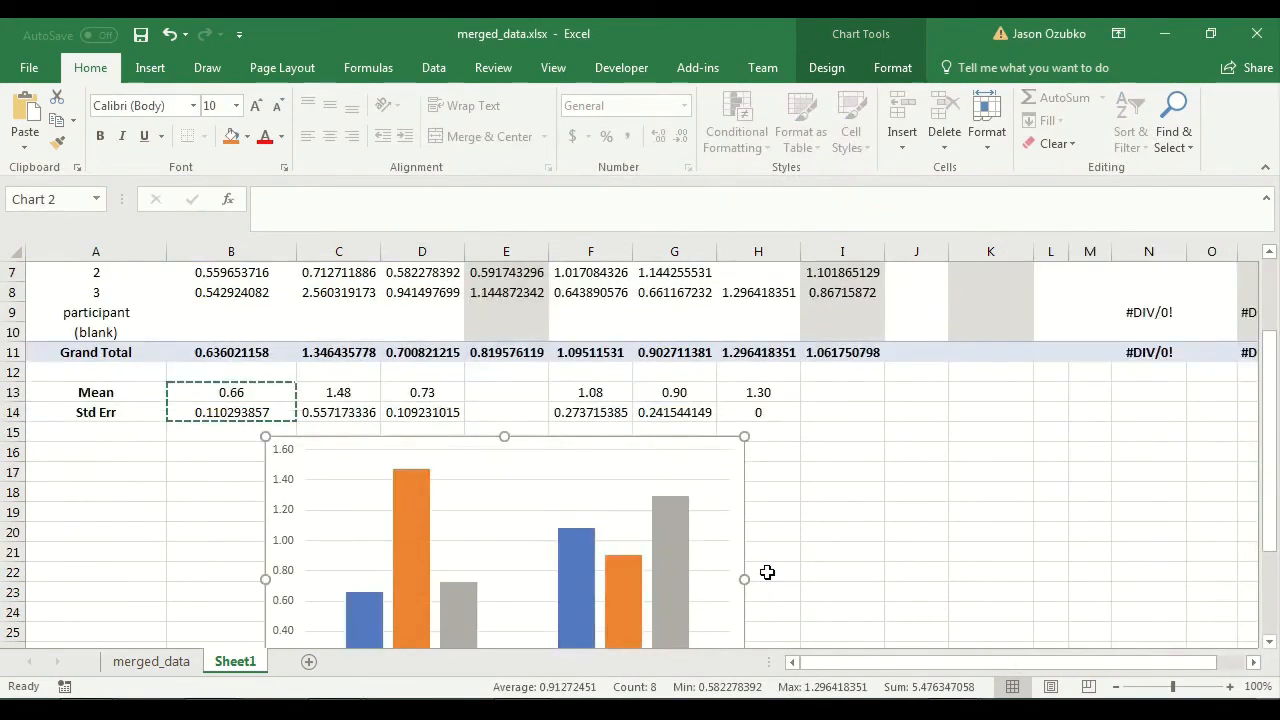
{"action": "left_click_drag", "start_coordinate": [794, 531], "coordinate": [793, 521]}
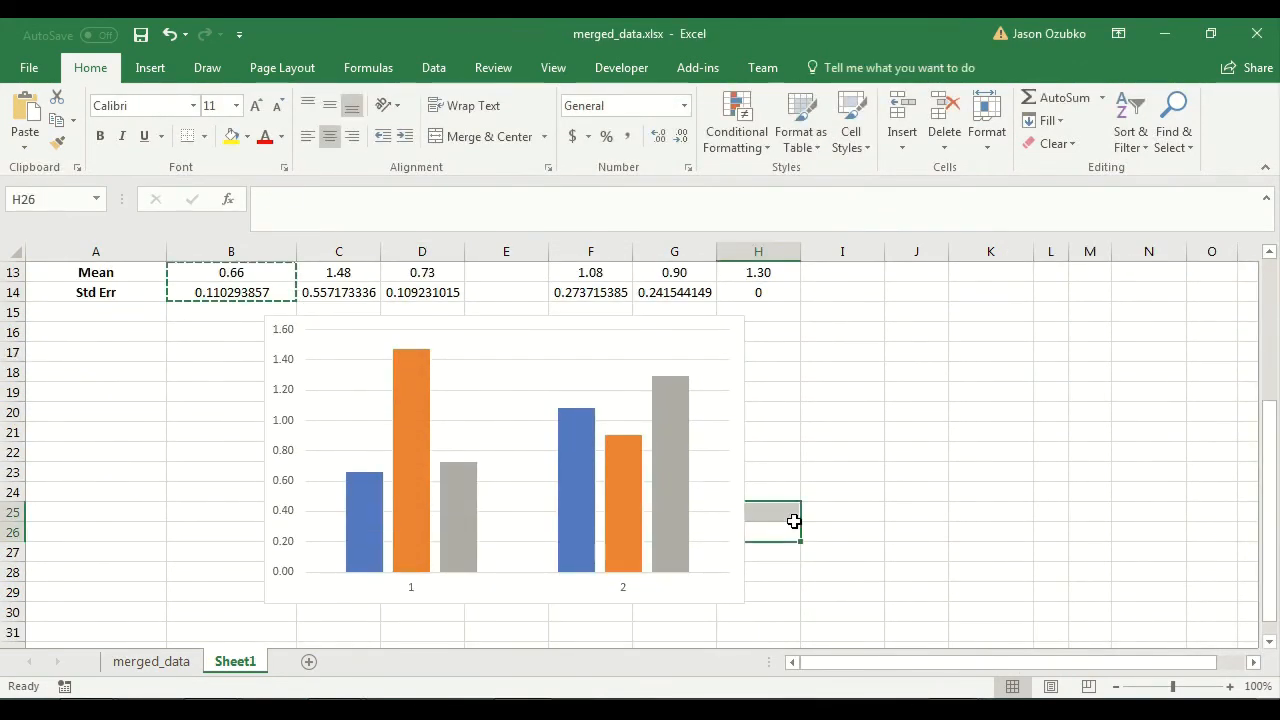
{"action": "scroll", "coordinate": [800, 522], "scroll_direction": "up", "scroll_amount": 2}
{"action": "scroll", "coordinate": [806, 522], "scroll_direction": "down", "scroll_amount": 2}
{"action": "scroll", "coordinate": [806, 522], "scroll_direction": "up", "scroll_amount": 3}
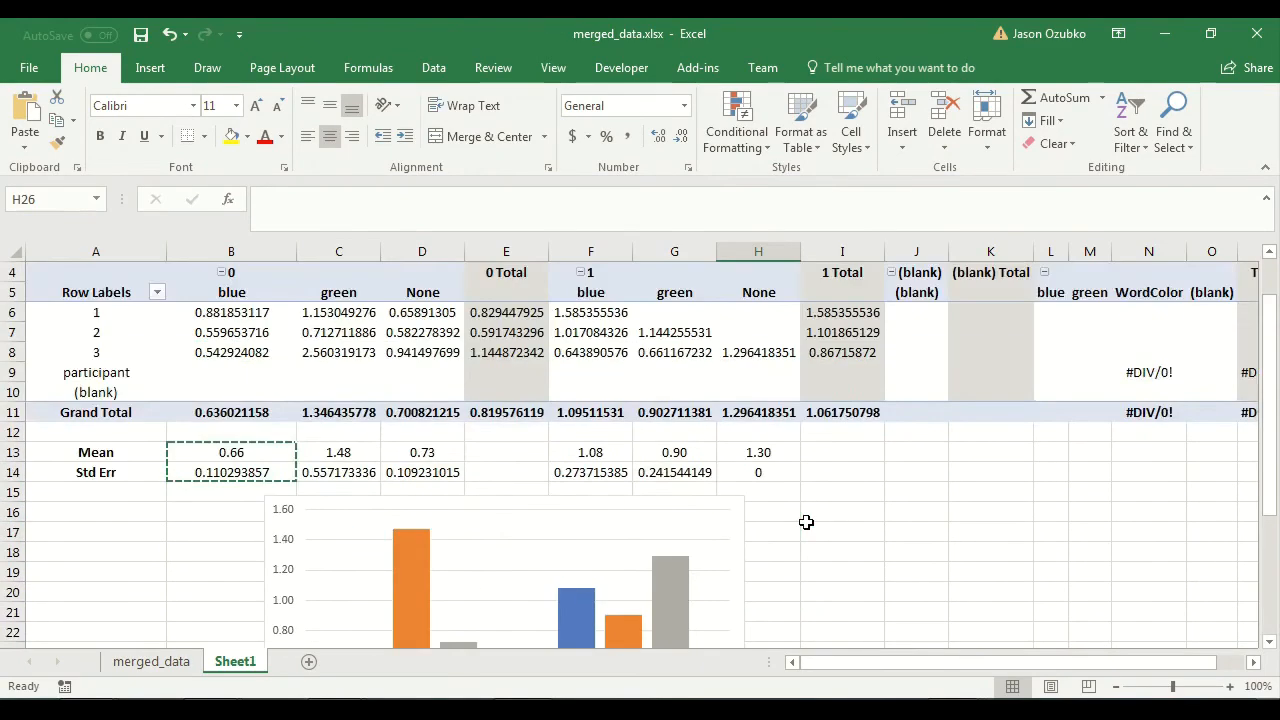
{"action": "scroll", "coordinate": [806, 522], "scroll_direction": "up", "scroll_amount": 1}
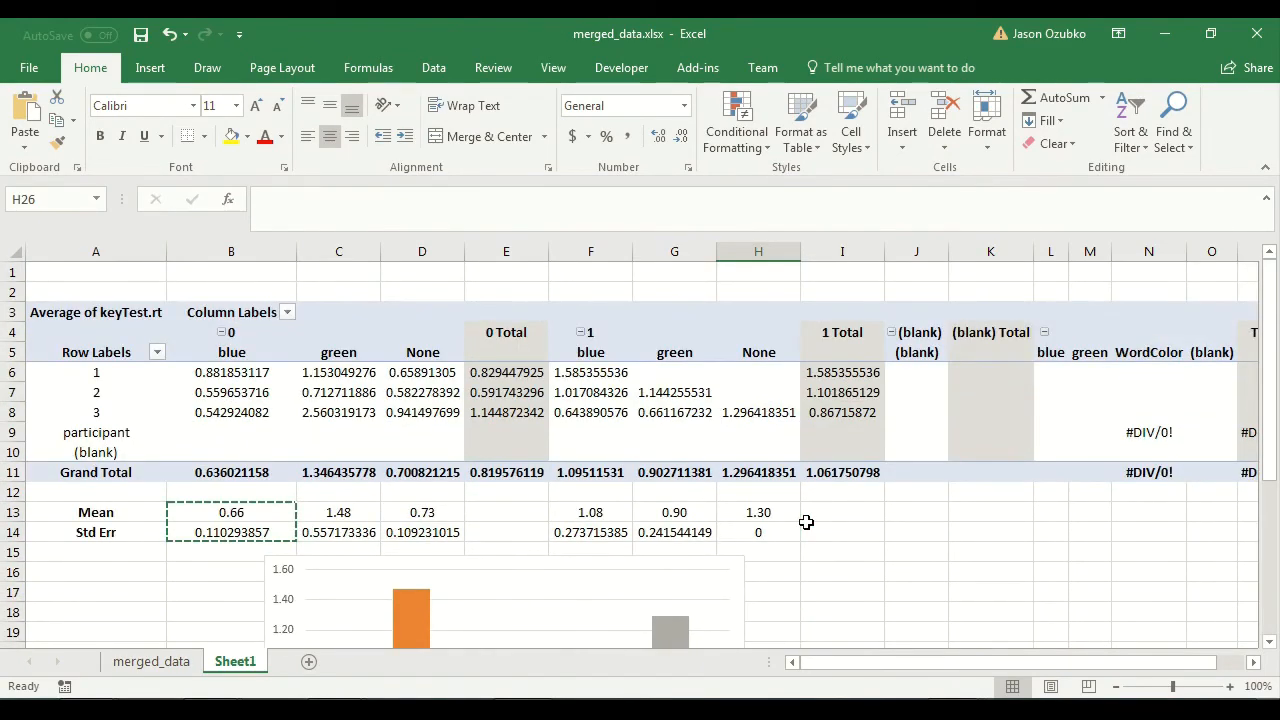
{"action": "scroll", "coordinate": [806, 524], "scroll_direction": "down", "scroll_amount": 1}
{"action": "scroll", "coordinate": [300, 510], "scroll_direction": "up", "scroll_amount": 1}
Format the Std Err values in row 14 as Number with two decimal places, and select the Mean and Std Err cells B13:H14.
{"action": "left_click_drag", "start_coordinate": [189, 529], "coordinate": [758, 545]}
{"action": "right_click", "coordinate": [757, 527]}
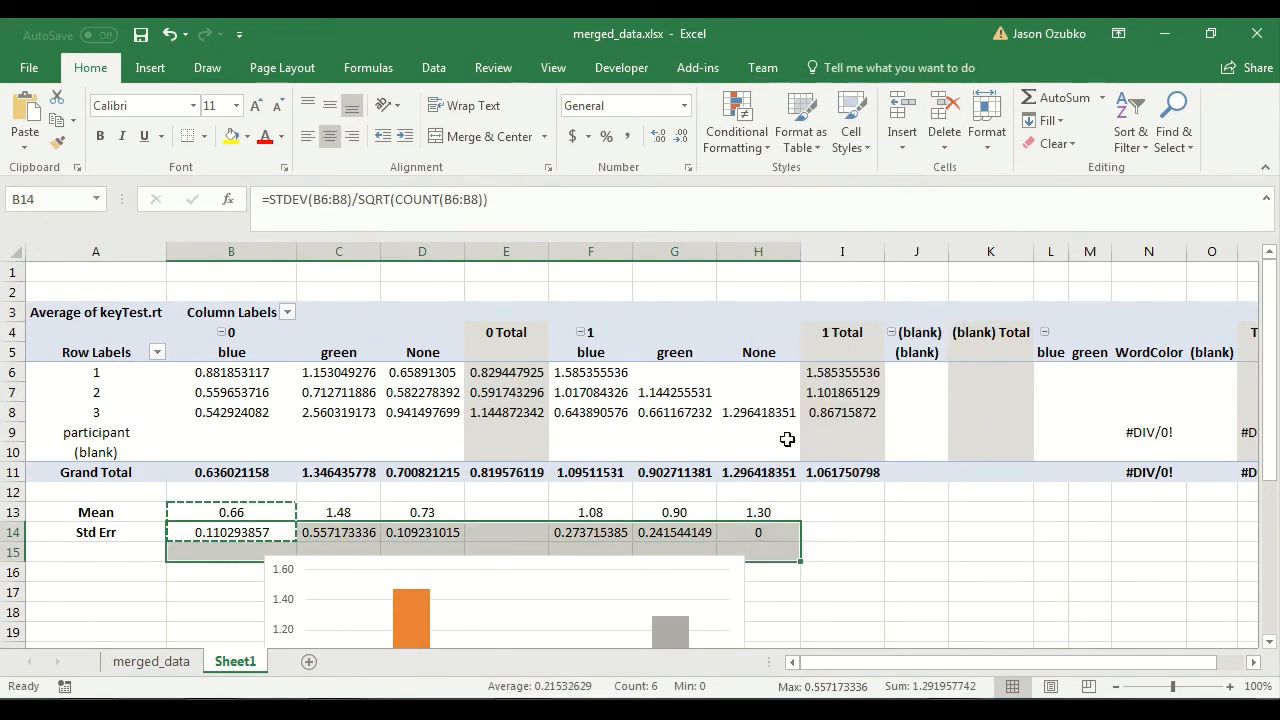
{"action": "left_click", "coordinate": [791, 443]}
{"action": "left_click", "coordinate": [564, 299]}
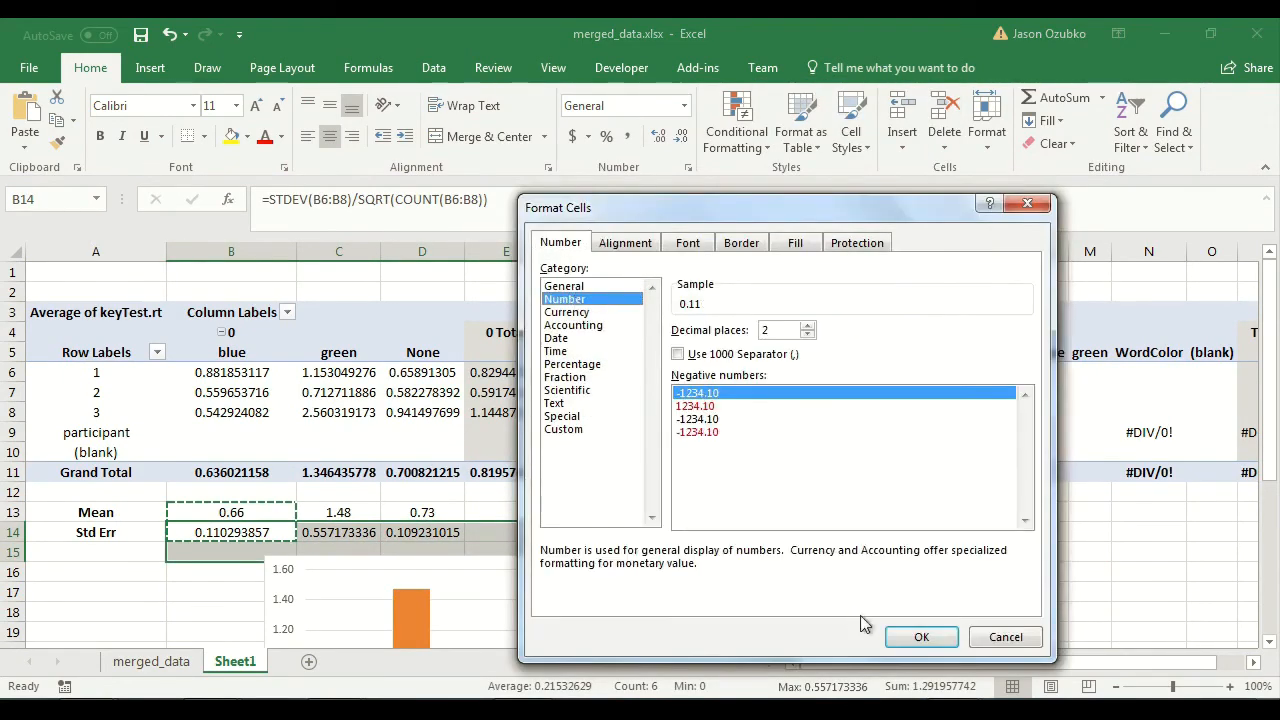
{"action": "left_click", "coordinate": [921, 638]}
{"action": "left_click", "coordinate": [477, 544]}
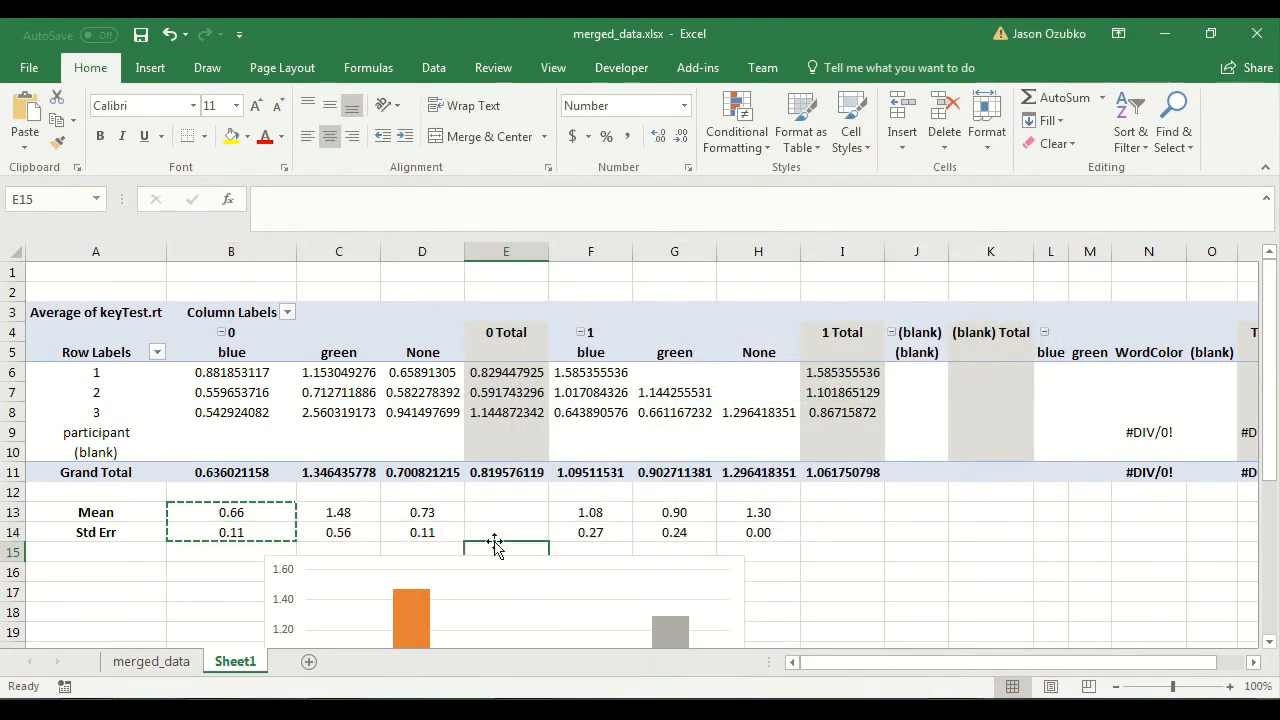
{"action": "left_click_drag", "start_coordinate": [213, 512], "coordinate": [758, 532]}
{"action": "scroll", "coordinate": [498, 529], "scroll_direction": "down", "scroll_amount": 4}
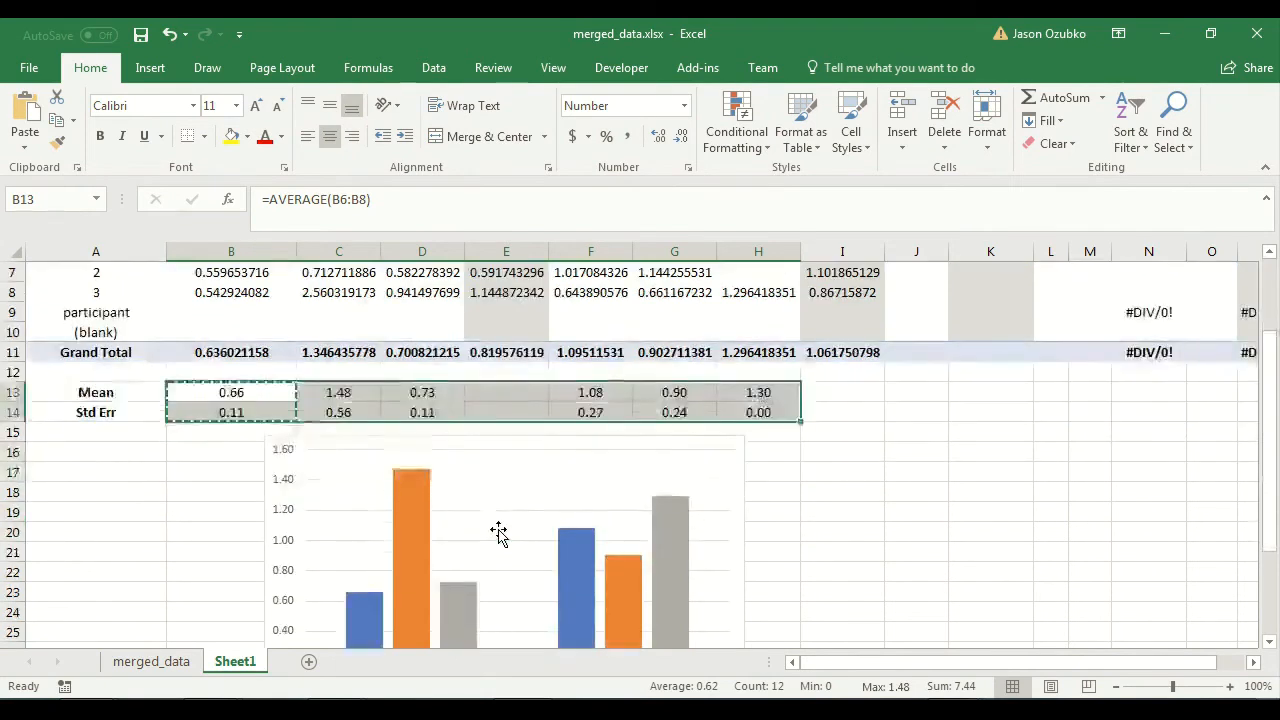
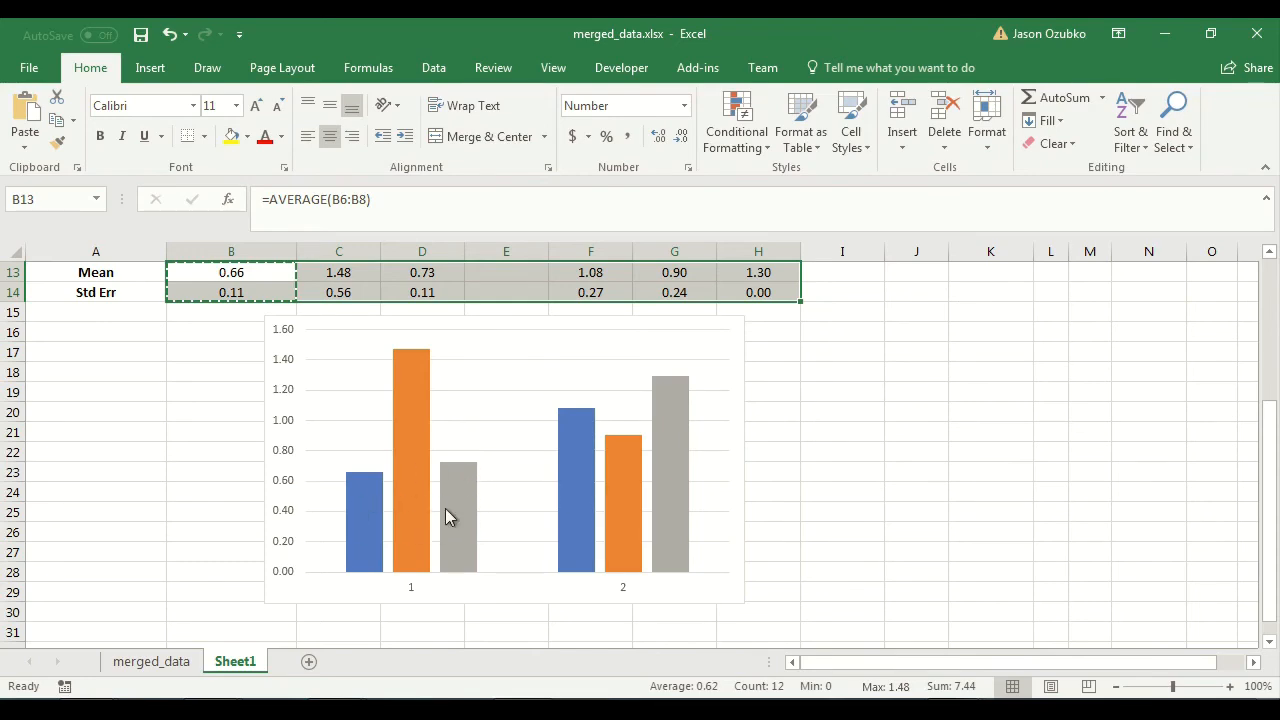
Examine the chart's two column clusters against the pivot table's 0 and 1 groups and the summary rows.
{"action": "scroll", "coordinate": [445, 508], "scroll_direction": "up", "scroll_amount": 1}
{"action": "scroll", "coordinate": [465, 512], "scroll_direction": "down", "scroll_amount": 1}
{"action": "mouse_move", "coordinate": [472, 510]}
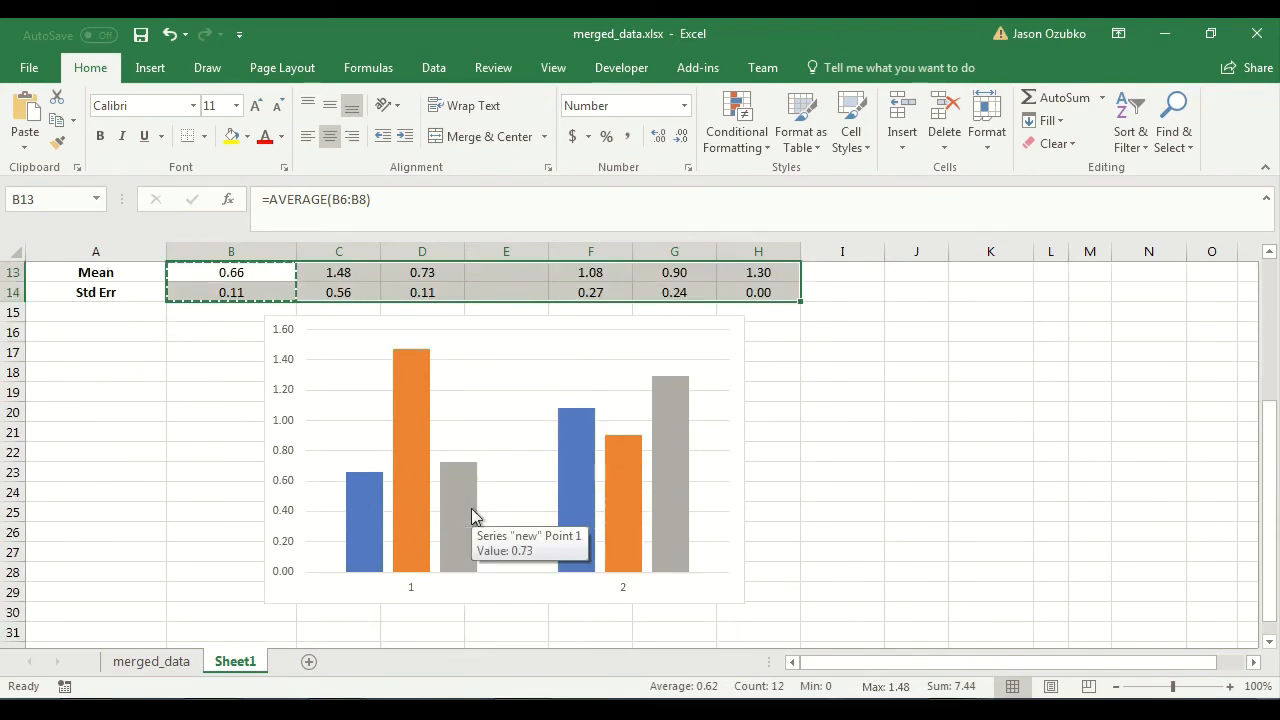
{"action": "scroll", "coordinate": [471, 508], "scroll_direction": "up", "scroll_amount": 4}
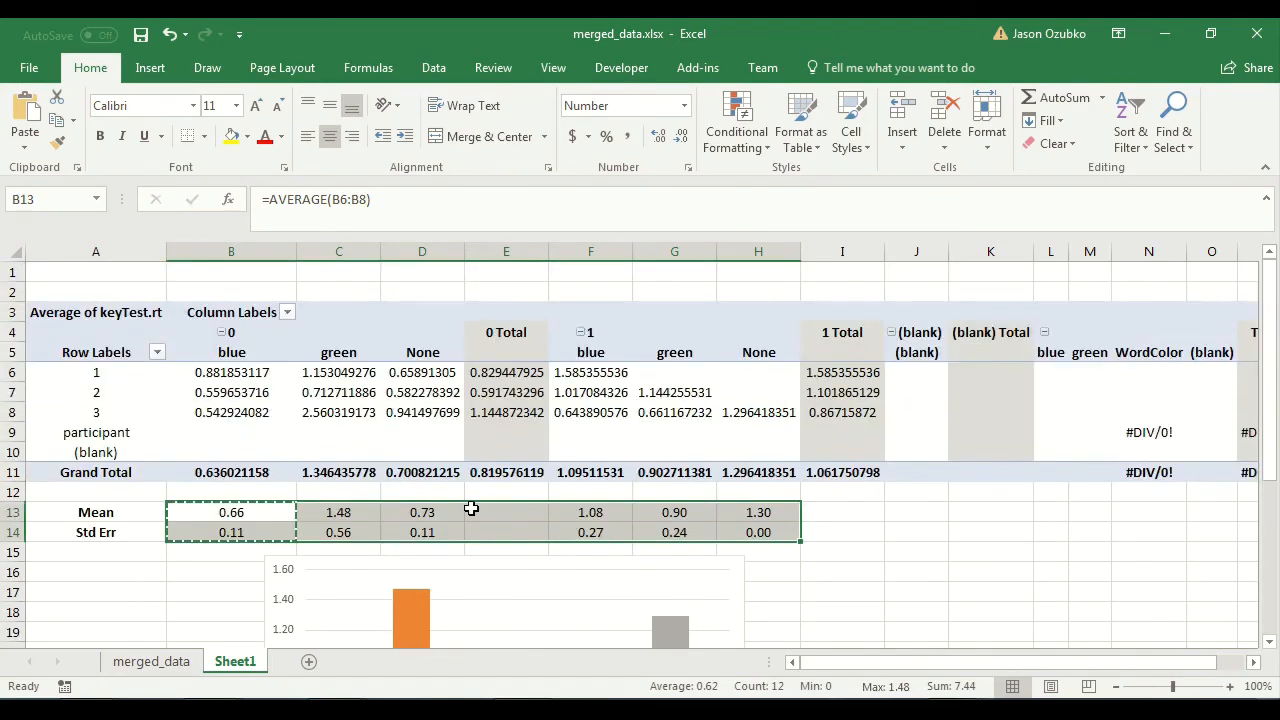
{"action": "scroll", "coordinate": [471, 508], "scroll_direction": "down", "scroll_amount": 4}
{"action": "scroll", "coordinate": [471, 508], "scroll_direction": "up", "scroll_amount": 1}
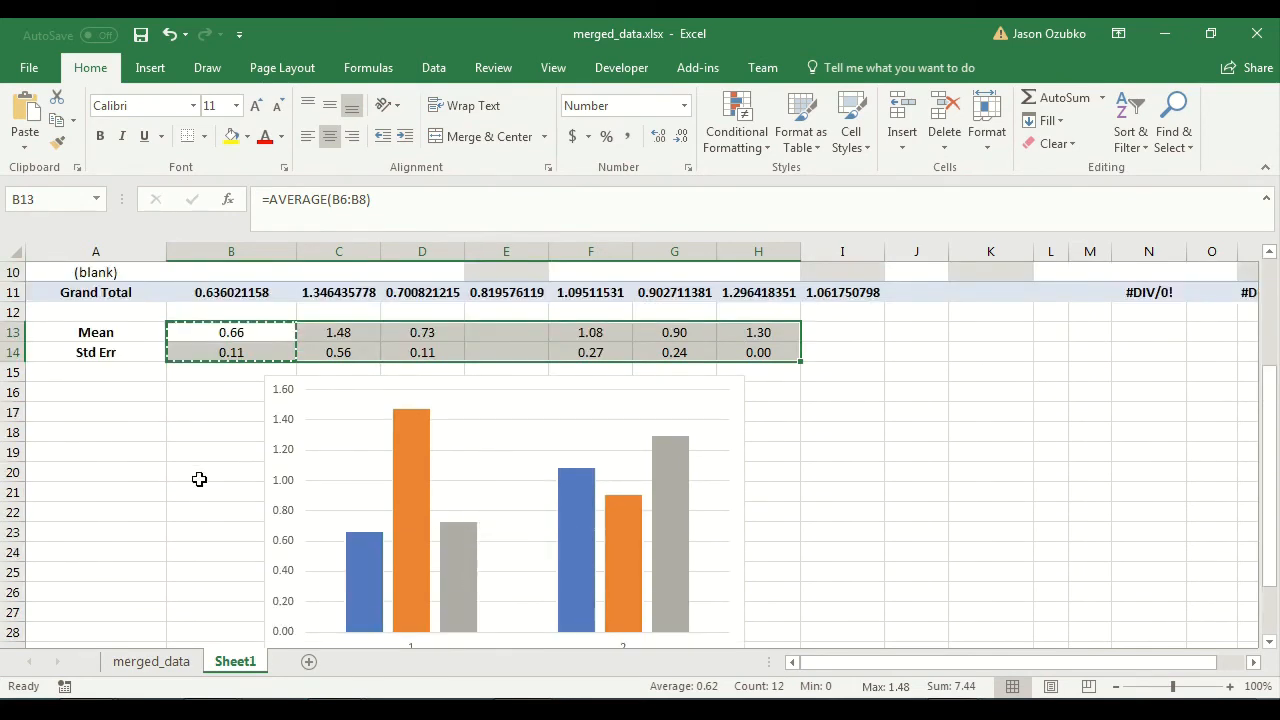
{"action": "scroll", "coordinate": [378, 460], "scroll_direction": "down", "scroll_amount": 1}
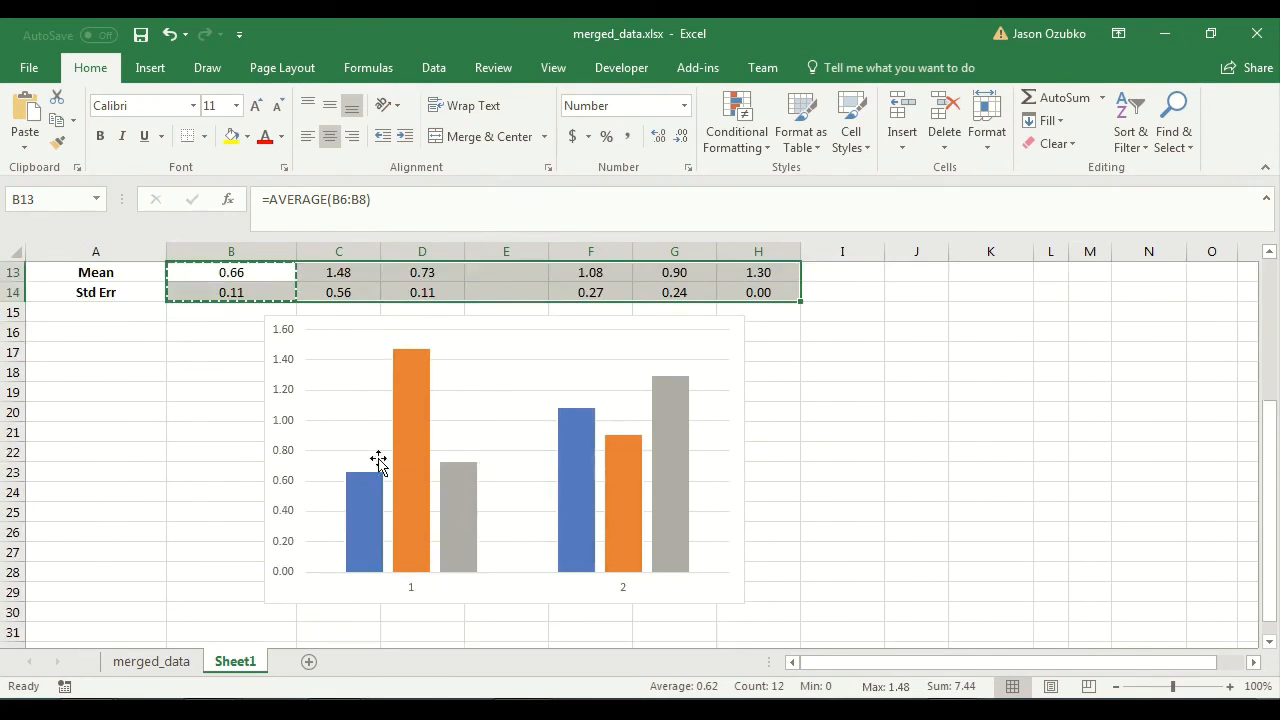
Add a legend to the clustered column chart.
{"action": "right_click", "coordinate": [350, 410]}
{"action": "key", "text": "Escape"}
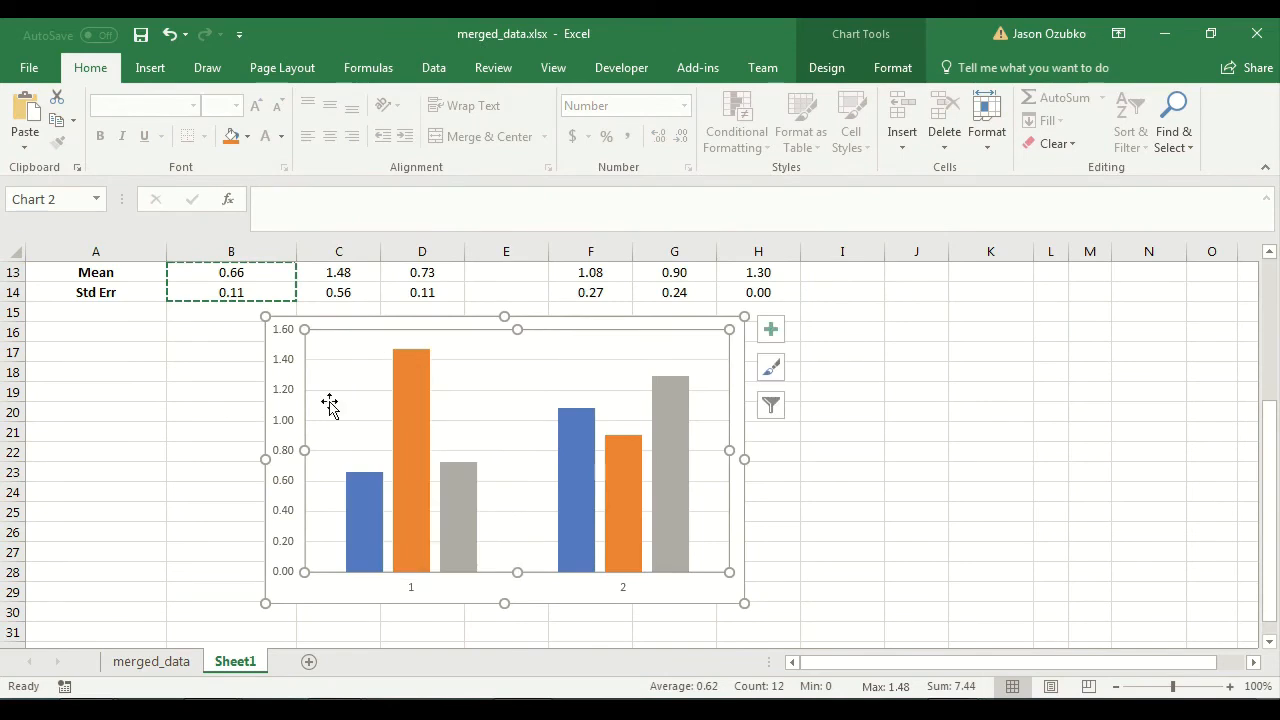
{"action": "left_click", "coordinate": [686, 590]}
{"action": "left_click", "coordinate": [735, 568]}
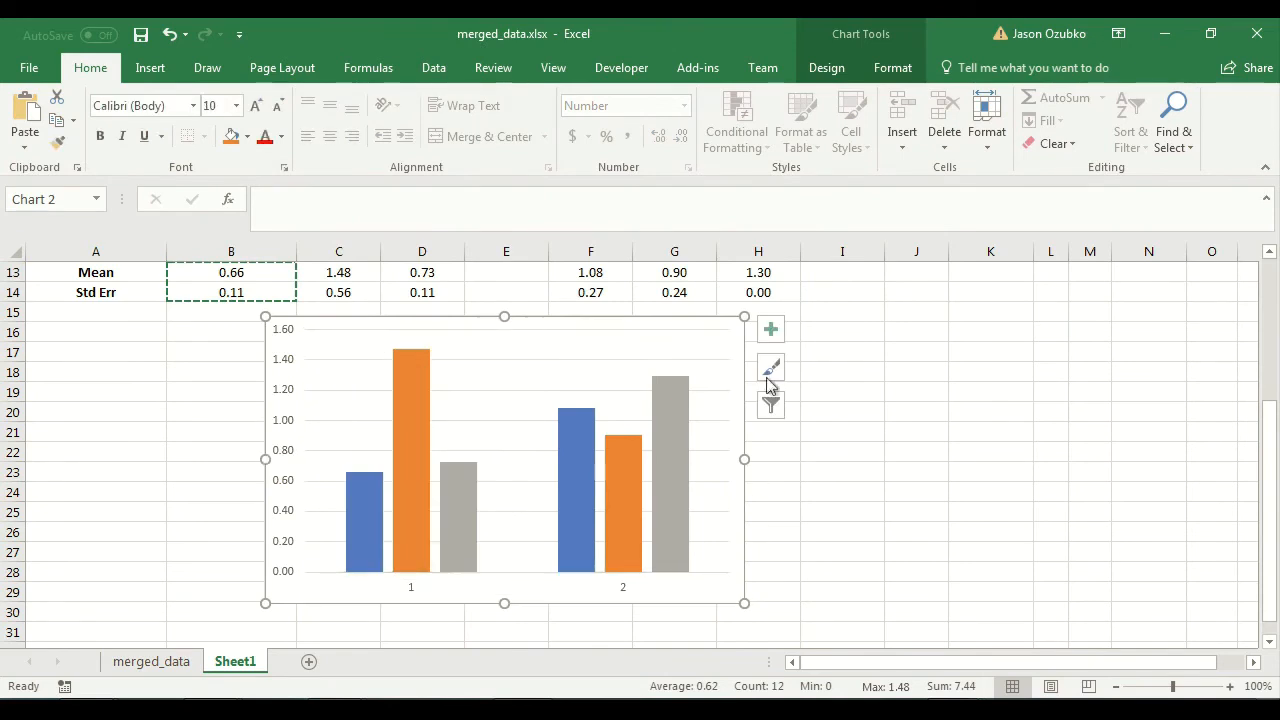
{"action": "left_click", "coordinate": [771, 329]}
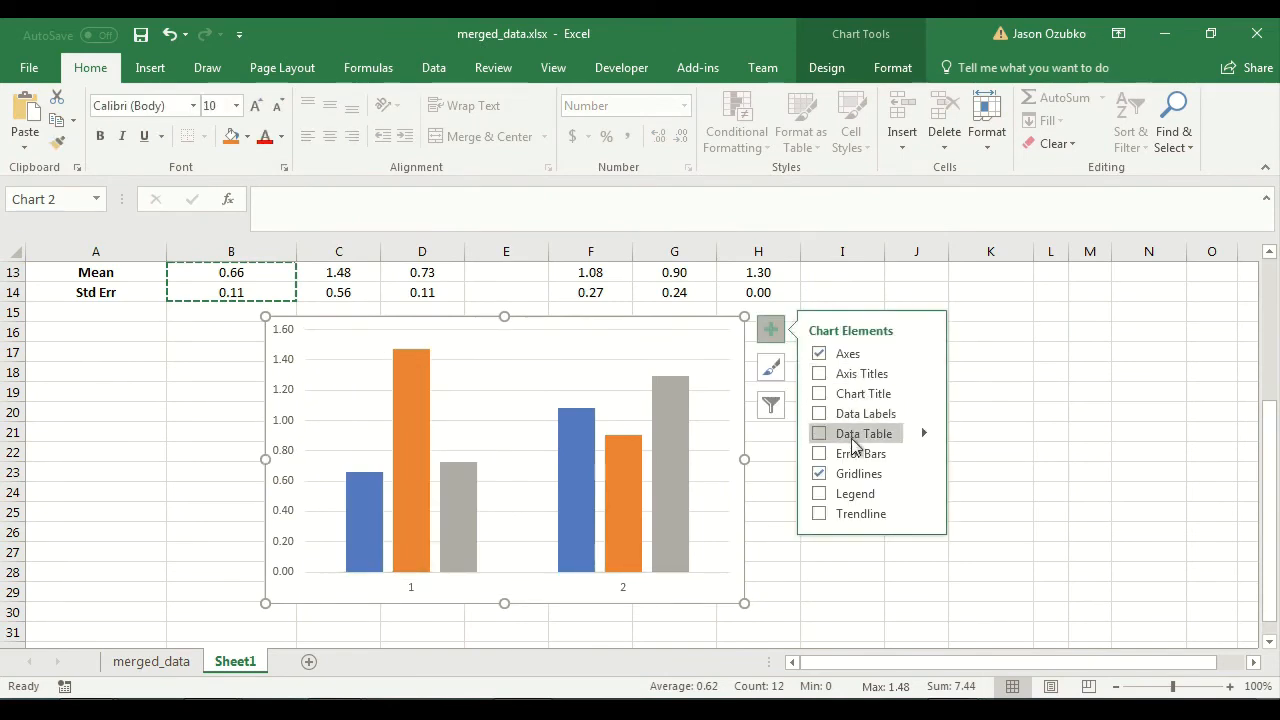
{"action": "left_click", "coordinate": [855, 498]}
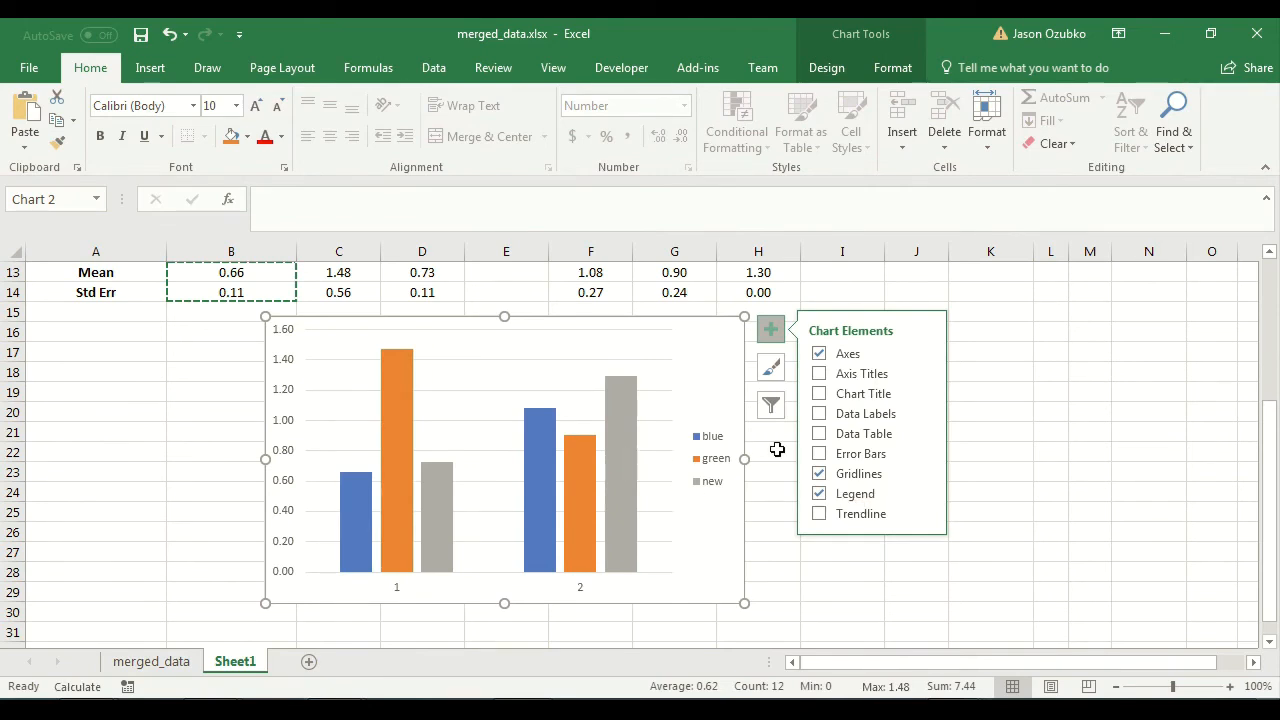
{"action": "left_click", "coordinate": [397, 594]}
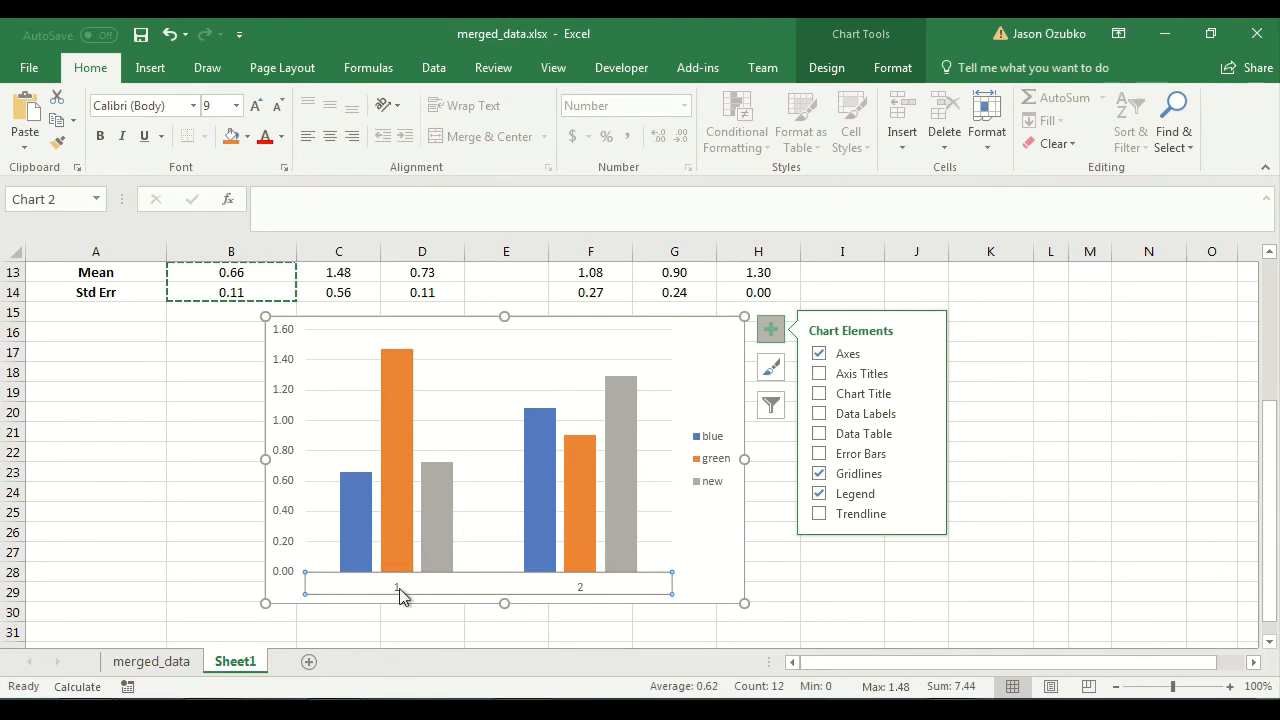
{"action": "right_click", "coordinate": [478, 413]}
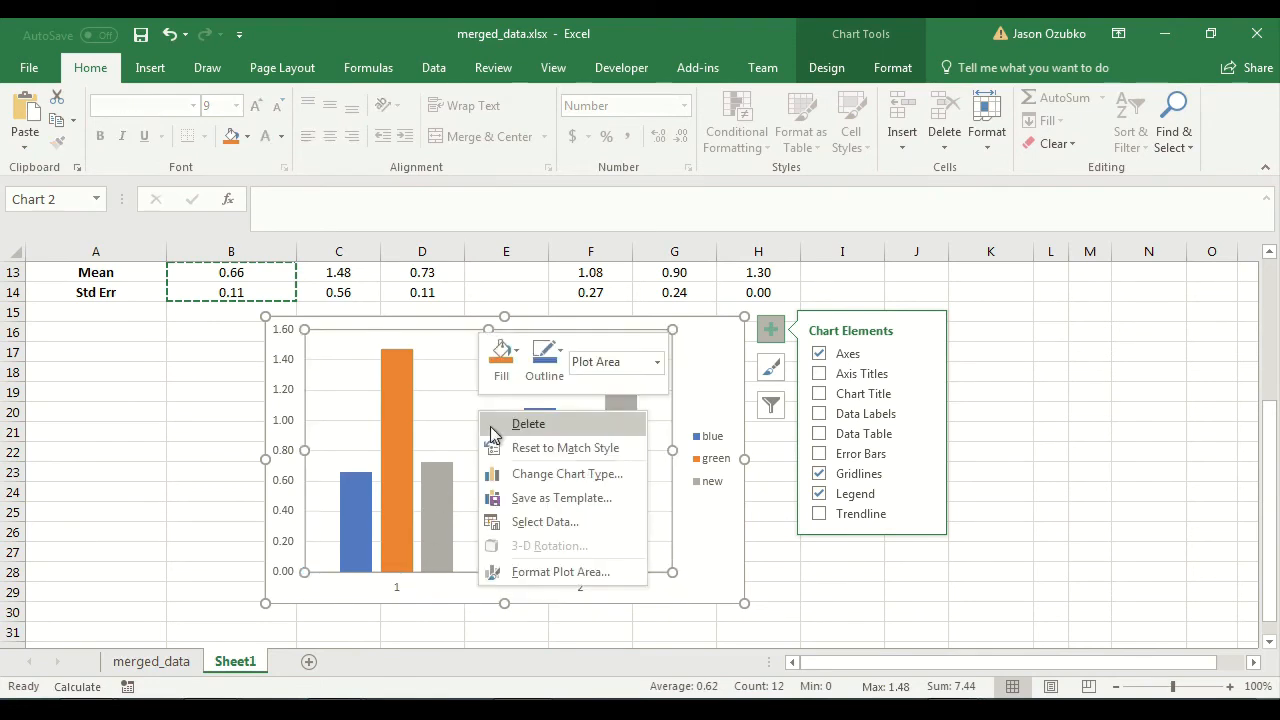
{"action": "key", "text": "Escape"}
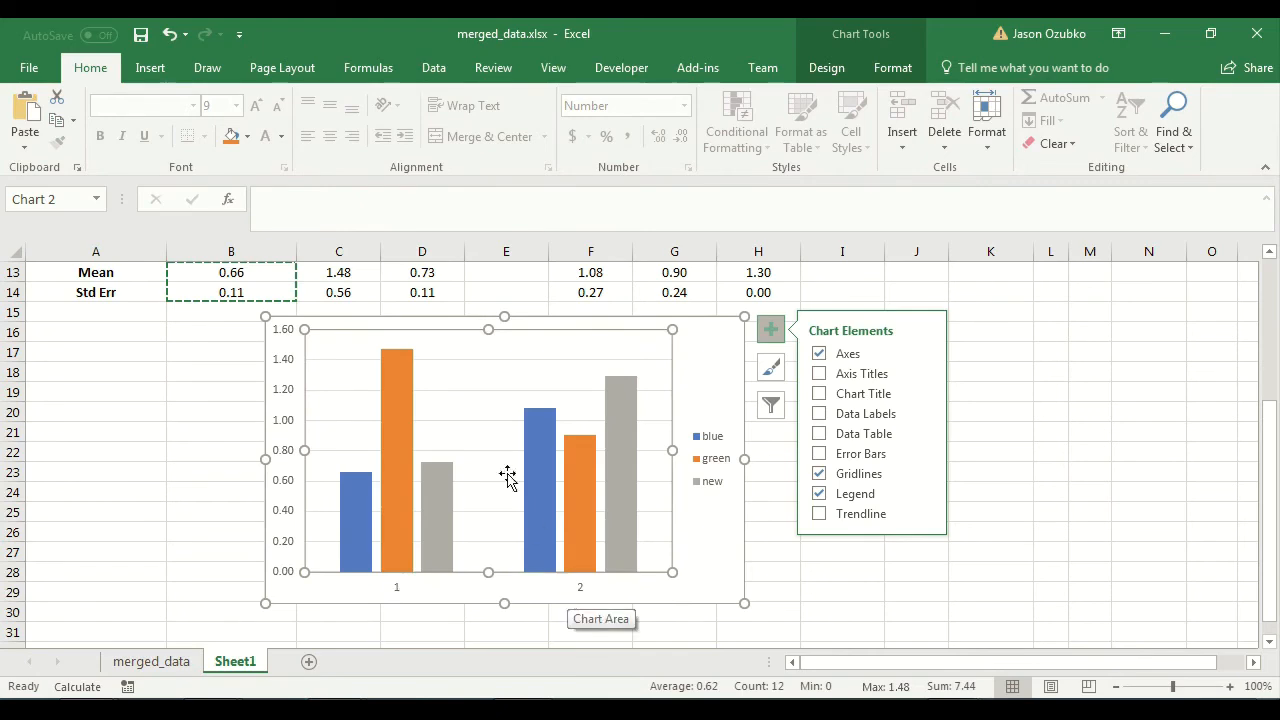
Set the chart's horizontal category axis labels to "no response" and "yes responses", and apply the data source.
{"action": "right_click", "coordinate": [490, 414]}
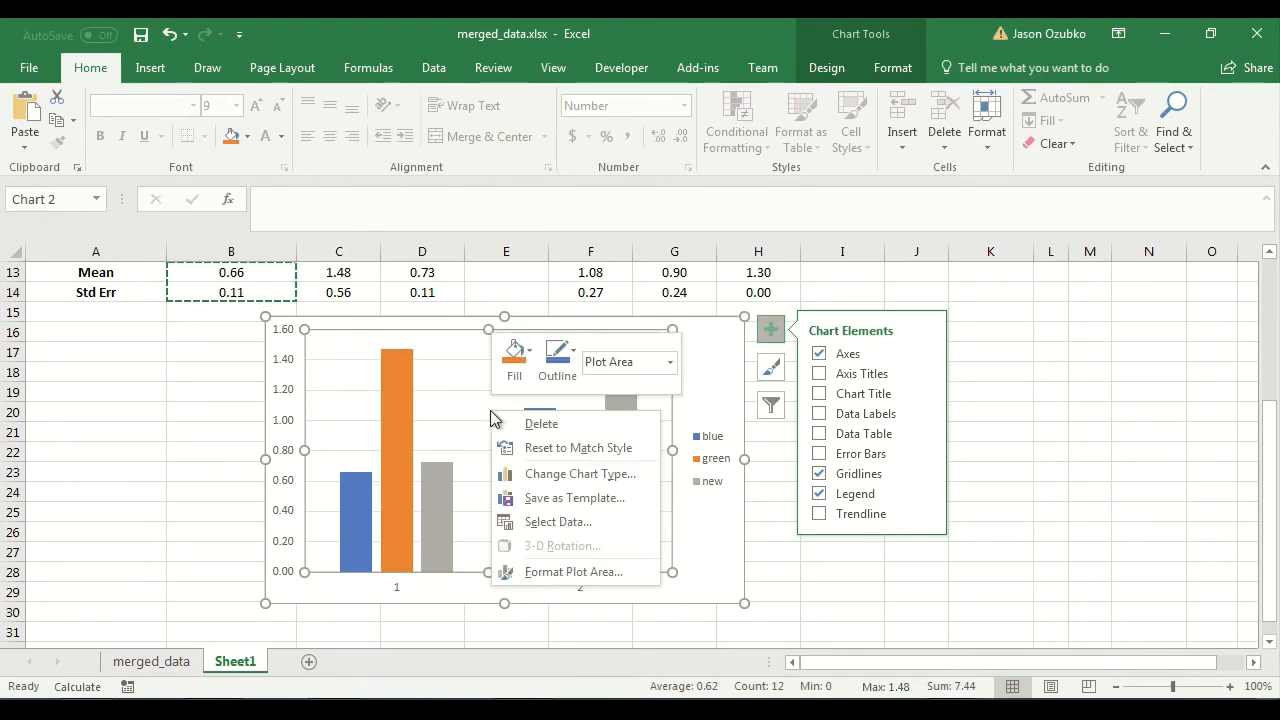
{"action": "left_click", "coordinate": [522, 521]}
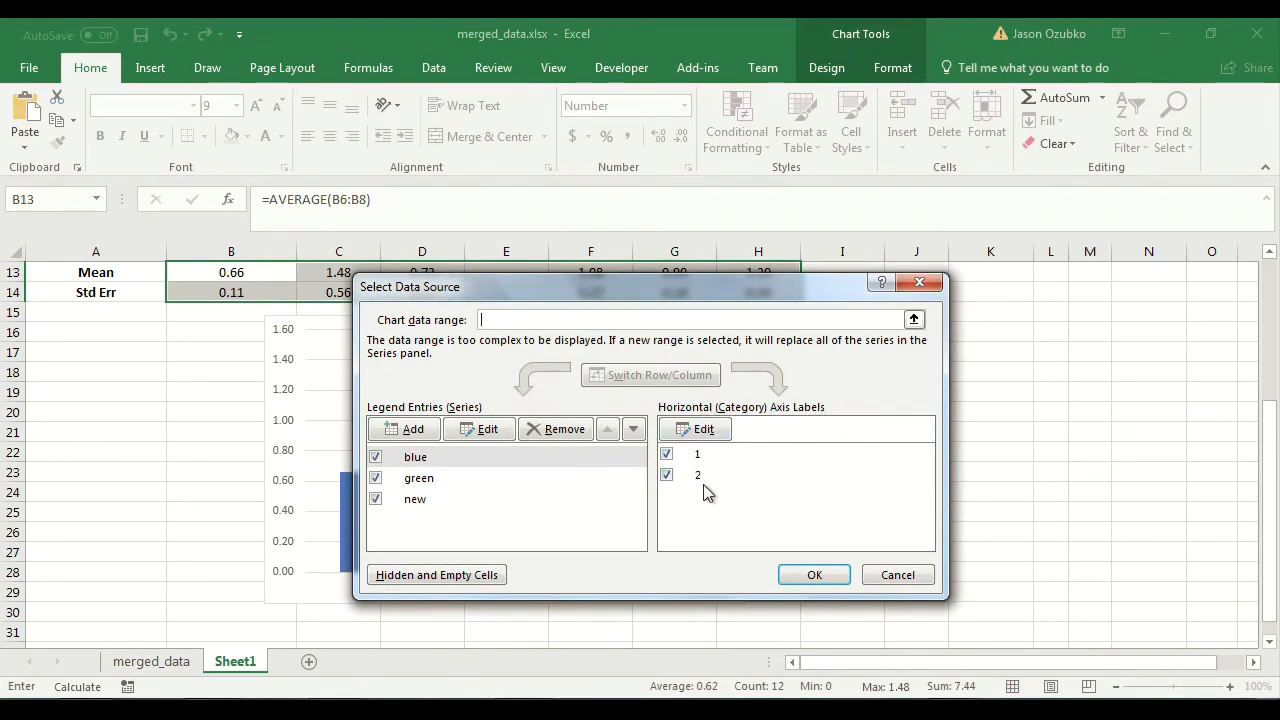
{"action": "left_click", "coordinate": [695, 432]}
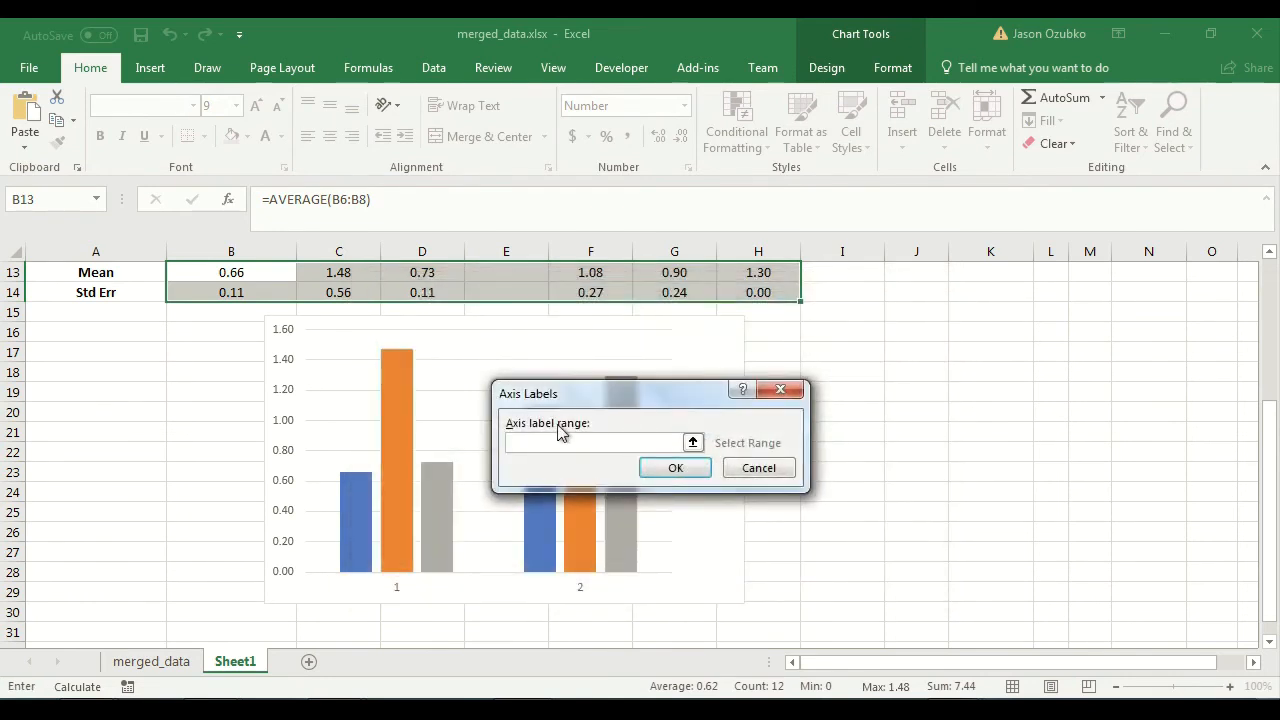
{"action": "left_click_drag", "start_coordinate": [643, 386], "coordinate": [898, 396]}
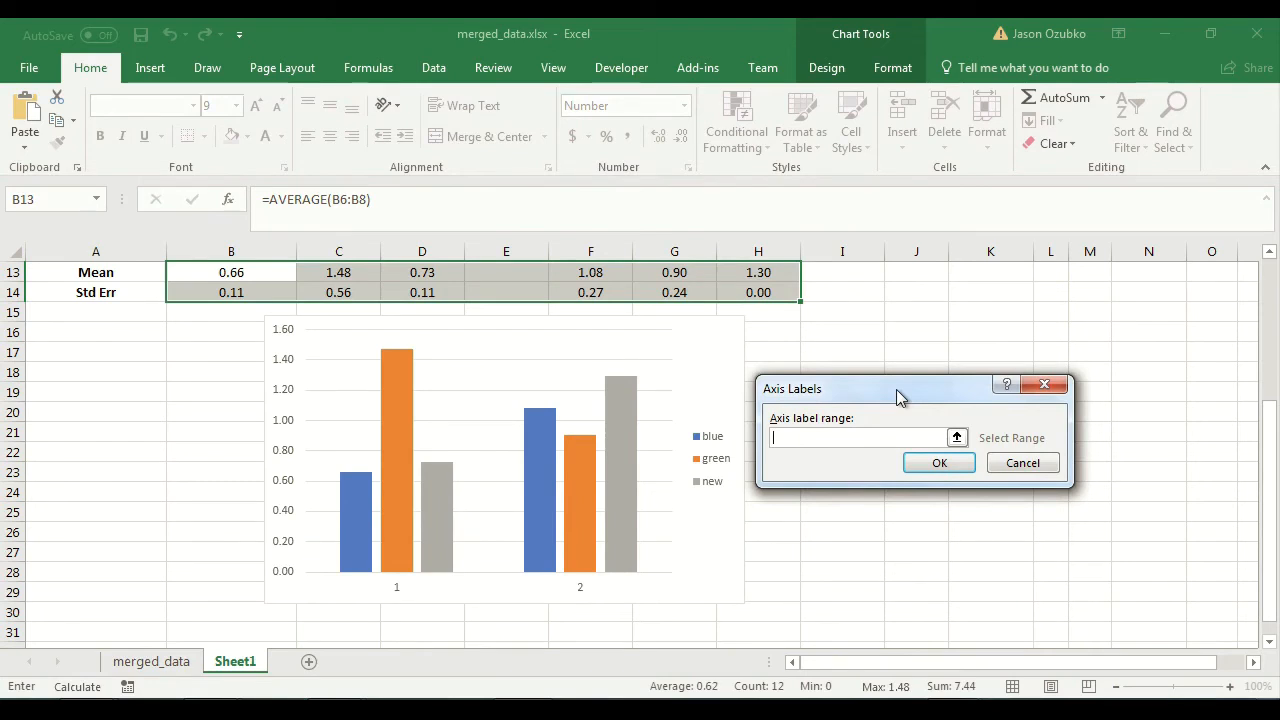
{"action": "type", "text": "\"no"}
{"action": "type", "text": ",\""}
{"action": "key", "text": "BackSpace"}
{"action": "key", "text": "BackSpace"}
{"action": "key", "text": "BackSpace"}
{"action": "key", "text": "BackSpace"}
{"action": "key", "text": "BackSpace"}
{"action": "key", "text": "BackSpace"}
{"action": "type", "text": "\"no response\",\"yes responses\""}
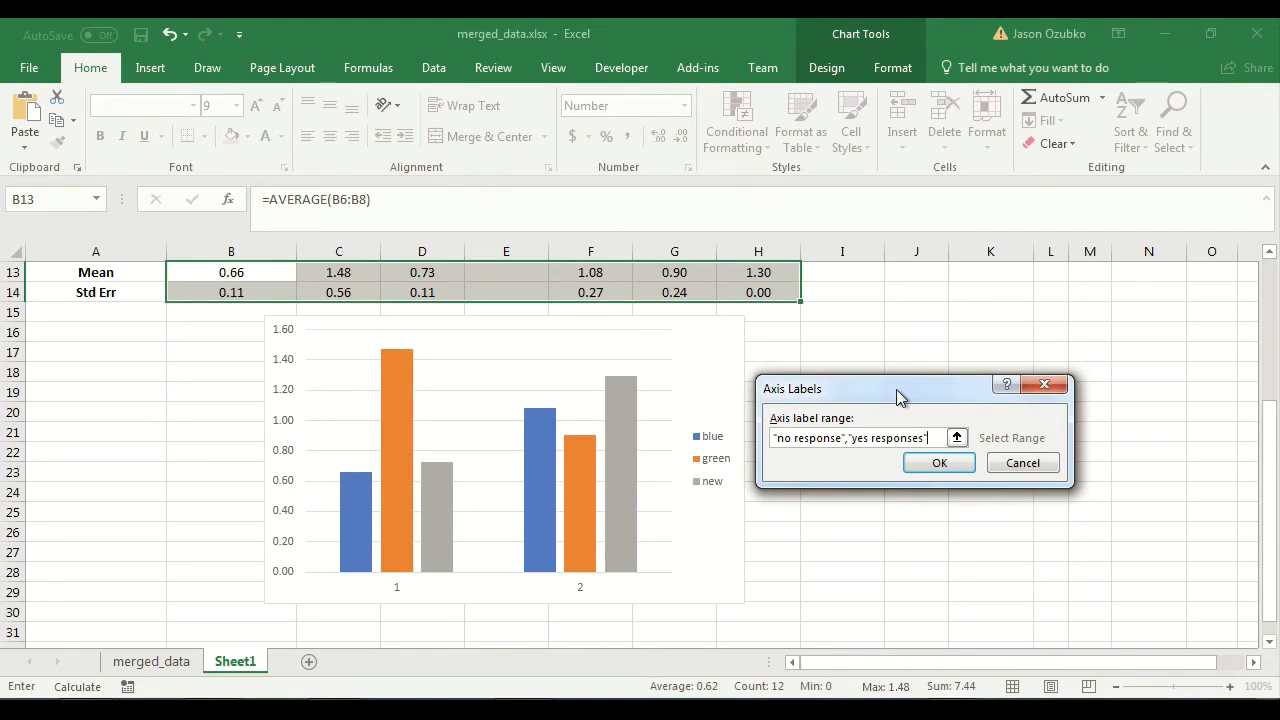
{"action": "key", "text": "Return"}
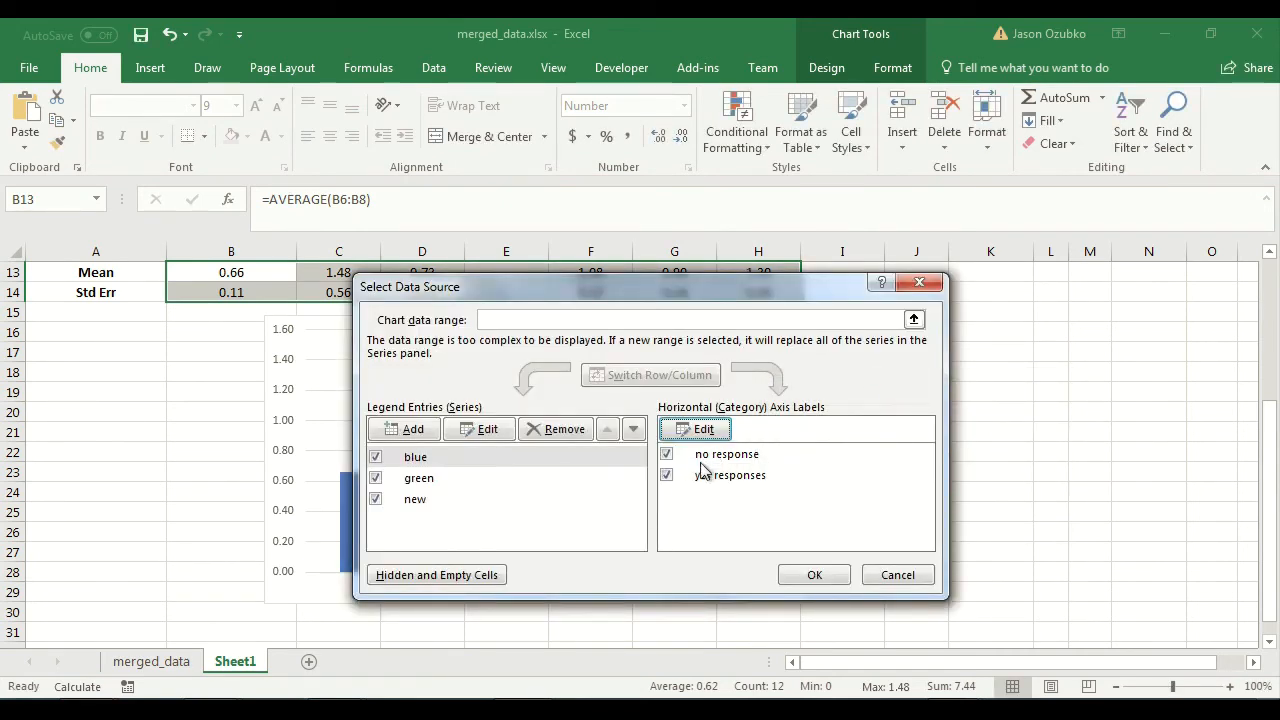
{"action": "left_click", "coordinate": [814, 575]}
{"action": "left_click", "coordinate": [866, 606]}
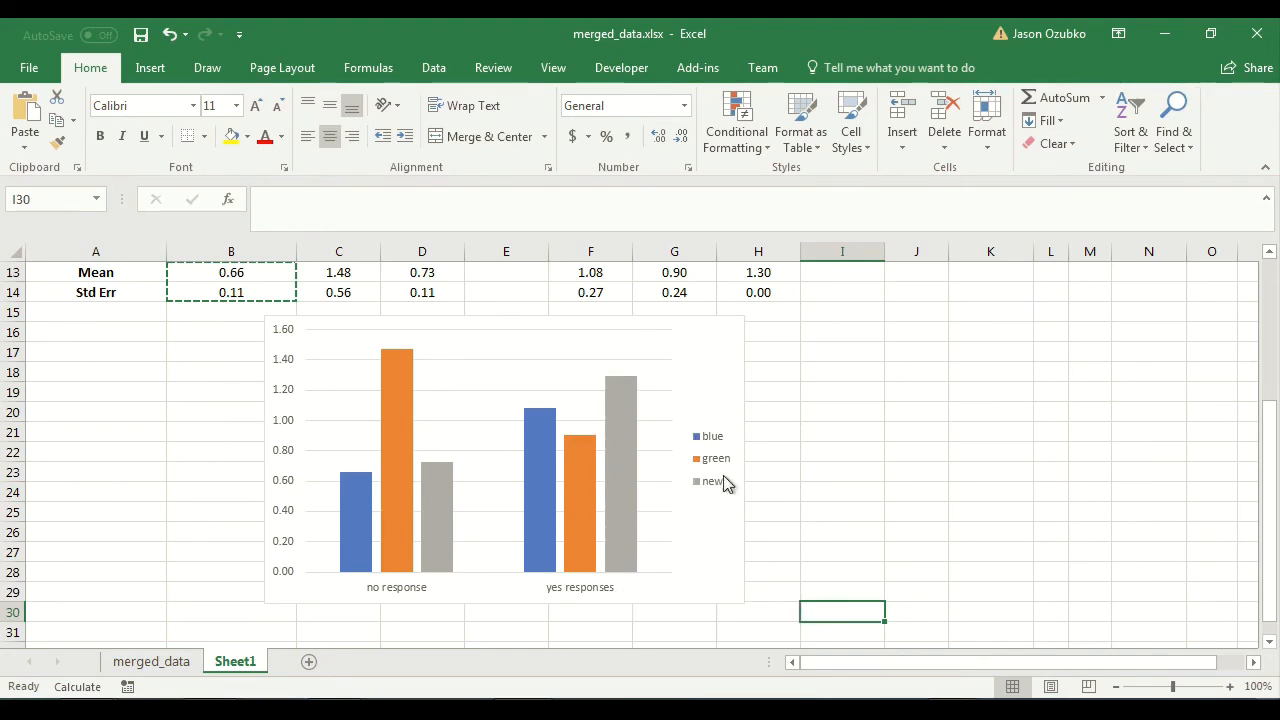
{"action": "scroll", "coordinate": [731, 480], "scroll_direction": "up", "scroll_amount": 4}
{"action": "scroll", "coordinate": [726, 484], "scroll_direction": "down", "scroll_amount": 4}
{"action": "scroll", "coordinate": [727, 485], "scroll_direction": "up", "scroll_amount": 1}
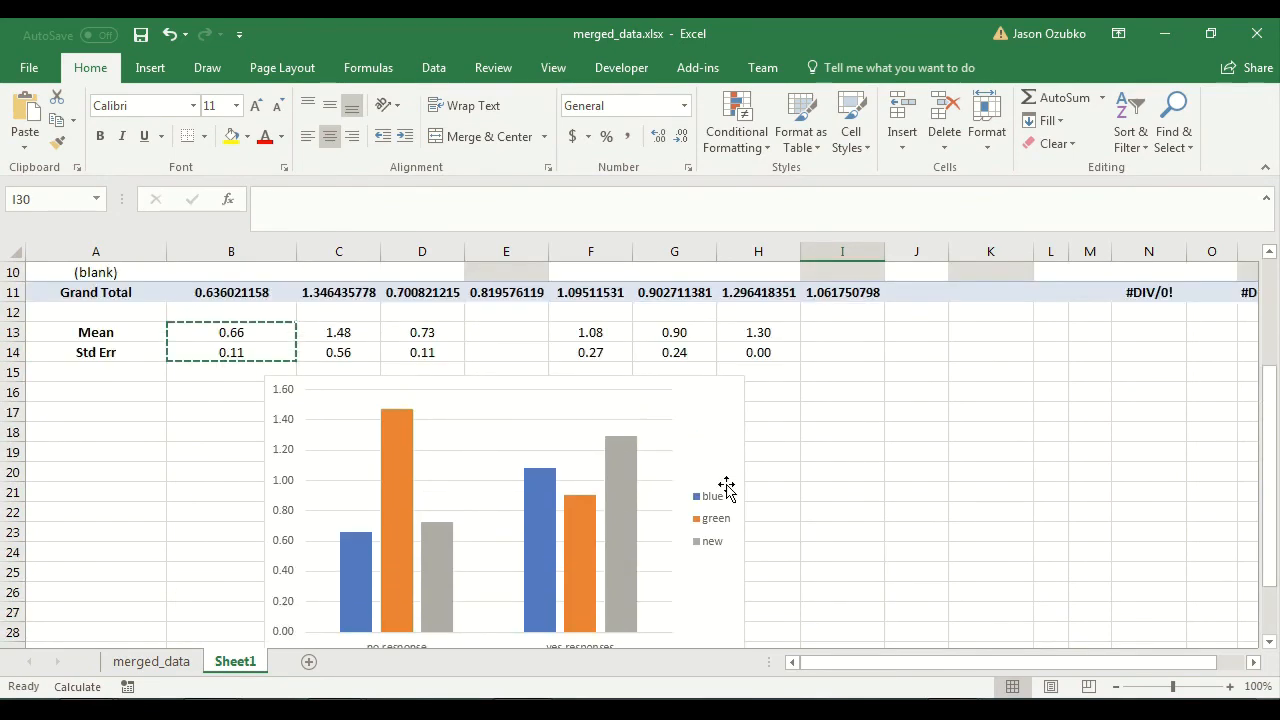
{"action": "scroll", "coordinate": [729, 494], "scroll_direction": "down", "scroll_amount": 1}
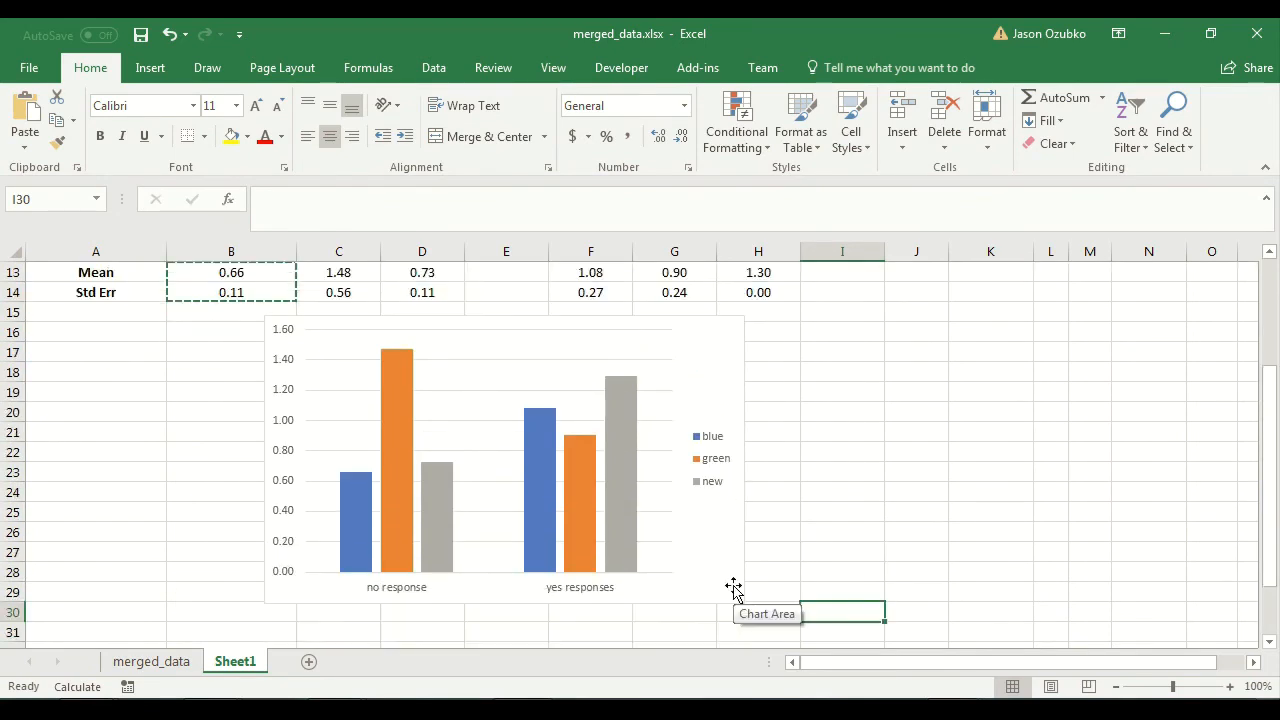
Add a primary vertical axis title reading "Mean RT" and move the chart slightly down, away from the Std Err row.
{"action": "left_click", "coordinate": [267, 373]}
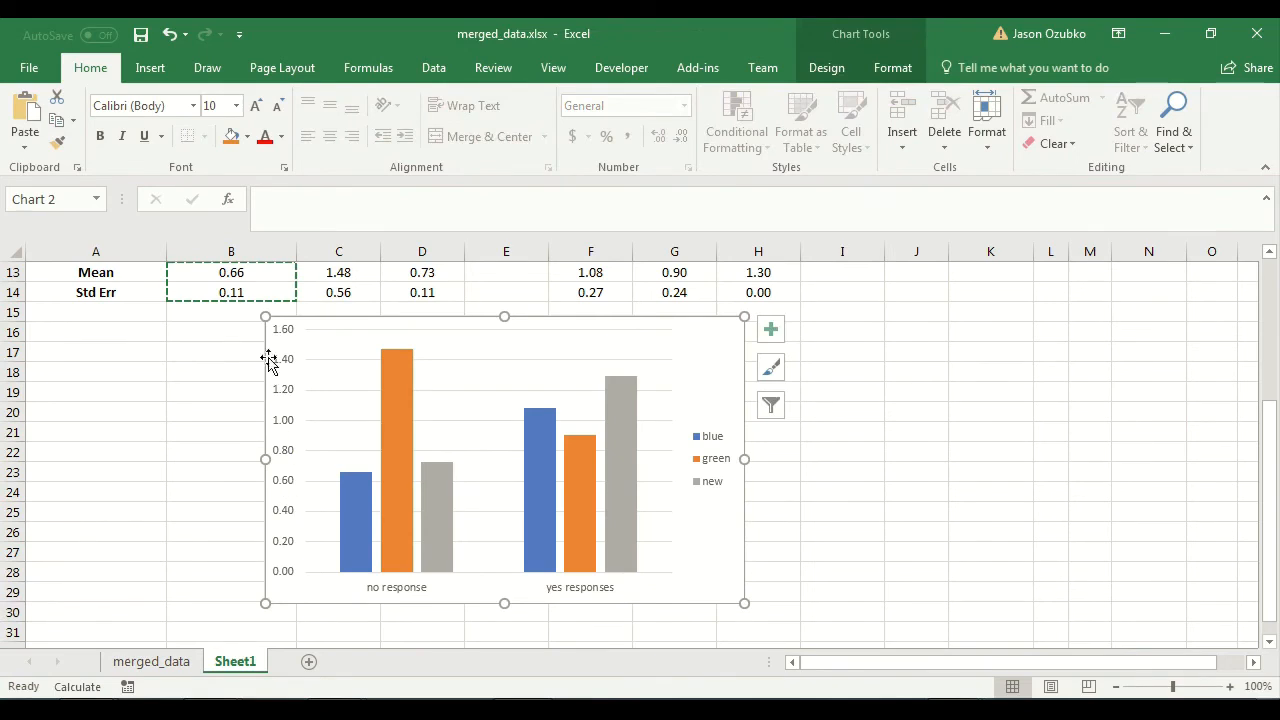
{"action": "left_click", "coordinate": [772, 332]}
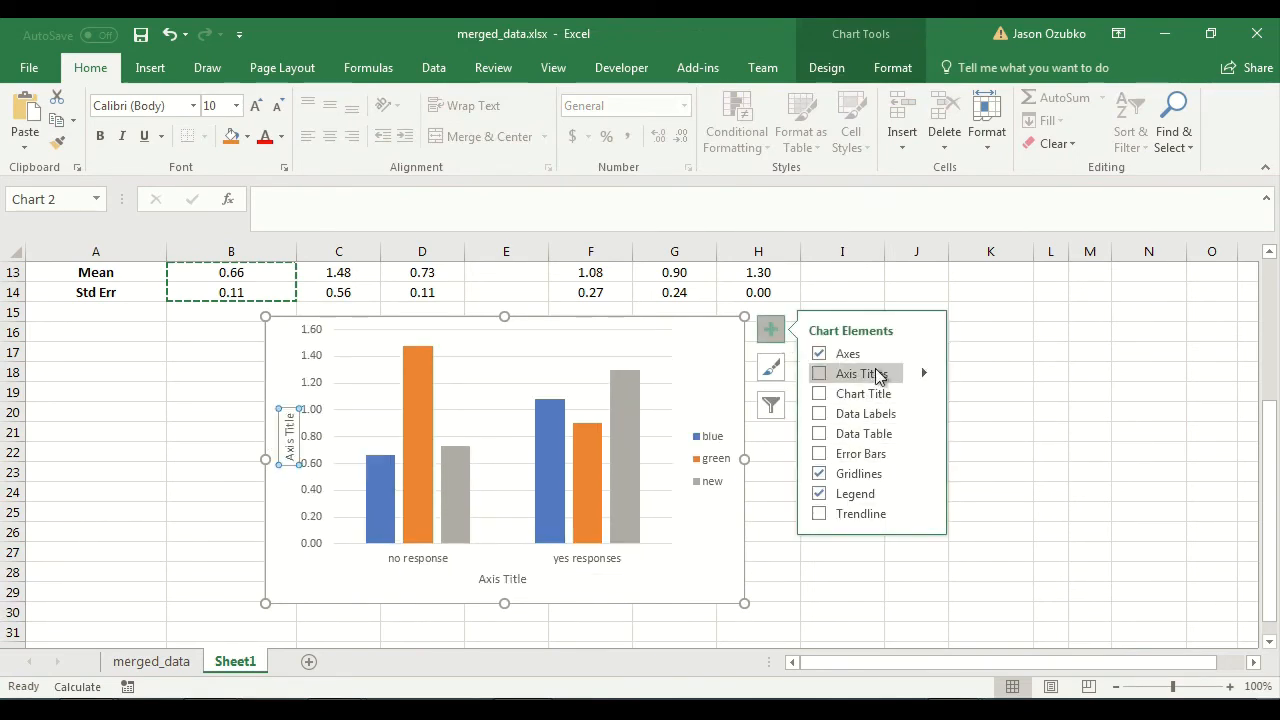
{"action": "left_click", "coordinate": [924, 373]}
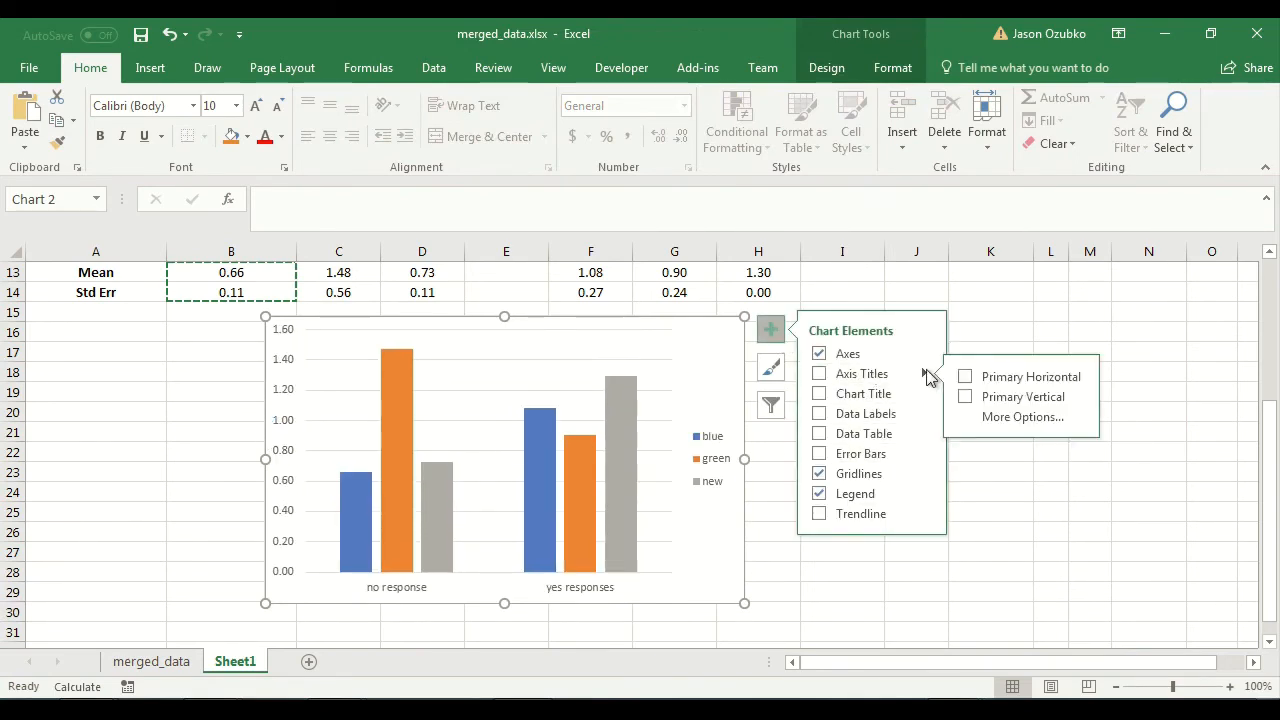
{"action": "left_click", "coordinate": [995, 397]}
{"action": "left_click", "coordinate": [289, 447]}
{"action": "triple_click", "coordinate": [289, 447]}
{"action": "key", "text": "BackSpace"}
{"action": "type", "text": "Mea"}
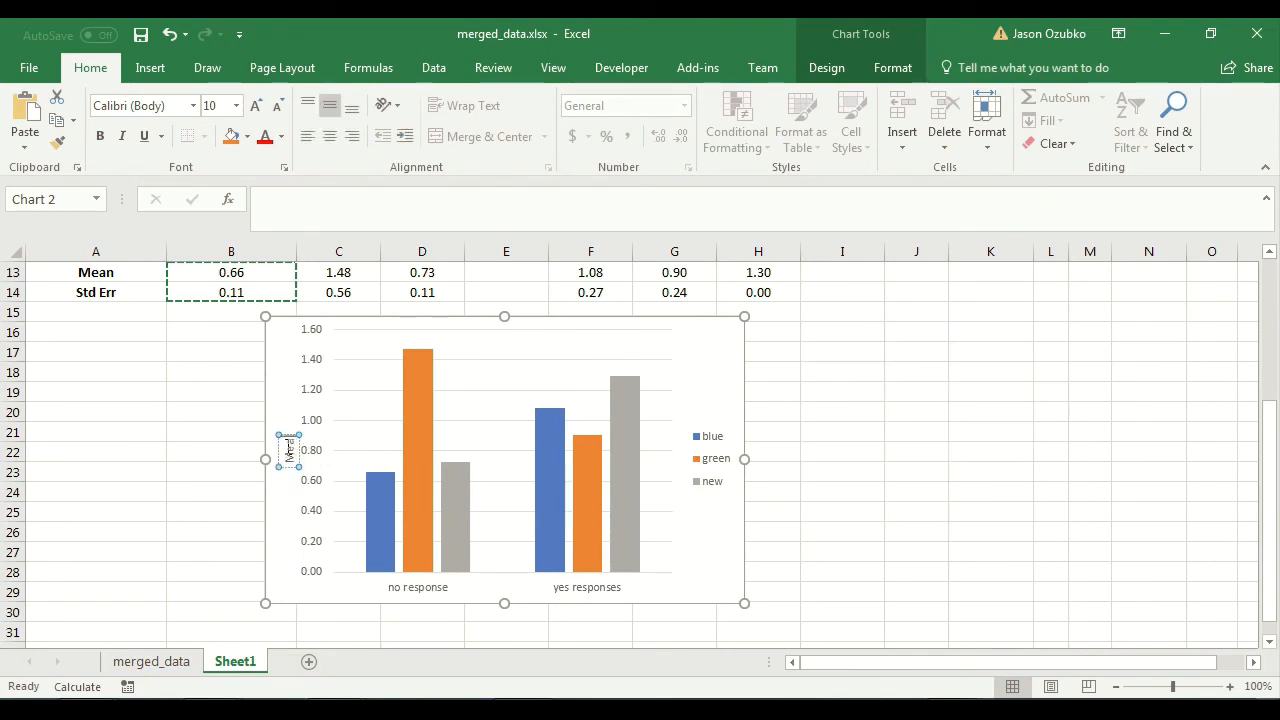
{"action": "type", "text": "n RT"}
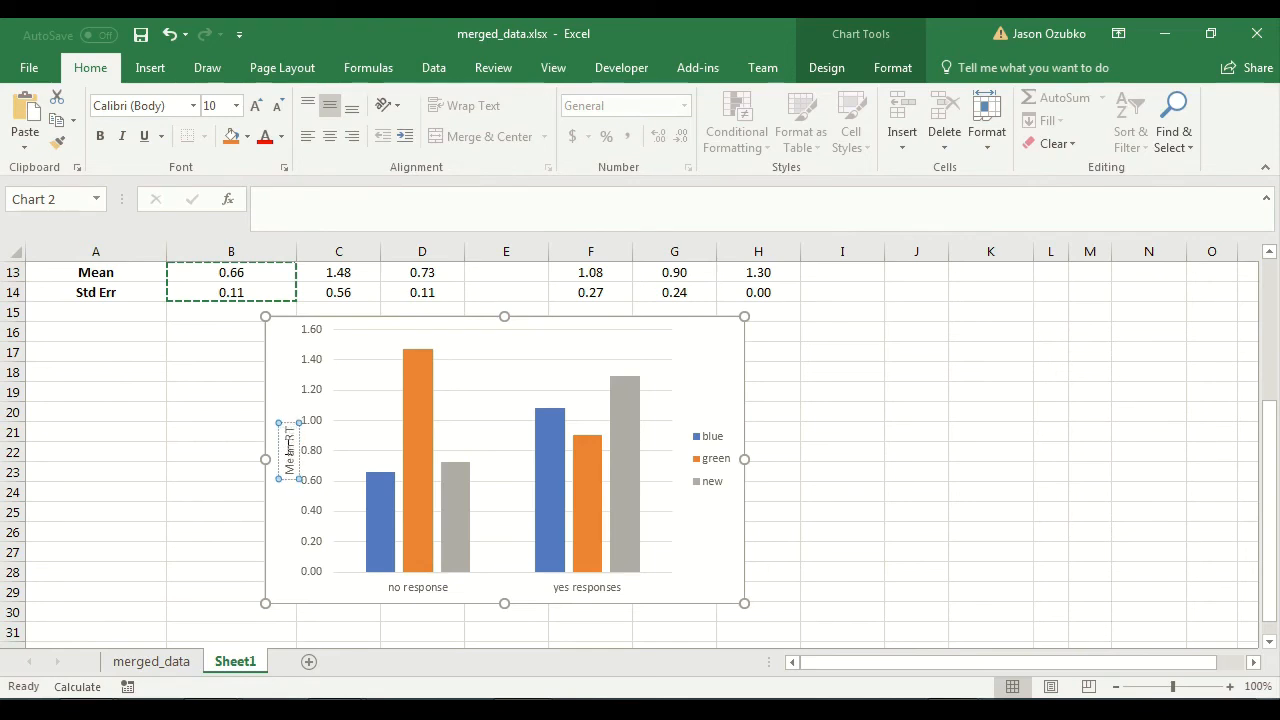
{"action": "left_click", "coordinate": [895, 471]}
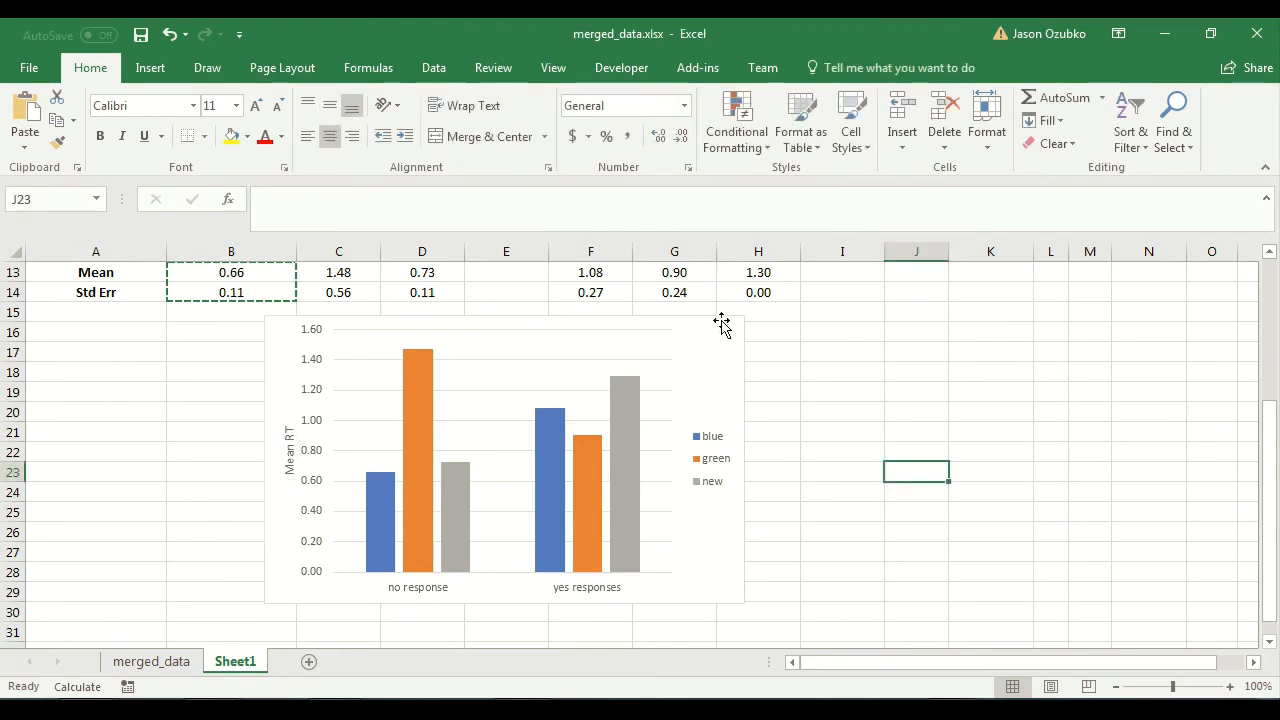
{"action": "left_click_drag", "start_coordinate": [724, 330], "coordinate": [721, 344]}
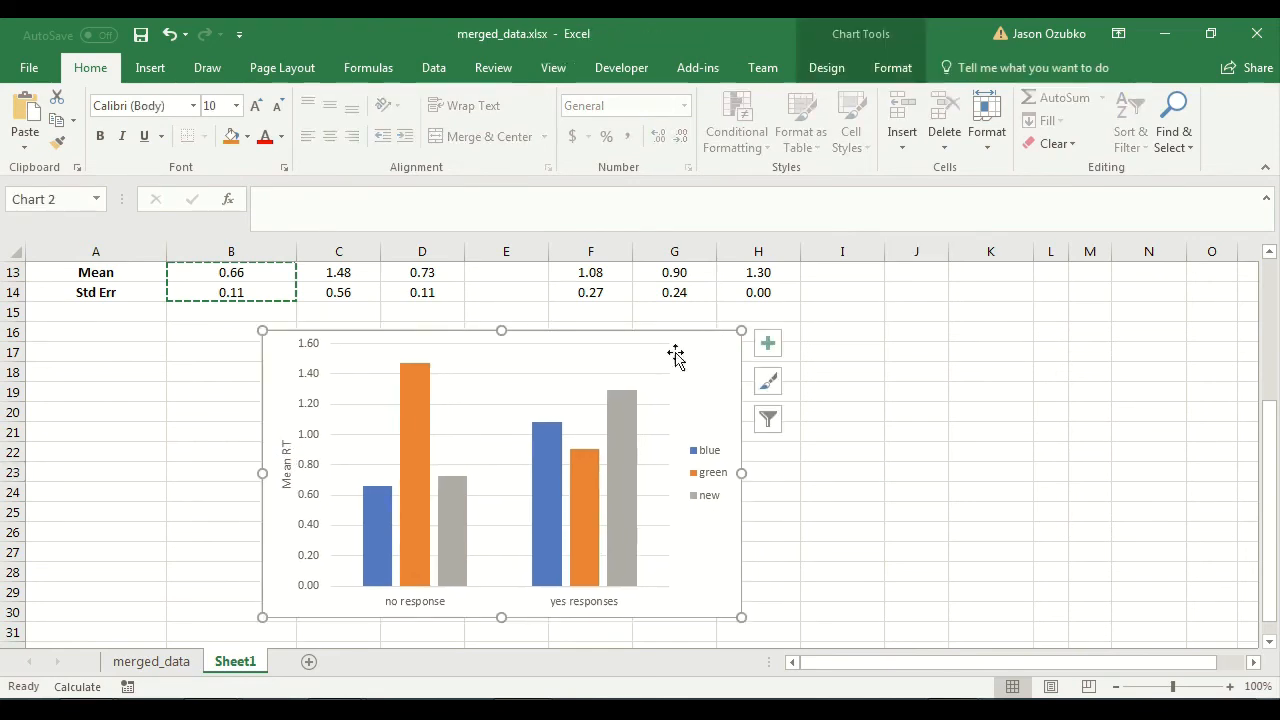
{"action": "left_click", "coordinate": [923, 456]}
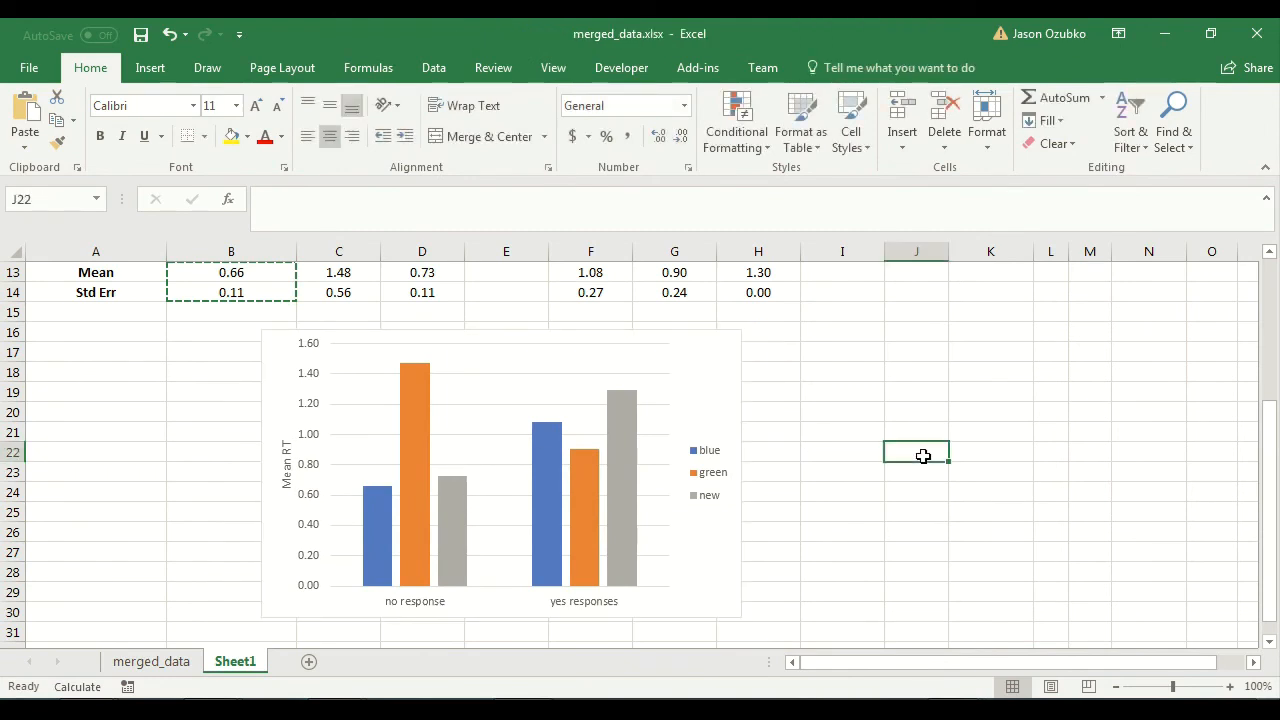
Add error bars to the blue series in the chart and set their error amount to custom.
{"action": "left_click", "coordinate": [386, 508]}
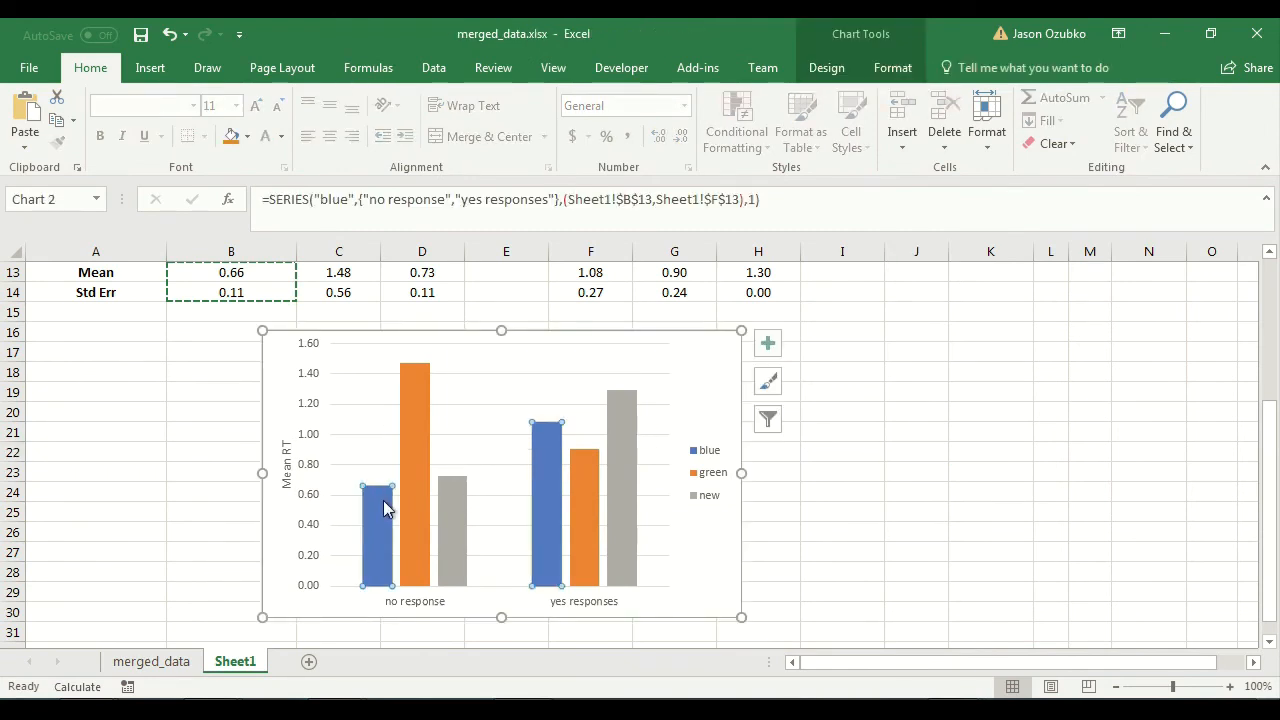
{"action": "mouse_move", "coordinate": [380, 515]}
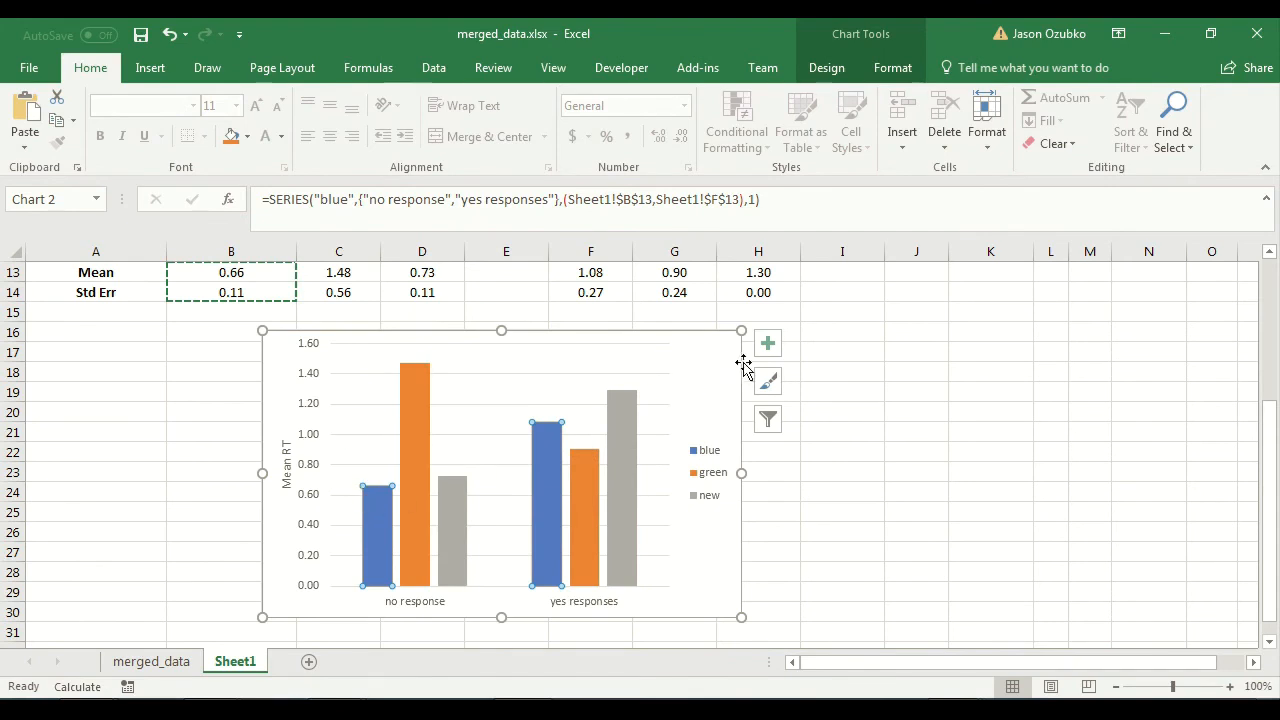
{"action": "left_click", "coordinate": [767, 343]}
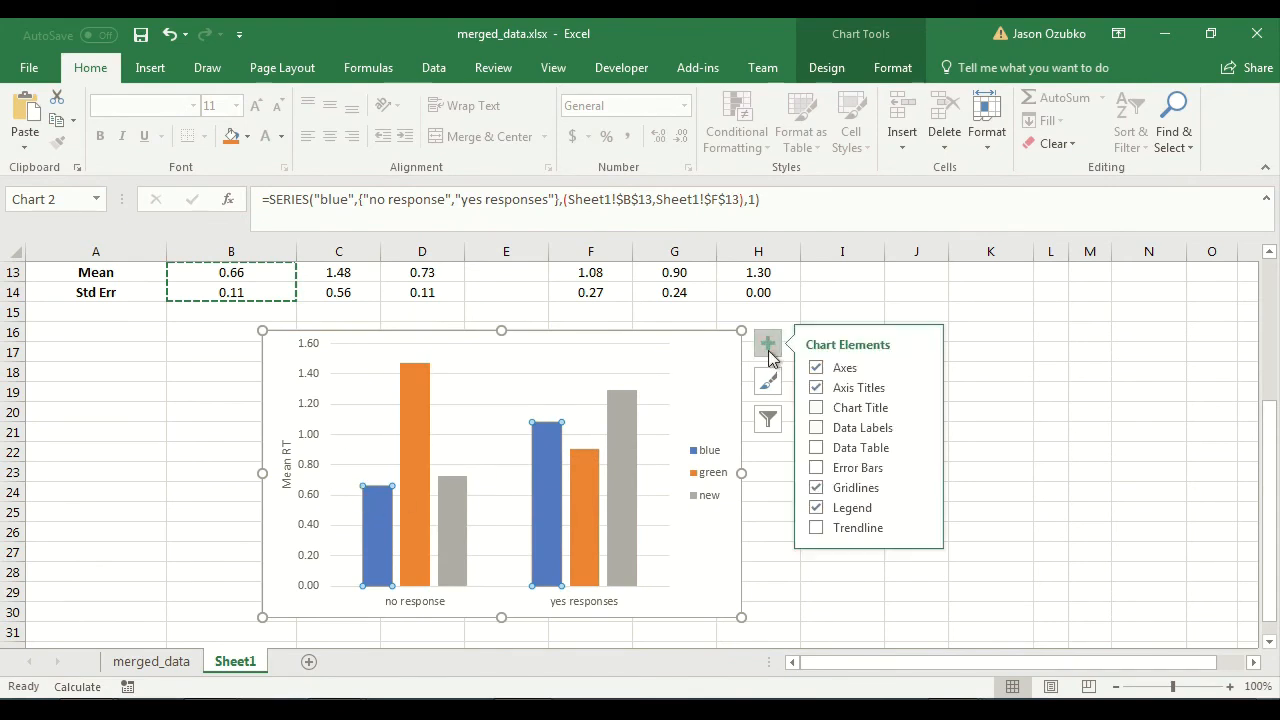
{"action": "left_click", "coordinate": [921, 468]}
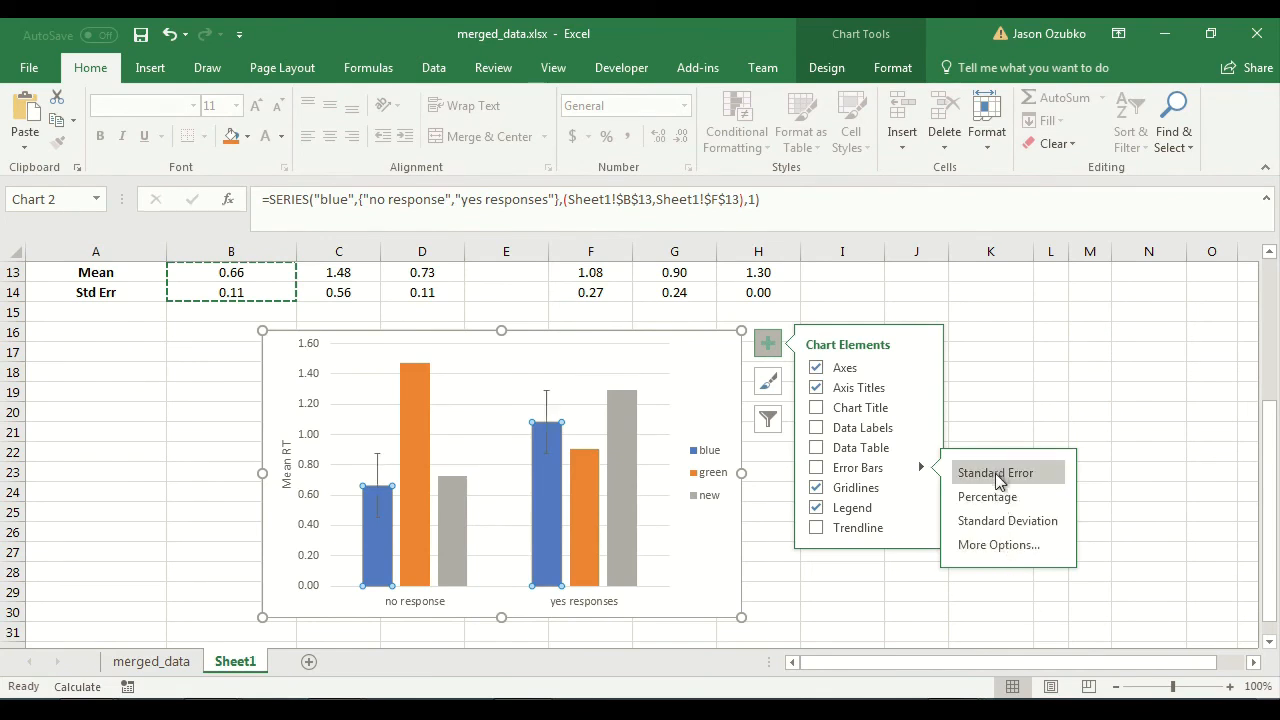
{"action": "left_click", "coordinate": [997, 545]}
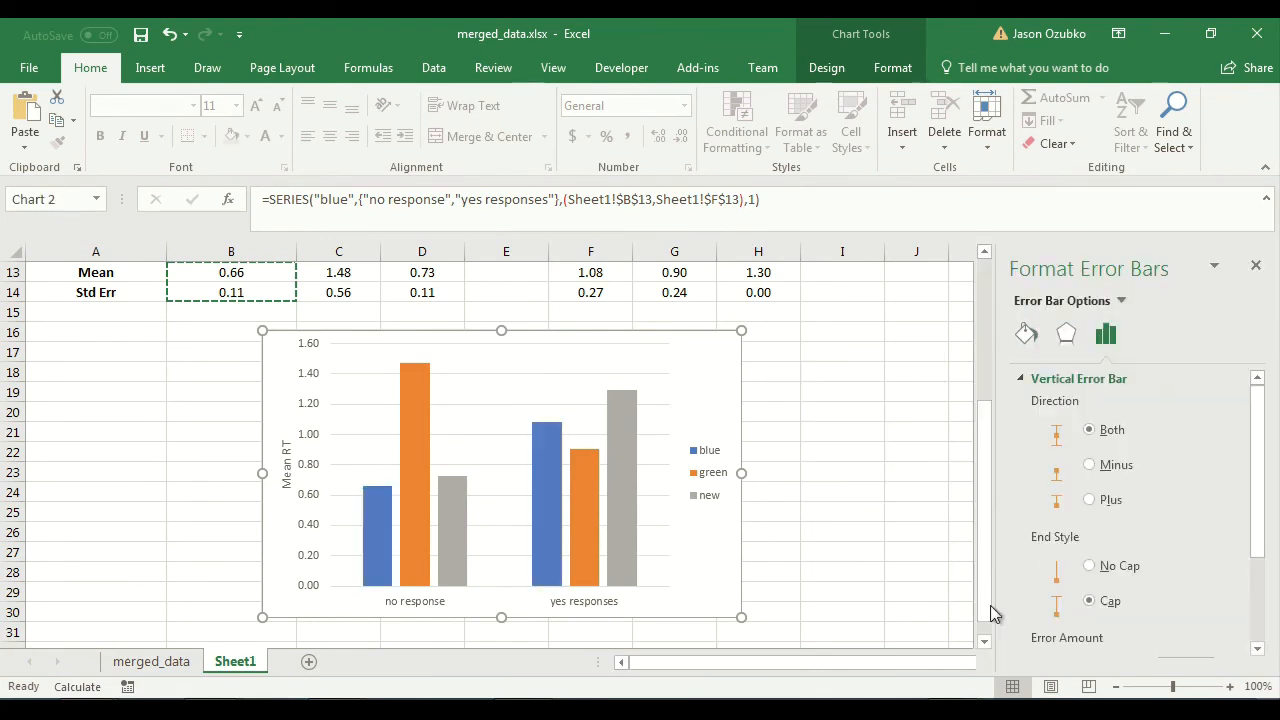
{"action": "scroll", "coordinate": [1265, 530], "scroll_direction": "down", "scroll_amount": 3}
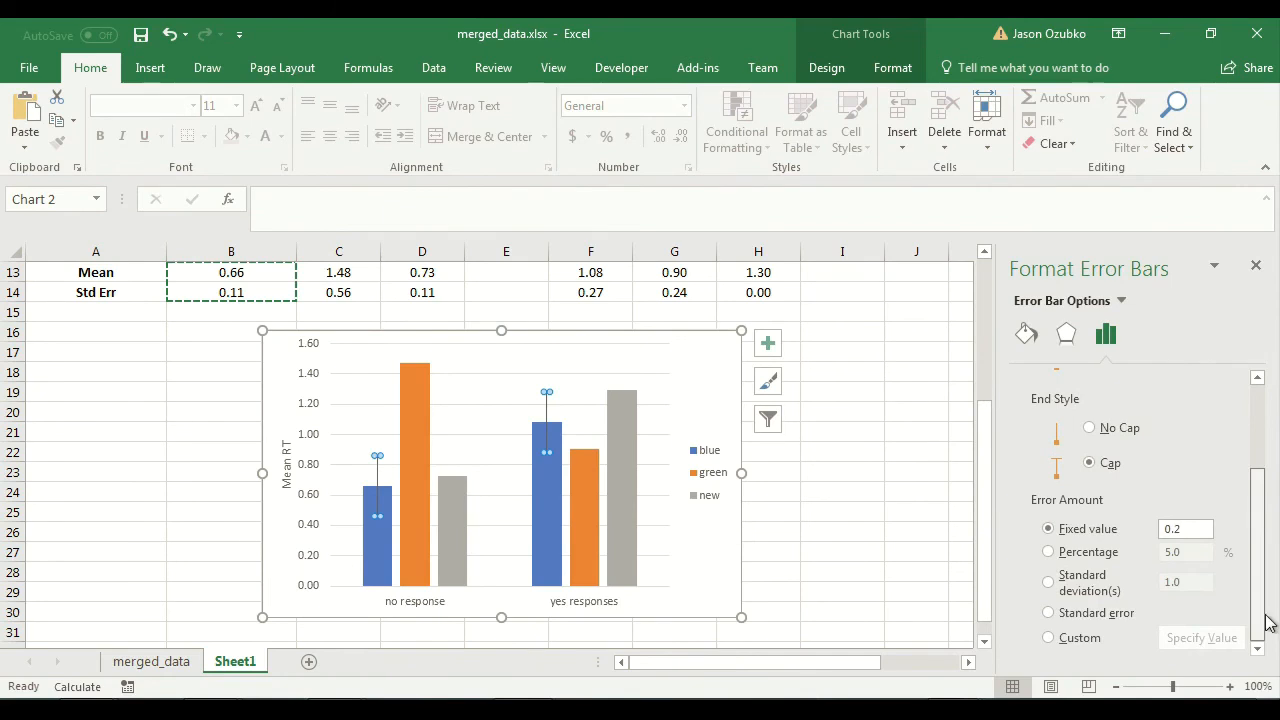
{"action": "left_click", "coordinate": [1063, 640]}
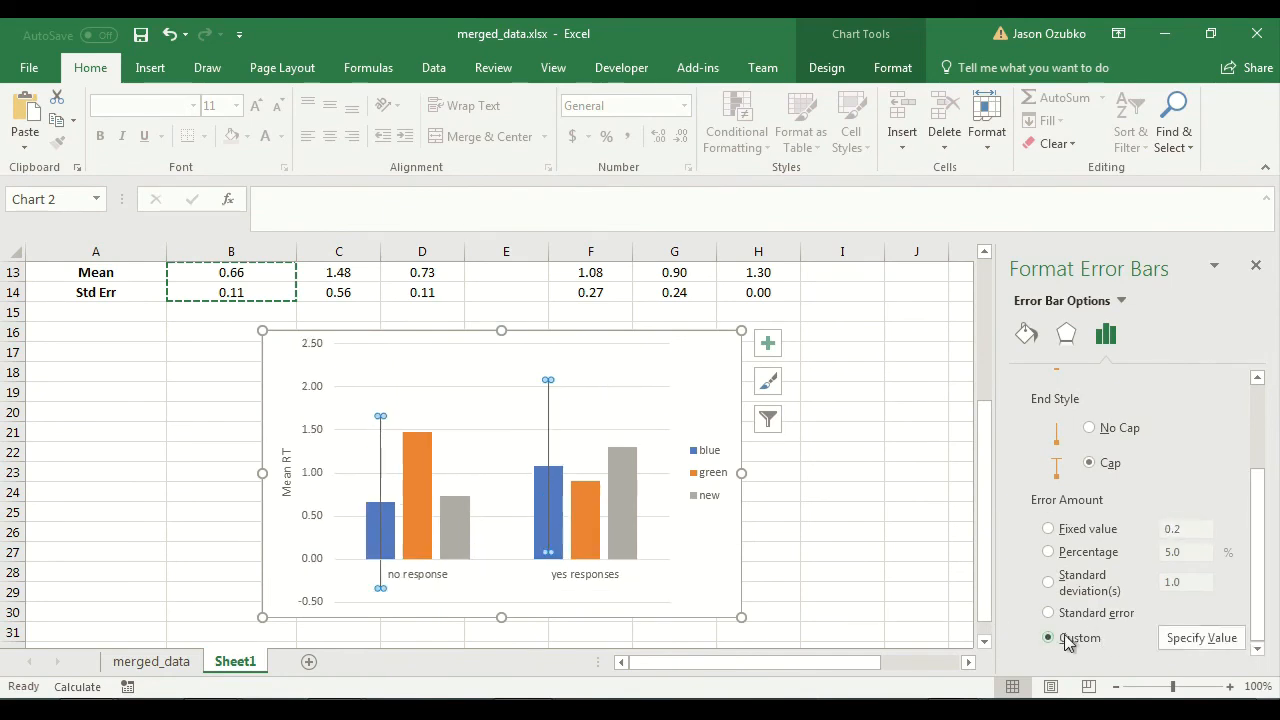
Clear the default custom error values for the blue series and set its positive error value to cells B14 and F14.
{"action": "left_click", "coordinate": [1200, 638]}
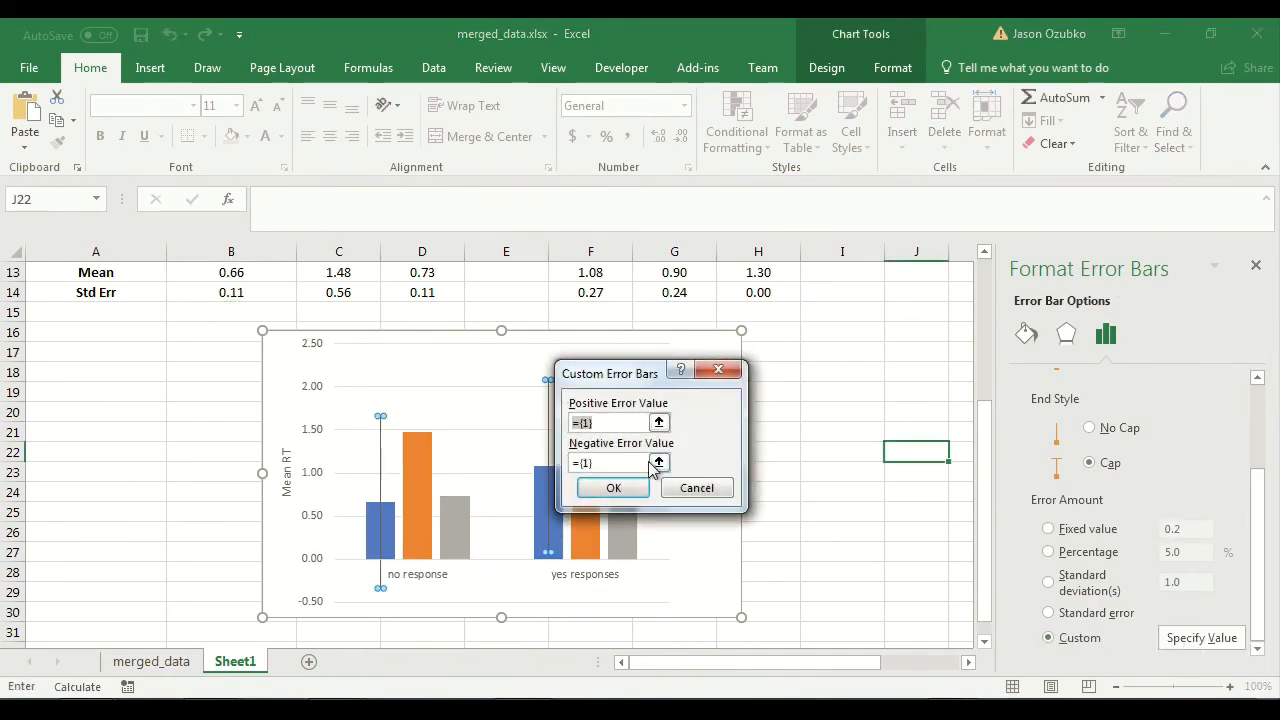
{"action": "key", "text": "BackSpace"}
{"action": "left_click_drag", "start_coordinate": [620, 462], "coordinate": [569, 456]}
{"action": "key", "text": "BackSpace"}
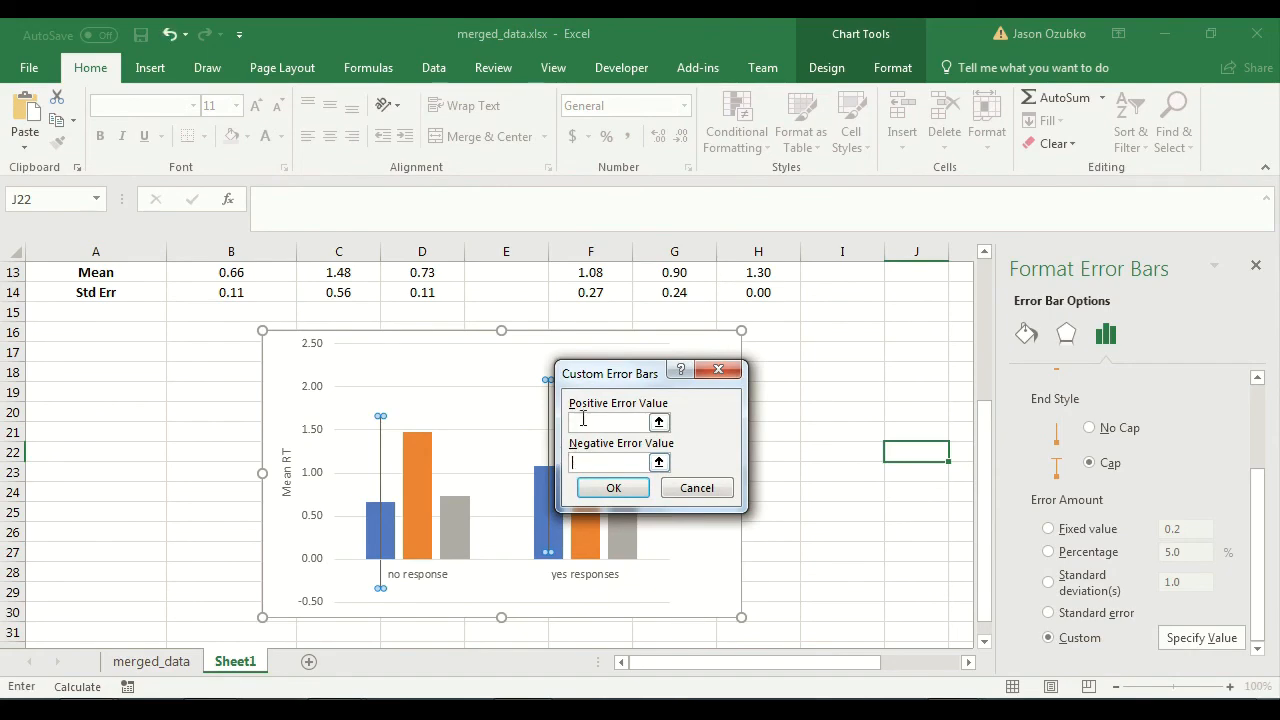
{"action": "scroll", "coordinate": [185, 460], "scroll_direction": "up", "scroll_amount": 4}
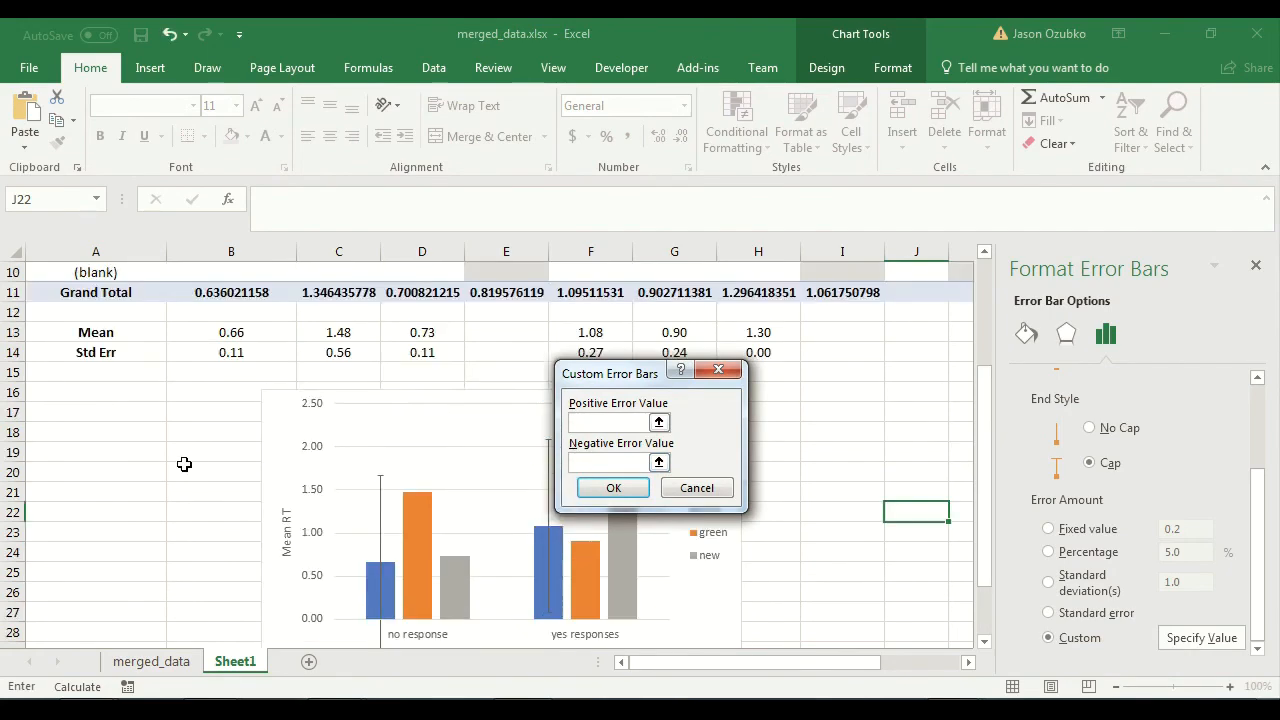
{"action": "left_click_drag", "start_coordinate": [627, 380], "coordinate": [790, 328]}
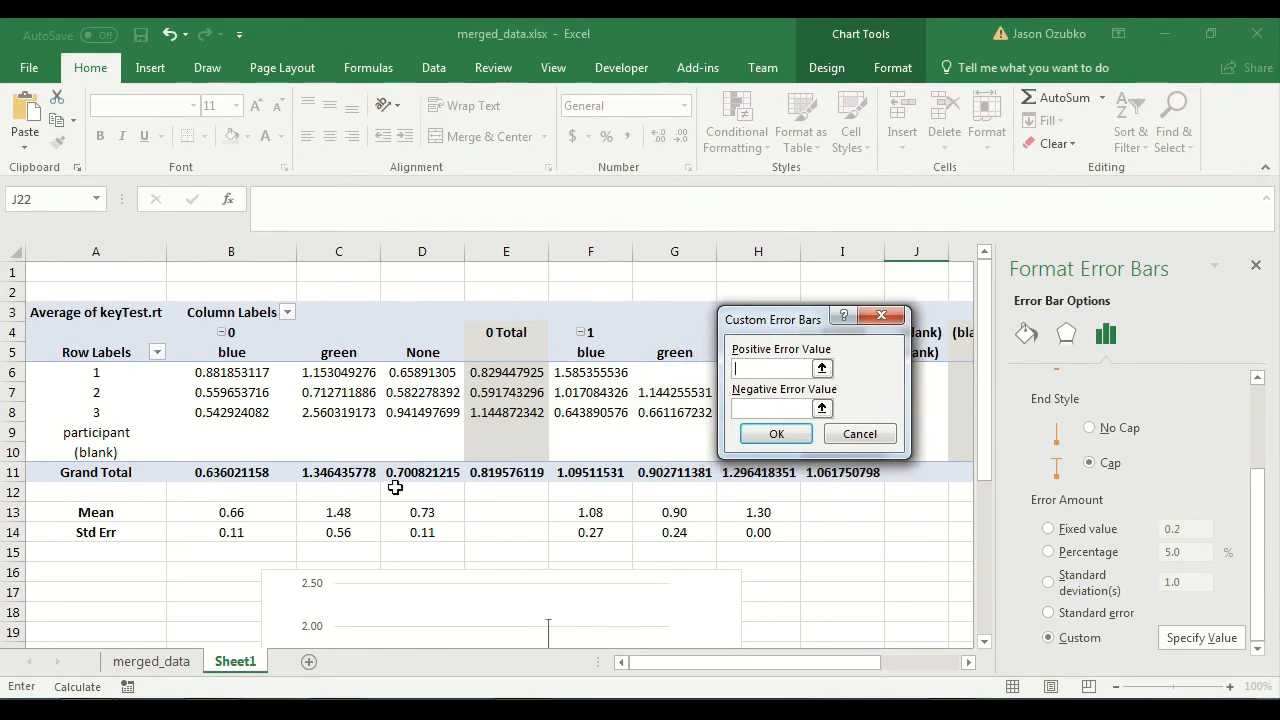
{"action": "left_click", "coordinate": [243, 533]}
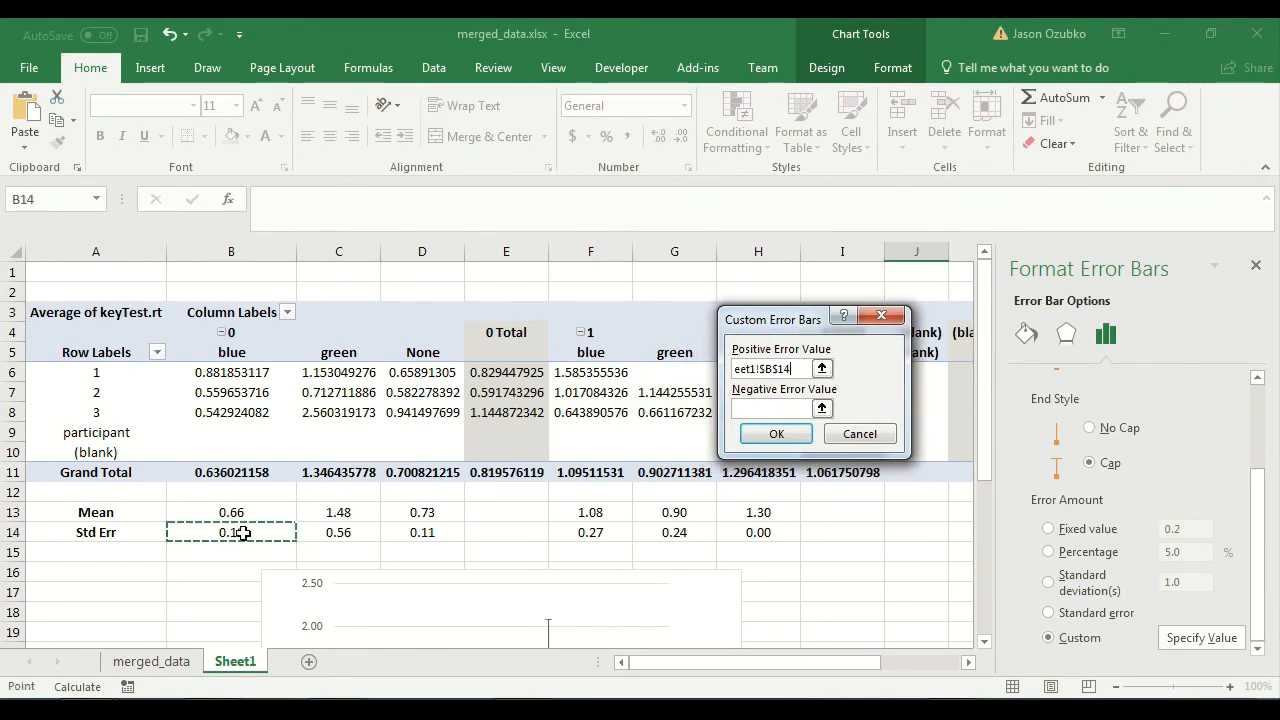
{"action": "left_click", "coordinate": [596, 532]}
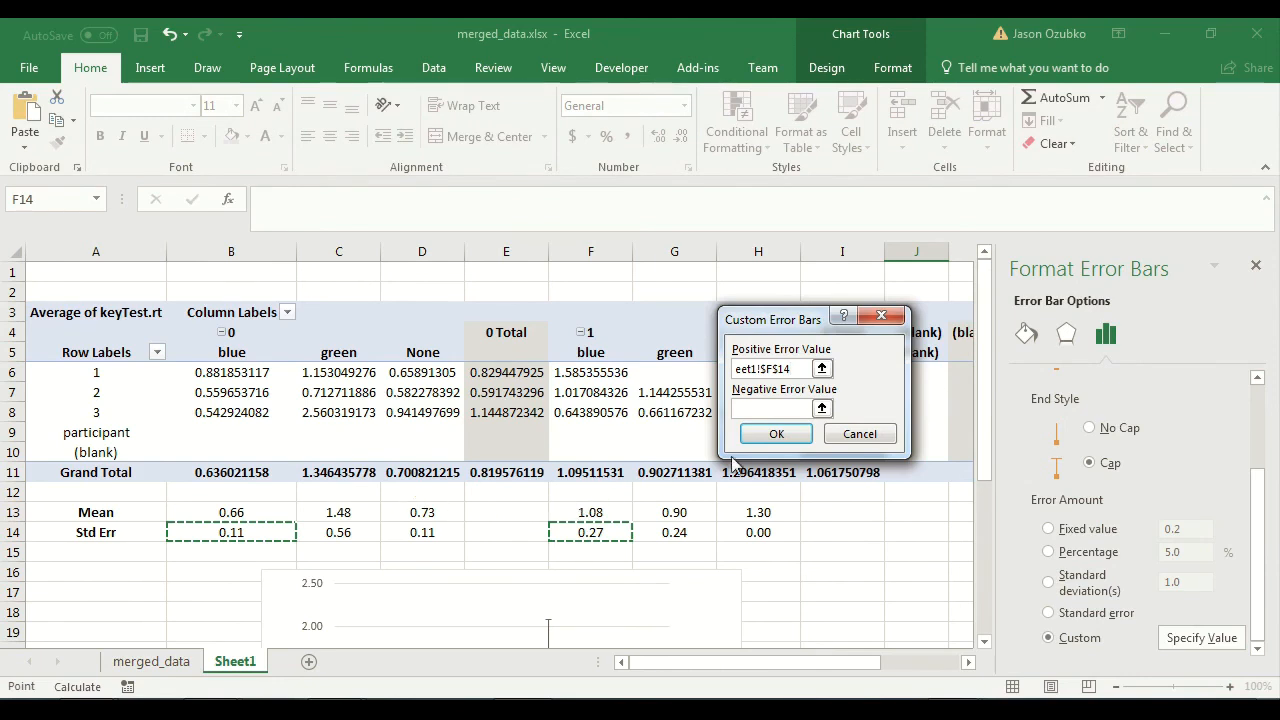
Set the blue series' negative error value to cells B14 and F14 and apply the custom error bars.
{"action": "left_click", "coordinate": [743, 410]}
{"action": "left_click", "coordinate": [244, 533]}
{"action": "left_click", "coordinate": [594, 533], "text": "ctrl"}
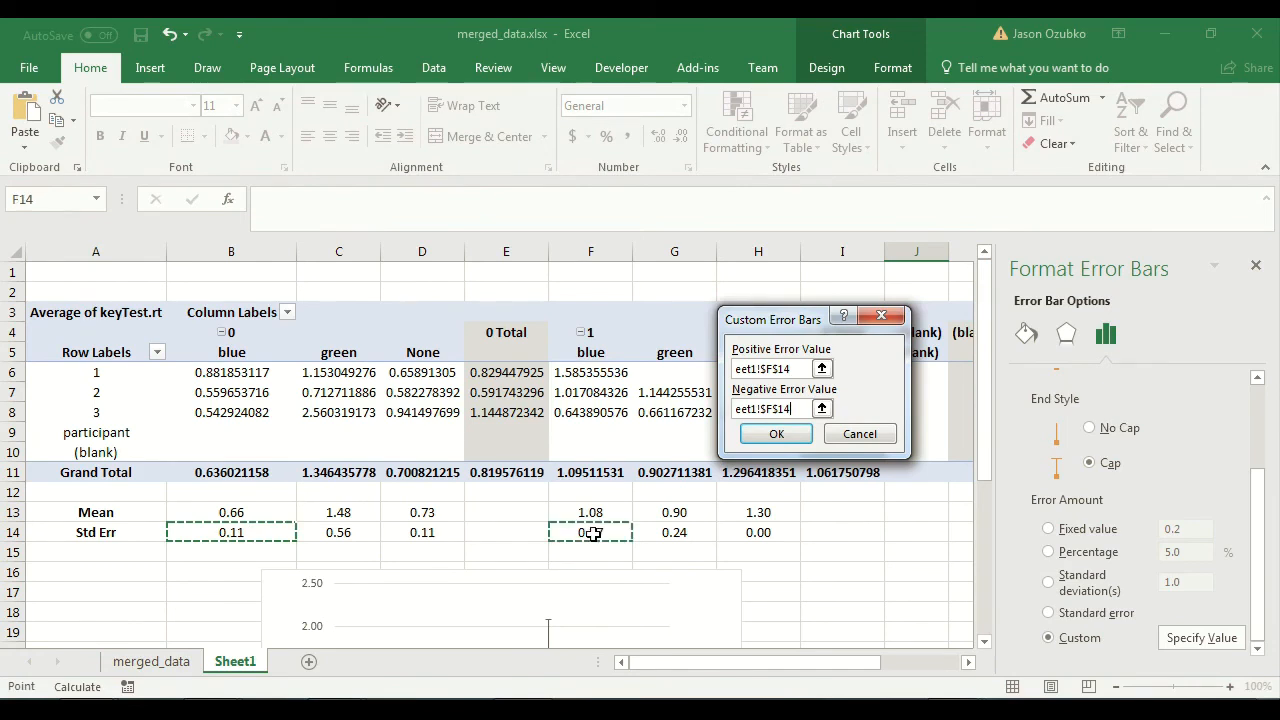
{"action": "left_click", "coordinate": [776, 434]}
{"action": "scroll", "coordinate": [793, 545], "scroll_direction": "down", "scroll_amount": 3}
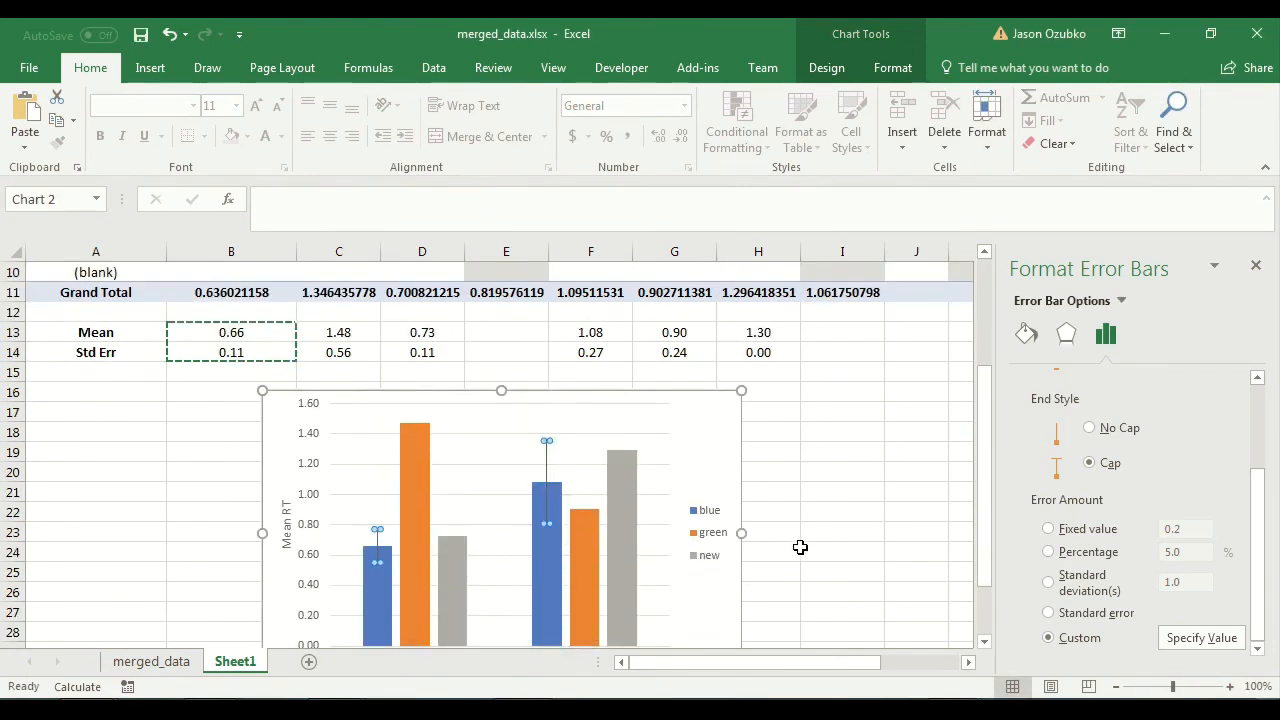
{"action": "left_click", "coordinate": [795, 547]}
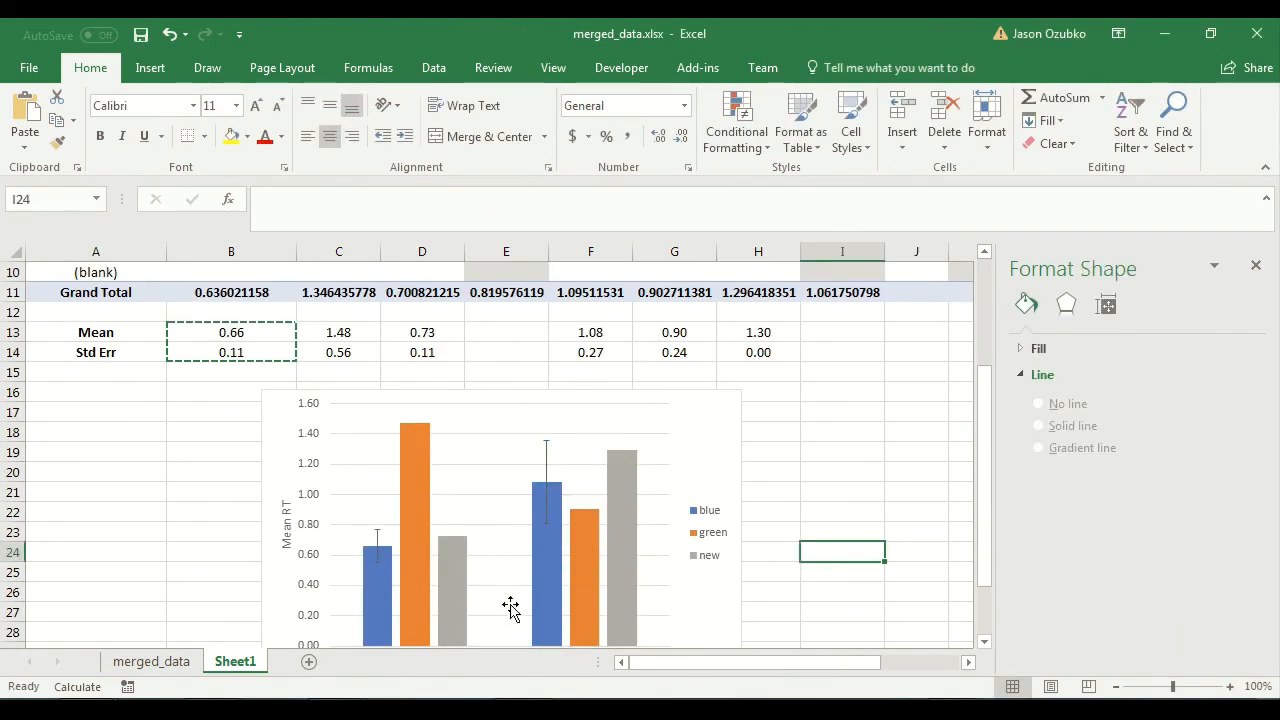
Add error bars to the green series and set their error amount to custom.
{"action": "left_click", "coordinate": [418, 530]}
{"action": "left_click", "coordinate": [767, 404]}
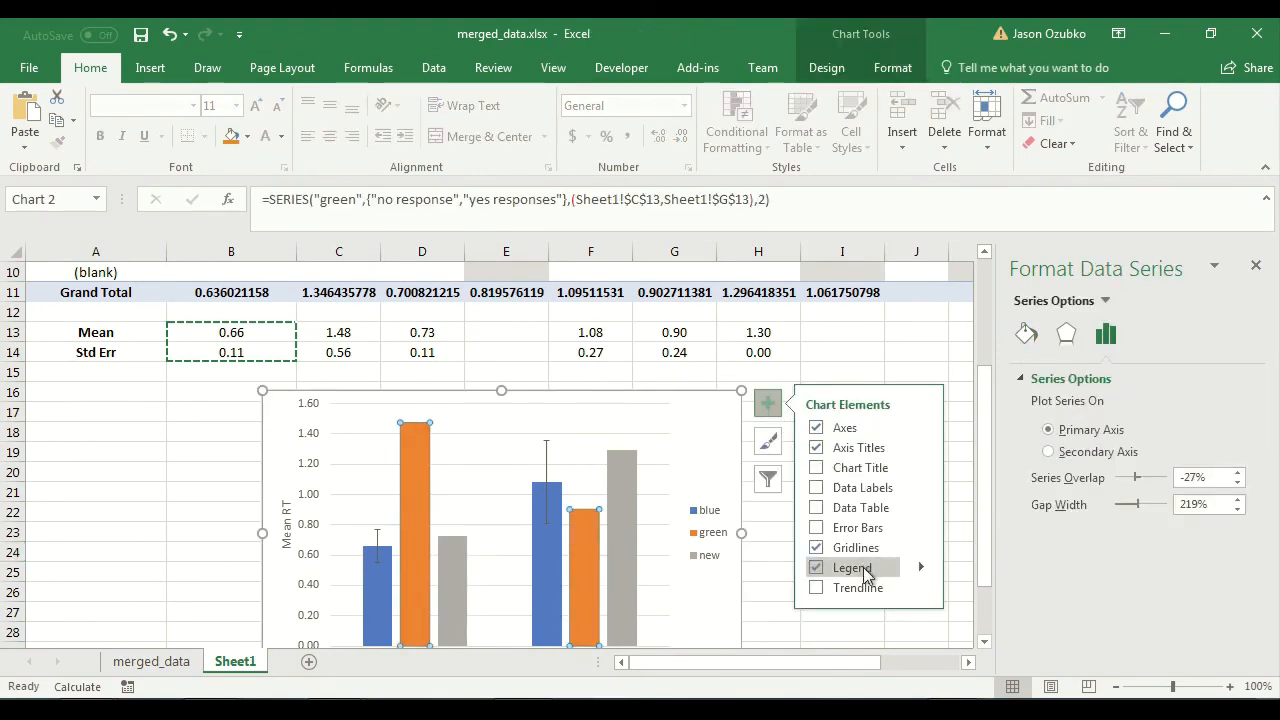
{"action": "left_click", "coordinate": [921, 527]}
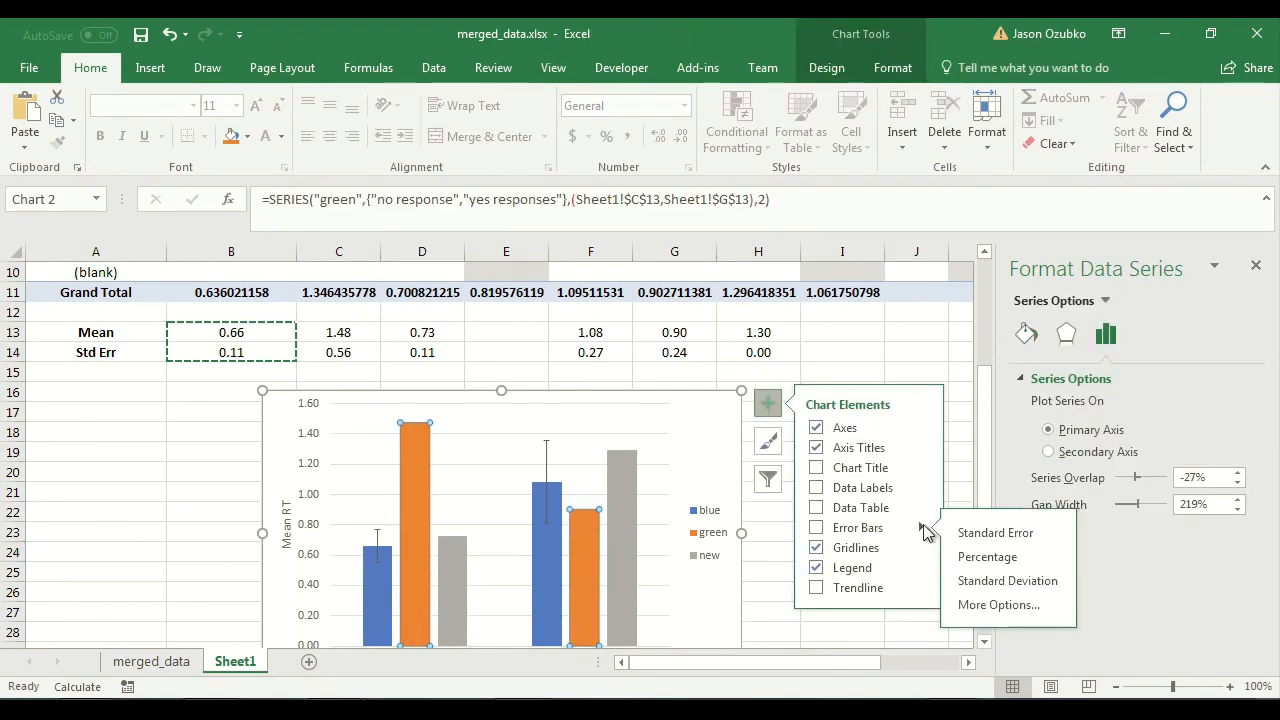
{"action": "left_click", "coordinate": [1010, 607]}
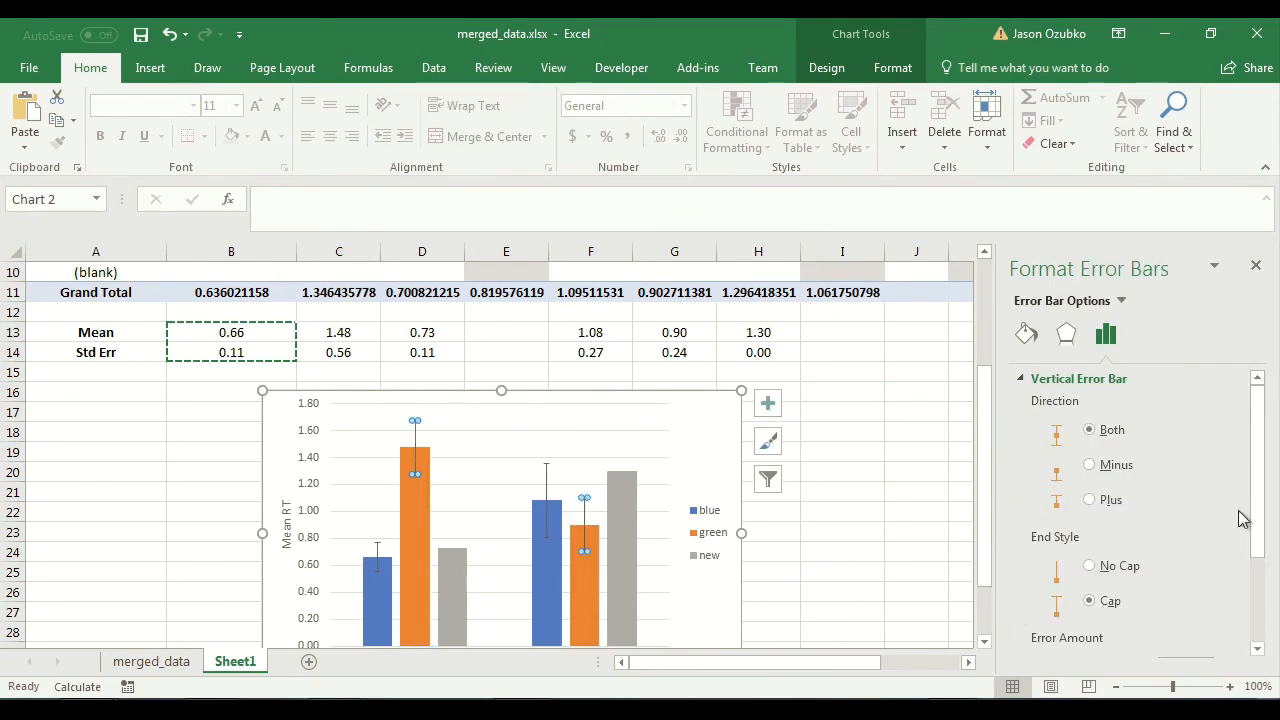
{"action": "left_click_drag", "start_coordinate": [1260, 509], "coordinate": [1275, 630]}
{"action": "left_click", "coordinate": [1088, 638]}
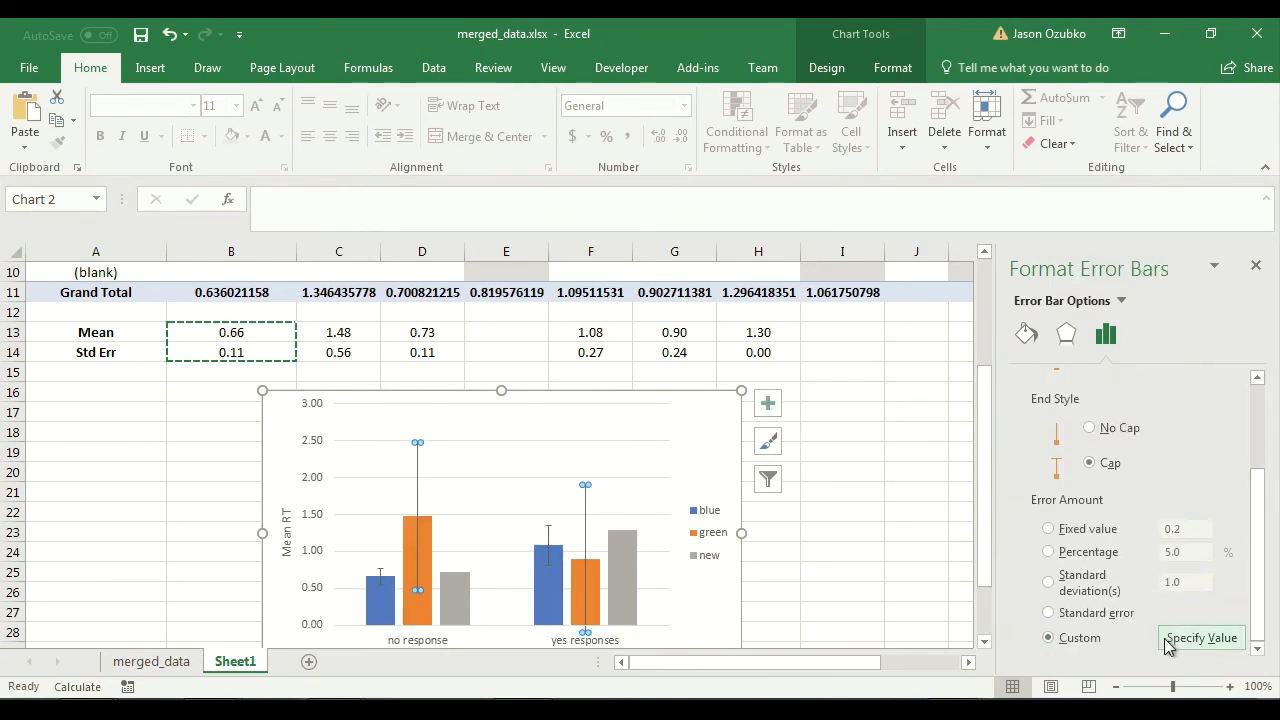
Clear the green series' default custom error values and set its negative error value to cells C14 and G14.
{"action": "left_click", "coordinate": [1201, 637]}
{"action": "key", "text": "BackSpace"}
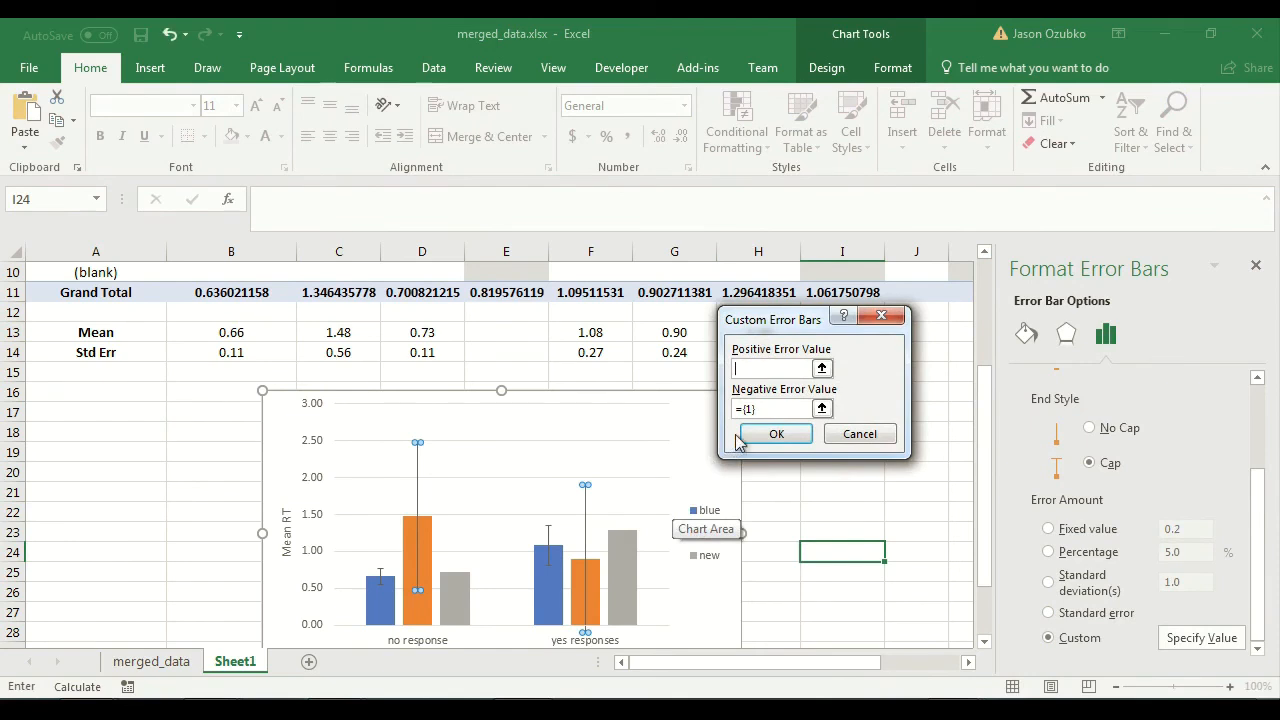
{"action": "key", "text": "Tab"}
{"action": "key", "text": "BackSpace"}
{"action": "scroll", "coordinate": [324, 507], "scroll_direction": "up", "scroll_amount": 3}
{"action": "left_click", "coordinate": [337, 532]}
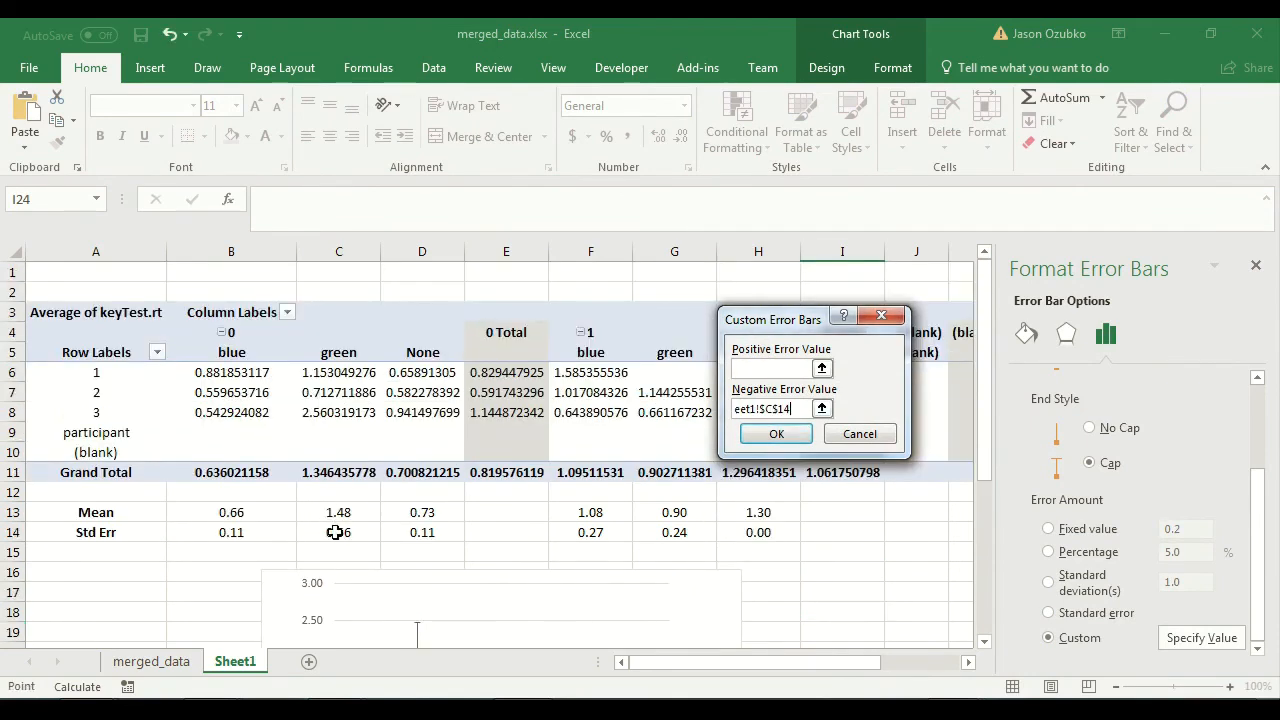
{"action": "left_click", "coordinate": [674, 532]}
Set the green series' positive error value to cells C14 and G14 and apply the custom error bars.
{"action": "left_click", "coordinate": [771, 367]}
{"action": "left_click", "coordinate": [350, 532]}
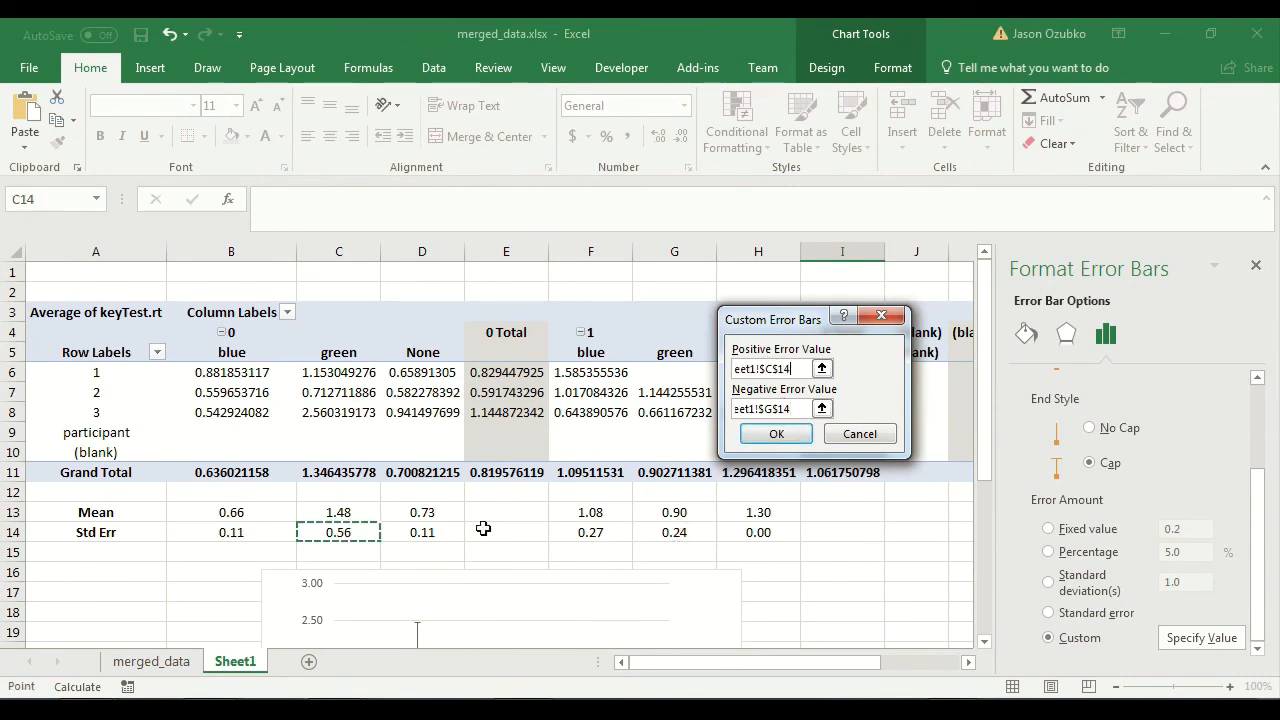
{"action": "left_click", "coordinate": [679, 538]}
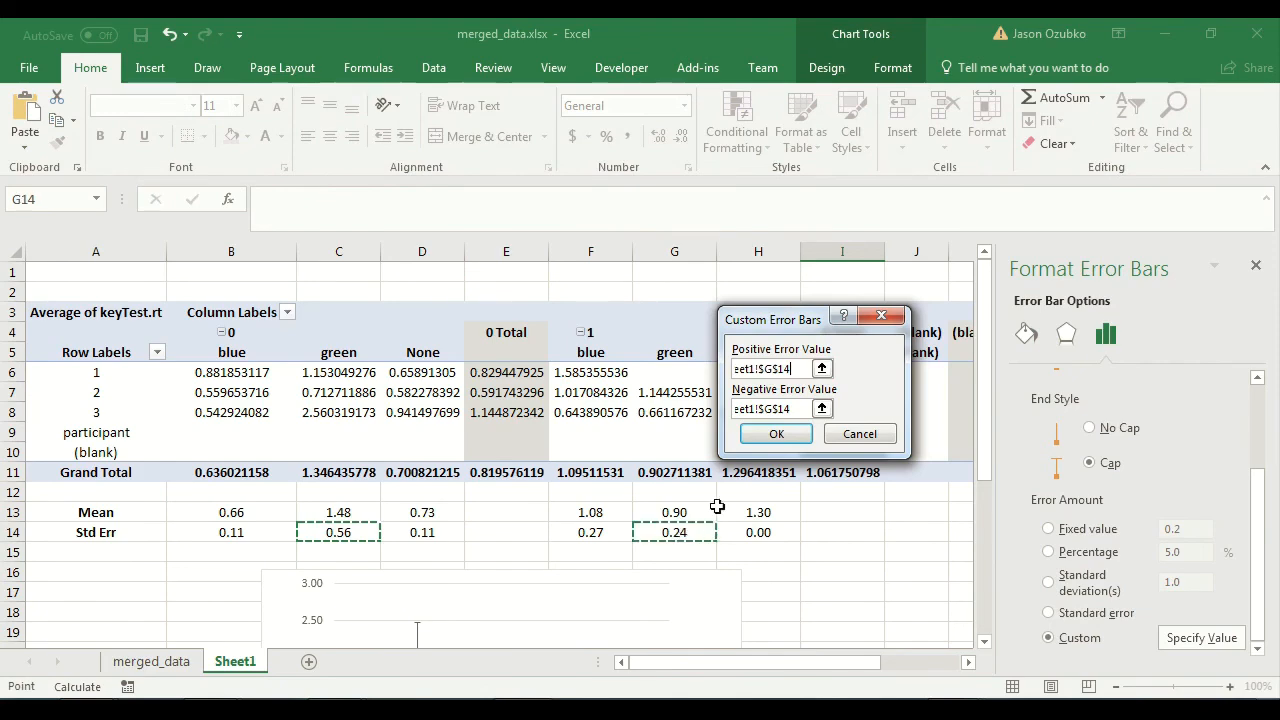
{"action": "left_click", "coordinate": [779, 433]}
Add custom error bars to the gray "new" series, with cells D14 and H14 as the positive error value.
{"action": "scroll", "coordinate": [826, 580], "scroll_direction": "down", "scroll_amount": 5}
{"action": "left_click", "coordinate": [1201, 637]}
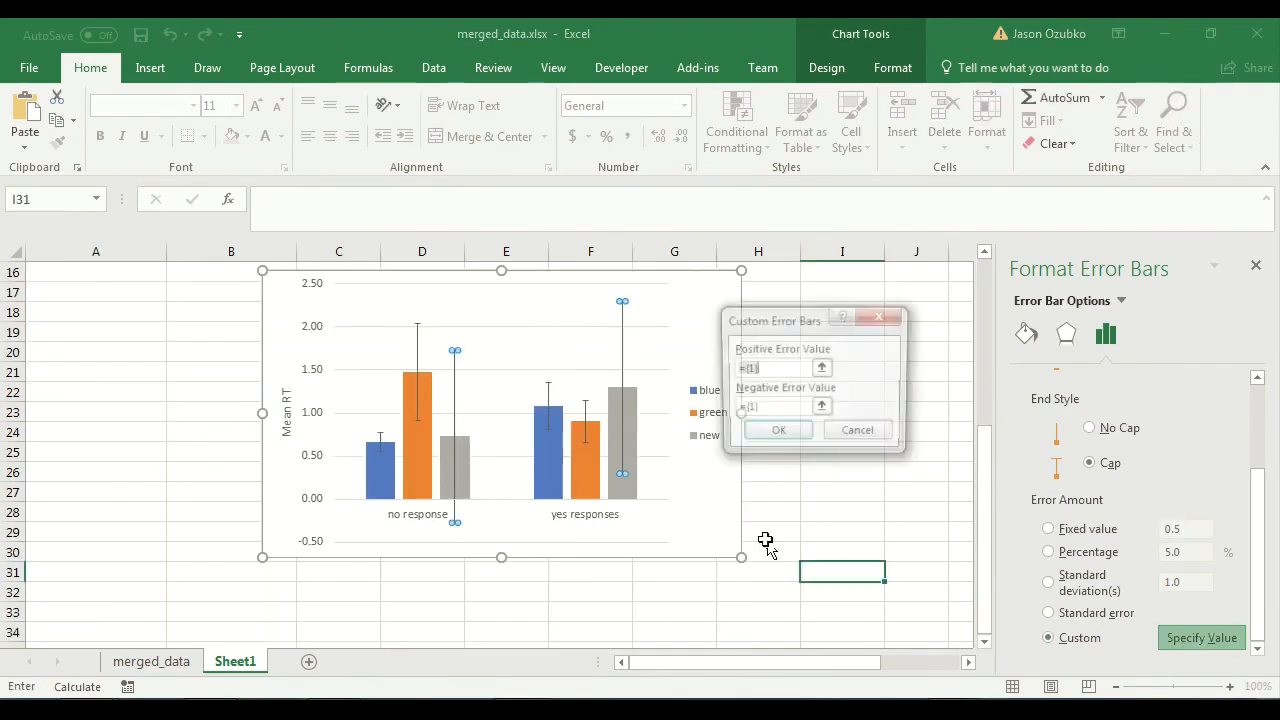
{"action": "scroll", "coordinate": [740, 550], "scroll_direction": "up", "scroll_amount": 5}
{"action": "key", "text": "BackSpace"}
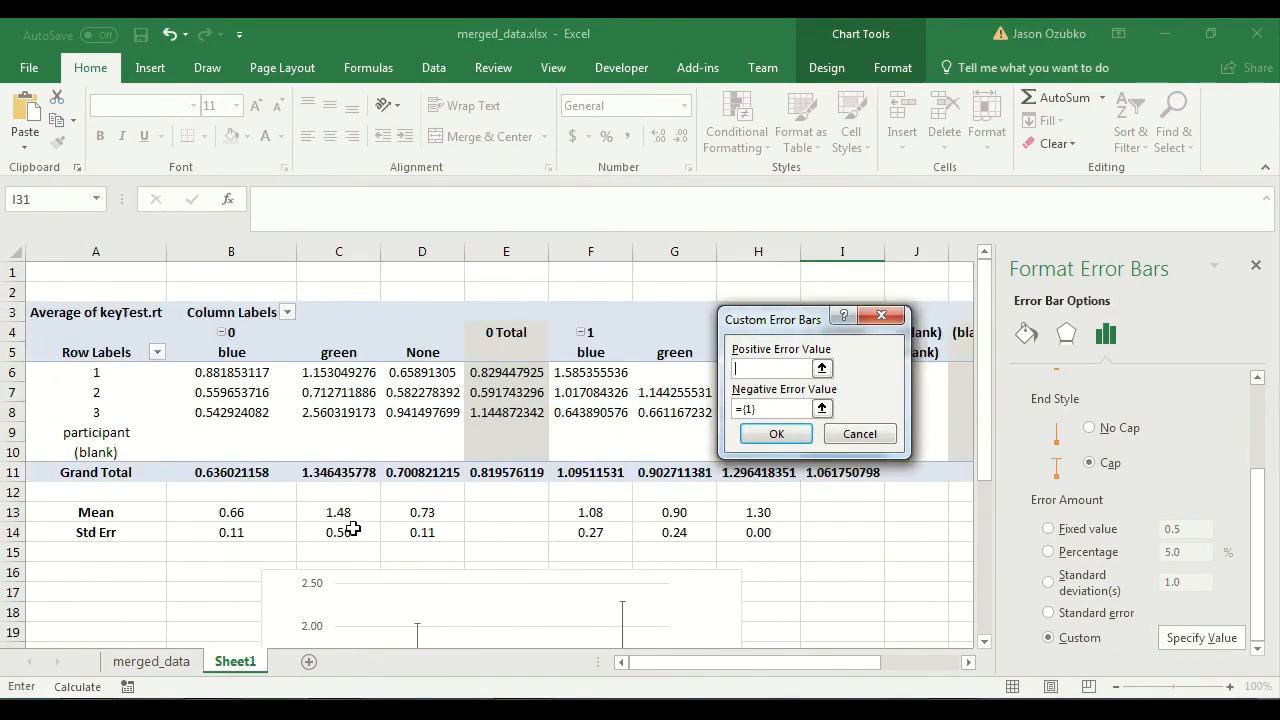
{"action": "left_click", "coordinate": [411, 518]}
{"action": "left_click", "coordinate": [412, 530]}
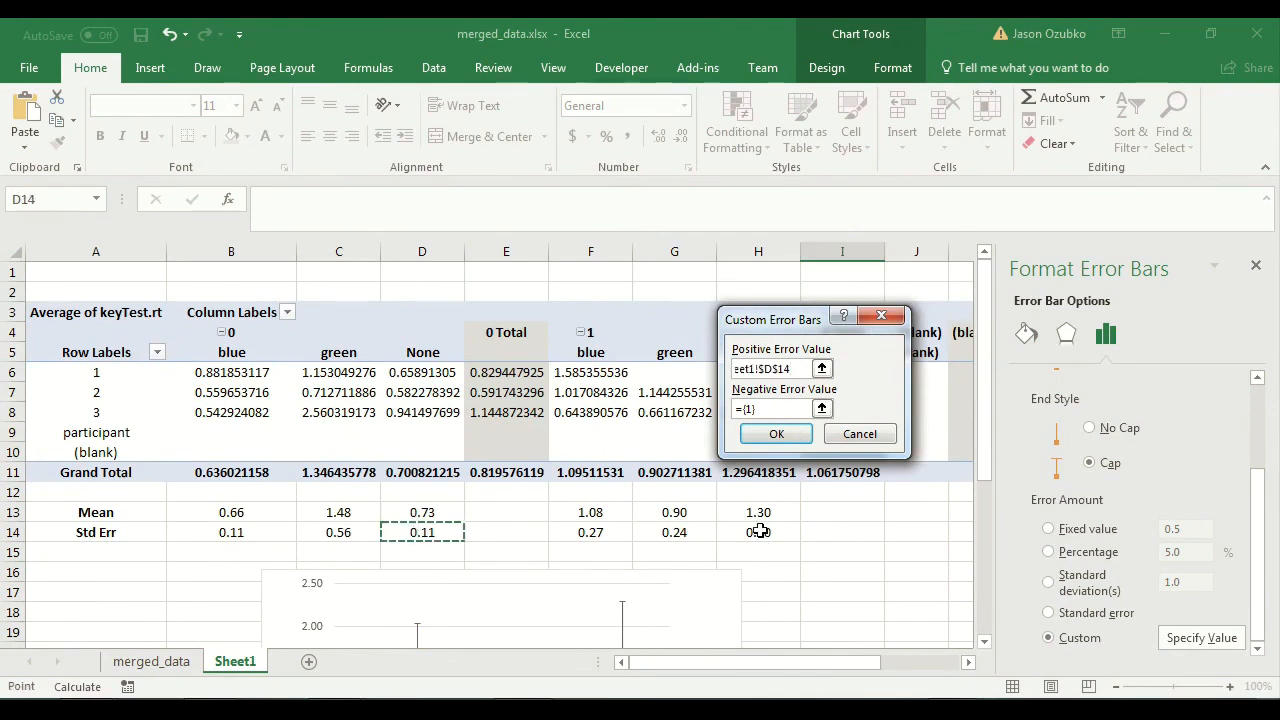
{"action": "left_click", "coordinate": [760, 532], "text": "ctrl"}
Copy the "new" series' positive error reference into its negative error value and apply the custom error bars.
{"action": "left_click_drag", "start_coordinate": [799, 371], "coordinate": [653, 340]}
{"action": "key", "text": "ctrl+c"}
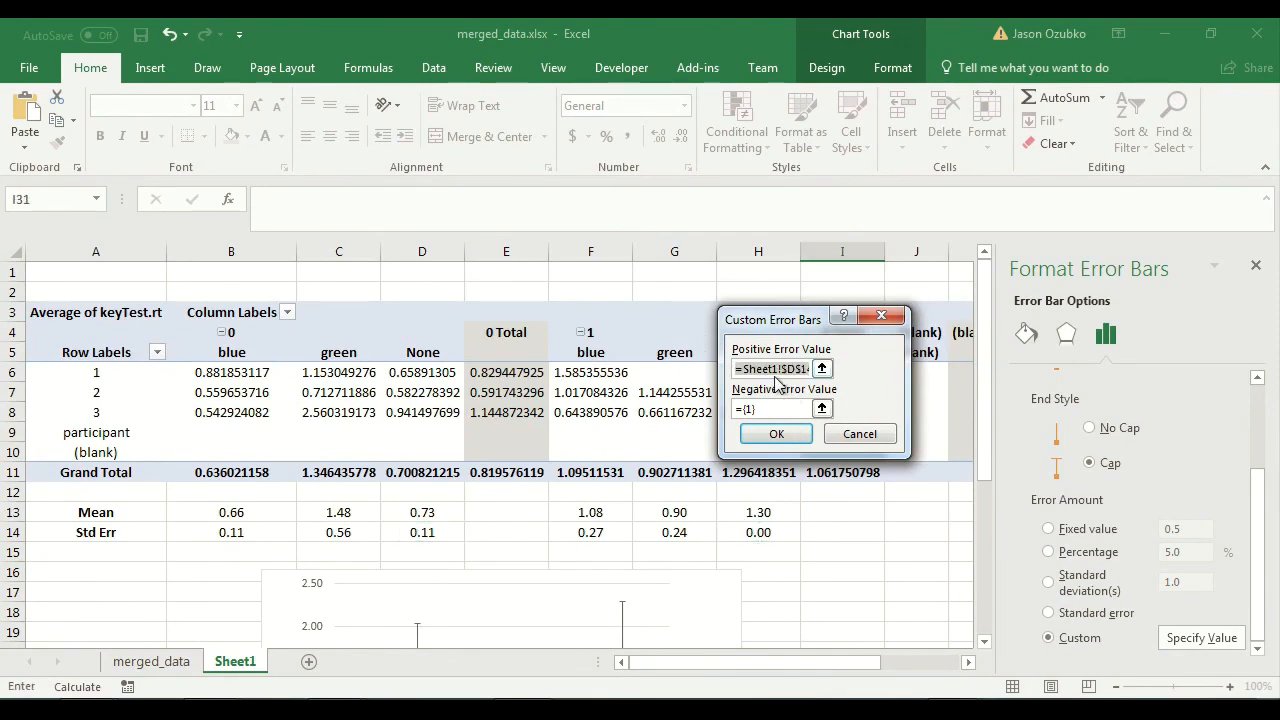
{"action": "left_click", "coordinate": [737, 366]}
{"action": "left_click_drag", "start_coordinate": [778, 406], "coordinate": [695, 394]}
{"action": "key", "text": "ctrl+v"}
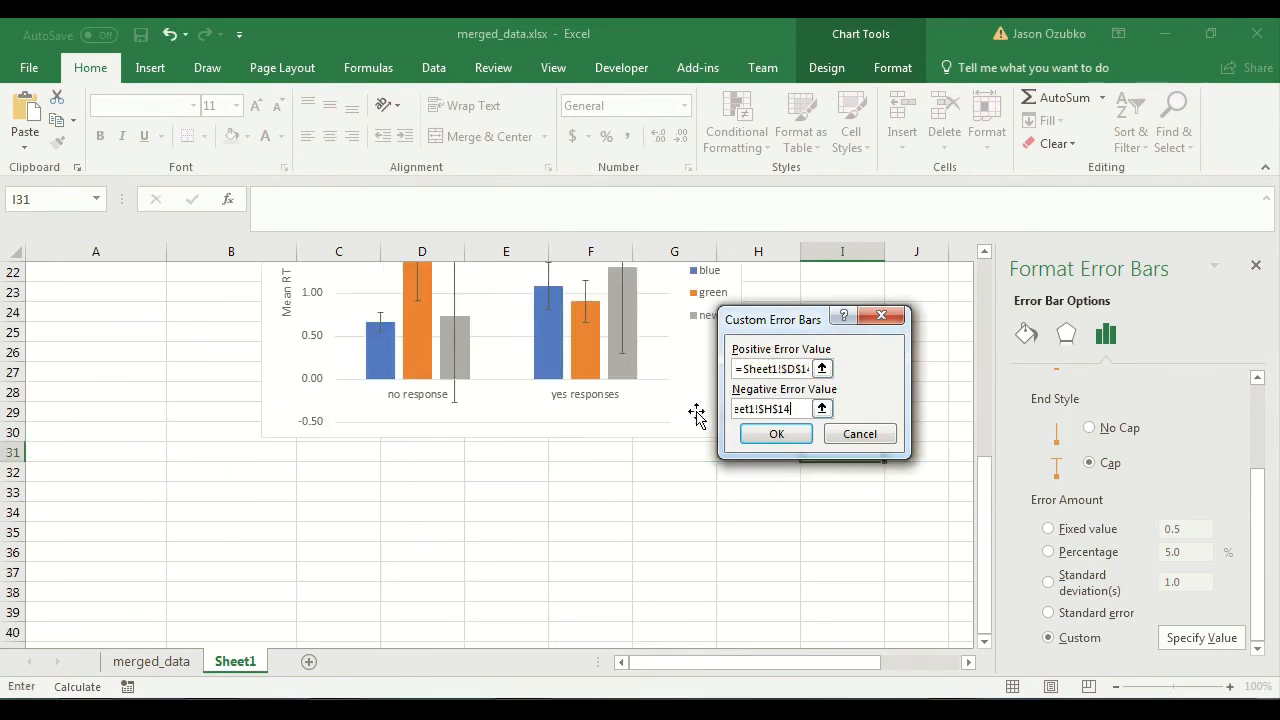
{"action": "left_click", "coordinate": [774, 434]}
{"action": "scroll", "coordinate": [798, 597], "scroll_direction": "up", "scroll_amount": 2}
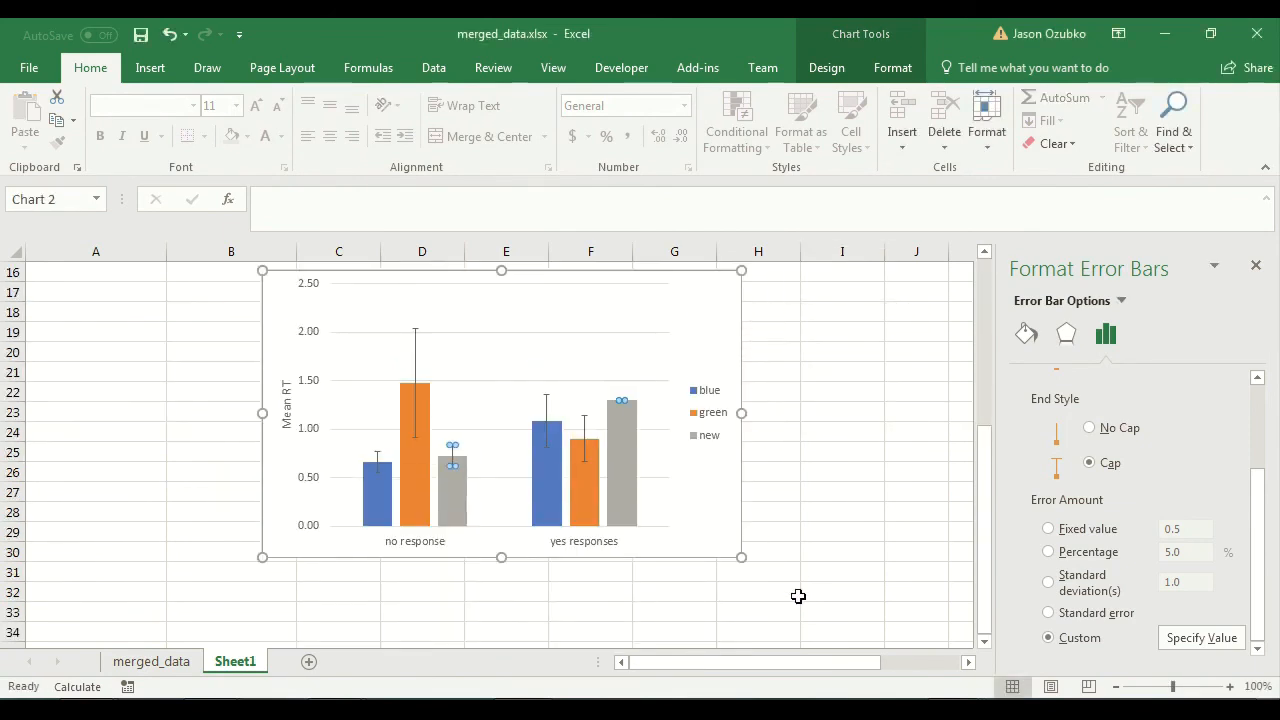
{"action": "left_click", "coordinate": [823, 543]}
Overwrite the Std Err formula in B14 with trial values 0.2 and 0.5 to test the link to the blue error bar.
{"action": "scroll", "coordinate": [823, 543], "scroll_direction": "up", "scroll_amount": 4}
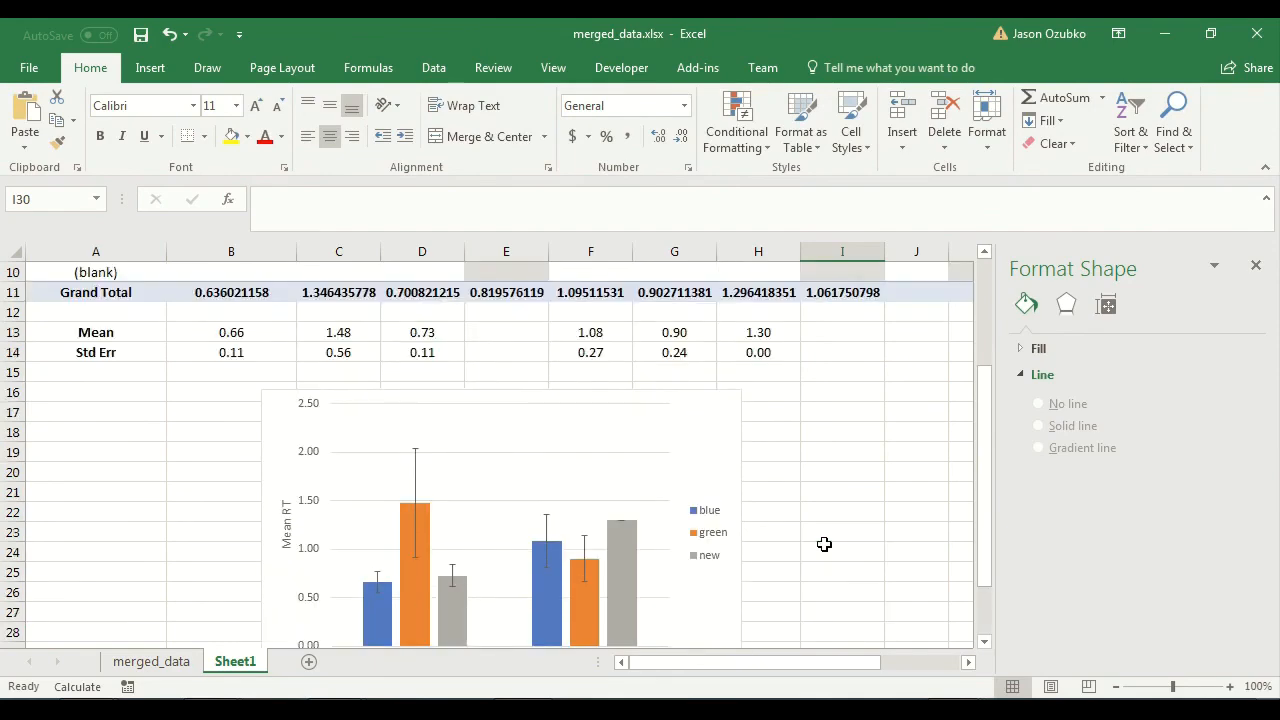
{"action": "scroll", "coordinate": [823, 543], "scroll_direction": "down", "scroll_amount": 3}
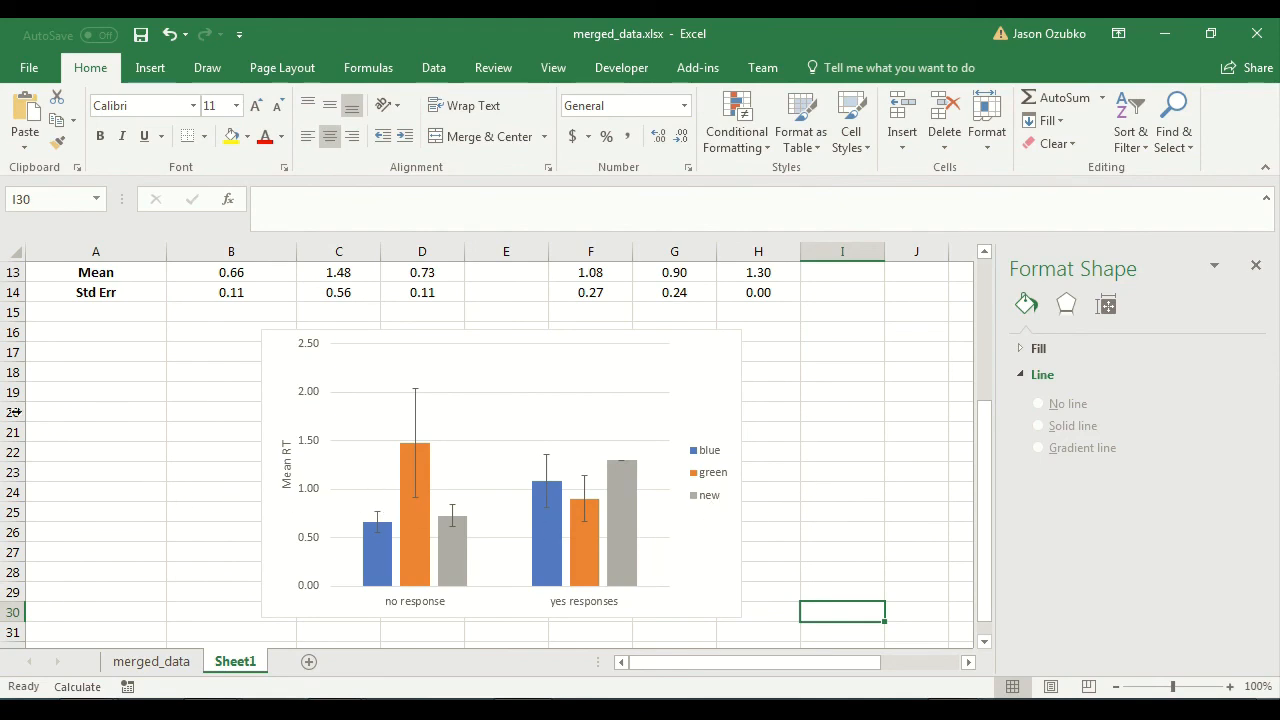
{"action": "scroll", "coordinate": [249, 452], "scroll_direction": "up", "scroll_amount": 2}
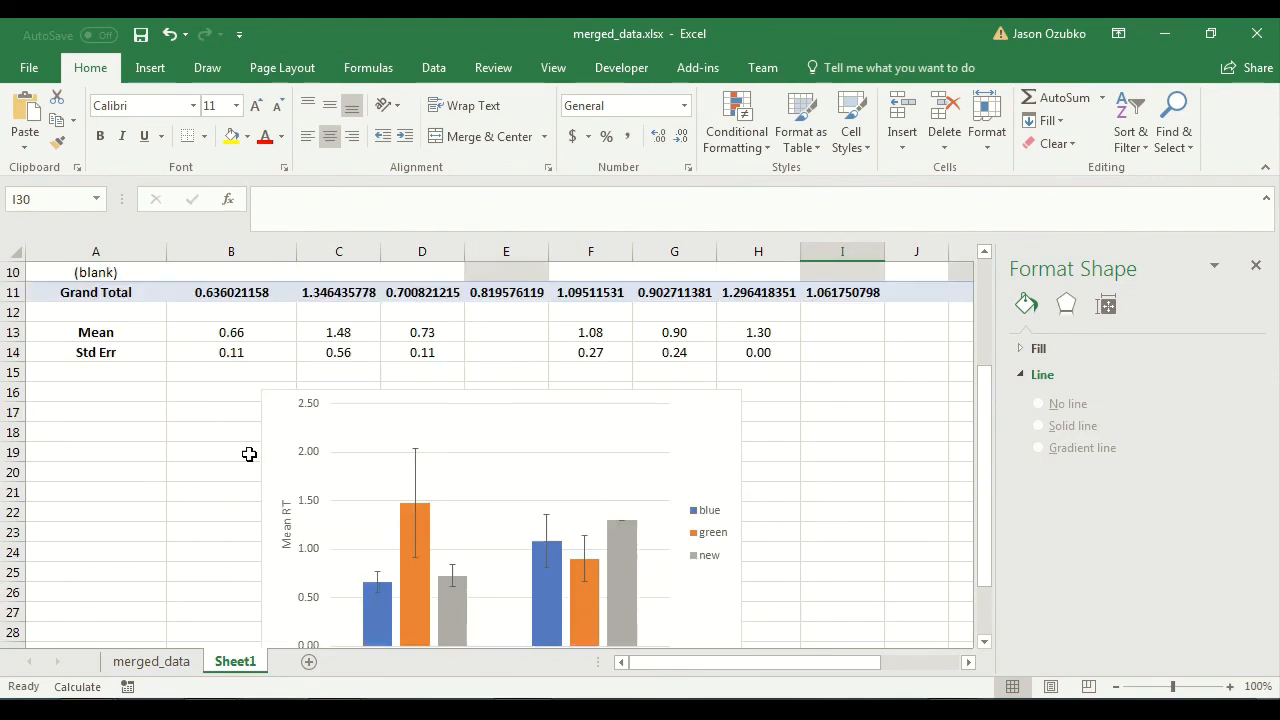
{"action": "scroll", "coordinate": [249, 454], "scroll_direction": "up", "scroll_amount": 2}
{"action": "scroll", "coordinate": [254, 450], "scroll_direction": "down", "scroll_amount": 3}
{"action": "left_click", "coordinate": [233, 358]}
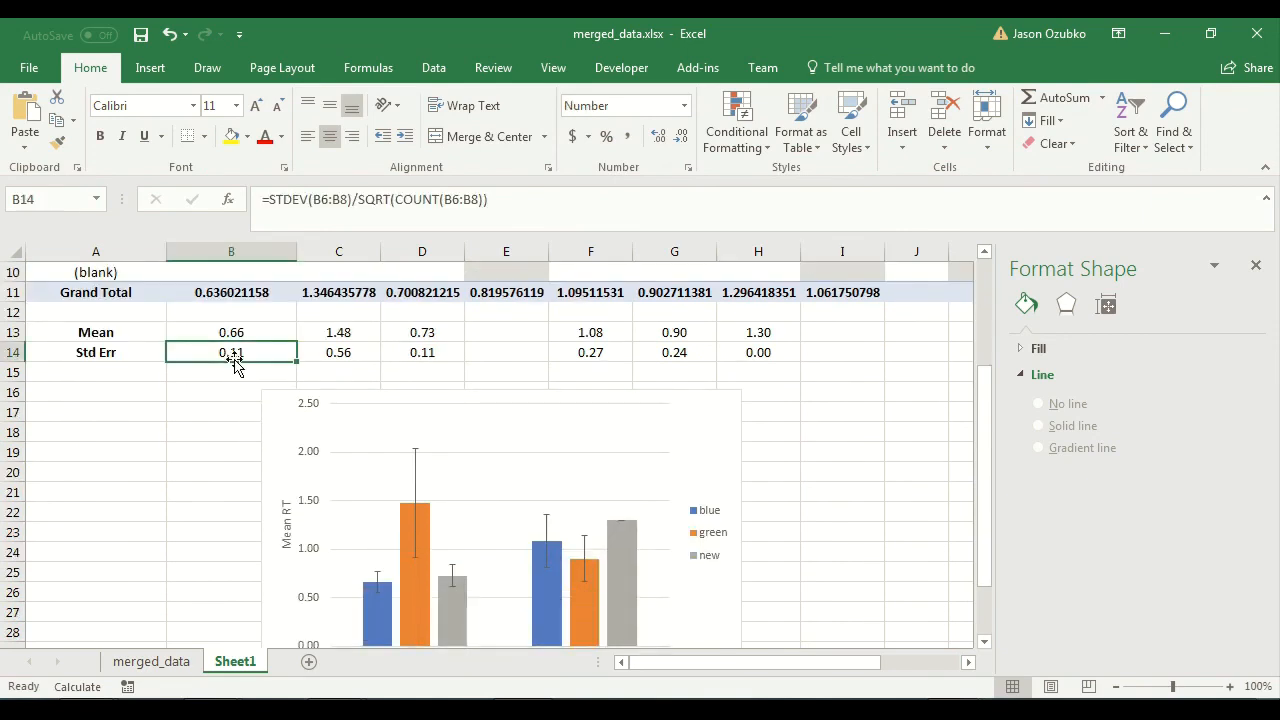
{"action": "type", "text": "0.2"}
{"action": "key", "text": "Return"}
{"action": "left_click", "coordinate": [232, 355]}
{"action": "type", "text": "0.5"}
{"action": "key", "text": "Return"}
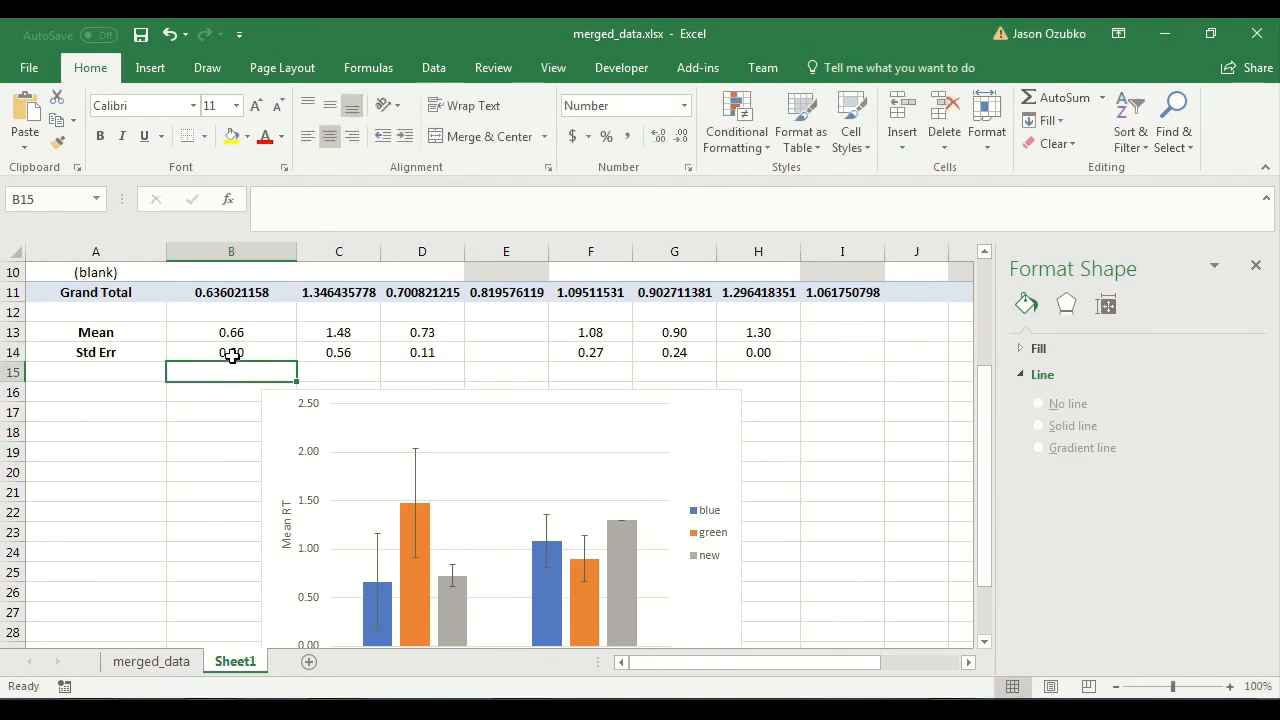
Restore the Std Err formula in B14 by copying the formula from C14 into it.
{"action": "left_click", "coordinate": [314, 355]}
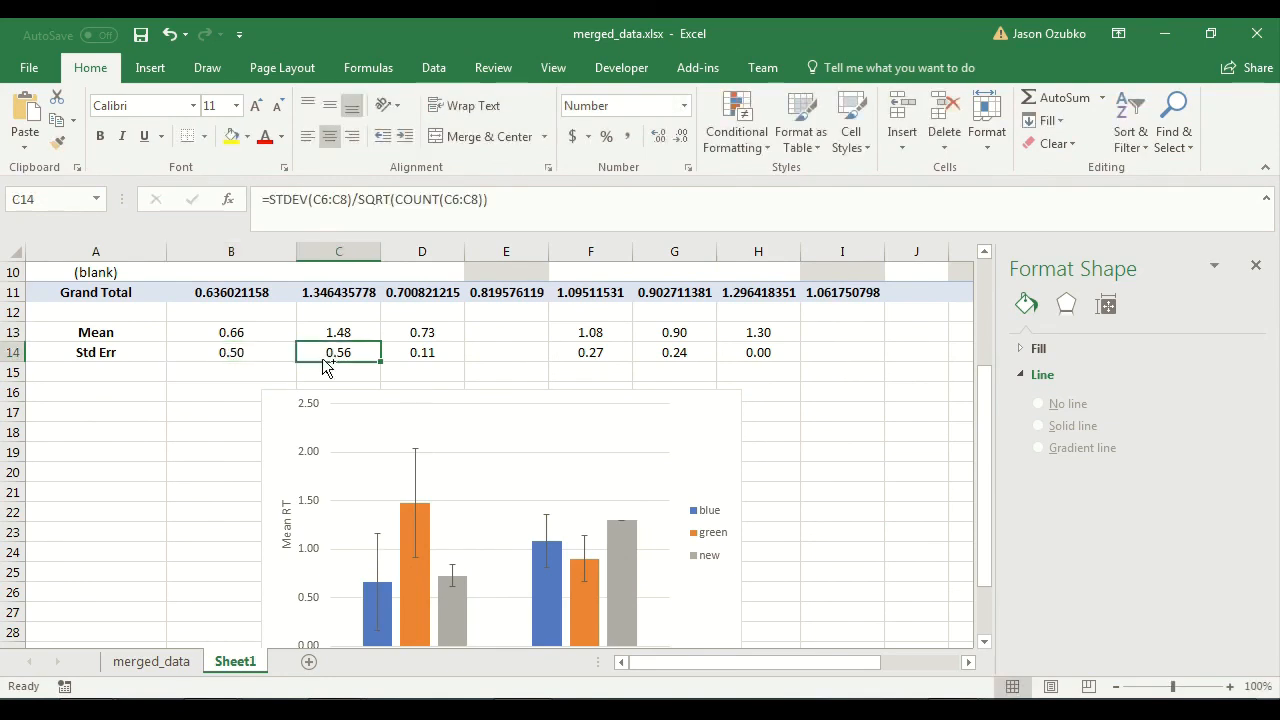
{"action": "key", "text": "ctrl+c"}
{"action": "left_click", "coordinate": [248, 347]}
{"action": "key", "text": "ctrl+v"}
{"action": "left_click", "coordinate": [214, 429]}
Compare the pivot table and the Mean and Std Err rows with the clustered column chart and its error bars.
{"action": "scroll", "coordinate": [214, 429], "scroll_direction": "down", "scroll_amount": 2}
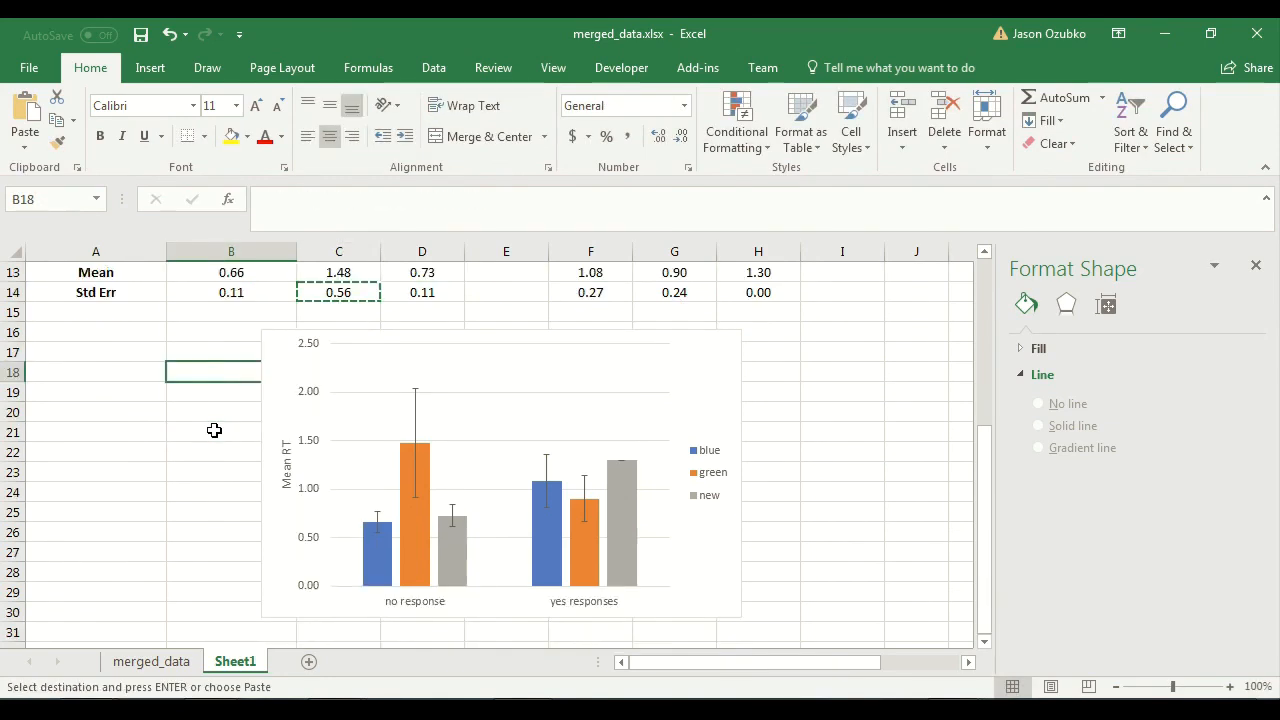
{"action": "scroll", "coordinate": [214, 429], "scroll_direction": "up", "scroll_amount": 2}
{"action": "scroll", "coordinate": [214, 430], "scroll_direction": "down", "scroll_amount": 1}
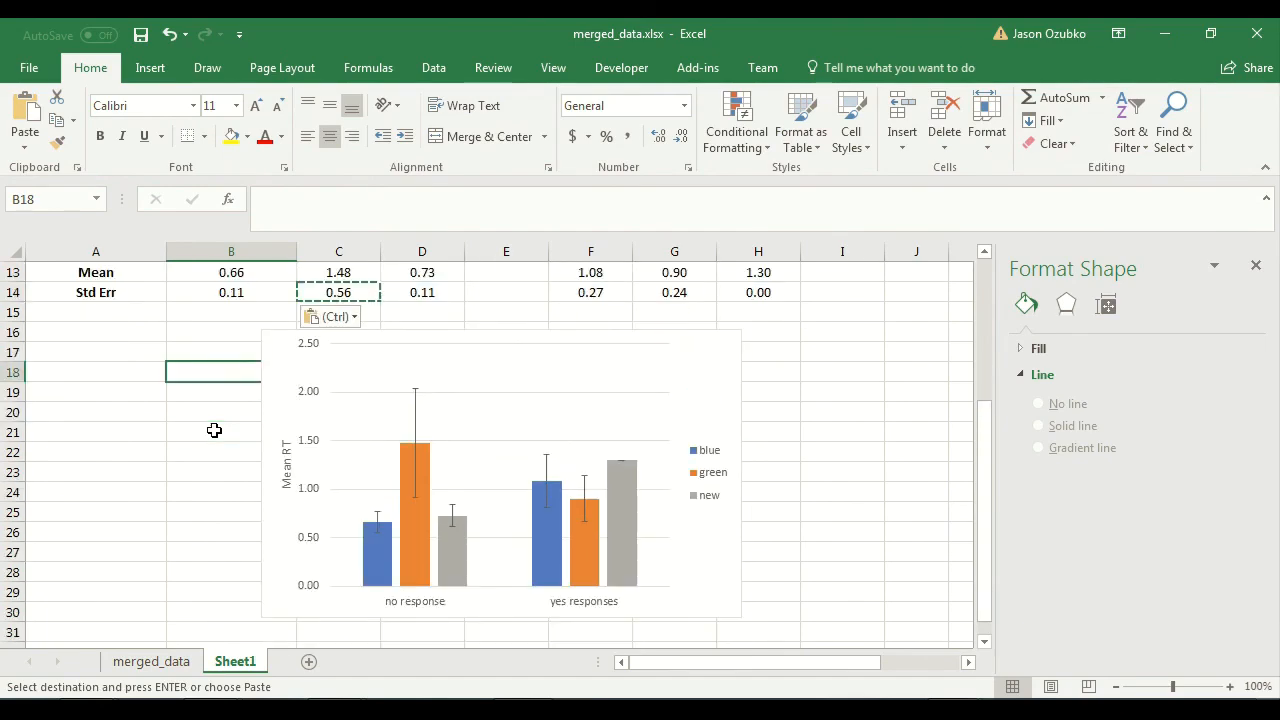
{"action": "scroll", "coordinate": [214, 430], "scroll_direction": "up", "scroll_amount": 4}
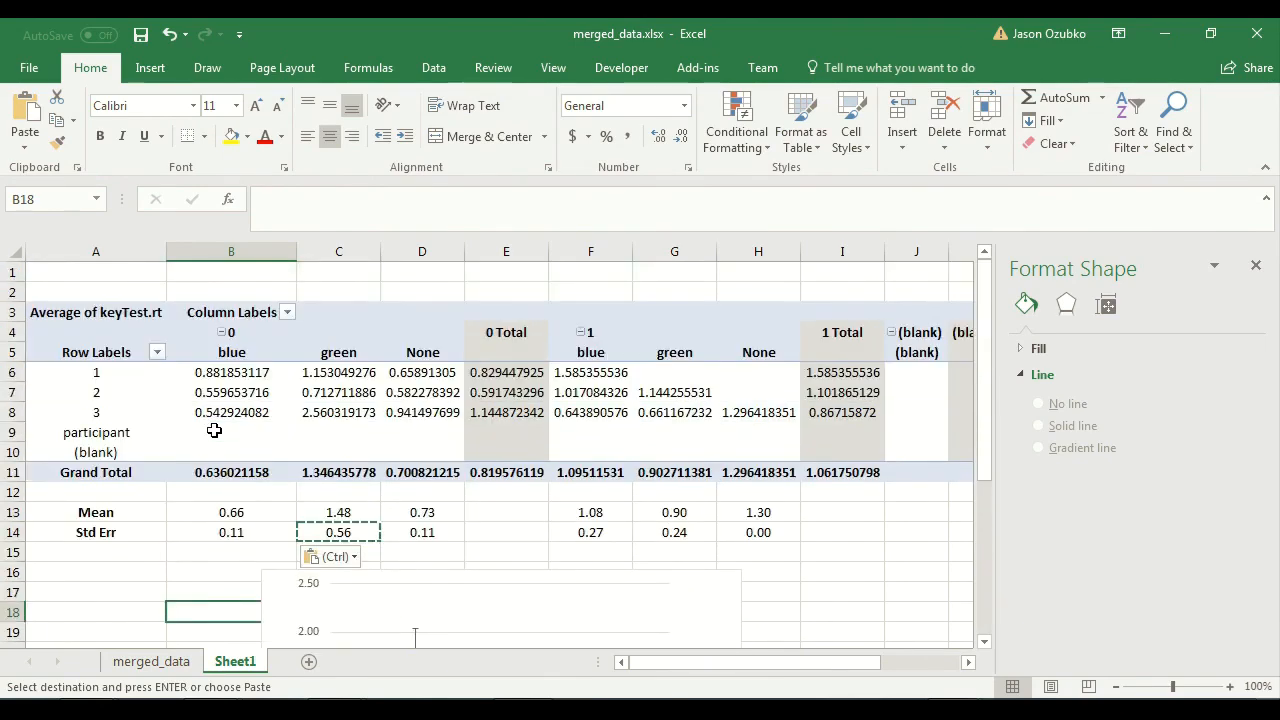
{"action": "scroll", "coordinate": [214, 430], "scroll_direction": "down", "scroll_amount": 4}
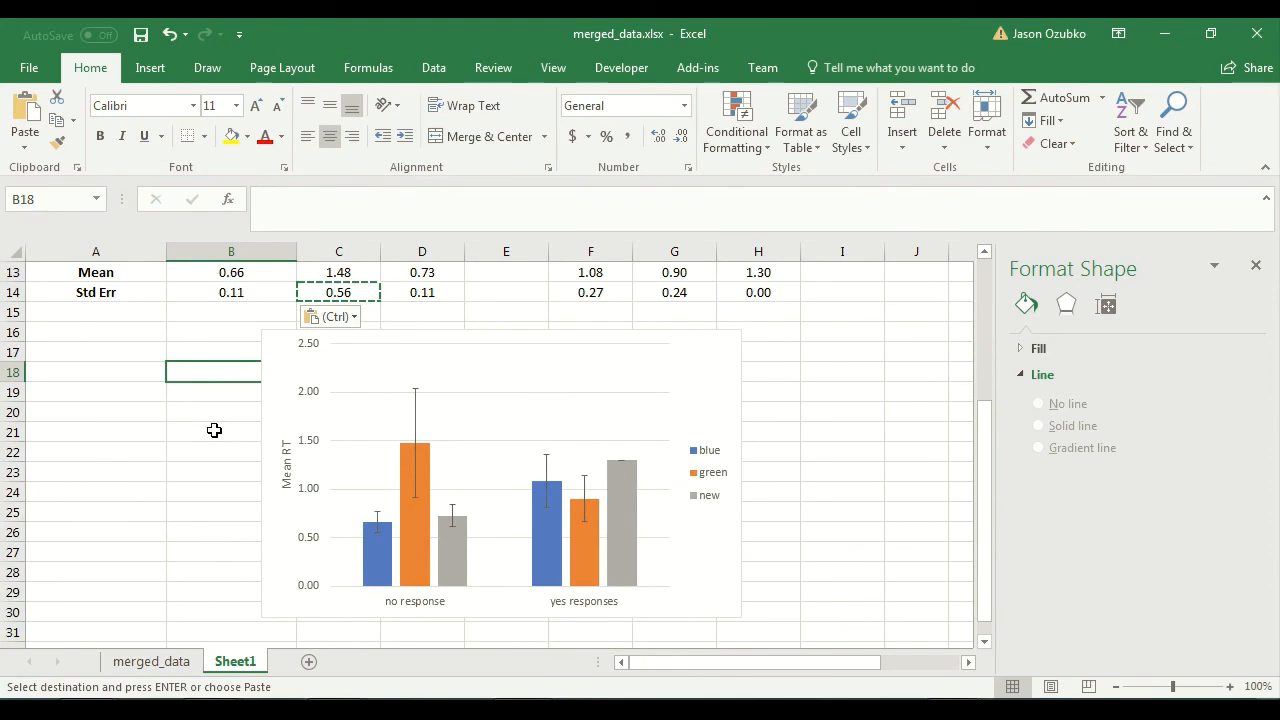
{"action": "left_click", "coordinate": [279, 351]}
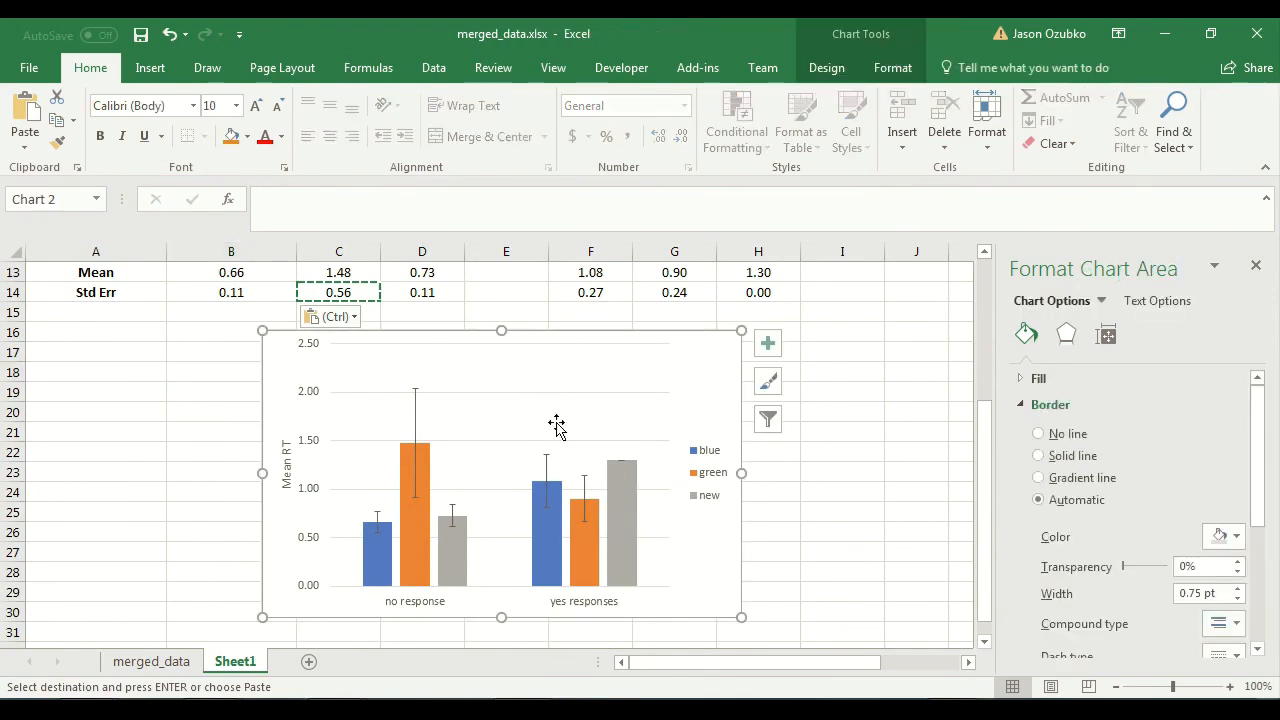
{"action": "left_click", "coordinate": [842, 412]}
{"action": "scroll", "coordinate": [791, 496], "scroll_direction": "down", "scroll_amount": 1}
{"action": "scroll", "coordinate": [791, 496], "scroll_direction": "up", "scroll_amount": 1}
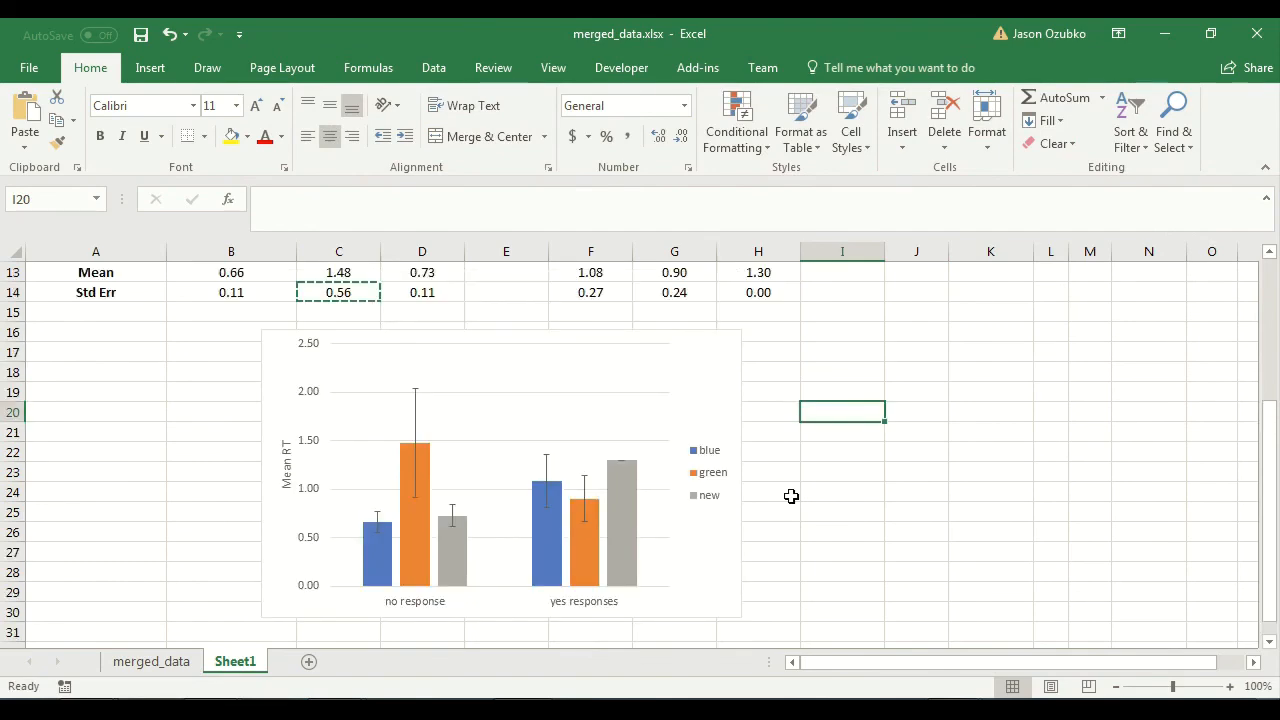
{"action": "scroll", "coordinate": [791, 496], "scroll_direction": "up", "scroll_amount": 4}
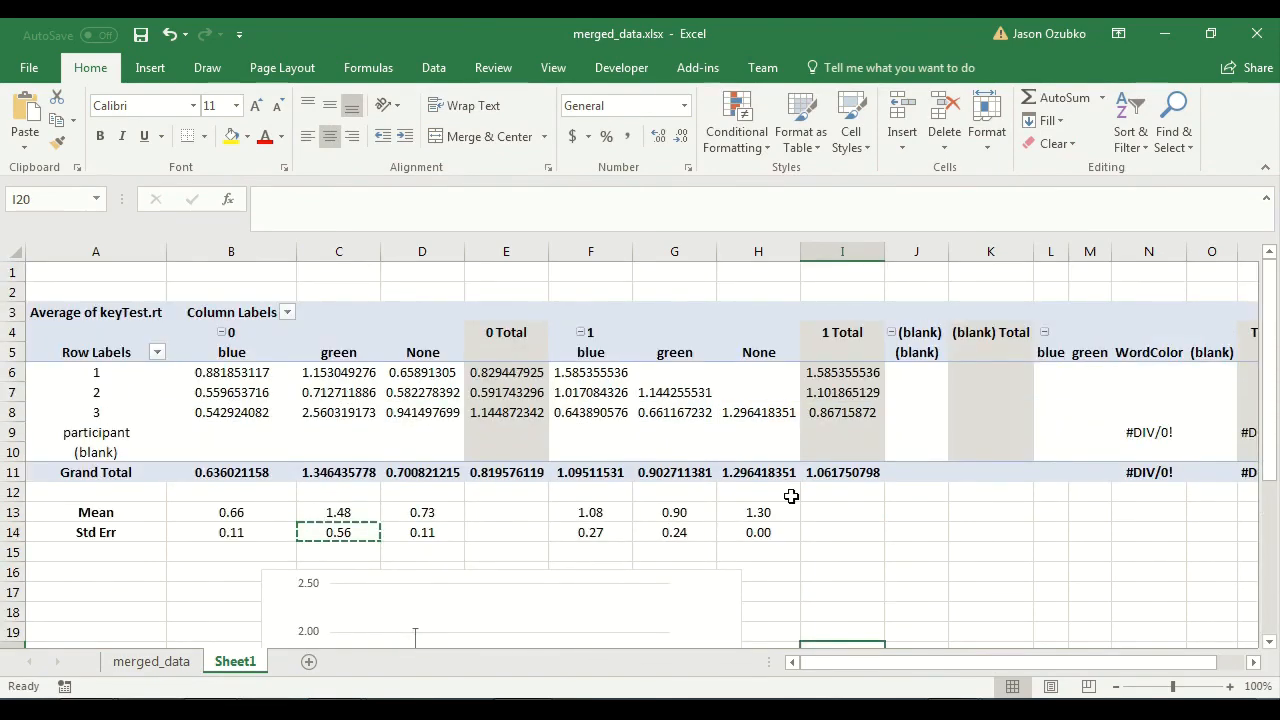
{"action": "scroll", "coordinate": [791, 496], "scroll_direction": "down", "scroll_amount": 4}
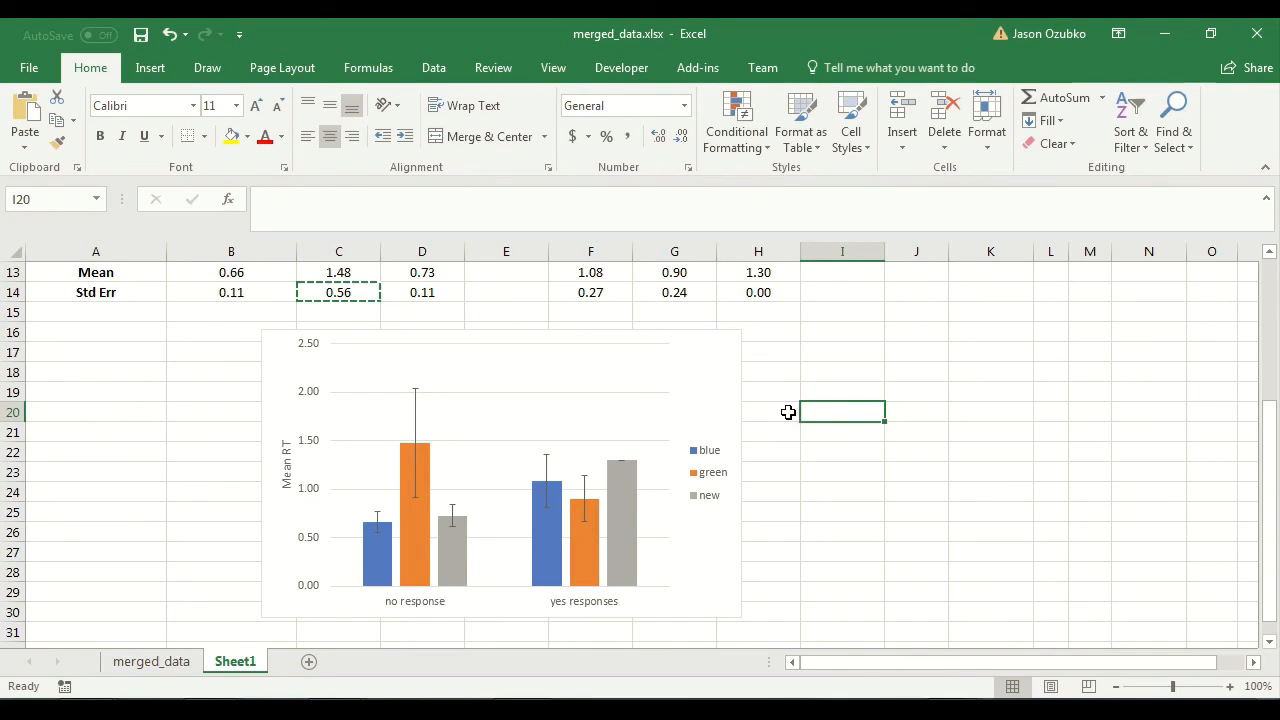
{"action": "scroll", "coordinate": [788, 412], "scroll_direction": "up", "scroll_amount": 4}
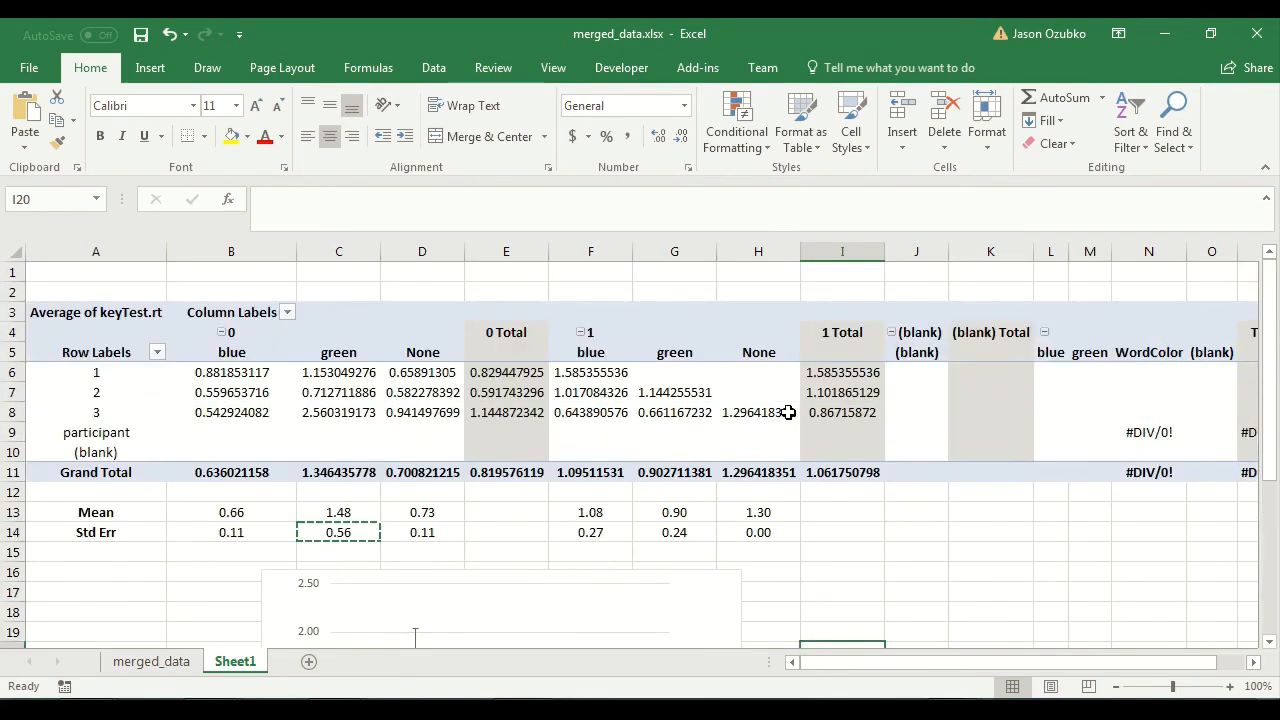
{"action": "scroll", "coordinate": [788, 412], "scroll_direction": "down", "scroll_amount": 5}
{"action": "scroll", "coordinate": [788, 412], "scroll_direction": "up", "scroll_amount": 1}
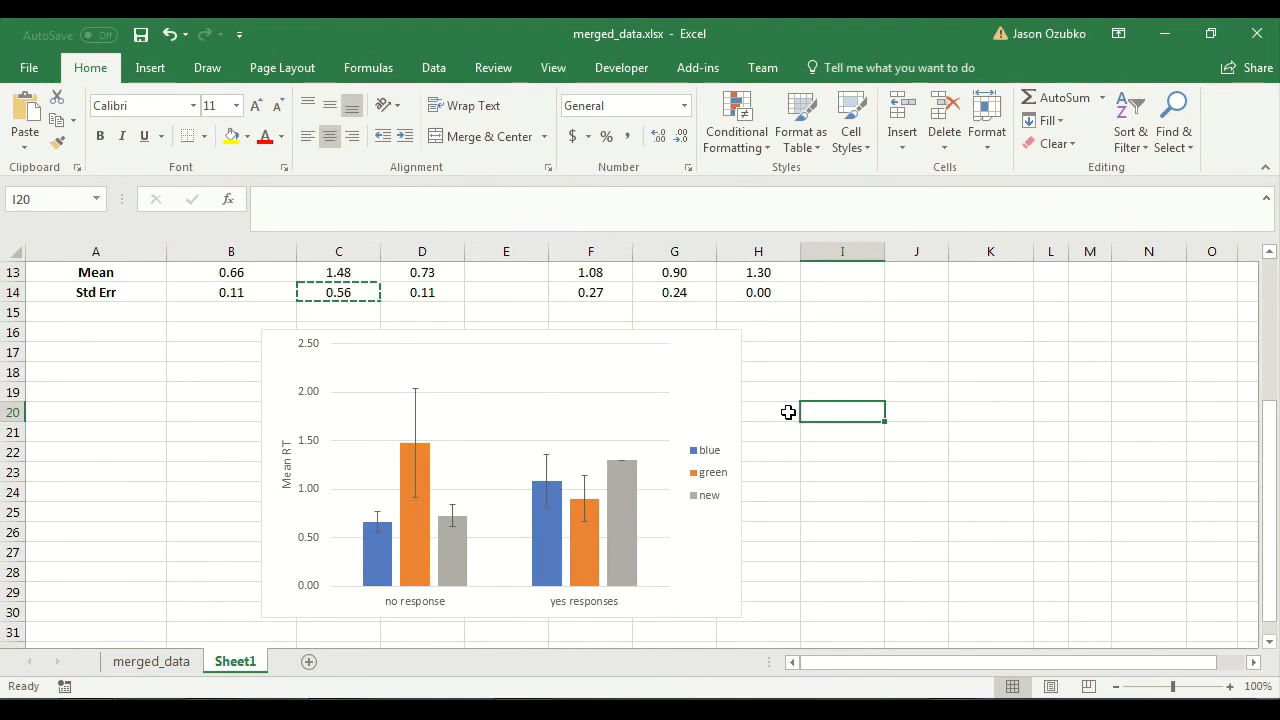
{"action": "left_click_drag", "start_coordinate": [833, 333], "coordinate": [233, 637]}
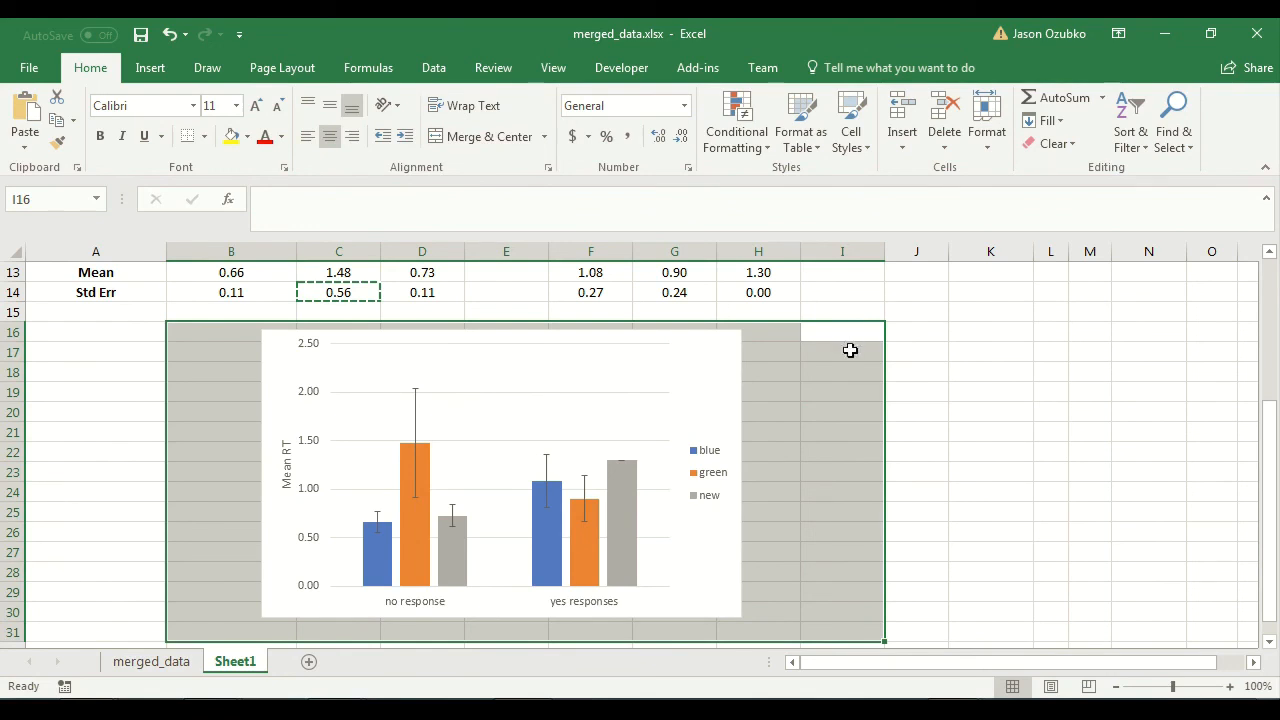
{"action": "left_click", "coordinate": [770, 466]}
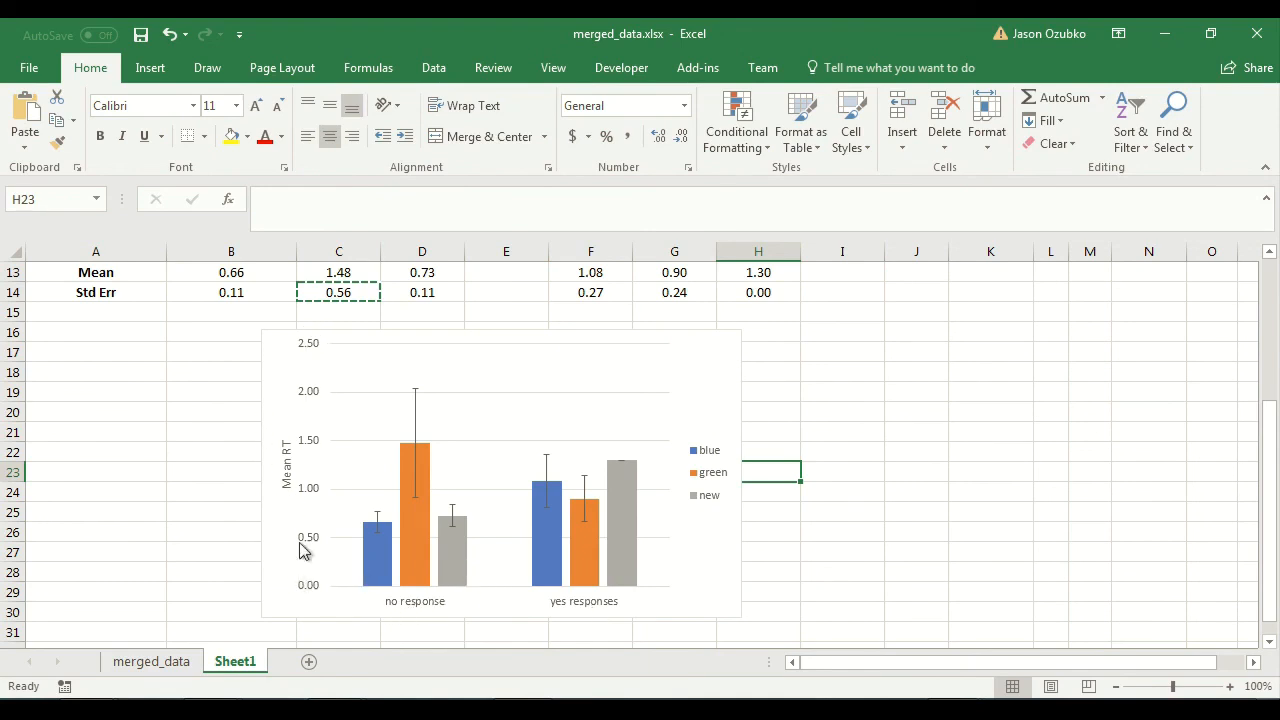
{"action": "mouse_move", "coordinate": [367, 536]}
{"action": "left_click_drag", "start_coordinate": [835, 313], "coordinate": [206, 623]}
{"action": "left_click", "coordinate": [206, 623]}
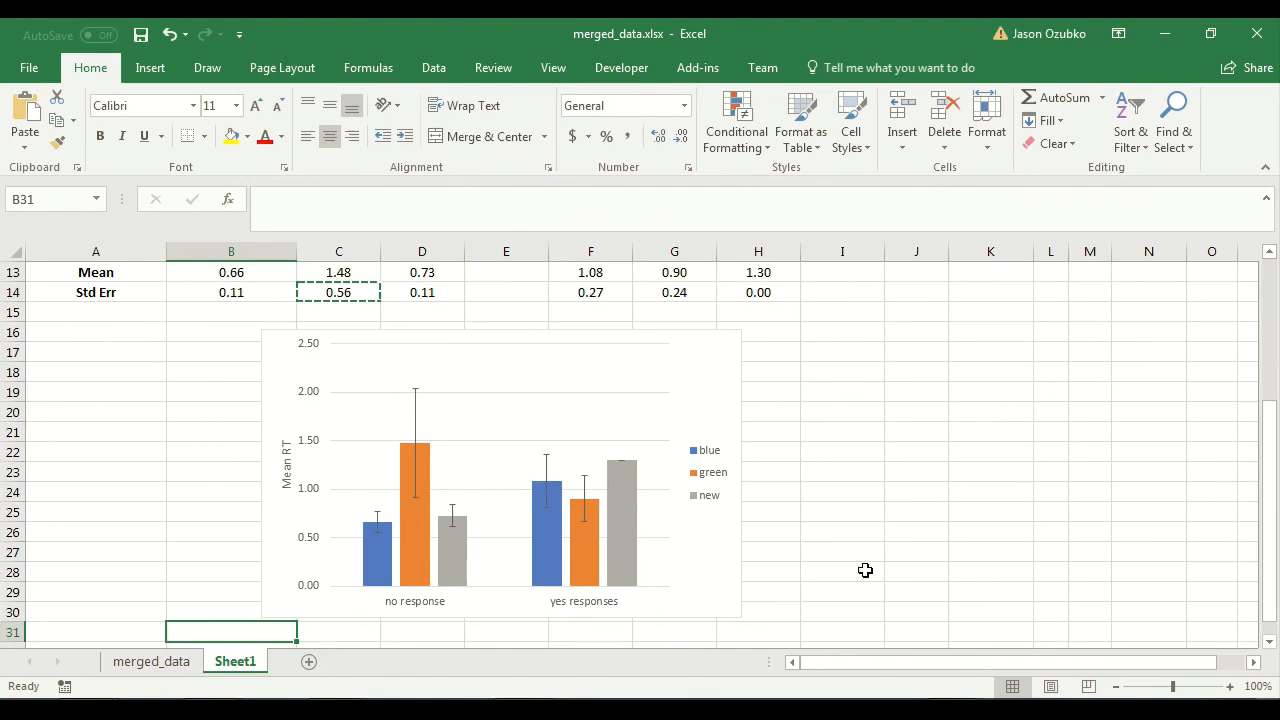
{"action": "scroll", "coordinate": [846, 557], "scroll_direction": "down", "scroll_amount": 1}
{"action": "scroll", "coordinate": [844, 556], "scroll_direction": "up", "scroll_amount": 1}
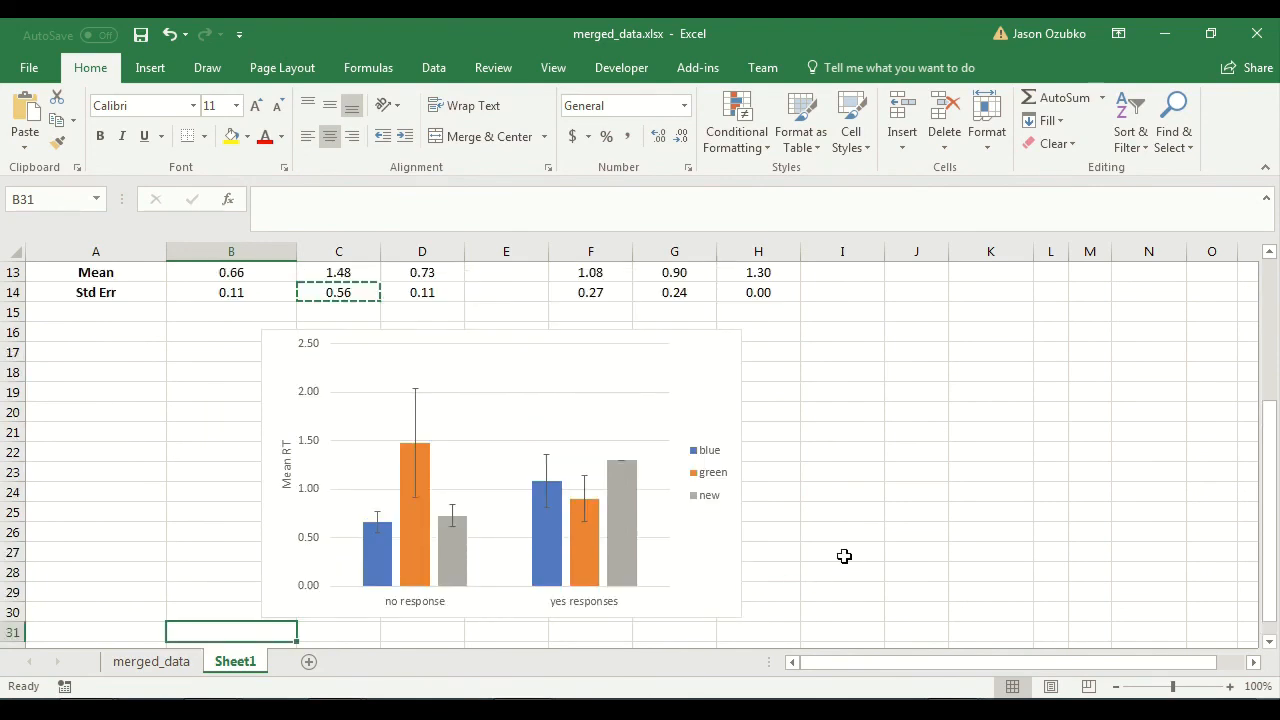